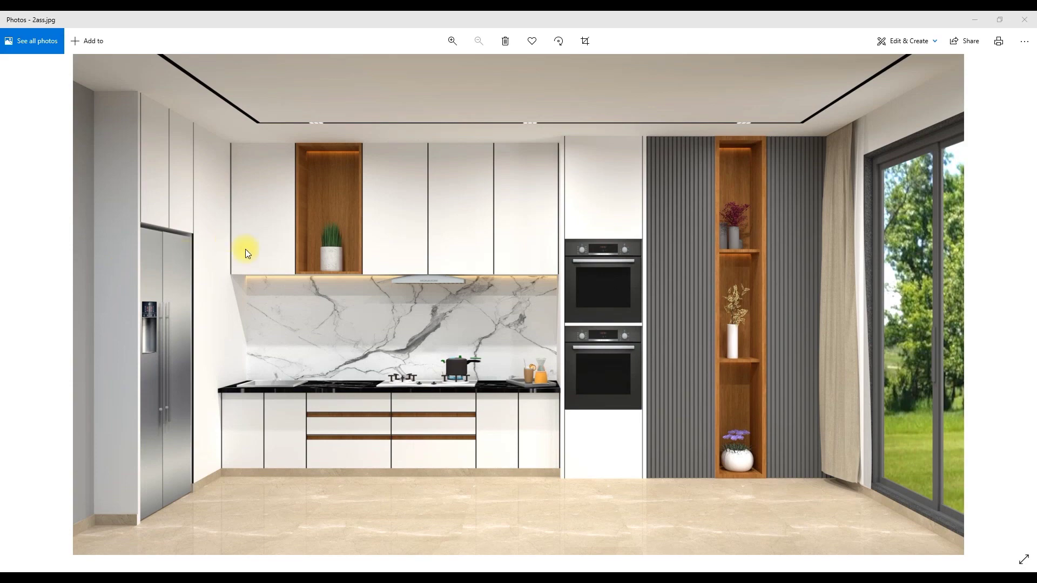
- Draw the floor rectangle from the origin with Line, using 144 for the first edge
{"action": "scroll", "coordinate": [282, 257], "scroll_direction": "up", "scroll_amount": 1}
{"action": "scroll", "coordinate": [288, 264], "scroll_direction": "up", "scroll_amount": 1}
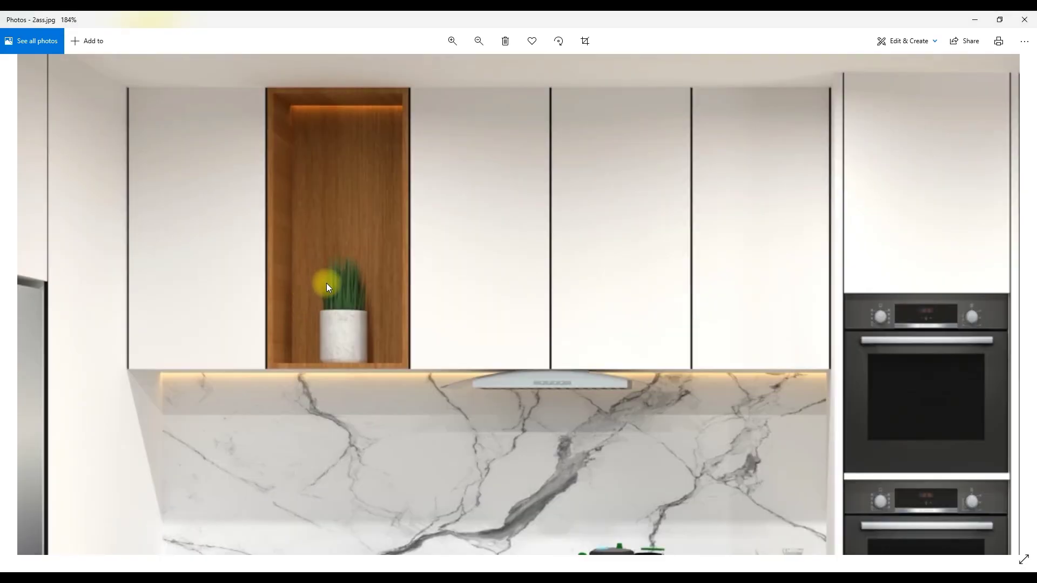
{"action": "scroll", "coordinate": [377, 292], "scroll_direction": "up", "scroll_amount": 1}
{"action": "scroll", "coordinate": [464, 321], "scroll_direction": "right", "scroll_amount": 3}
{"action": "scroll", "coordinate": [400, 326], "scroll_direction": "right", "scroll_amount": 5}
{"action": "scroll", "coordinate": [272, 313], "scroll_direction": "right", "scroll_amount": 3}
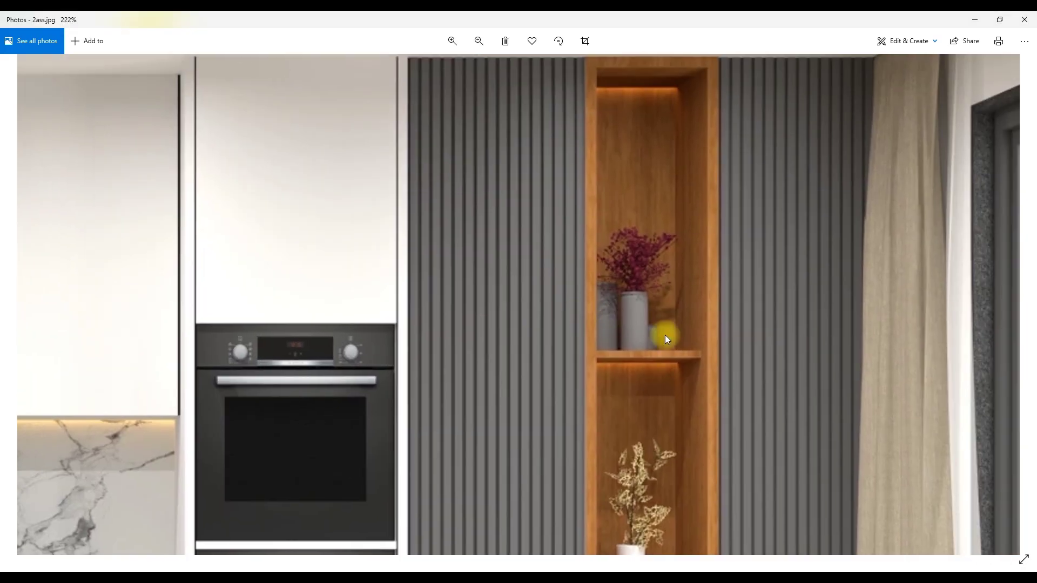
{"action": "scroll", "coordinate": [606, 320], "scroll_direction": "down", "scroll_amount": 3}
{"action": "scroll", "coordinate": [655, 227], "scroll_direction": "down", "scroll_amount": 4}
{"action": "scroll", "coordinate": [517, 146], "scroll_direction": "down", "scroll_amount": 4}
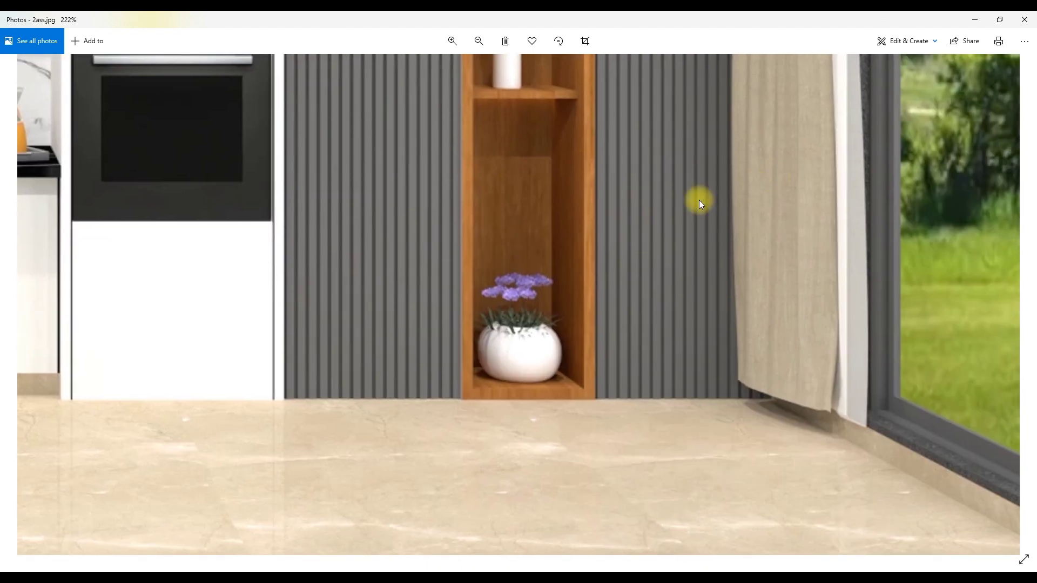
{"action": "scroll", "coordinate": [345, 300], "scroll_direction": "up", "scroll_amount": 3}
{"action": "scroll", "coordinate": [345, 301], "scroll_direction": "right", "scroll_amount": 2}
{"action": "scroll", "coordinate": [359, 273], "scroll_direction": "left", "scroll_amount": 8}
{"action": "scroll", "coordinate": [594, 264], "scroll_direction": "left", "scroll_amount": 8}
{"action": "scroll", "coordinate": [745, 281], "scroll_direction": "left", "scroll_amount": 8}
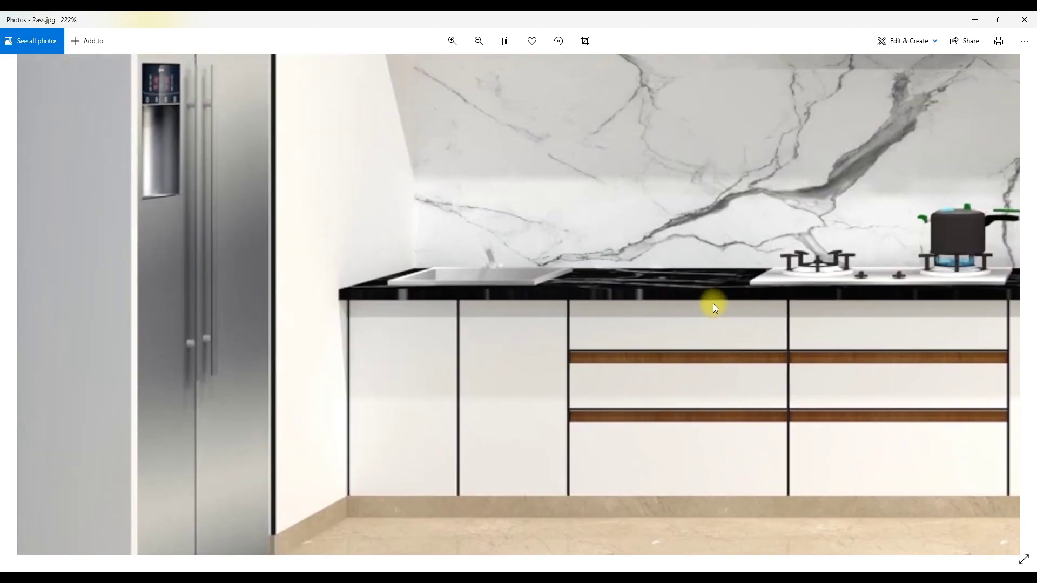
{"action": "scroll", "coordinate": [702, 302], "scroll_direction": "down", "scroll_amount": 1}
{"action": "scroll", "coordinate": [713, 289], "scroll_direction": "down", "scroll_amount": 2}
{"action": "scroll", "coordinate": [726, 324], "scroll_direction": "down", "scroll_amount": 1}
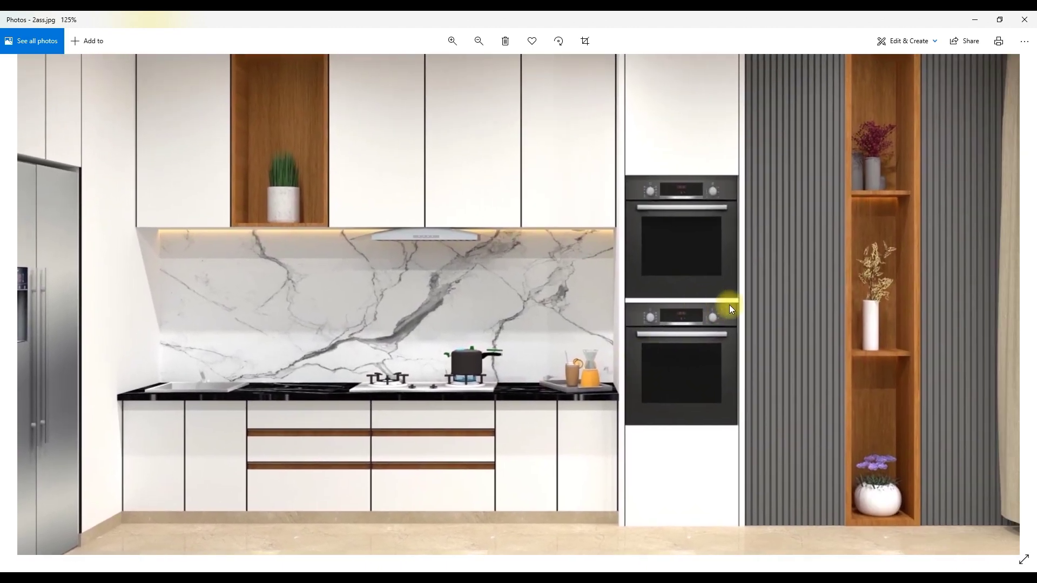
{"action": "scroll", "coordinate": [689, 299], "scroll_direction": "down", "scroll_amount": 1}
{"action": "scroll", "coordinate": [713, 340], "scroll_direction": "down", "scroll_amount": 1}
{"action": "scroll", "coordinate": [733, 372], "scroll_direction": "down", "scroll_amount": 1}
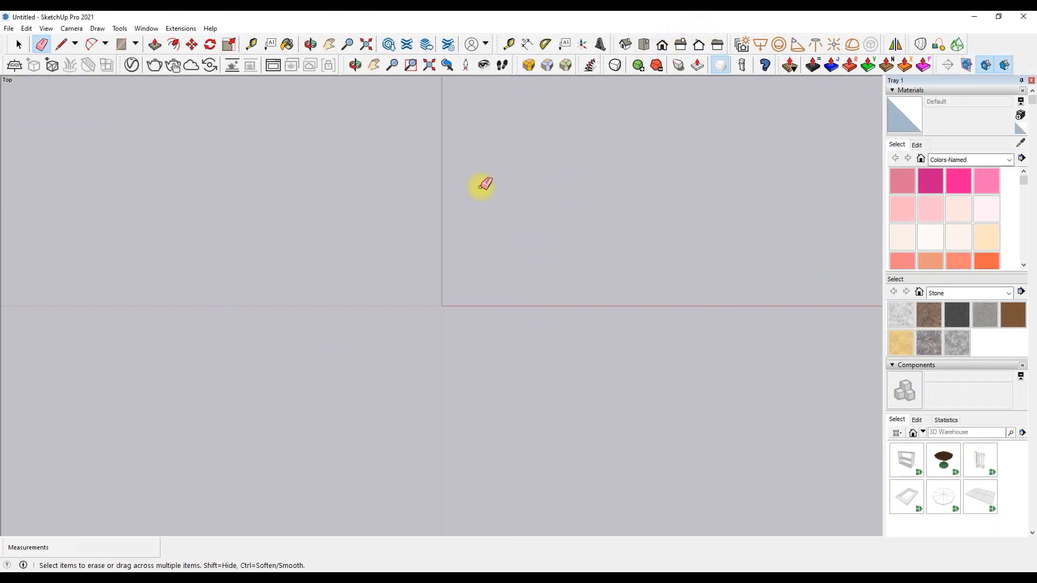
{"action": "key", "text": "l"}
{"action": "left_click", "coordinate": [388, 336]}
{"action": "key", "text": "Return"}
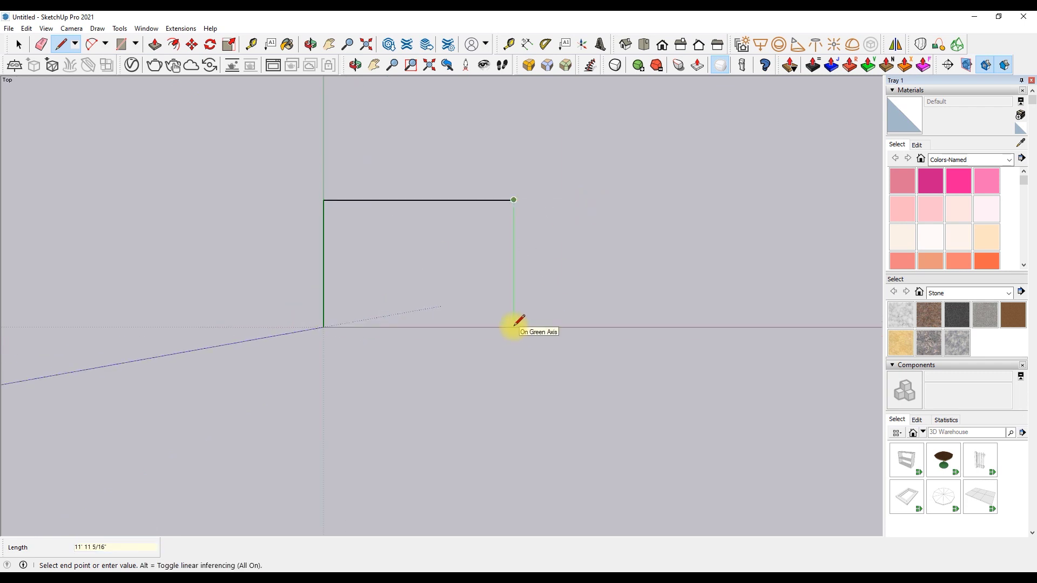
{"action": "left_click", "coordinate": [323, 326]}
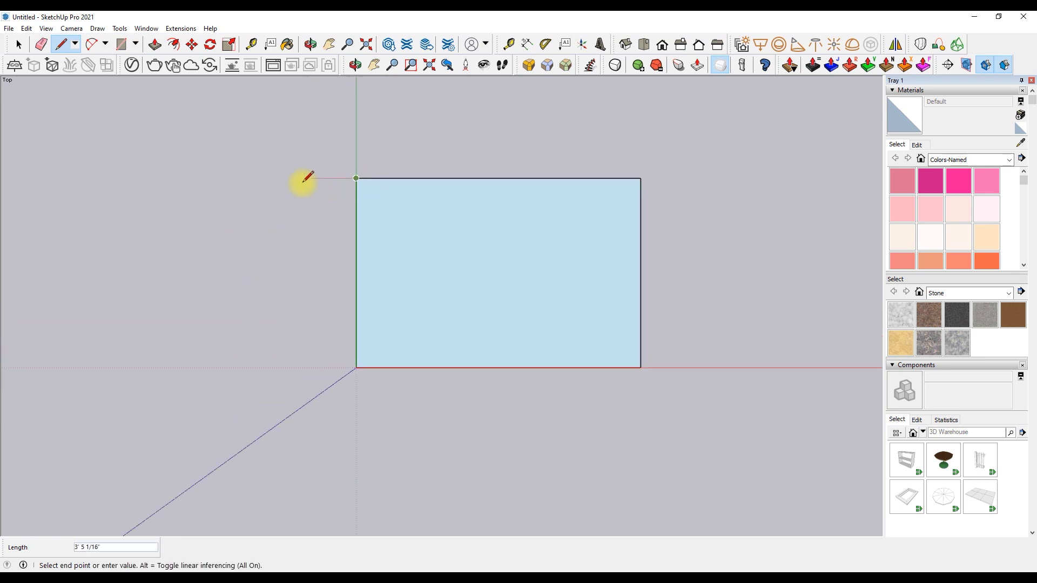
- Add a small bump-out on the rectangle's left edge
{"action": "scroll", "coordinate": [349, 214], "scroll_direction": "up", "scroll_amount": 2}
{"action": "left_click", "coordinate": [348, 212]}
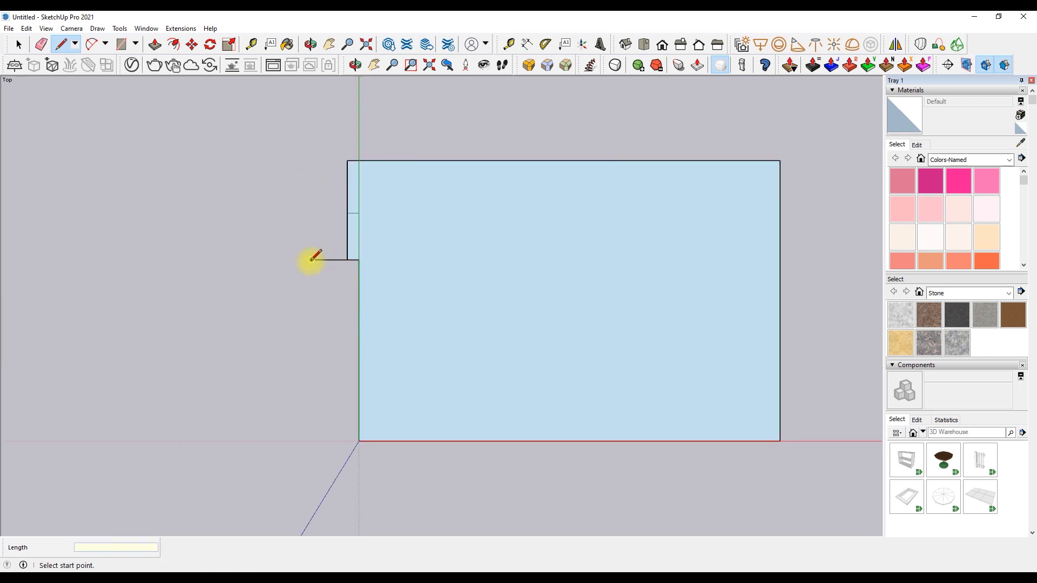
{"action": "left_click", "coordinate": [312, 330]}
{"action": "left_click", "coordinate": [359, 330]}
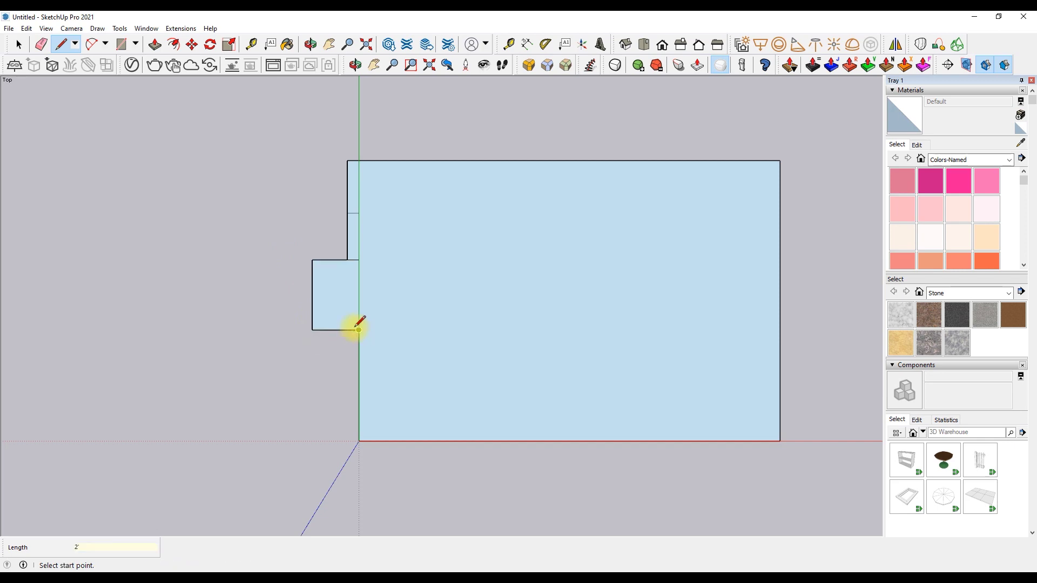
- Offset the floor outline outward to give the walls thickness
{"action": "left_click", "coordinate": [174, 43]}
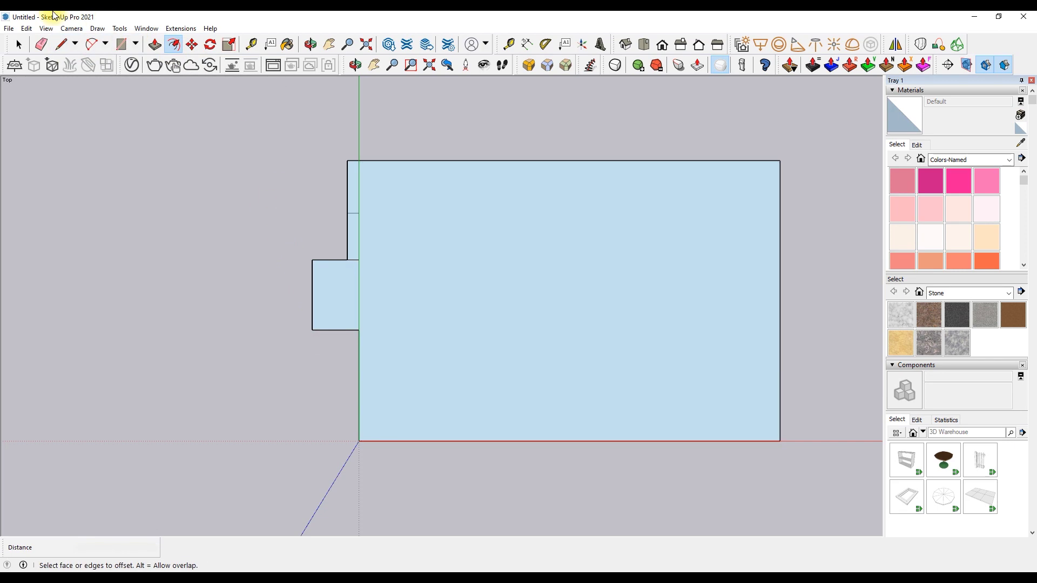
{"action": "left_click", "coordinate": [311, 288]}
{"action": "left_click", "coordinate": [289, 259]}
- Close the wall gaps at the offset corners with short lines
{"action": "key", "text": "l"}
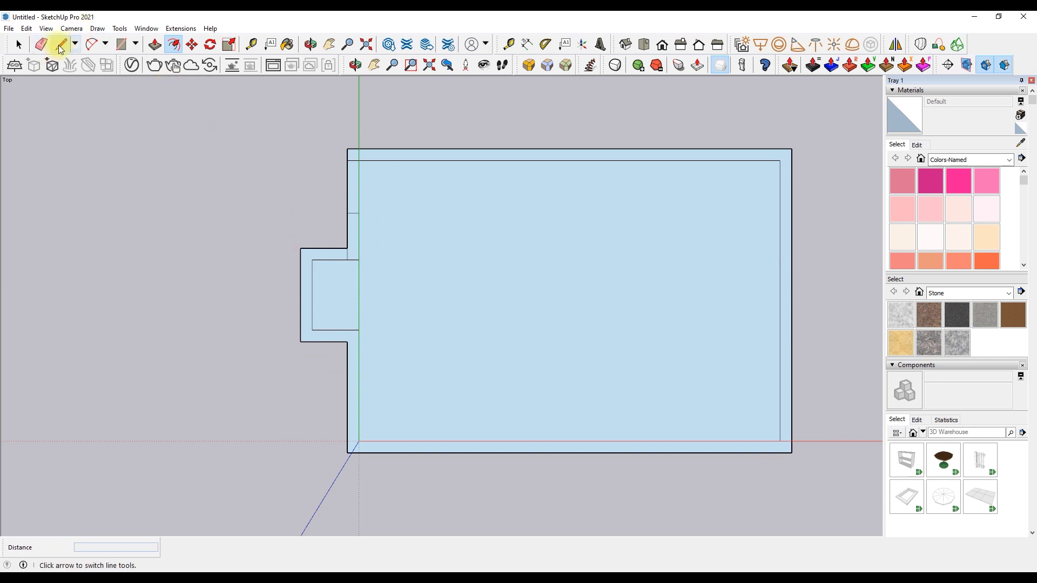
{"action": "scroll", "coordinate": [370, 331], "scroll_direction": "up", "scroll_amount": 3}
{"action": "scroll", "coordinate": [360, 371], "scroll_direction": "down", "scroll_amount": 5}
{"action": "scroll", "coordinate": [584, 406], "scroll_direction": "up", "scroll_amount": 2}
{"action": "left_click", "coordinate": [615, 410]}
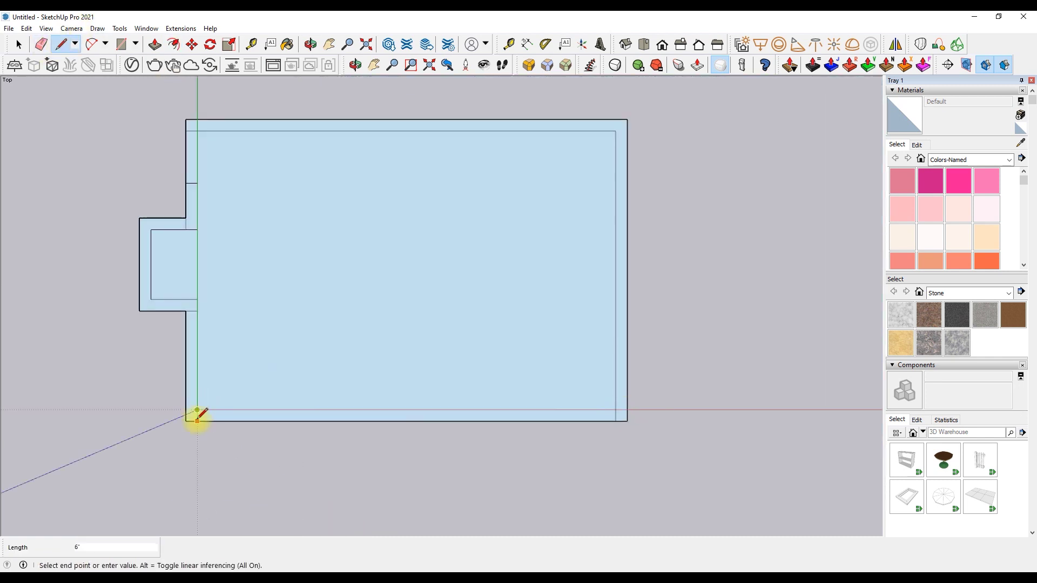
{"action": "left_click", "coordinate": [197, 417]}
{"action": "scroll", "coordinate": [625, 126], "scroll_direction": "up", "scroll_amount": 2}
{"action": "scroll", "coordinate": [624, 129], "scroll_direction": "up", "scroll_amount": 2}
{"action": "scroll", "coordinate": [626, 216], "scroll_direction": "down", "scroll_amount": 2}
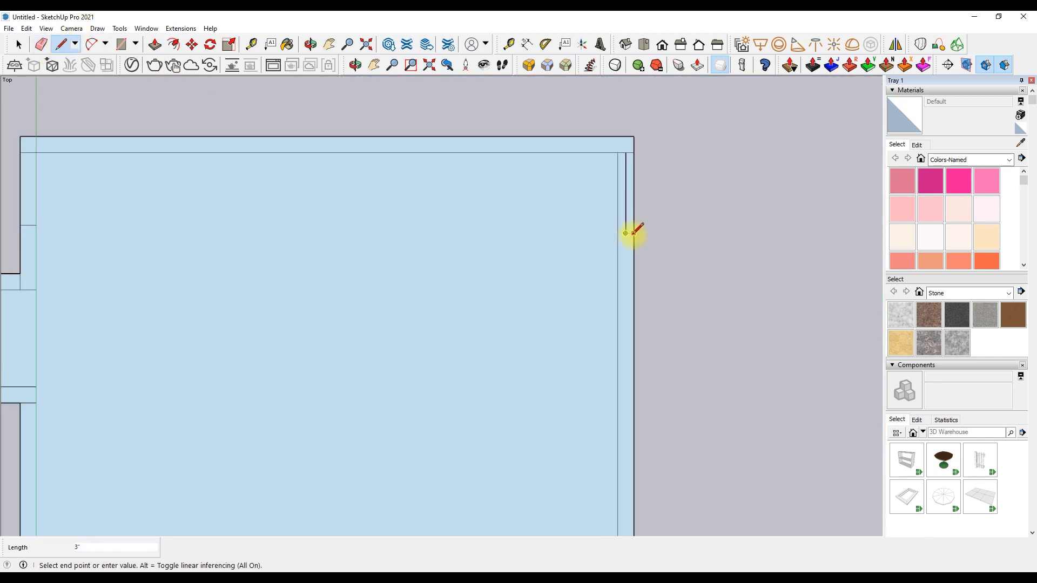
{"action": "key", "text": "Return"}
{"action": "scroll", "coordinate": [636, 406], "scroll_direction": "up", "scroll_amount": 2}
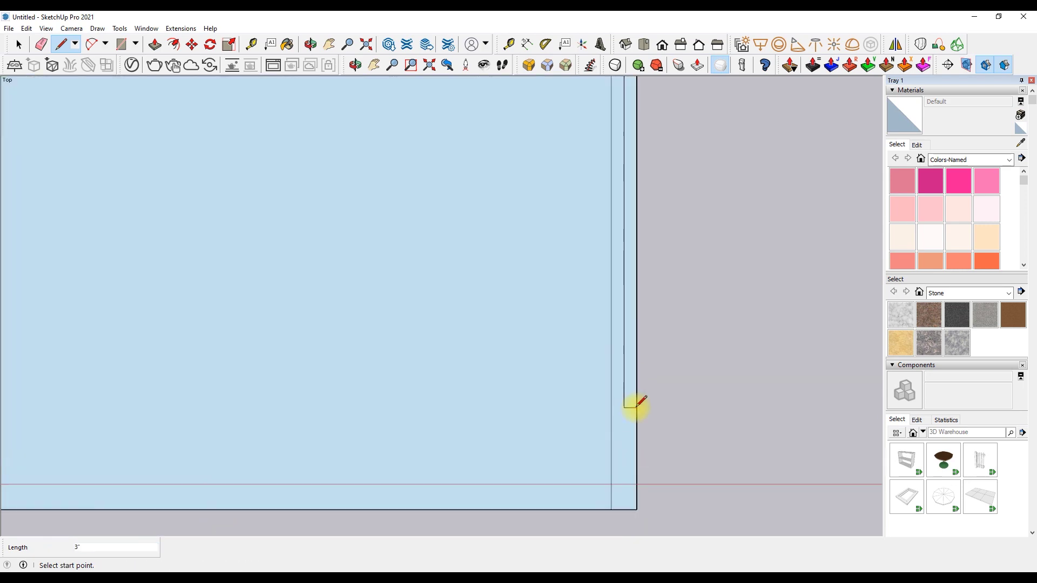
{"action": "key", "text": "e"}
{"action": "scroll", "coordinate": [689, 393], "scroll_direction": "down", "scroll_amount": 2}
{"action": "scroll", "coordinate": [405, 335], "scroll_direction": "down", "scroll_amount": 3}
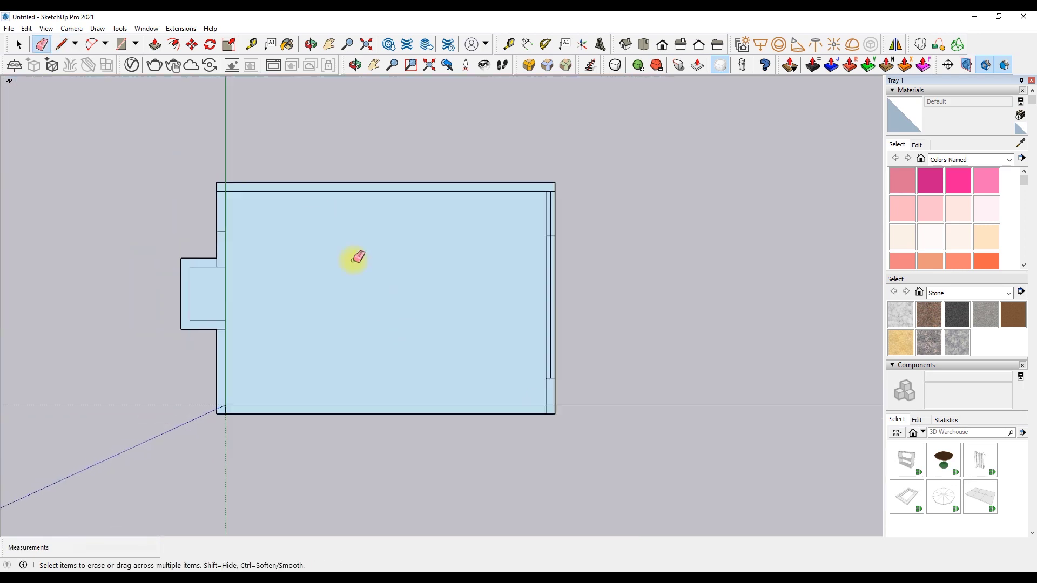
{"action": "scroll", "coordinate": [335, 243], "scroll_direction": "up", "scroll_amount": 2}
- Raise the wall strip to 120 and orbit to a perspective view
{"action": "key", "text": "p"}
{"action": "left_click", "coordinate": [125, 138]}
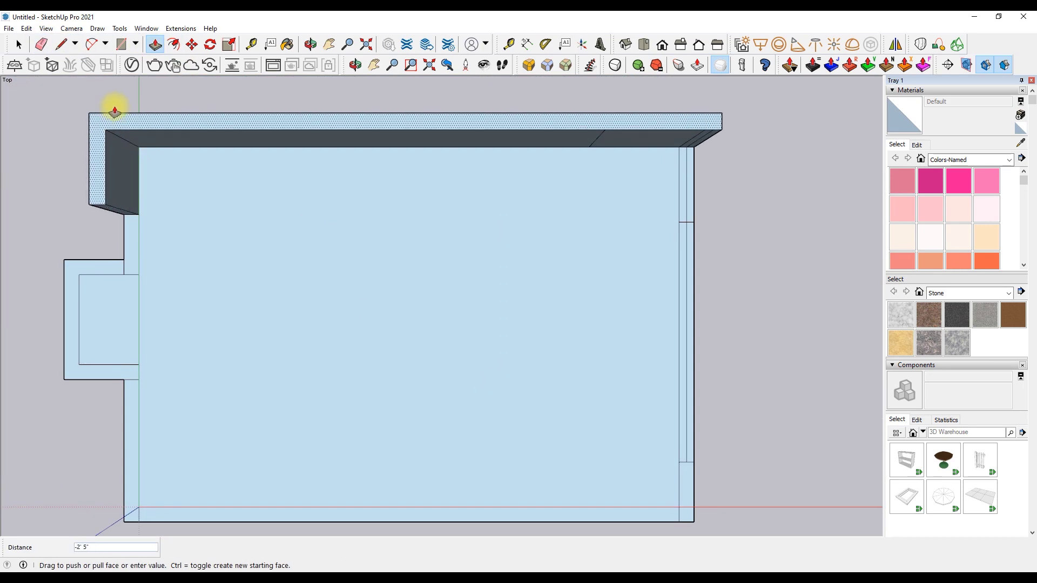
{"action": "key", "text": "Return"}
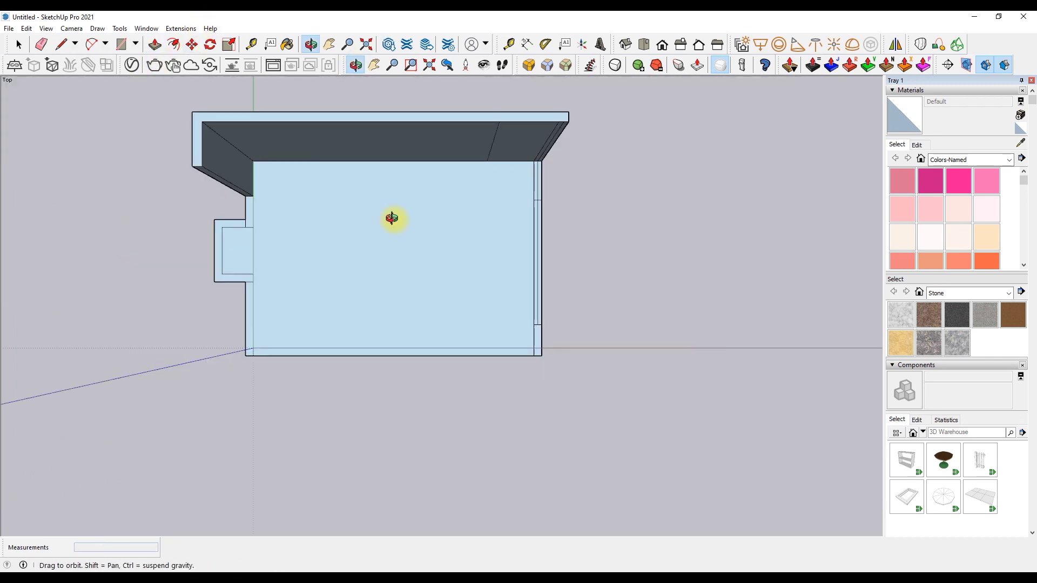
{"action": "middle_click_drag", "start_coordinate": [375, 185], "coordinate": [261, 225]}
{"action": "scroll", "coordinate": [238, 282], "scroll_direction": "up", "scroll_amount": 3}
{"action": "scroll", "coordinate": [234, 359], "scroll_direction": "down", "scroll_amount": 2}
{"action": "scroll", "coordinate": [560, 290], "scroll_direction": "up", "scroll_amount": 3}
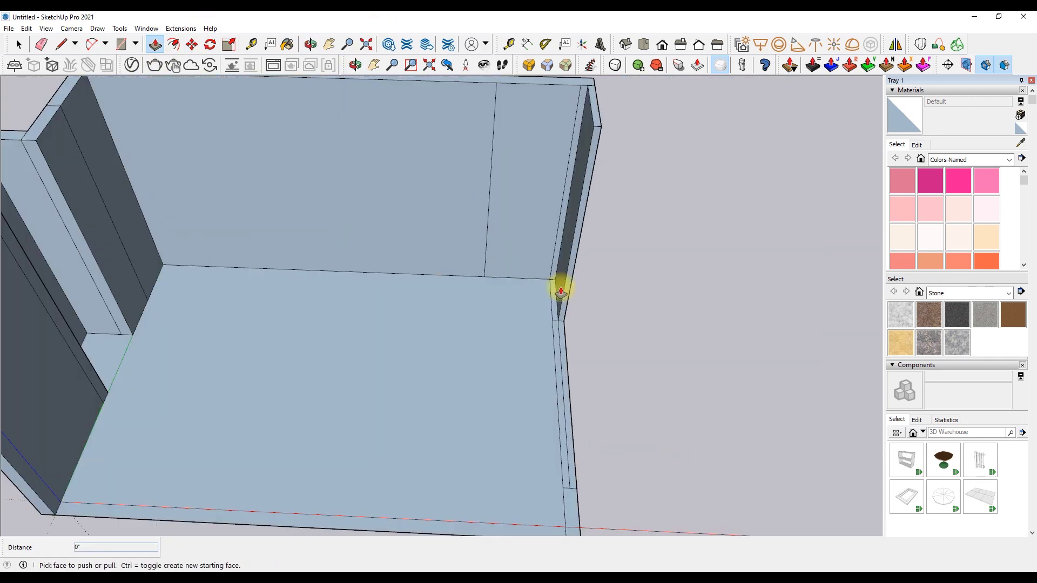
{"action": "scroll", "coordinate": [614, 226], "scroll_direction": "down", "scroll_amount": 3}
- Draw the horizontal counter division across the back wall, entering a 120 length
{"action": "left_click", "coordinate": [60, 46]}
{"action": "scroll", "coordinate": [323, 190], "scroll_direction": "up", "scroll_amount": 1}
{"action": "left_click", "coordinate": [311, 262]}
{"action": "left_click", "coordinate": [447, 228]}
{"action": "left_click", "coordinate": [461, 106]}
{"action": "left_click", "coordinate": [456, 232]}
{"action": "middle_click_drag", "start_coordinate": [456, 266], "coordinate": [470, 170]}
{"action": "key", "text": "ctrl+z"}
{"action": "left_click", "coordinate": [466, 312]}
{"action": "scroll", "coordinate": [465, 313], "scroll_direction": "up", "scroll_amount": 1}
{"action": "type", "text": "120"}
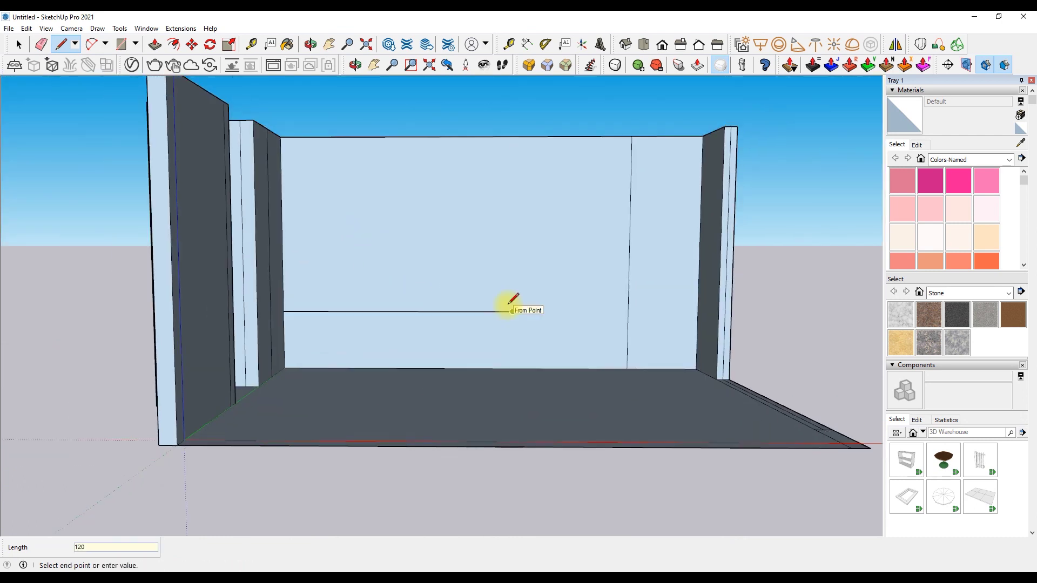
{"action": "scroll", "coordinate": [528, 238], "scroll_direction": "up", "scroll_amount": 1}
- Replace the extra vertical line with a tall-unit divider running down to the floor
{"action": "left_click", "coordinate": [508, 249]}
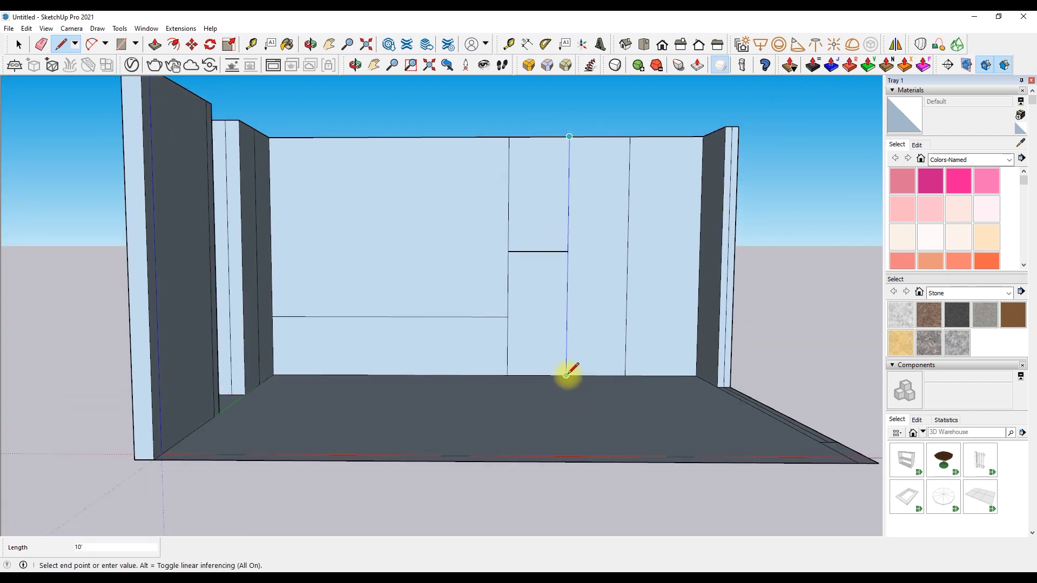
{"action": "key", "text": "e"}
{"action": "left_click", "coordinate": [628, 194]}
{"action": "left_click", "coordinate": [626, 313]}
{"action": "key", "text": "l"}
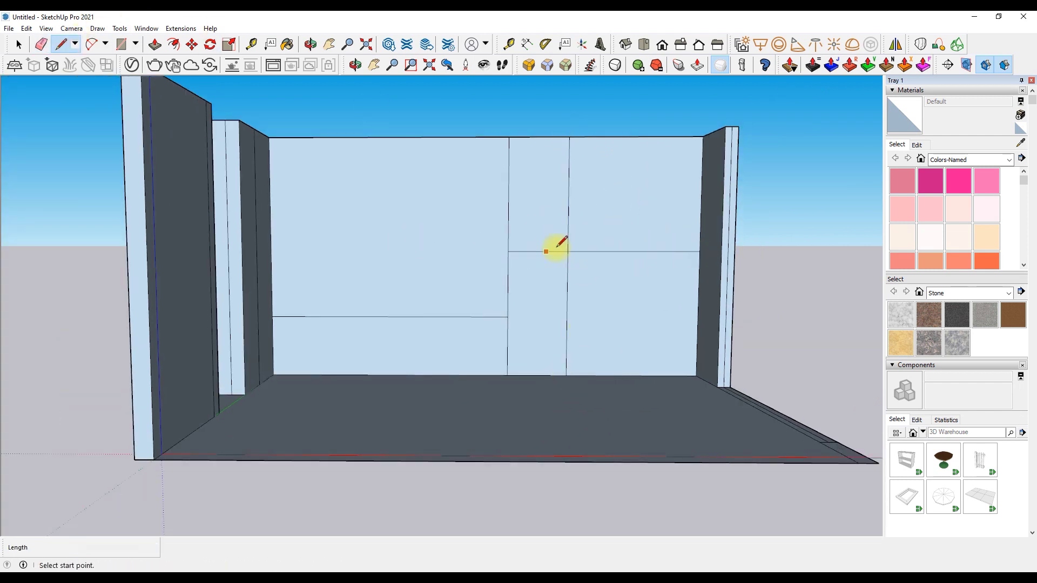
{"action": "scroll", "coordinate": [554, 250], "scroll_direction": "up", "scroll_amount": 1}
{"action": "left_click", "coordinate": [570, 252]}
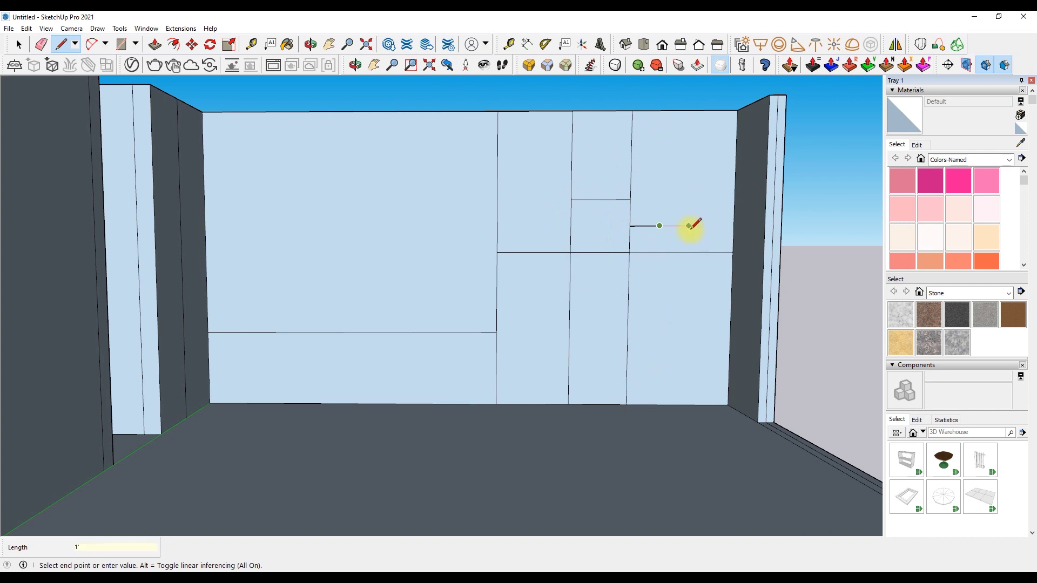
{"action": "left_click", "coordinate": [670, 404]}
- Draw an edge across the upper wall and divide it into 4 segments
{"action": "key", "text": "e"}
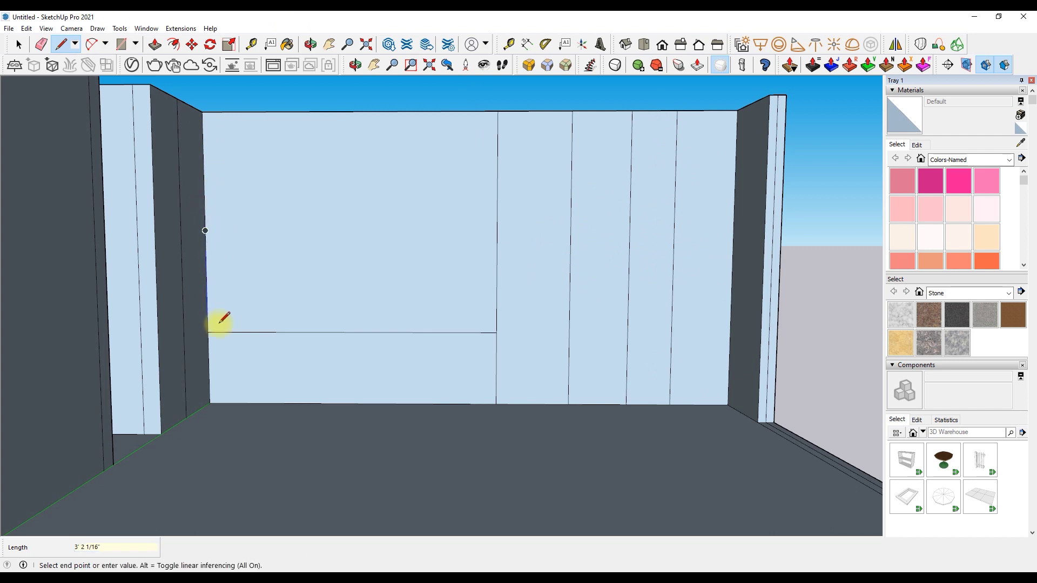
{"action": "left_click", "coordinate": [204, 171]}
{"action": "left_click", "coordinate": [497, 171]}
{"action": "key", "text": "space"}
{"action": "right_click", "coordinate": [371, 174]}
{"action": "left_click", "coordinate": [411, 235]}
{"action": "left_click", "coordinate": [437, 192]}
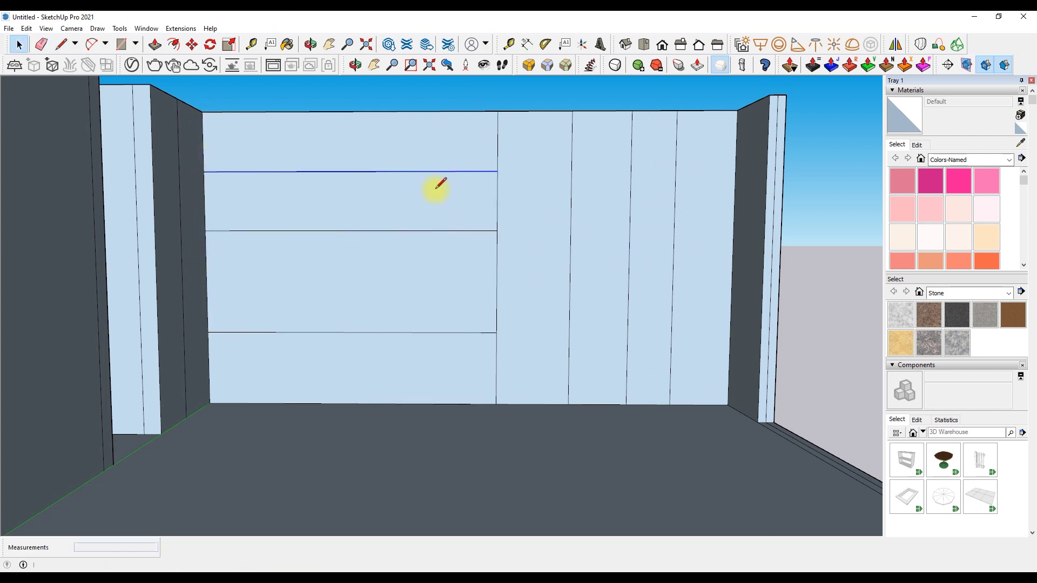
- Draw vertical upper-cabinet dividers from the division points to the lower edge
{"action": "key", "text": "l"}
{"action": "left_click", "coordinate": [438, 111]}
{"action": "left_click", "coordinate": [438, 231]}
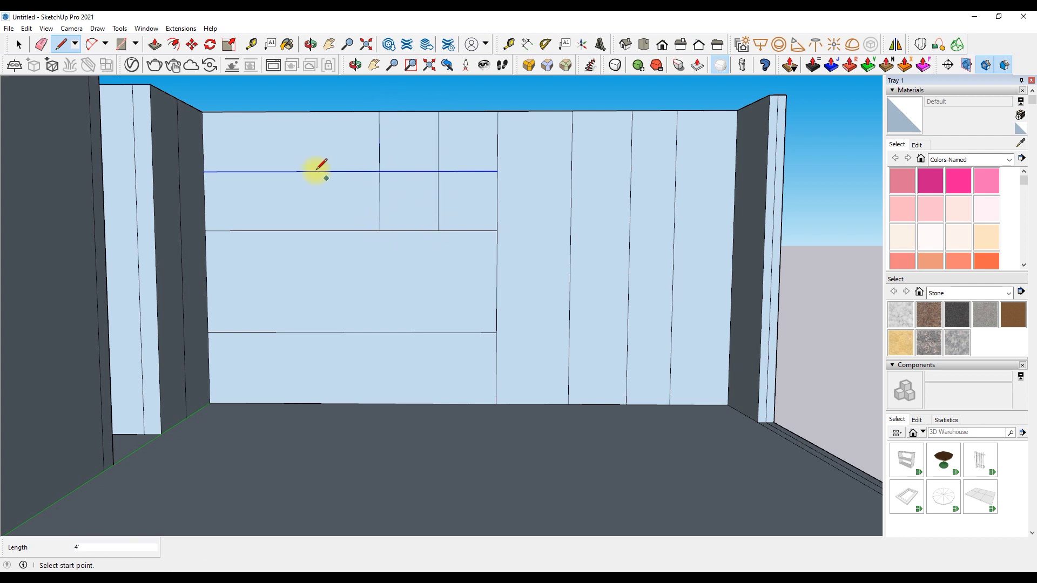
{"action": "left_click", "coordinate": [263, 231]}
{"action": "key", "text": "e"}
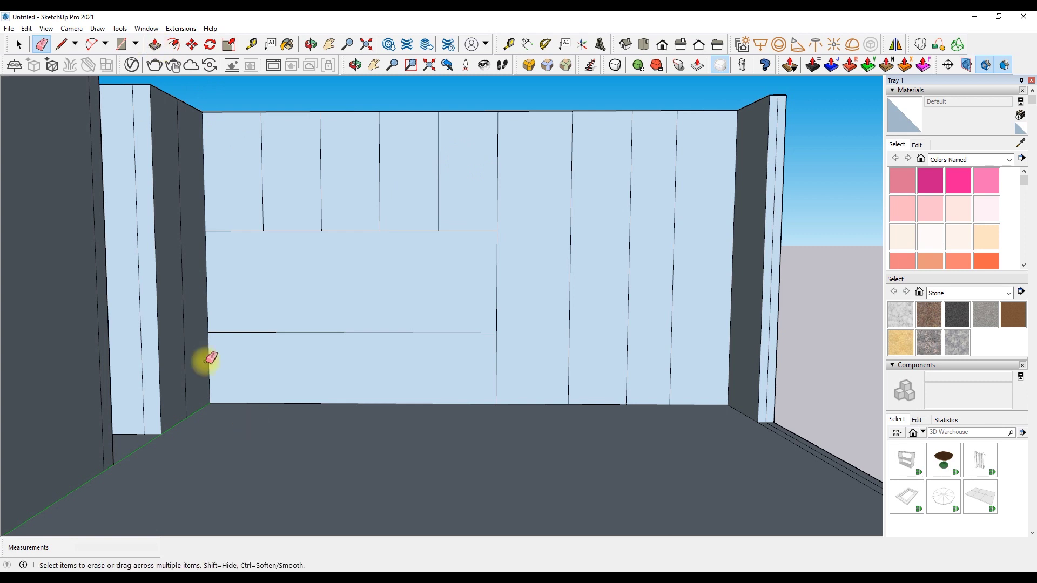
- Extrude the top-left upper cabinet panel by 2
{"action": "key", "text": "l"}
{"action": "key", "text": "p"}
{"action": "left_click", "coordinate": [212, 132]}
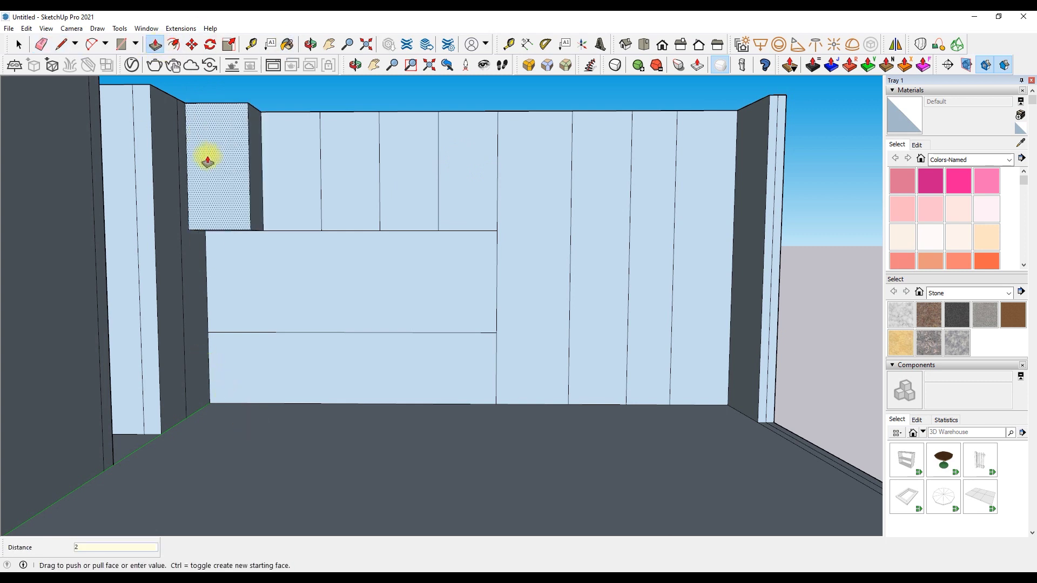
{"action": "key", "text": "Return"}
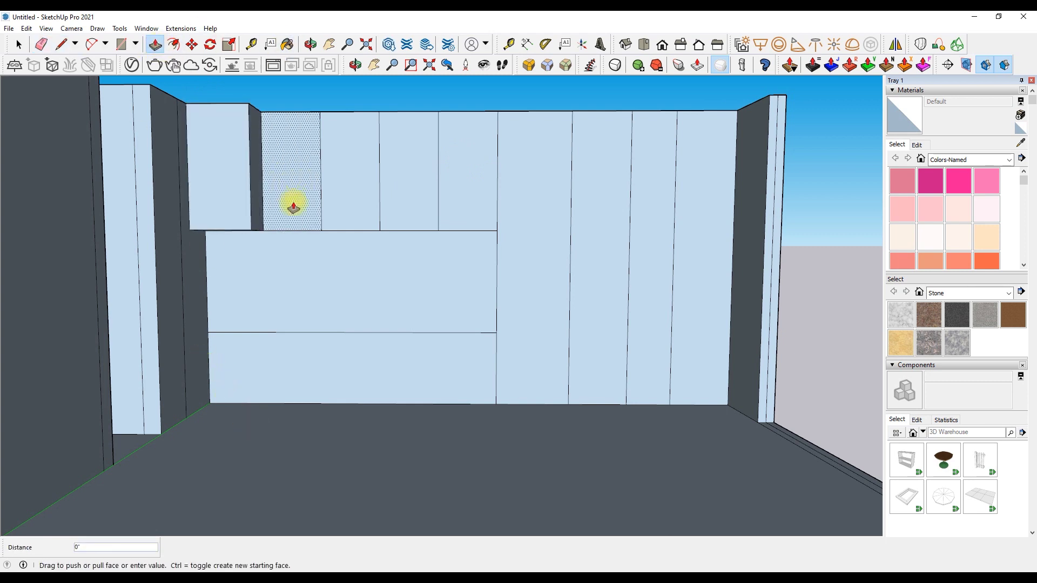
{"action": "scroll", "coordinate": [486, 231], "scroll_direction": "down", "scroll_amount": 3}
{"action": "scroll", "coordinate": [540, 237], "scroll_direction": "up", "scroll_amount": 4}
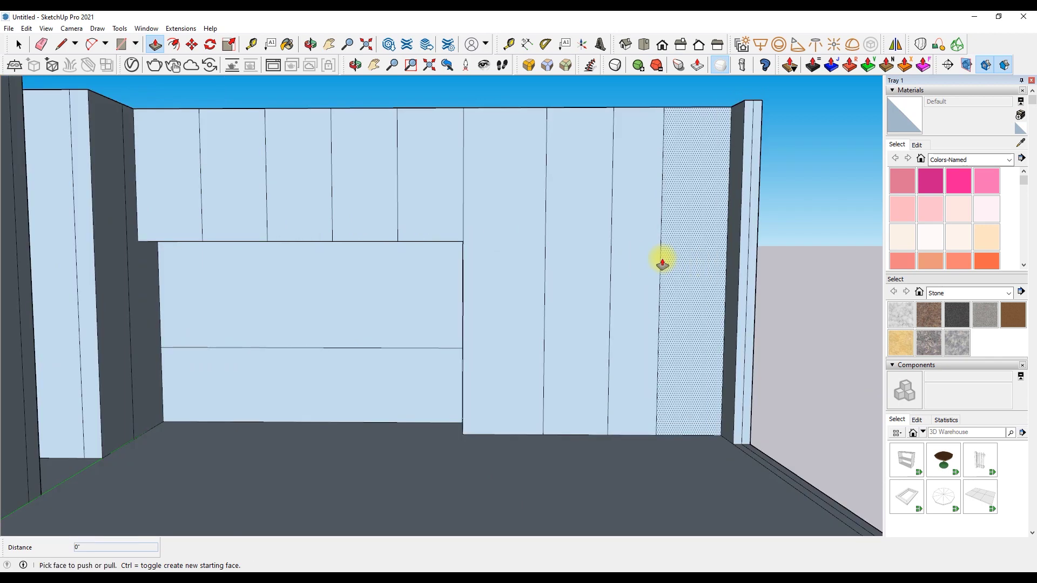
{"action": "scroll", "coordinate": [144, 266], "scroll_direction": "up", "scroll_amount": 2}
{"action": "scroll", "coordinate": [143, 267], "scroll_direction": "up", "scroll_amount": 2}
- Try an inset offset on the tall right panel, then cancel it
{"action": "left_click", "coordinate": [173, 43]}
{"action": "left_click", "coordinate": [713, 236]}
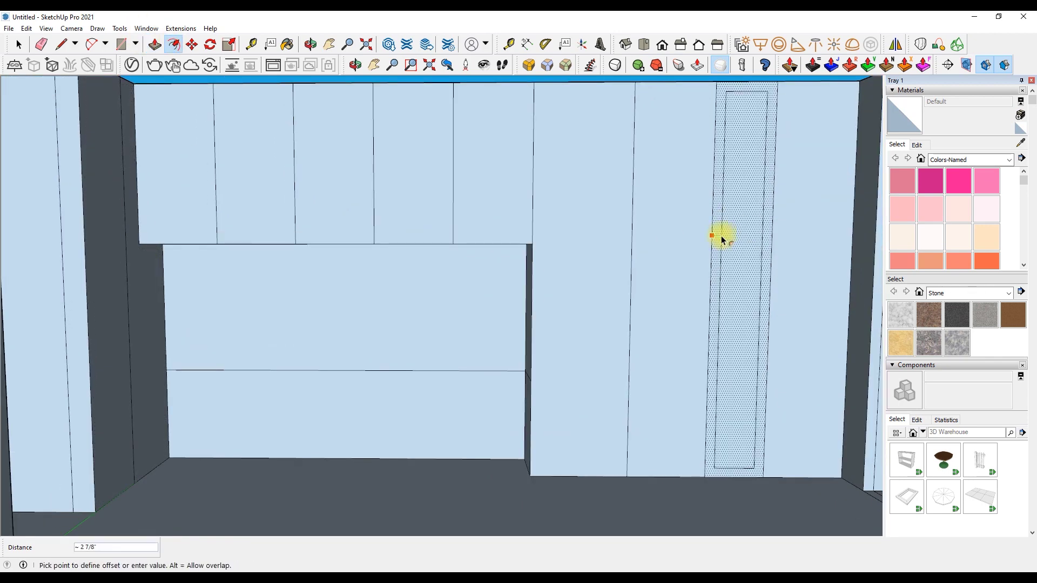
{"action": "left_click", "coordinate": [721, 238]}
{"action": "left_click", "coordinate": [721, 239]}
{"action": "scroll", "coordinate": [684, 239], "scroll_direction": "down", "scroll_amount": 1}
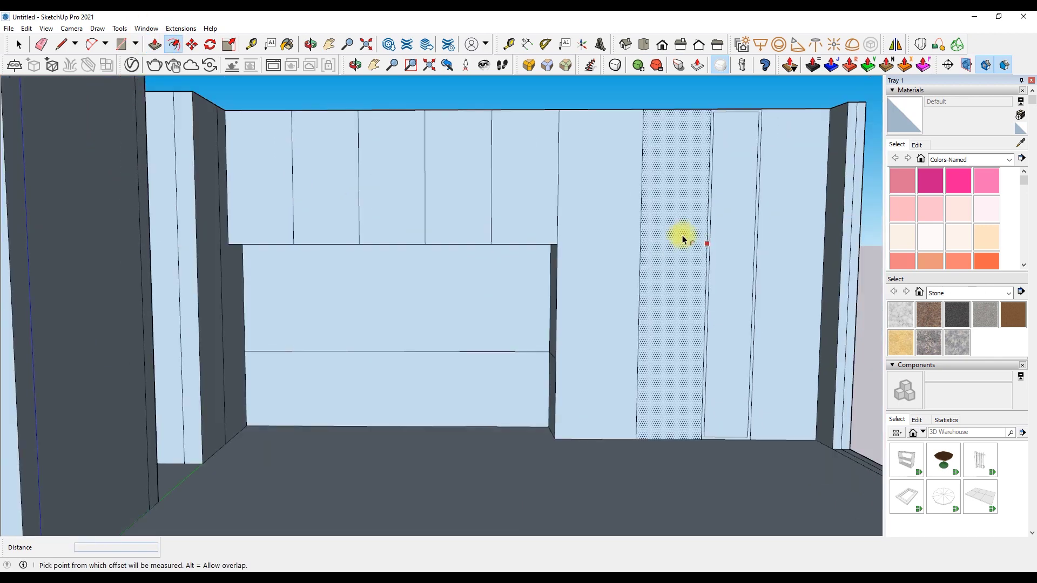
{"action": "left_click", "coordinate": [60, 44]}
{"action": "scroll", "coordinate": [366, 372], "scroll_direction": "up", "scroll_amount": 2}
- Recess the lower counter face and the tall narrow column face
{"action": "left_click", "coordinate": [157, 46]}
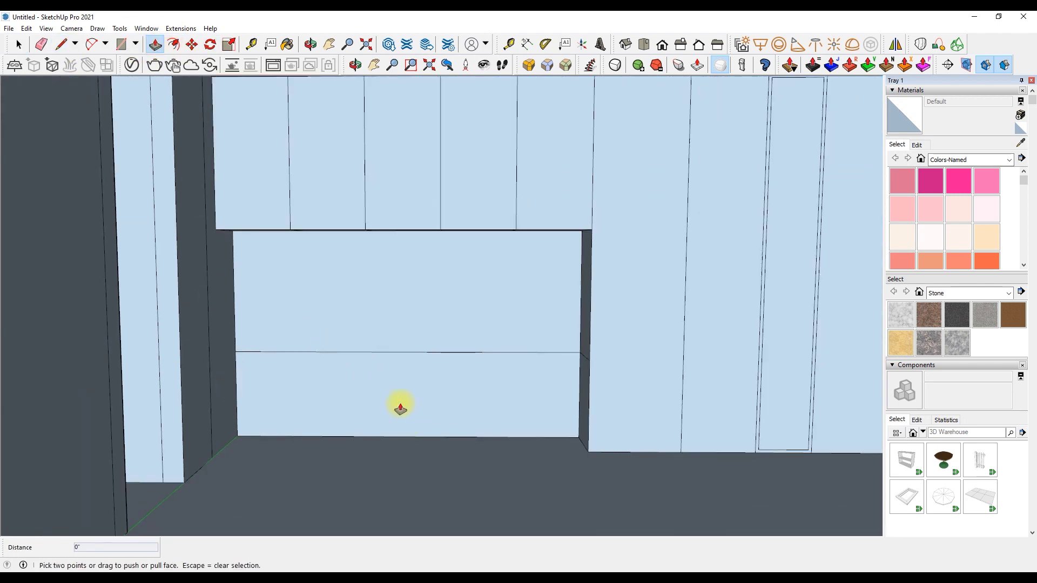
{"action": "left_click", "coordinate": [406, 415]}
{"action": "left_click", "coordinate": [555, 419]}
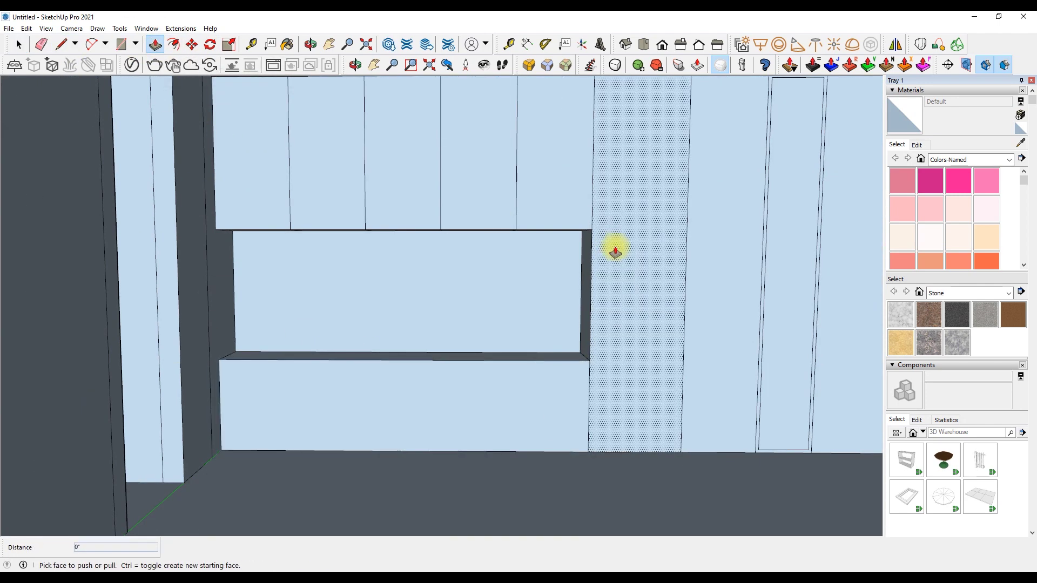
{"action": "left_click", "coordinate": [614, 245]}
{"action": "left_click", "coordinate": [180, 294]}
{"action": "middle_click_drag", "start_coordinate": [179, 295], "coordinate": [417, 197]}
{"action": "scroll", "coordinate": [426, 202], "scroll_direction": "up", "scroll_amount": 5}
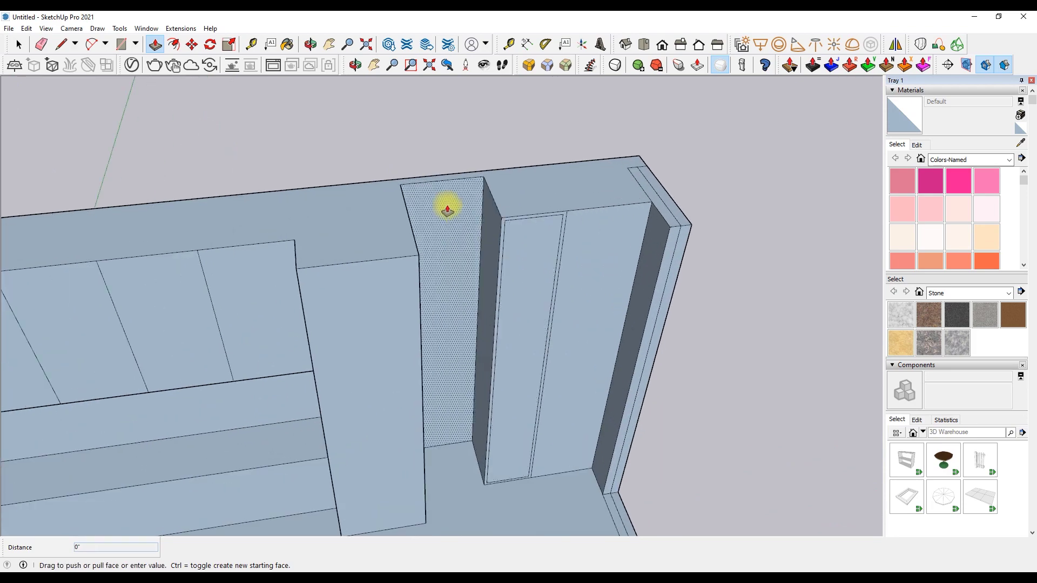
{"action": "scroll", "coordinate": [512, 221], "scroll_direction": "down", "scroll_amount": 3}
{"action": "scroll", "coordinate": [534, 226], "scroll_direction": "down", "scroll_amount": 2}
{"action": "type", "text": "-1"}
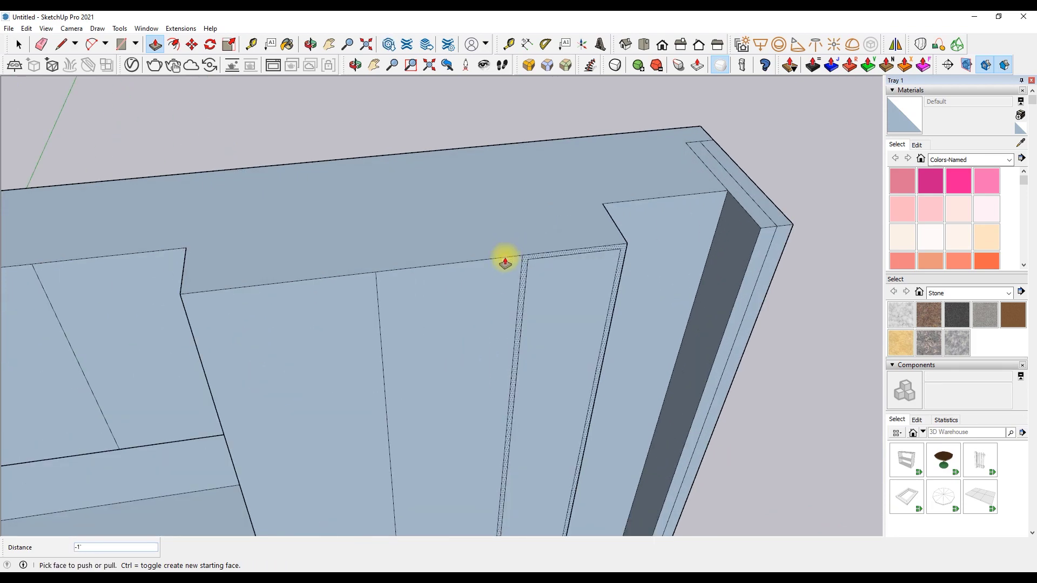
{"action": "scroll", "coordinate": [502, 257], "scroll_direction": "down", "scroll_amount": 3}
{"action": "middle_click_drag", "start_coordinate": [454, 192], "coordinate": [257, 231]}
{"action": "scroll", "coordinate": [254, 302], "scroll_direction": "up", "scroll_amount": 3}
- Draw an edge across the lower cabinet front and divide it into 4 segments
{"action": "key", "text": "p"}
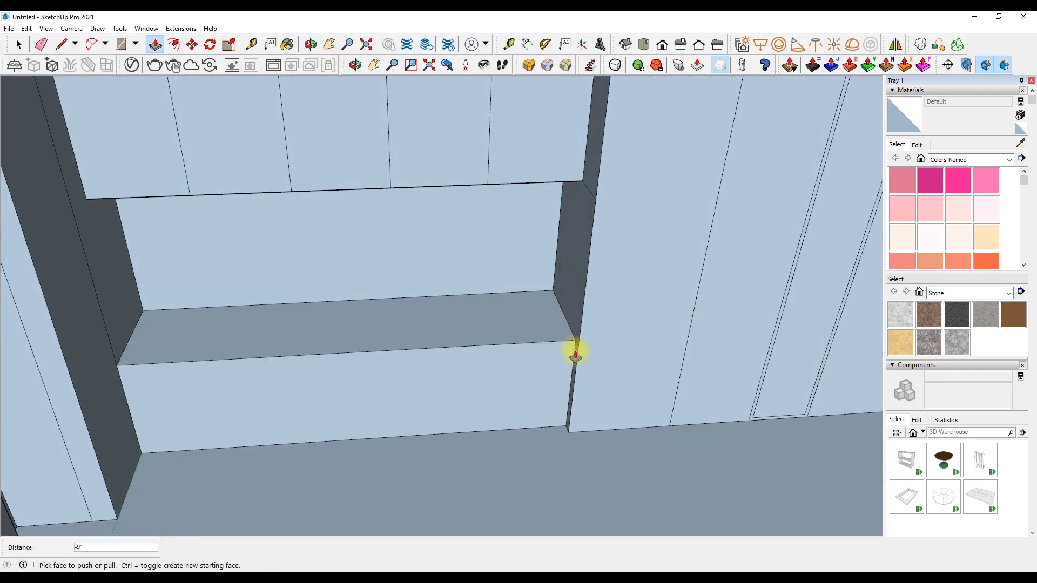
{"action": "left_click", "coordinate": [185, 374]}
{"action": "scroll", "coordinate": [386, 375], "scroll_direction": "up", "scroll_amount": 3}
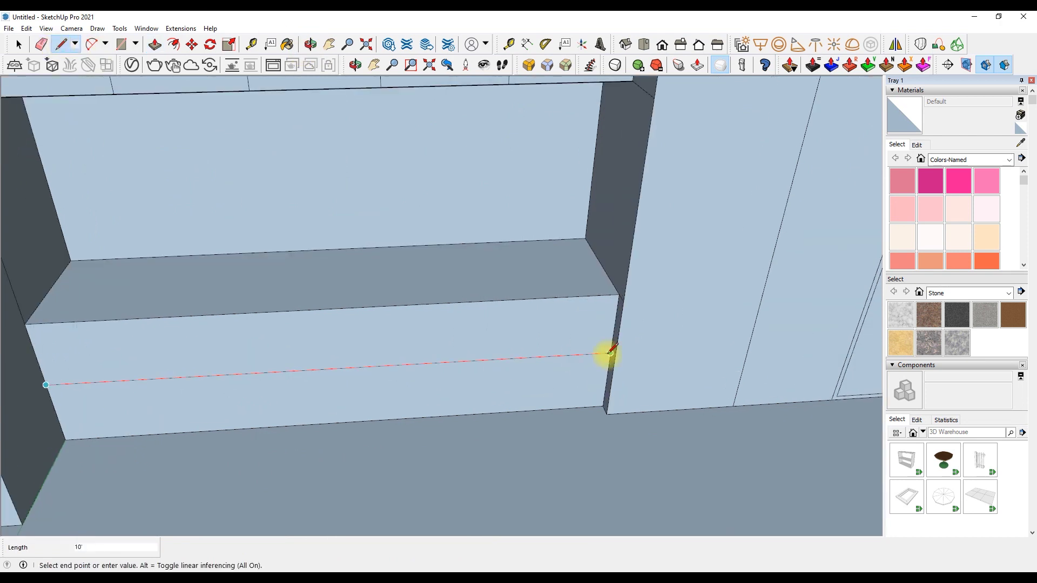
{"action": "left_click", "coordinate": [606, 351]}
{"action": "key", "text": "space"}
{"action": "right_click", "coordinate": [399, 366]}
{"action": "left_click", "coordinate": [439, 438]}
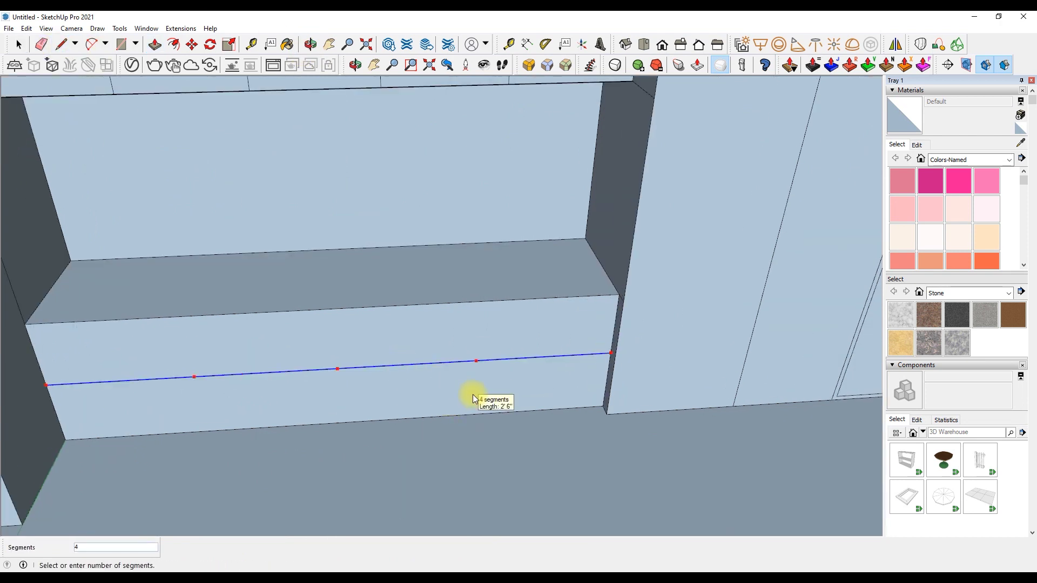
- Draw vertical door splits from the division points down to the cabinet bottom
{"action": "left_click", "coordinate": [471, 394]}
{"action": "key", "text": "l"}
{"action": "left_click", "coordinate": [476, 360]}
{"action": "left_click", "coordinate": [477, 299]}
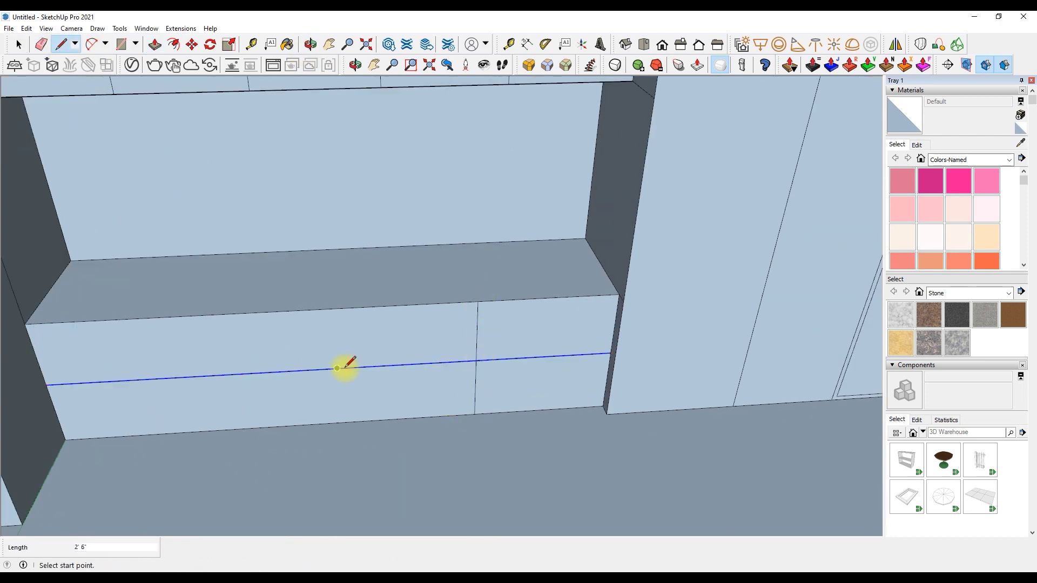
{"action": "left_click", "coordinate": [181, 317]}
{"action": "left_click", "coordinate": [205, 430]}
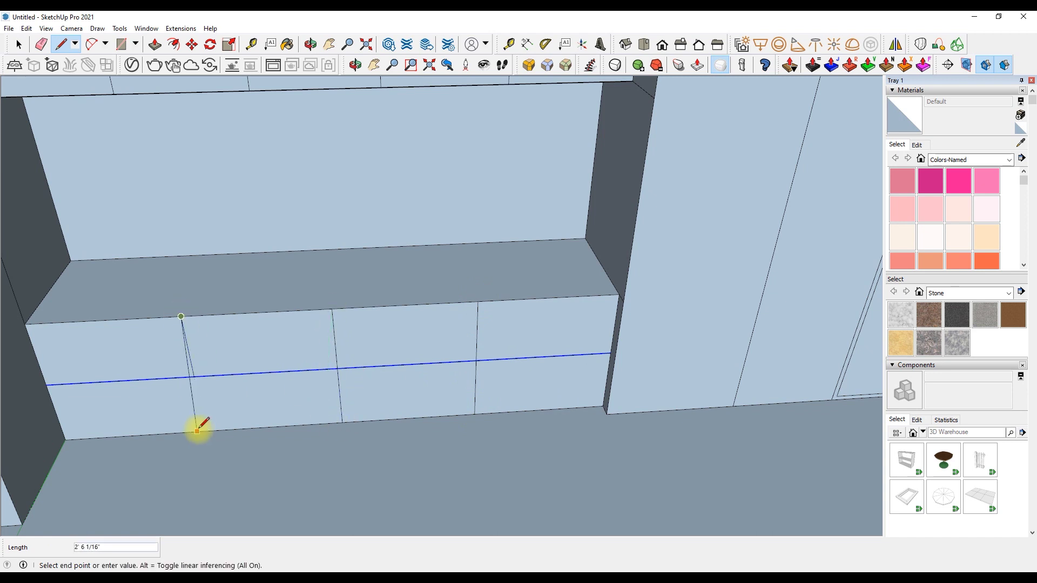
{"action": "left_click", "coordinate": [135, 434]}
- Erase the leftover horizontal guide line and switch to the front view
{"action": "key", "text": "e"}
{"action": "left_click_drag", "start_coordinate": [100, 384], "coordinate": [381, 360]}
{"action": "middle_click_drag", "start_coordinate": [280, 326], "coordinate": [470, 342]}
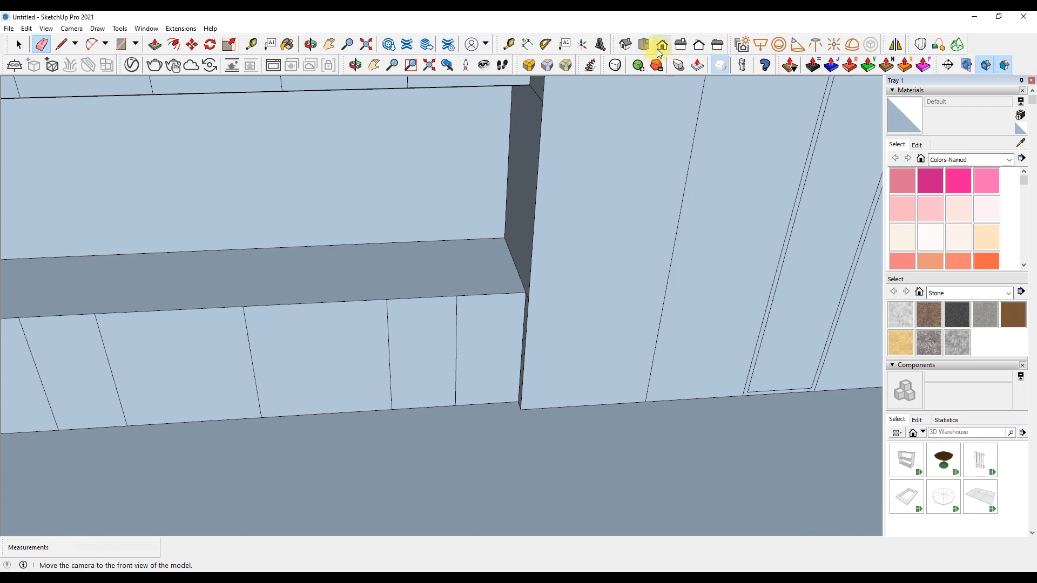
{"action": "left_click", "coordinate": [656, 51]}
- Push the narrow slot face inward to form a recessed niche
{"action": "key", "text": "p"}
{"action": "left_click", "coordinate": [673, 270]}
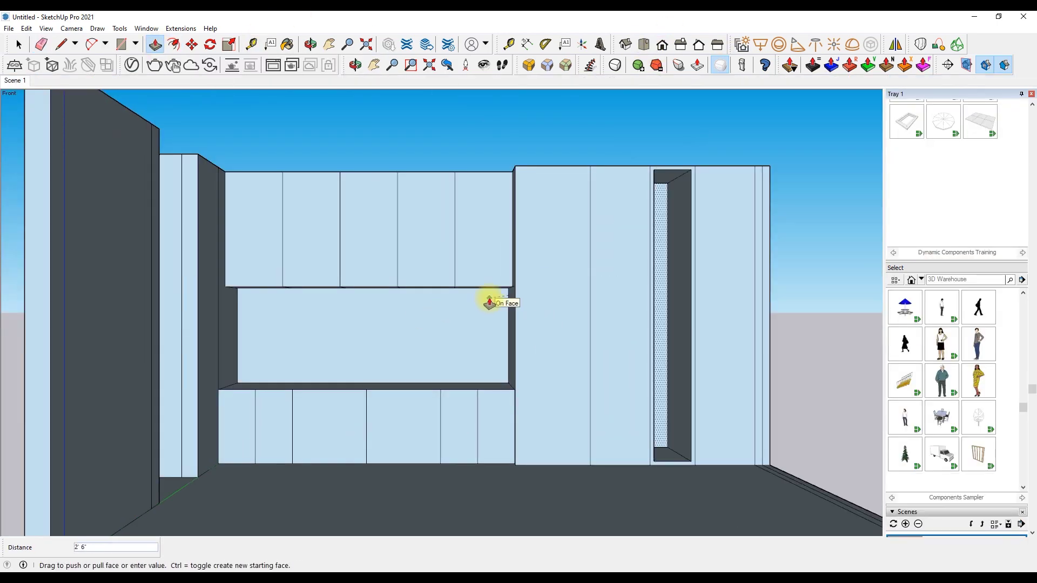
{"action": "left_click", "coordinate": [489, 303]}
{"action": "left_click", "coordinate": [329, 44]}
{"action": "left_click_drag", "start_coordinate": [430, 204], "coordinate": [374, 204]}
{"action": "scroll", "coordinate": [428, 311], "scroll_direction": "up", "scroll_amount": 3}
{"action": "scroll", "coordinate": [427, 312], "scroll_direction": "down", "scroll_amount": 3}
- Draw a vertical line inside the slot and Divide it into equal shelf parts
{"action": "left_click", "coordinate": [61, 44]}
{"action": "left_click", "coordinate": [447, 139]}
{"action": "left_click", "coordinate": [451, 441]}
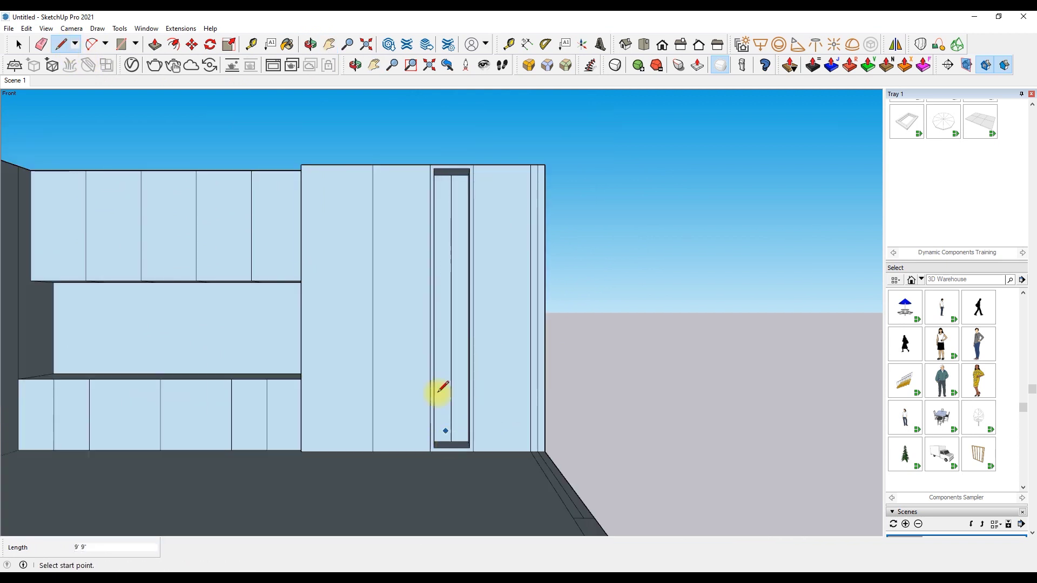
{"action": "scroll", "coordinate": [442, 387], "scroll_direction": "up", "scroll_amount": 2}
{"action": "right_click", "coordinate": [452, 271]}
{"action": "left_click", "coordinate": [478, 332]}
{"action": "left_click", "coordinate": [452, 243]}
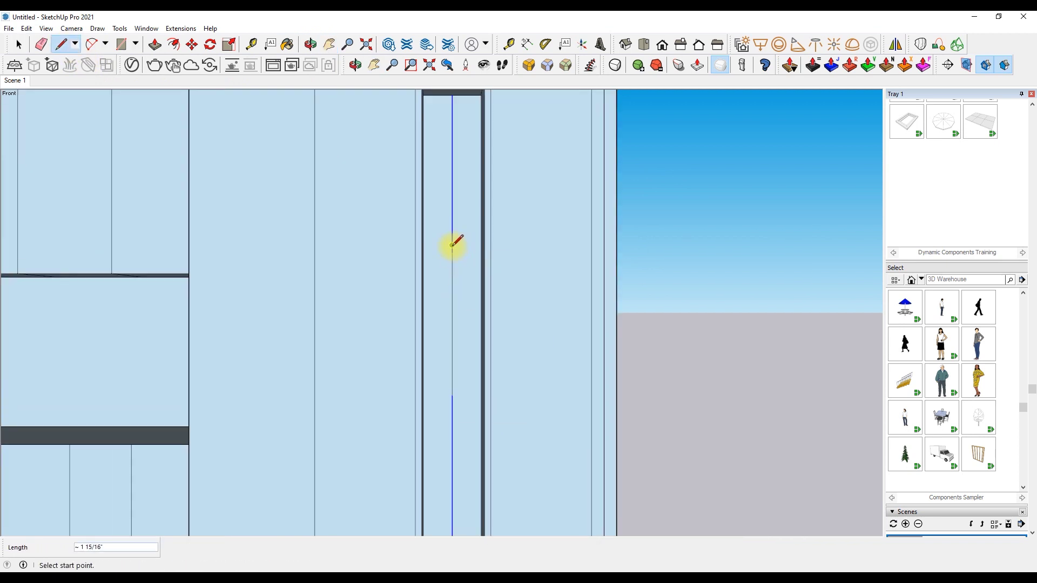
{"action": "scroll", "coordinate": [454, 243], "scroll_direction": "up", "scroll_amount": 3}
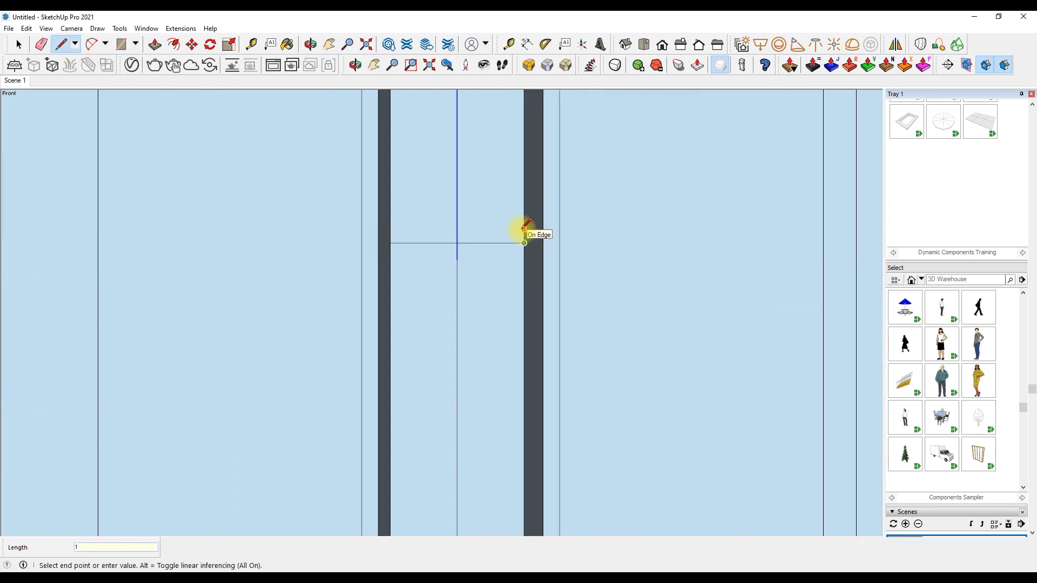
{"action": "scroll", "coordinate": [388, 241], "scroll_direction": "down", "scroll_amount": 3}
{"action": "scroll", "coordinate": [464, 204], "scroll_direction": "up", "scroll_amount": 2}
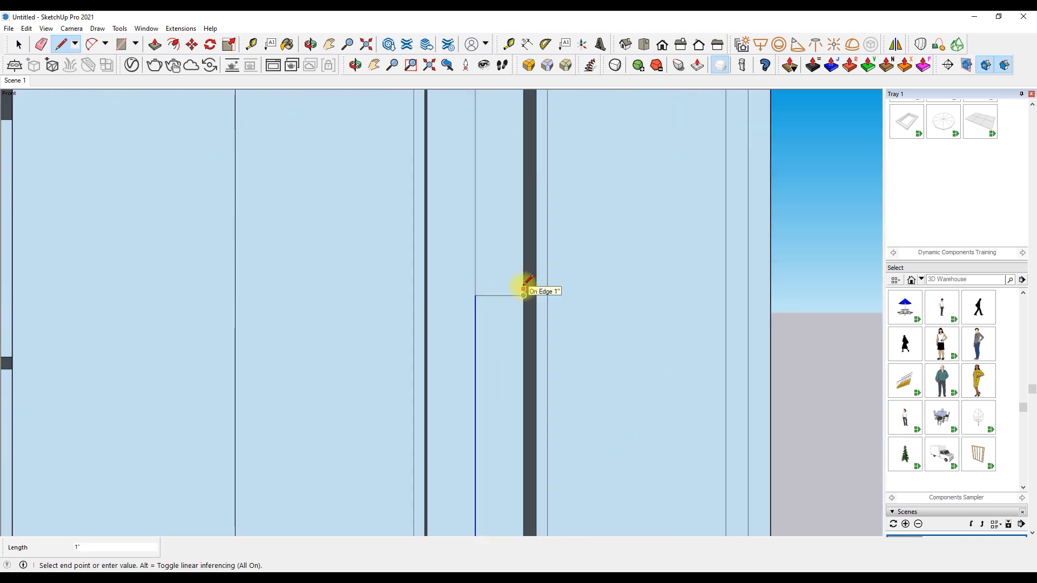
{"action": "scroll", "coordinate": [475, 292], "scroll_direction": "up", "scroll_amount": 2}
- Orbit into a corner perspective of the room toward the left wall column
{"action": "left_click", "coordinate": [41, 44]}
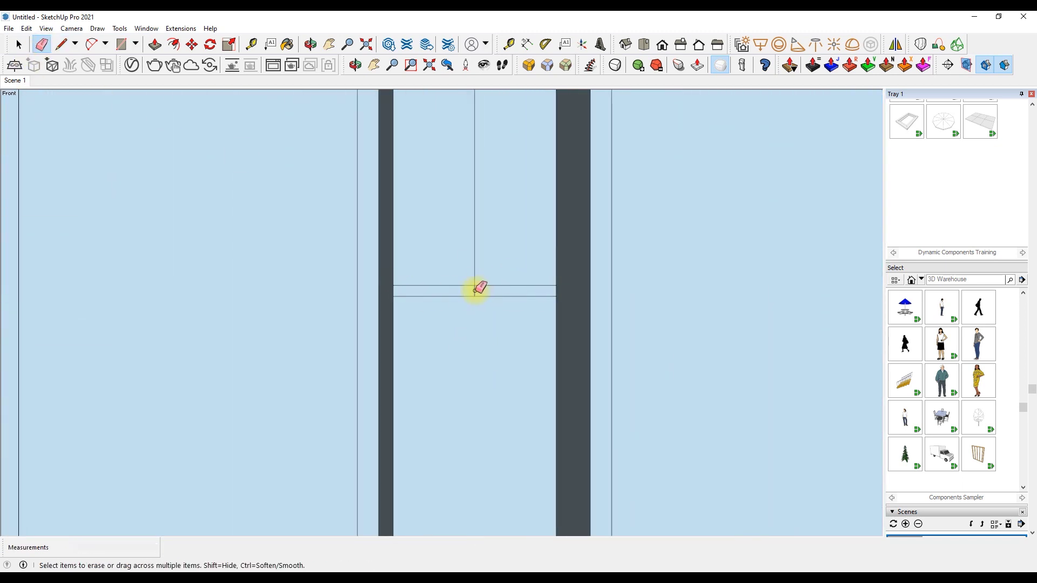
{"action": "scroll", "coordinate": [476, 324], "scroll_direction": "down", "scroll_amount": 2}
{"action": "scroll", "coordinate": [479, 398], "scroll_direction": "down", "scroll_amount": 2}
{"action": "scroll", "coordinate": [479, 157], "scroll_direction": "up", "scroll_amount": 2}
{"action": "scroll", "coordinate": [594, 340], "scroll_direction": "down", "scroll_amount": 5}
{"action": "scroll", "coordinate": [592, 260], "scroll_direction": "up", "scroll_amount": 1}
{"action": "scroll", "coordinate": [286, 297], "scroll_direction": "down", "scroll_amount": 1}
{"action": "middle_click_drag", "start_coordinate": [247, 134], "coordinate": [140, 159]}
{"action": "right_click", "coordinate": [140, 159]}
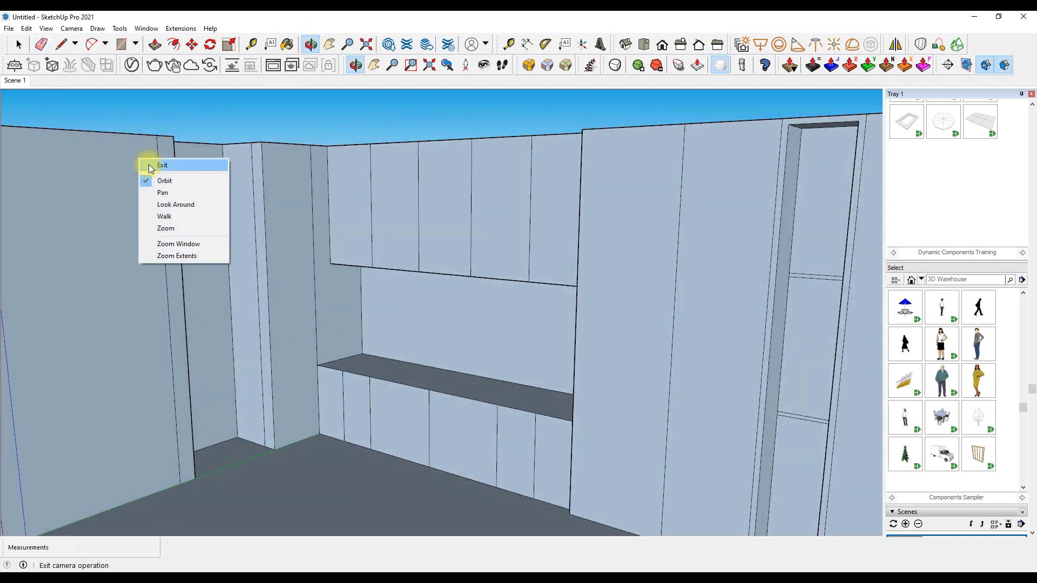
- Split the left column face with a line and push the upper part back flush with the wall
{"action": "key", "text": "l"}
{"action": "scroll", "coordinate": [220, 127], "scroll_direction": "up", "scroll_amount": 2}
{"action": "left_click", "coordinate": [223, 130]}
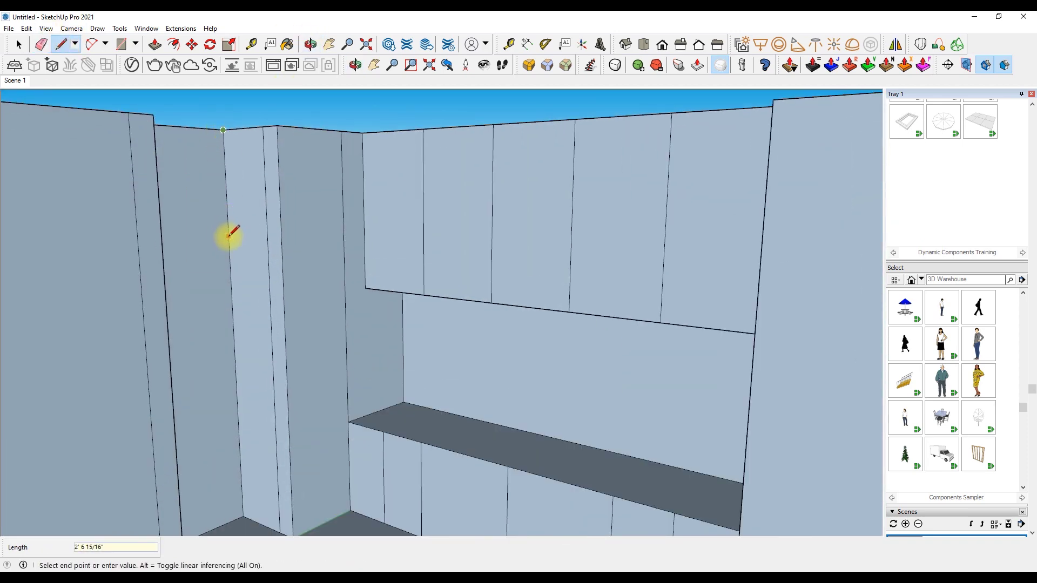
{"action": "left_click", "coordinate": [230, 253]}
{"action": "key", "text": "p"}
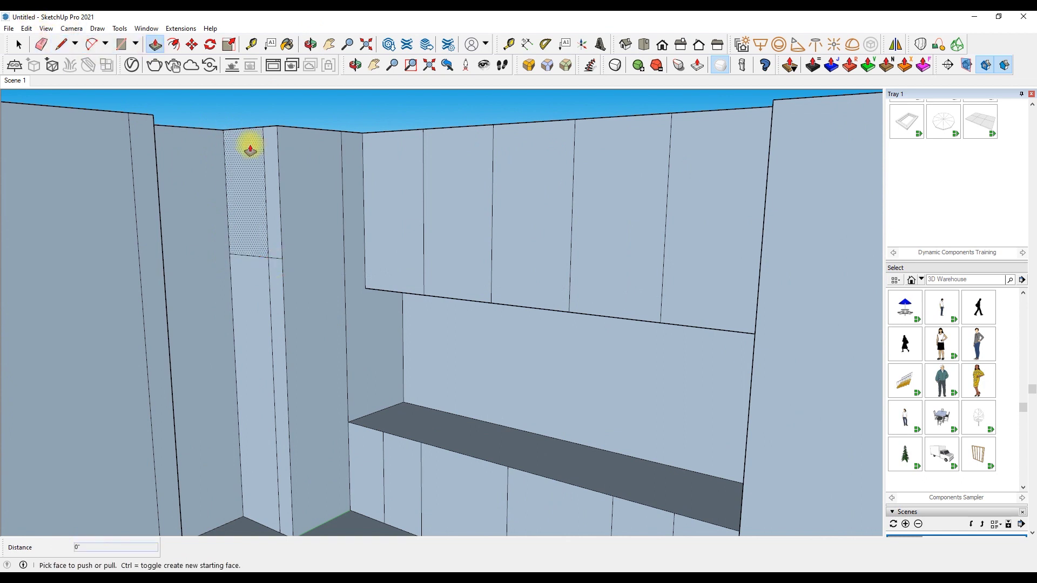
{"action": "left_click_drag", "start_coordinate": [248, 141], "coordinate": [146, 104]}
- Draw two vertical edges from the door top up to the ceiling
{"action": "left_click", "coordinate": [61, 45]}
{"action": "left_click", "coordinate": [280, 259]}
{"action": "left_click", "coordinate": [277, 117]}
{"action": "left_click", "coordinate": [227, 263]}
{"action": "left_click", "coordinate": [227, 123]}
{"action": "middle_click_drag", "start_coordinate": [268, 134], "coordinate": [146, 169]}
{"action": "mouse_move", "coordinate": [174, 112]}
{"action": "middle_mouse_down"}
{"action": "mouse_move", "coordinate": [196, 469]}
{"action": "mouse_move", "coordinate": [257, 132]}
{"action": "middle_mouse_up"}
{"action": "scroll", "coordinate": [267, 125], "scroll_direction": "down", "scroll_amount": 5}
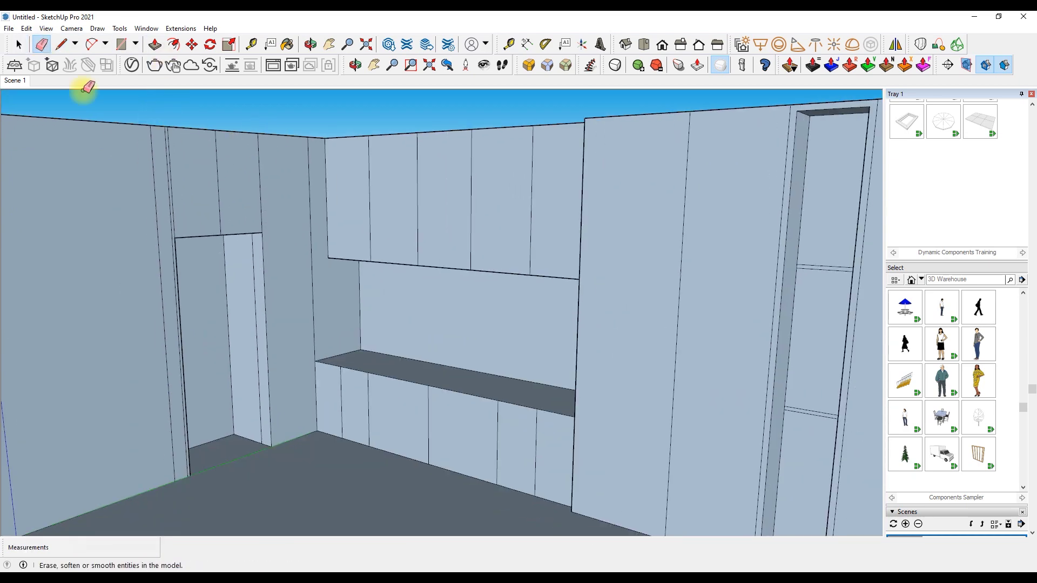
- Copy an edge with Move, then return to the saved front view of the cabinets
{"action": "key", "text": "m"}
{"action": "scroll", "coordinate": [185, 222], "scroll_direction": "up", "scroll_amount": 3}
{"action": "scroll", "coordinate": [236, 167], "scroll_direction": "up", "scroll_amount": 3}
{"action": "left_click", "coordinate": [236, 161]}
{"action": "key", "text": "ctrl"}
{"action": "scroll", "coordinate": [246, 164], "scroll_direction": "down", "scroll_amount": 5}
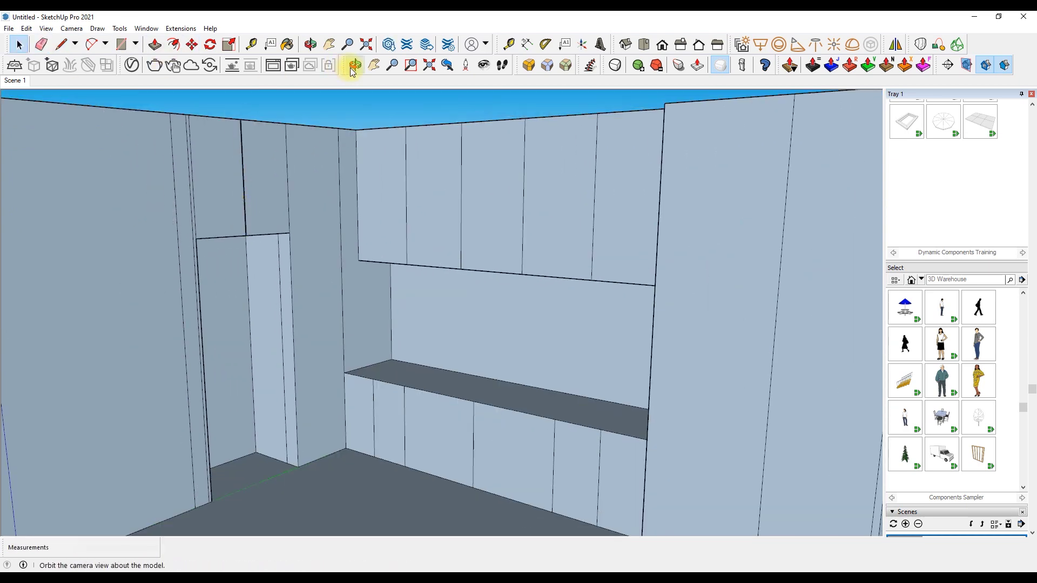
{"action": "key", "text": "o"}
{"action": "left_click_drag", "start_coordinate": [270, 162], "coordinate": [319, 166]}
{"action": "left_click", "coordinate": [907, 512]}
{"action": "left_click", "coordinate": [905, 368]}
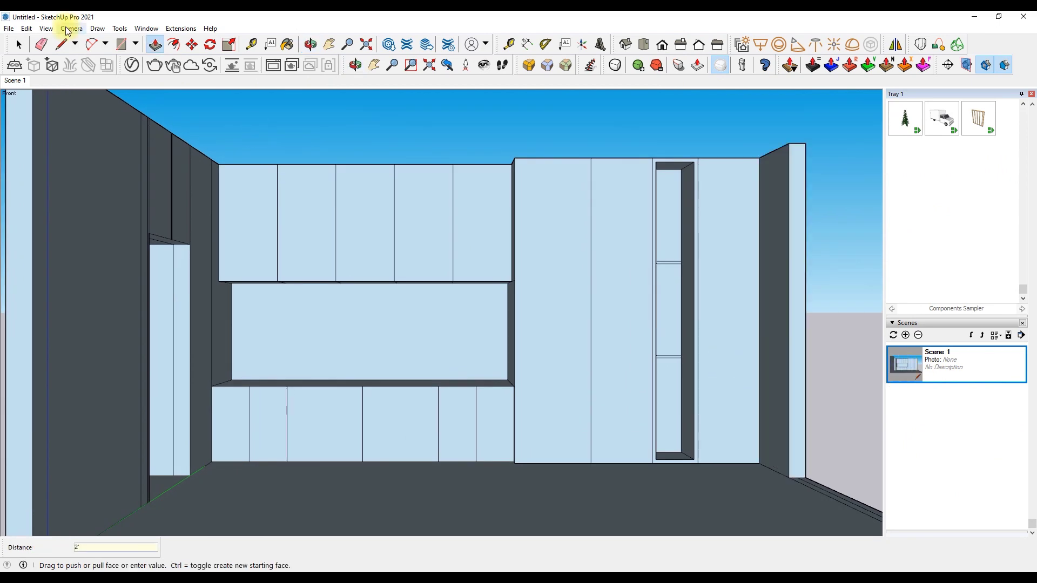
- Raise the right wall's top face to full height with Push/Pull
{"action": "key", "text": "e"}
{"action": "scroll", "coordinate": [722, 448], "scroll_direction": "up", "scroll_amount": 5}
{"action": "scroll", "coordinate": [683, 441], "scroll_direction": "down", "scroll_amount": 3}
{"action": "left_click", "coordinate": [151, 47]}
{"action": "left_click", "coordinate": [653, 426]}
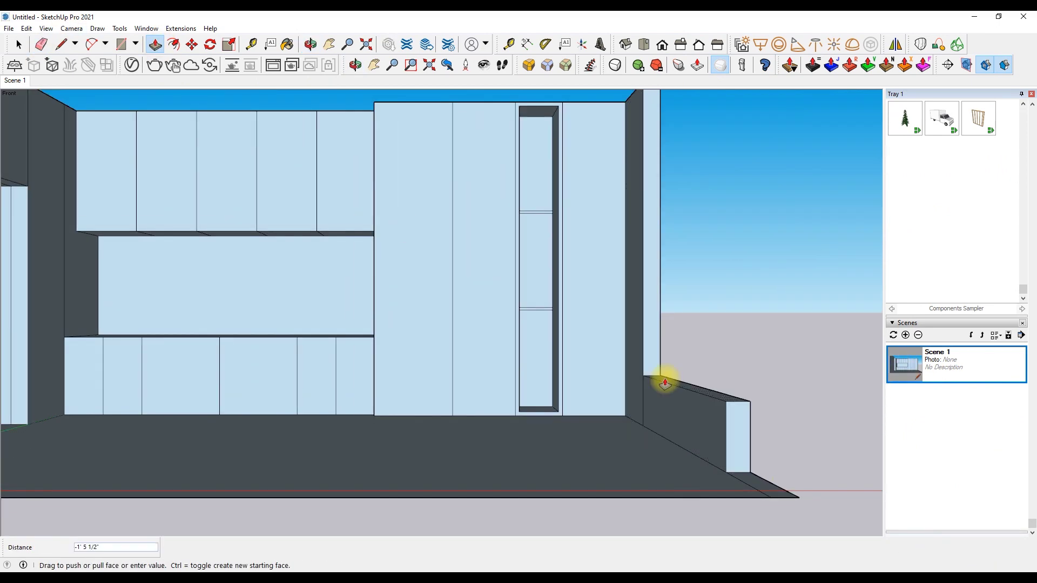
{"action": "scroll", "coordinate": [747, 474], "scroll_direction": "down", "scroll_amount": 3}
{"action": "left_click", "coordinate": [609, 150]}
- Push the opening above the right window upward
{"action": "key", "text": "l"}
{"action": "scroll", "coordinate": [609, 162], "scroll_direction": "up", "scroll_amount": 2}
{"action": "left_click", "coordinate": [706, 157]}
{"action": "key", "text": "p"}
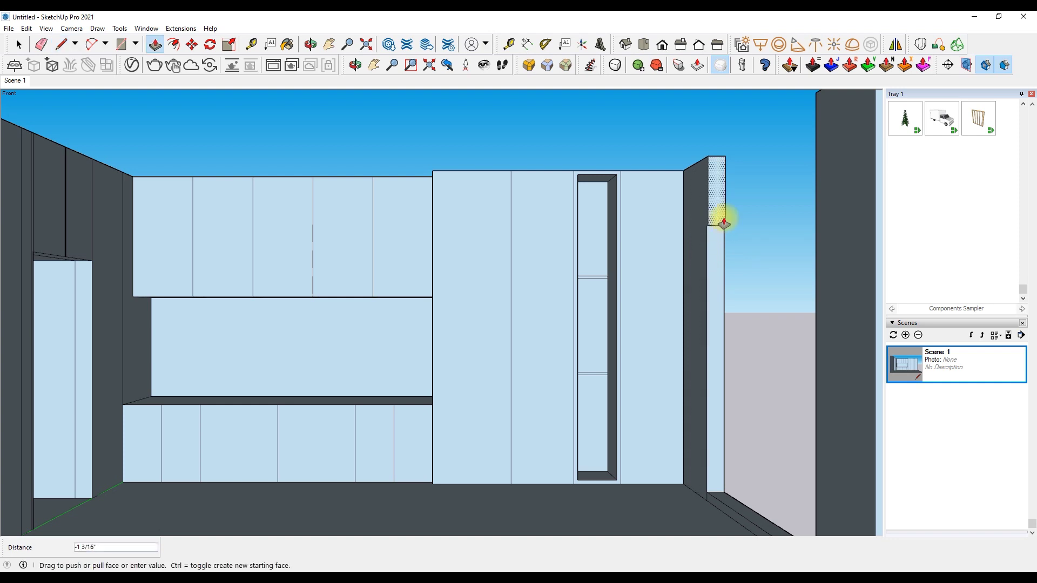
{"action": "scroll", "coordinate": [745, 178], "scroll_direction": "down", "scroll_amount": 5}
{"action": "key", "text": "e"}
{"action": "key", "text": "p"}
{"action": "scroll", "coordinate": [729, 227], "scroll_direction": "up", "scroll_amount": 2}
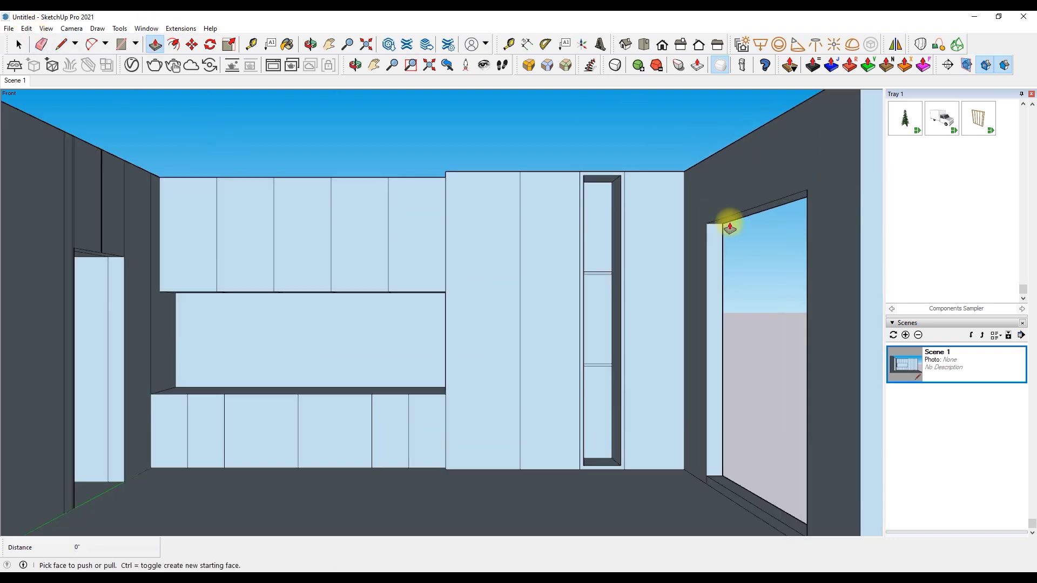
{"action": "left_click_drag", "start_coordinate": [728, 220], "coordinate": [740, 154]}
{"action": "scroll", "coordinate": [763, 266], "scroll_direction": "down", "scroll_amount": 2}
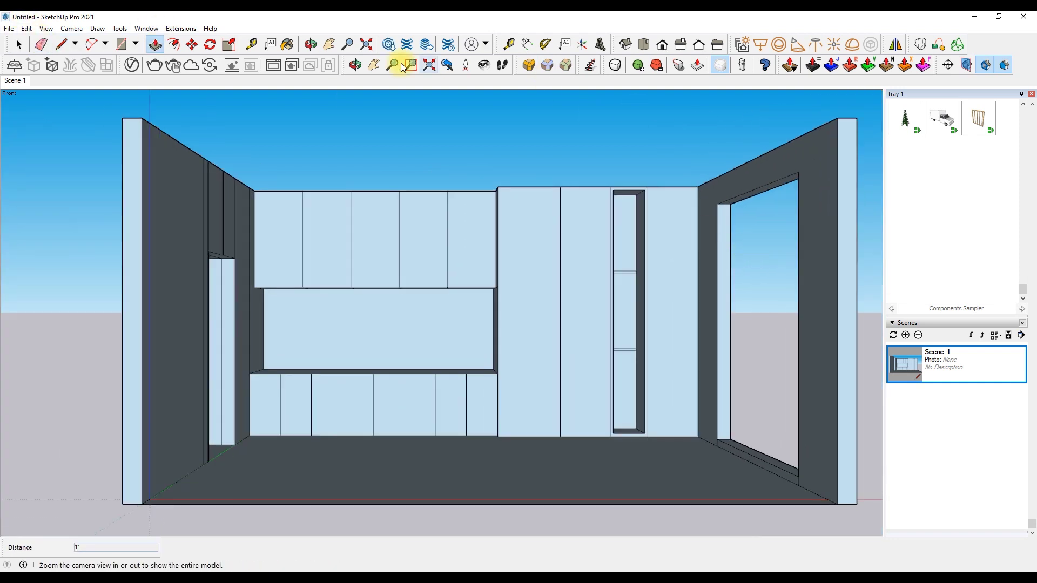
- Draw a rectangle on the right wall and offset its outline to form a frame
{"action": "left_click", "coordinate": [373, 65]}
{"action": "left_click", "coordinate": [911, 364]}
{"action": "middle_click_drag", "start_coordinate": [594, 243], "coordinate": [497, 247]}
{"action": "key", "text": "l"}
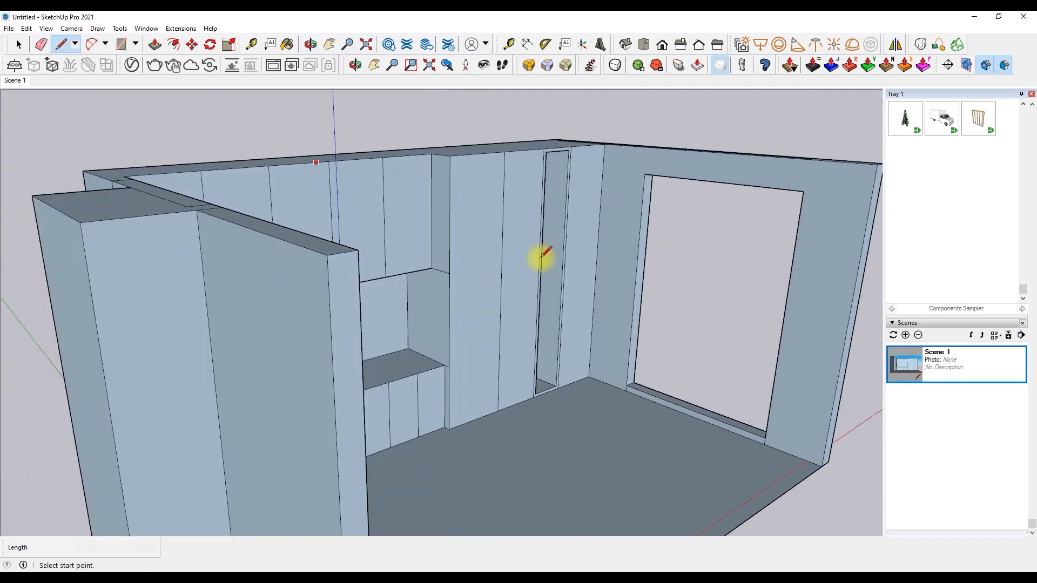
{"action": "scroll", "coordinate": [604, 381], "scroll_direction": "up", "scroll_amount": 5}
{"action": "left_click", "coordinate": [604, 380]}
{"action": "scroll", "coordinate": [599, 389], "scroll_direction": "down", "scroll_amount": 3}
{"action": "key", "text": "r"}
{"action": "scroll", "coordinate": [597, 401], "scroll_direction": "down", "scroll_amount": 5}
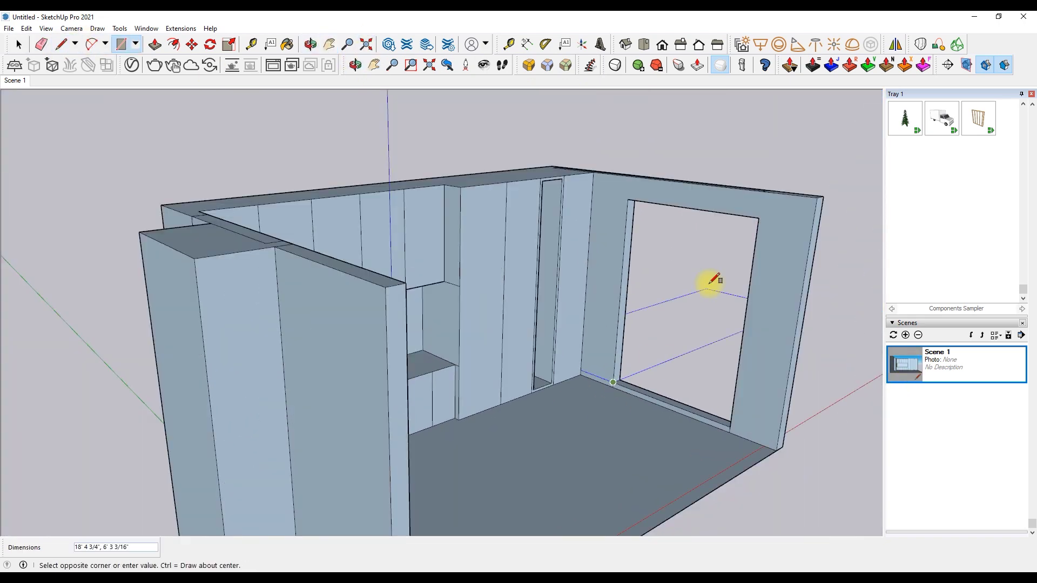
{"action": "key", "text": "f"}
{"action": "left_click", "coordinate": [636, 231]}
{"action": "left_click", "coordinate": [621, 193]}
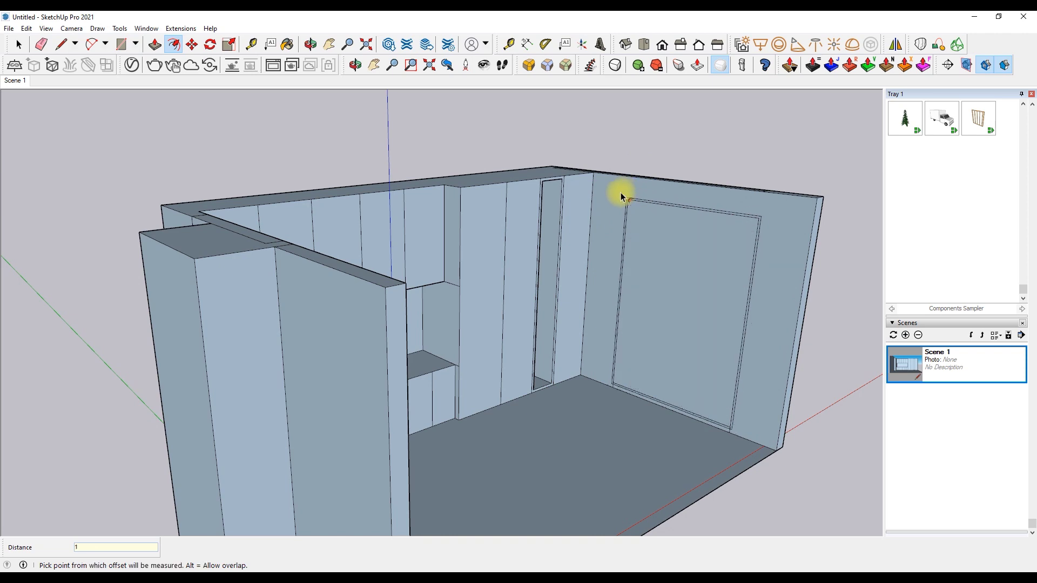
- Erase the inner wall face to open the framed opening through the wall
{"action": "left_click", "coordinate": [44, 51]}
{"action": "scroll", "coordinate": [618, 382], "scroll_direction": "up", "scroll_amount": 5}
{"action": "scroll", "coordinate": [833, 491], "scroll_direction": "down", "scroll_amount": 2}
{"action": "scroll", "coordinate": [749, 355], "scroll_direction": "up", "scroll_amount": 3}
{"action": "right_click", "coordinate": [750, 355]}
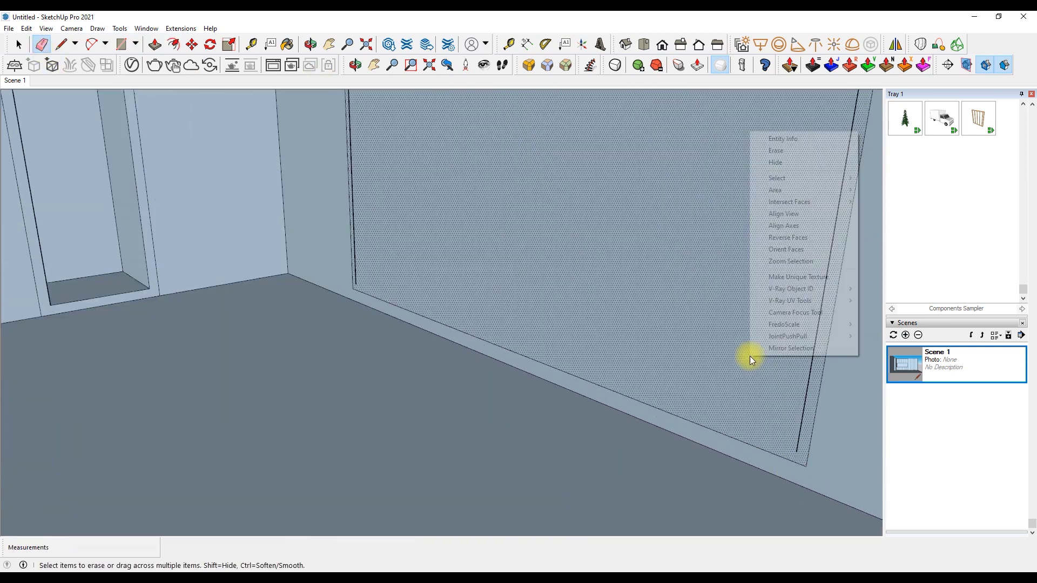
{"action": "left_click", "coordinate": [785, 424]}
{"action": "right_click", "coordinate": [764, 402]}
{"action": "left_click", "coordinate": [793, 197]}
{"action": "scroll", "coordinate": [585, 366], "scroll_direction": "down", "scroll_amount": 3}
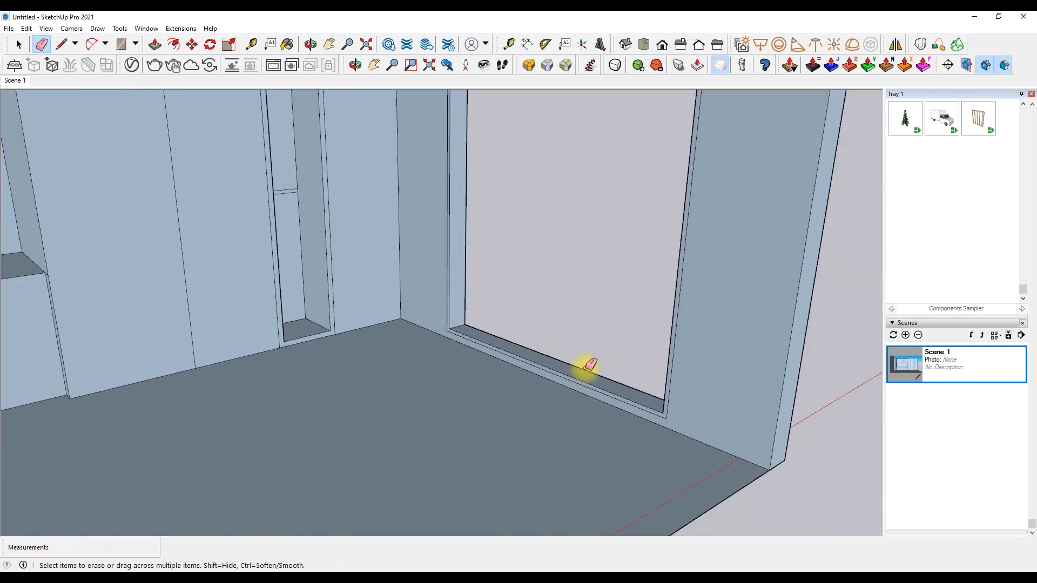
- Orbit to face the cabinet wall and return to the saved front scene
{"action": "key", "text": "p"}
{"action": "scroll", "coordinate": [667, 442], "scroll_direction": "down", "scroll_amount": 3}
{"action": "left_click", "coordinate": [355, 65]}
{"action": "left_click_drag", "start_coordinate": [378, 189], "coordinate": [527, 132]}
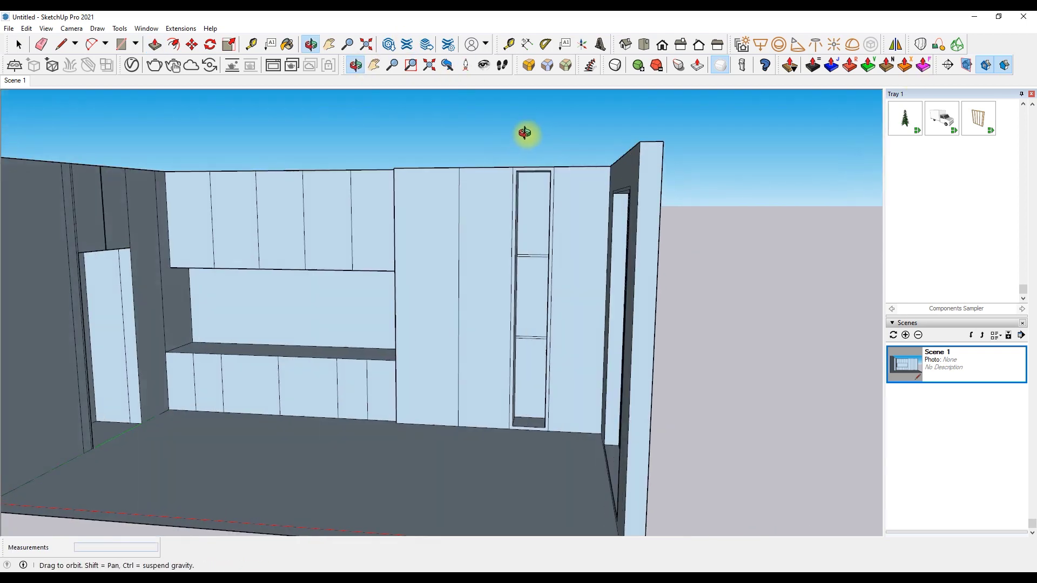
{"action": "left_click", "coordinate": [907, 372]}
{"action": "right_click", "coordinate": [647, 259]}
{"action": "scroll", "coordinate": [673, 265], "scroll_direction": "up", "scroll_amount": 3}
- Push the lower shelf face by the same distance and draw lines at the cabinet corner
{"action": "key", "text": "p"}
{"action": "double_click", "coordinate": [667, 403]}
{"action": "scroll", "coordinate": [666, 399], "scroll_direction": "down", "scroll_amount": 2}
{"action": "key", "text": "l"}
{"action": "scroll", "coordinate": [629, 436], "scroll_direction": "up", "scroll_amount": 5}
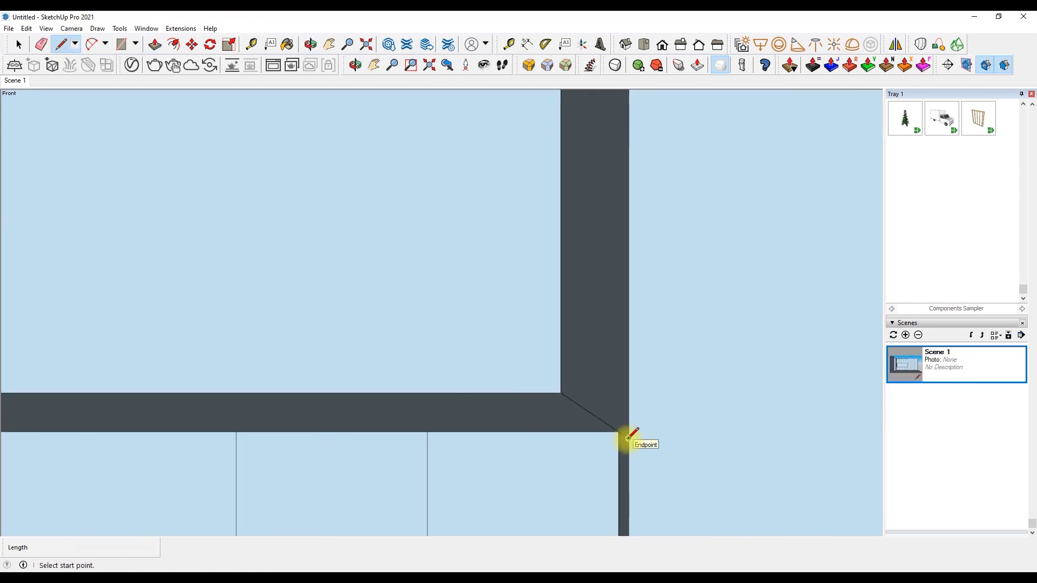
{"action": "scroll", "coordinate": [628, 437], "scroll_direction": "down", "scroll_amount": 1}
{"action": "left_click", "coordinate": [617, 419]}
{"action": "left_click", "coordinate": [621, 467]}
{"action": "scroll", "coordinate": [610, 458], "scroll_direction": "down", "scroll_amount": 2}
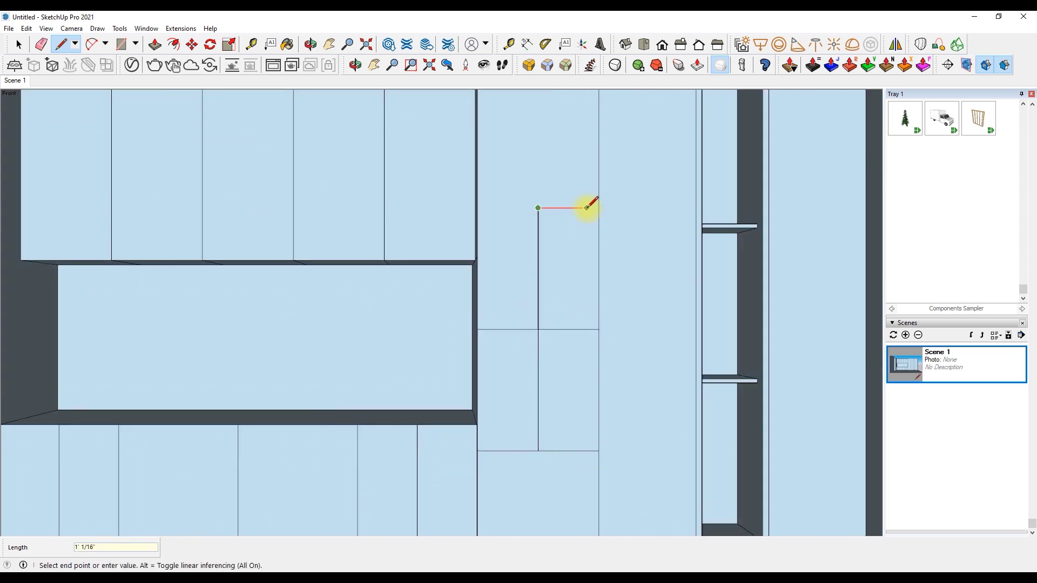
- Erase the stray vertical edge and draw a dividing line across the tall cabinet
{"action": "key", "text": "e"}
{"action": "left_click", "coordinate": [537, 295]}
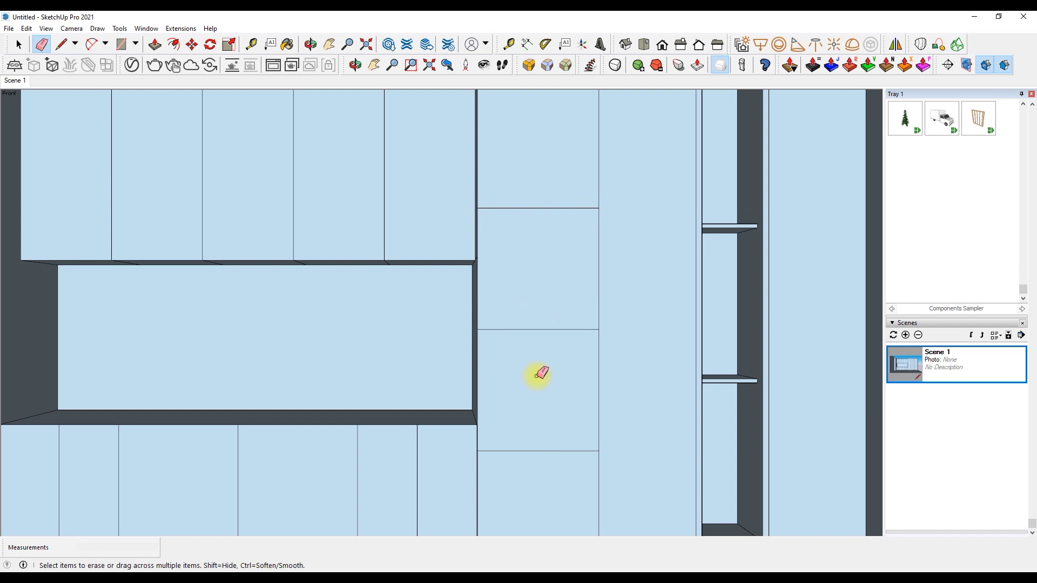
{"action": "key", "text": "l"}
{"action": "scroll", "coordinate": [540, 374], "scroll_direction": "down", "scroll_amount": 3}
{"action": "scroll", "coordinate": [573, 156], "scroll_direction": "up", "scroll_amount": 2}
{"action": "left_click", "coordinate": [575, 156]}
{"action": "scroll", "coordinate": [578, 440], "scroll_direction": "down", "scroll_amount": 2}
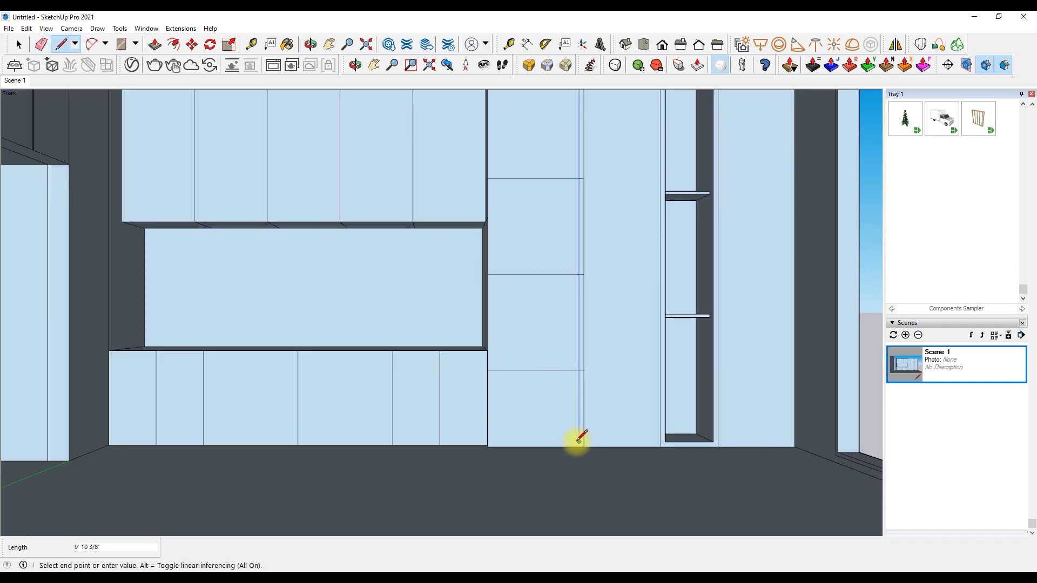
{"action": "scroll", "coordinate": [545, 335], "scroll_direction": "down", "scroll_amount": 2}
{"action": "scroll", "coordinate": [524, 181], "scroll_direction": "up", "scroll_amount": 2}
{"action": "left_click", "coordinate": [517, 184]}
{"action": "scroll", "coordinate": [518, 184], "scroll_direction": "down", "scroll_amount": 1}
{"action": "scroll", "coordinate": [519, 451], "scroll_direction": "up", "scroll_amount": 2}
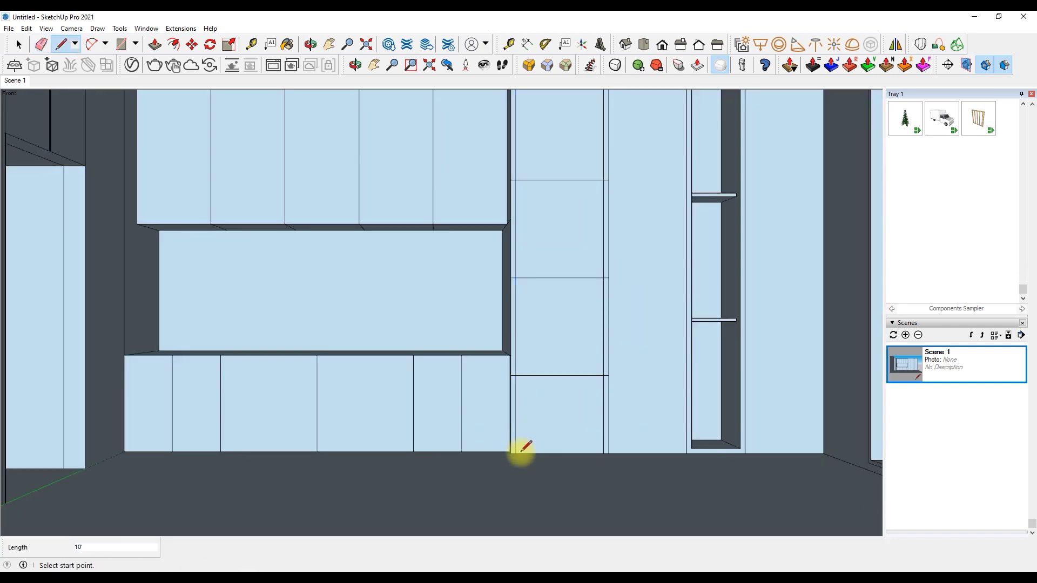
{"action": "key", "text": "Escape"}
{"action": "scroll", "coordinate": [338, 99], "scroll_direction": "up", "scroll_amount": 2}
- Copy the door dividing line 1 1/2" below the original
{"action": "key", "text": "e"}
{"action": "scroll", "coordinate": [597, 243], "scroll_direction": "up", "scroll_amount": 2}
{"action": "scroll", "coordinate": [601, 429], "scroll_direction": "down", "scroll_amount": 1}
{"action": "scroll", "coordinate": [602, 173], "scroll_direction": "down", "scroll_amount": 1}
{"action": "key", "text": "m"}
{"action": "scroll", "coordinate": [493, 287], "scroll_direction": "up", "scroll_amount": 1}
{"action": "left_click", "coordinate": [503, 288]}
{"action": "key", "text": "ctrl"}
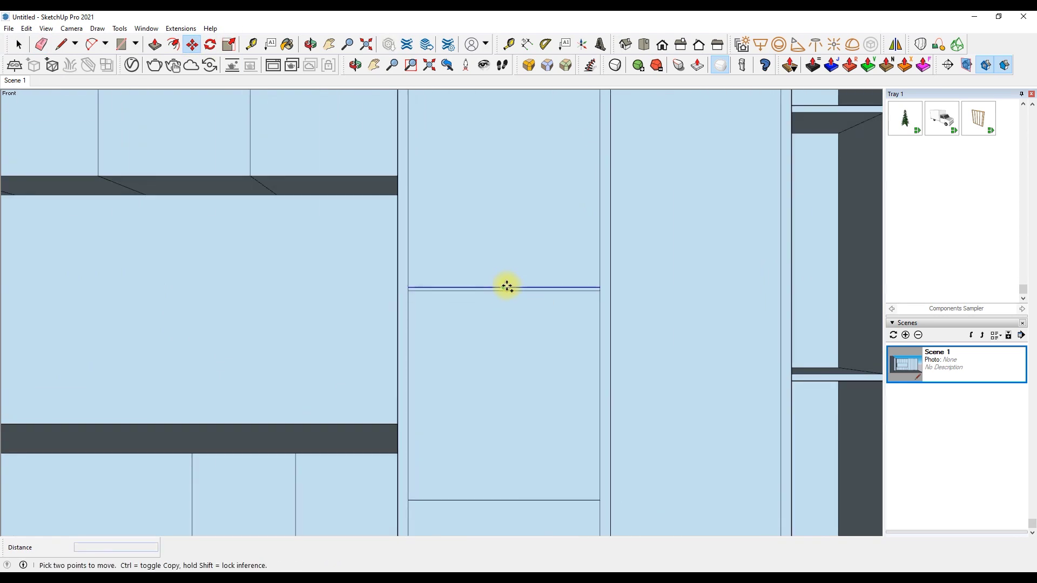
{"action": "left_click", "coordinate": [41, 43]}
{"action": "scroll", "coordinate": [489, 290], "scroll_direction": "up", "scroll_amount": 1}
{"action": "scroll", "coordinate": [483, 293], "scroll_direction": "down", "scroll_amount": 1}
- Copy the divider lines 1/4" apart to form thin gaps between the four door fronts
{"action": "key", "text": "m"}
{"action": "left_click", "coordinate": [392, 243]}
{"action": "key", "text": "ctrl"}
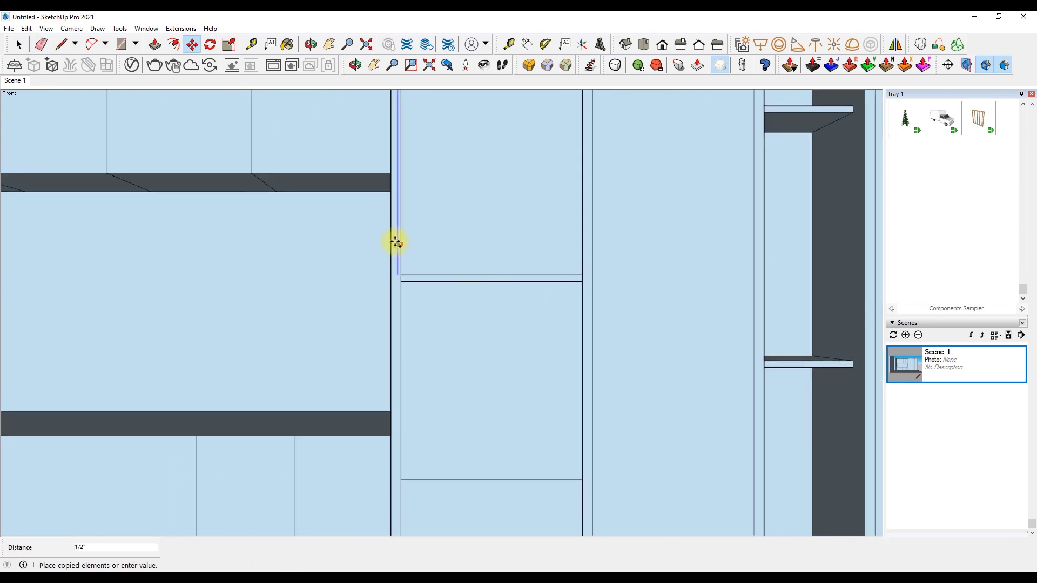
{"action": "scroll", "coordinate": [395, 242], "scroll_direction": "up", "scroll_amount": 2}
{"action": "key", "text": "Return"}
{"action": "scroll", "coordinate": [394, 290], "scroll_direction": "up", "scroll_amount": 1}
{"action": "scroll", "coordinate": [400, 274], "scroll_direction": "down", "scroll_amount": 3}
{"action": "scroll", "coordinate": [396, 364], "scroll_direction": "up", "scroll_amount": 3}
{"action": "scroll", "coordinate": [398, 296], "scroll_direction": "down", "scroll_amount": 2}
{"action": "scroll", "coordinate": [384, 289], "scroll_direction": "down", "scroll_amount": 1}
{"action": "scroll", "coordinate": [459, 300], "scroll_direction": "up", "scroll_amount": 4}
{"action": "left_click", "coordinate": [538, 308]}
{"action": "key", "text": "ctrl"}
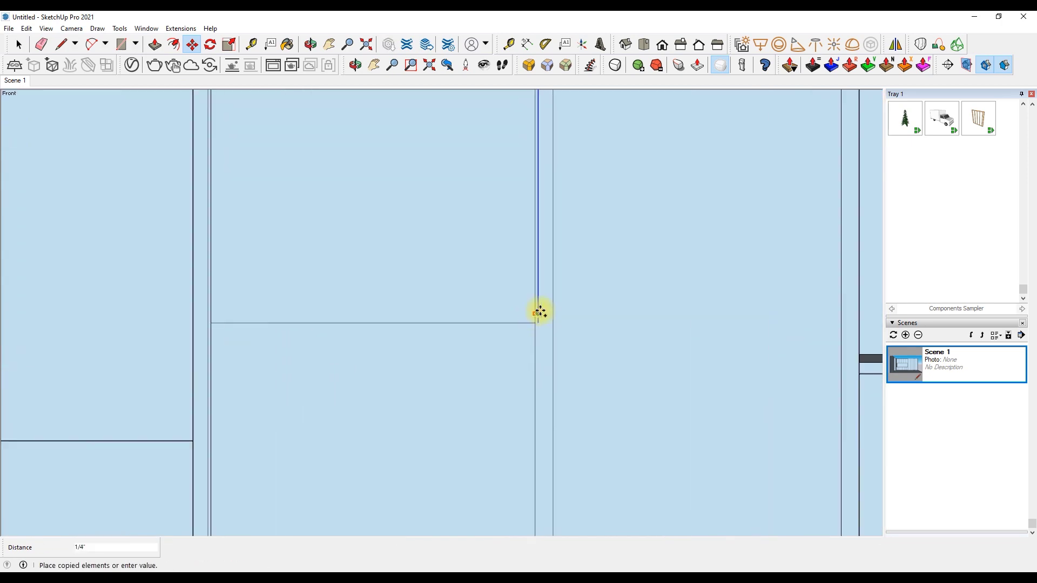
{"action": "left_click", "coordinate": [539, 341]}
{"action": "scroll", "coordinate": [491, 340], "scroll_direction": "up", "scroll_amount": 2}
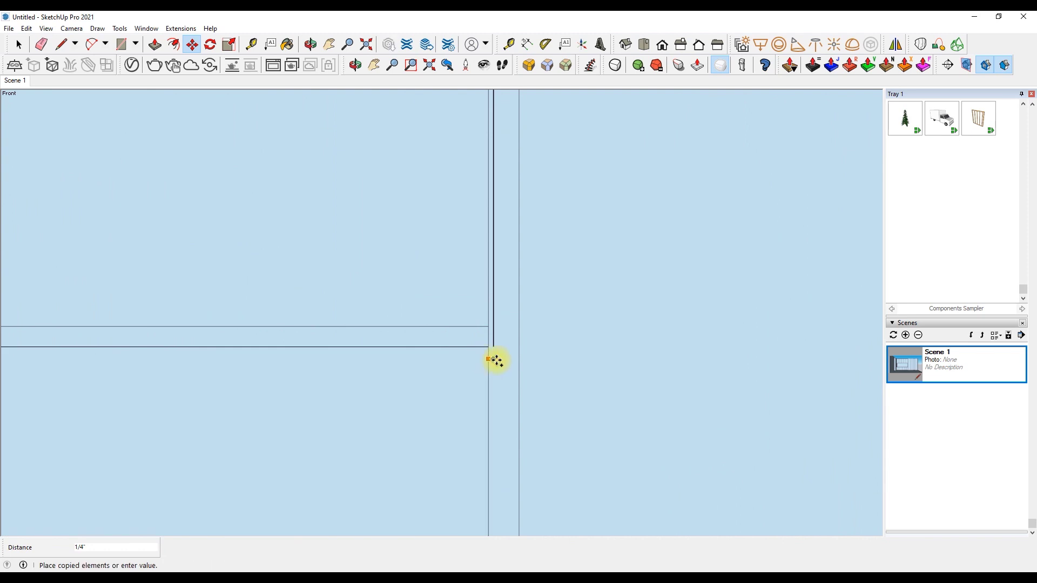
{"action": "left_click", "coordinate": [496, 361]}
{"action": "scroll", "coordinate": [500, 403], "scroll_direction": "down", "scroll_amount": 3}
{"action": "scroll", "coordinate": [495, 307], "scroll_direction": "up", "scroll_amount": 3}
{"action": "scroll", "coordinate": [465, 428], "scroll_direction": "down", "scroll_amount": 5}
- Offset an upper cabinet face inward to outline an inset panel
{"action": "key", "text": "space"}
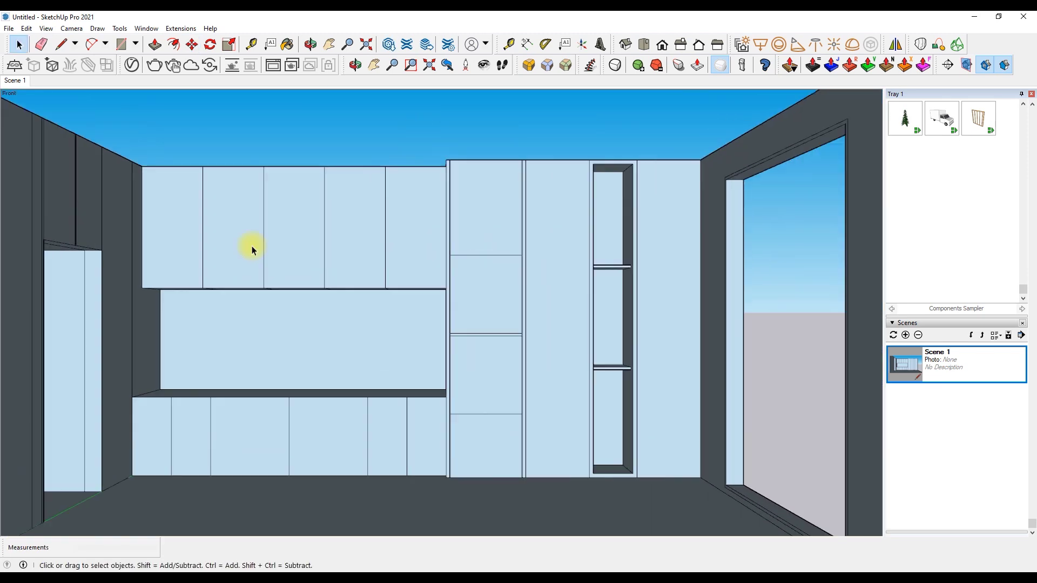
{"action": "scroll", "coordinate": [276, 251], "scroll_direction": "up", "scroll_amount": 1}
{"action": "key", "text": "f"}
{"action": "left_click", "coordinate": [231, 174]}
{"action": "left_click", "coordinate": [196, 165]}
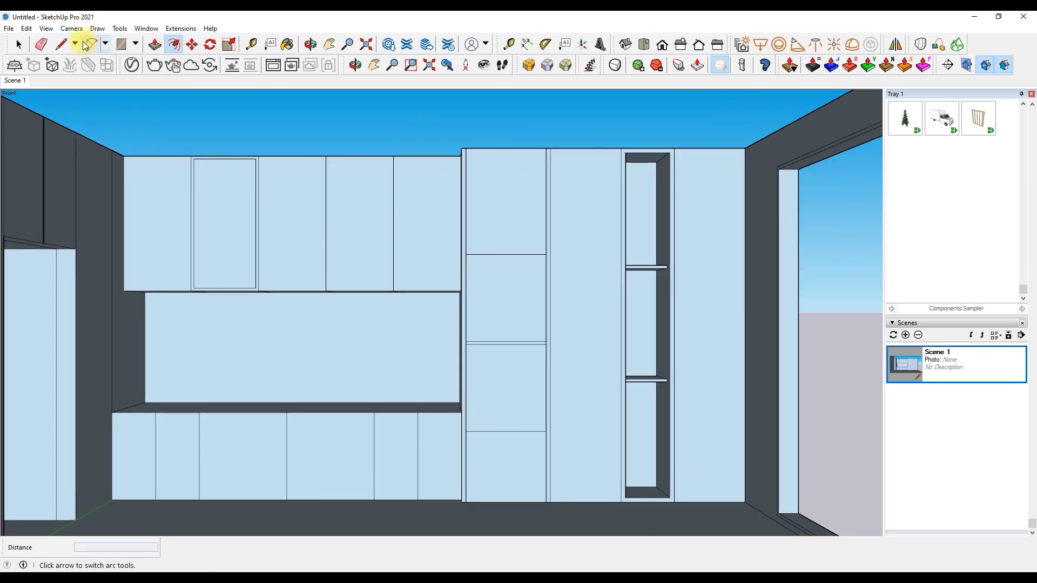
- Push the inset panel of the second upper cabinet back into an open niche
{"action": "key", "text": "p"}
{"action": "left_click_drag", "start_coordinate": [219, 246], "coordinate": [229, 245]}
{"action": "scroll", "coordinate": [247, 204], "scroll_direction": "up", "scroll_amount": 1}
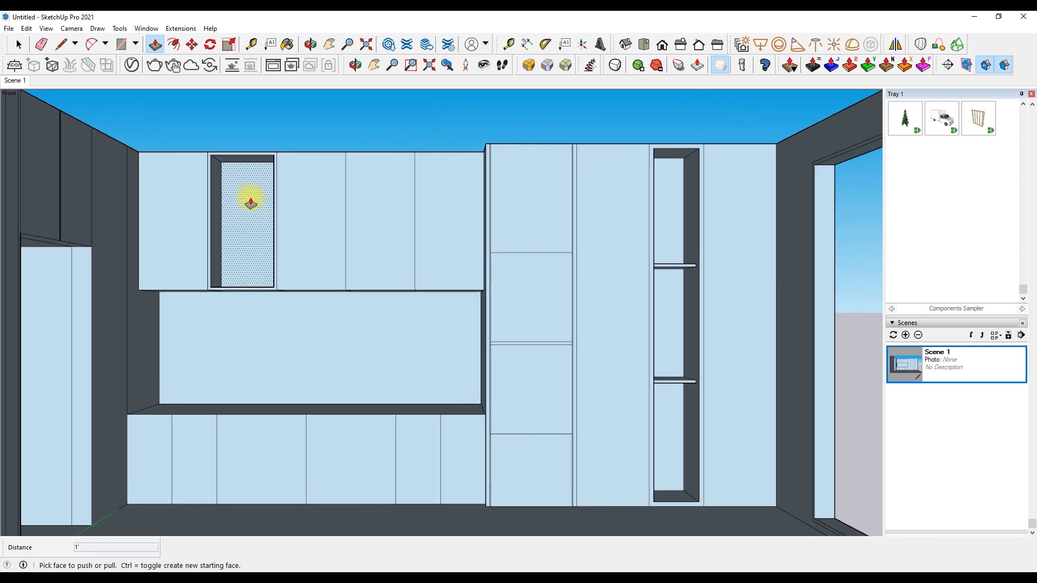
{"action": "left_click", "coordinate": [613, 291]}
{"action": "scroll", "coordinate": [289, 172], "scroll_direction": "up", "scroll_amount": 2}
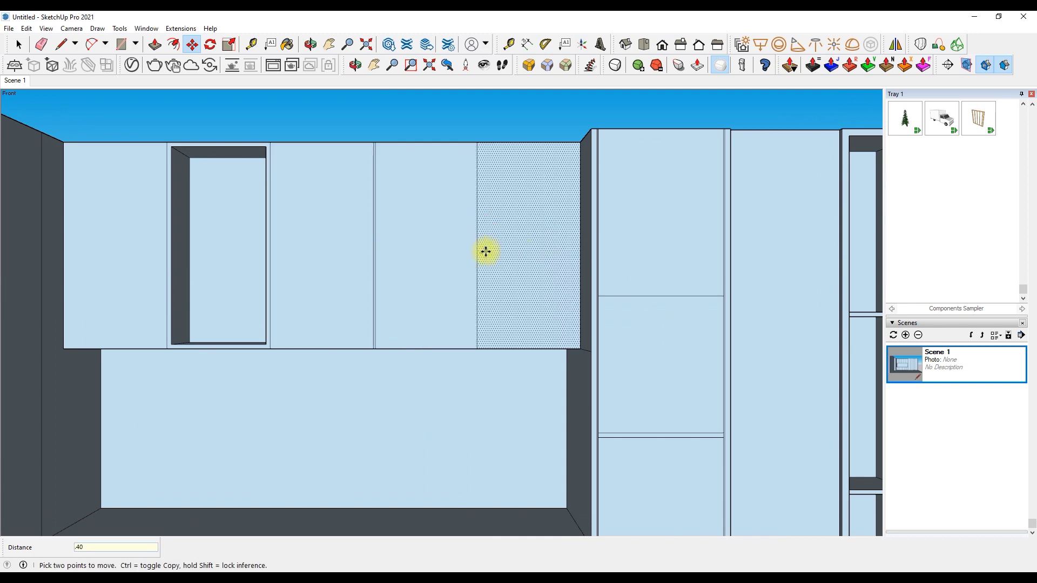
- Copy a panel edge down to form a 3/8" gap between the lower doors
{"action": "key", "text": "Escape"}
{"action": "scroll", "coordinate": [54, 258], "scroll_direction": "up", "scroll_amount": 2}
{"action": "scroll", "coordinate": [189, 259], "scroll_direction": "down", "scroll_amount": 3}
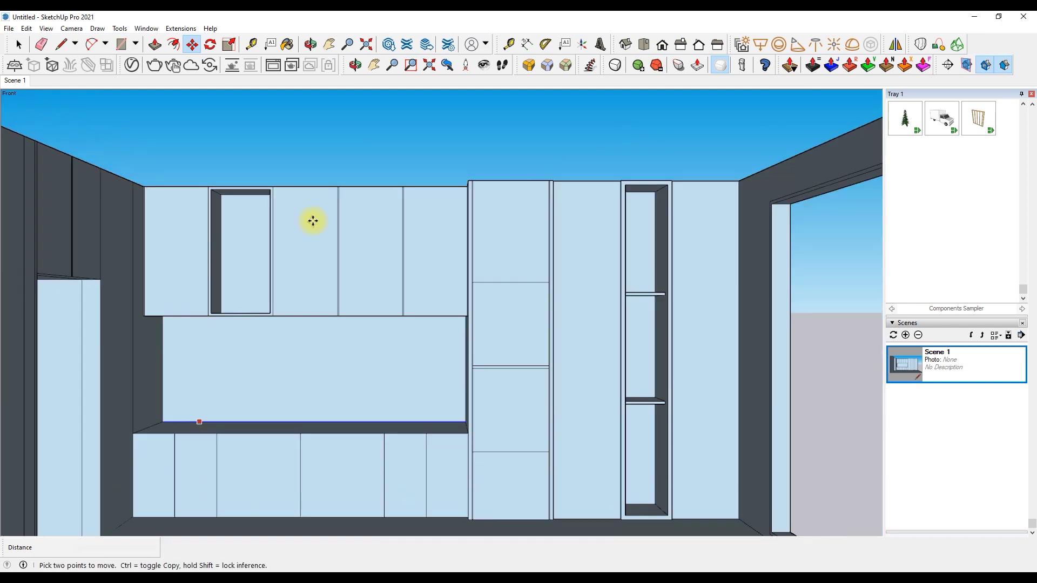
{"action": "scroll", "coordinate": [308, 216], "scroll_direction": "up", "scroll_amount": 2}
{"action": "scroll", "coordinate": [513, 267], "scroll_direction": "down", "scroll_amount": 1}
{"action": "scroll", "coordinate": [594, 259], "scroll_direction": "up", "scroll_amount": 2}
{"action": "key", "text": "ctrl"}
{"action": "left_click", "coordinate": [626, 261]}
{"action": "scroll", "coordinate": [226, 261], "scroll_direction": "up", "scroll_amount": 1}
{"action": "scroll", "coordinate": [167, 243], "scroll_direction": "down", "scroll_amount": 2}
{"action": "scroll", "coordinate": [163, 435], "scroll_direction": "up", "scroll_amount": 2}
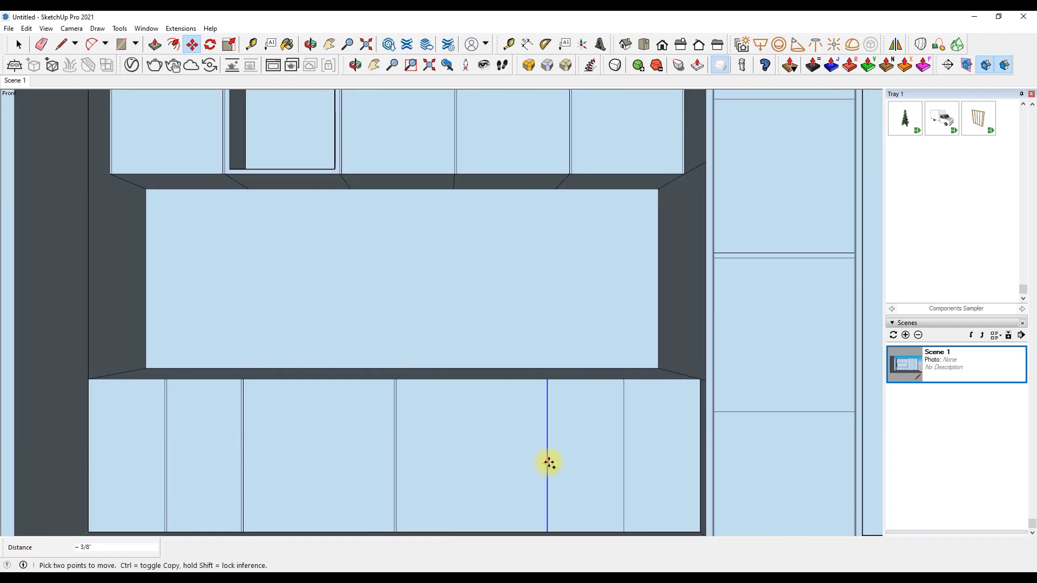
{"action": "scroll", "coordinate": [632, 460], "scroll_direction": "up", "scroll_amount": 2}
{"action": "left_click", "coordinate": [709, 463]}
{"action": "scroll", "coordinate": [378, 462], "scroll_direction": "down", "scroll_amount": 2}
{"action": "scroll", "coordinate": [176, 462], "scroll_direction": "up", "scroll_amount": 2}
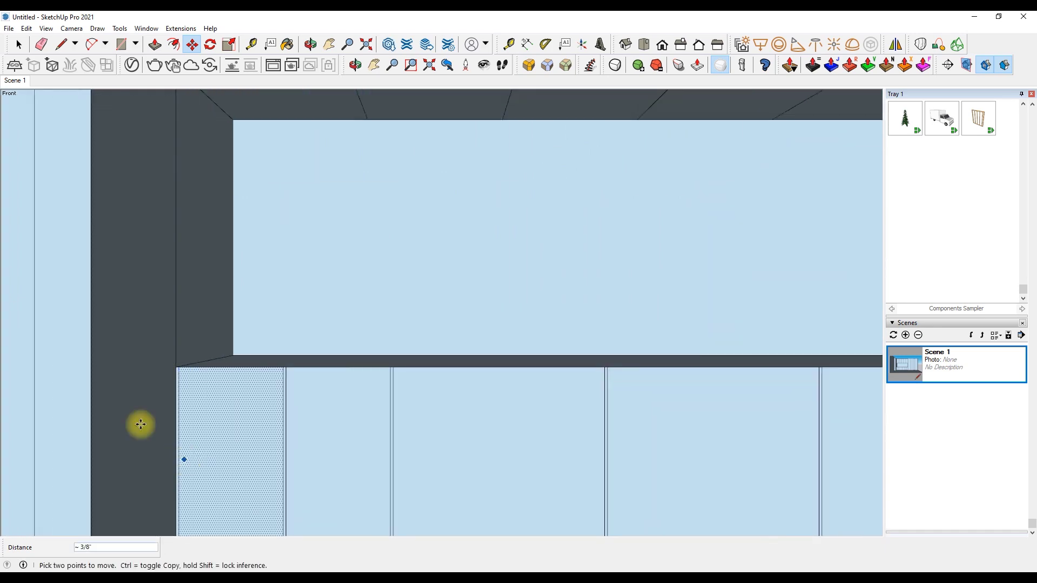
{"action": "scroll", "coordinate": [186, 460], "scroll_direction": "down", "scroll_amount": 5}
- In a 3-D perspective, copy another edge at the cabinet corner to double the gap lines
{"action": "middle_click_drag", "start_coordinate": [335, 140], "coordinate": [379, 215]}
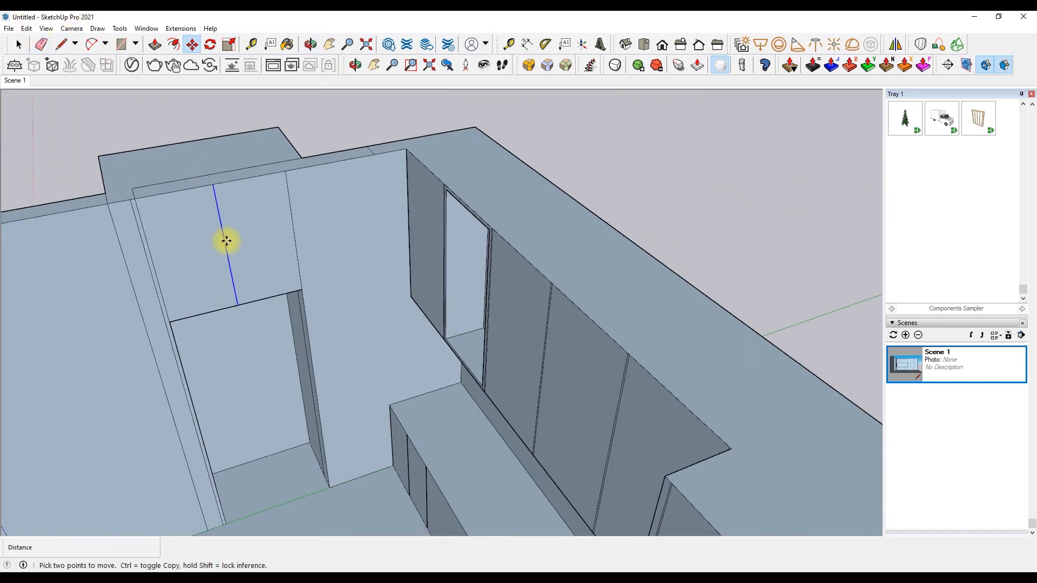
{"action": "left_click", "coordinate": [301, 231]}
{"action": "scroll", "coordinate": [145, 262], "scroll_direction": "up", "scroll_amount": 2}
{"action": "scroll", "coordinate": [139, 261], "scroll_direction": "up", "scroll_amount": 2}
{"action": "scroll", "coordinate": [139, 262], "scroll_direction": "down", "scroll_amount": 1}
{"action": "left_click", "coordinate": [61, 43]}
{"action": "scroll", "coordinate": [337, 275], "scroll_direction": "up", "scroll_amount": 3}
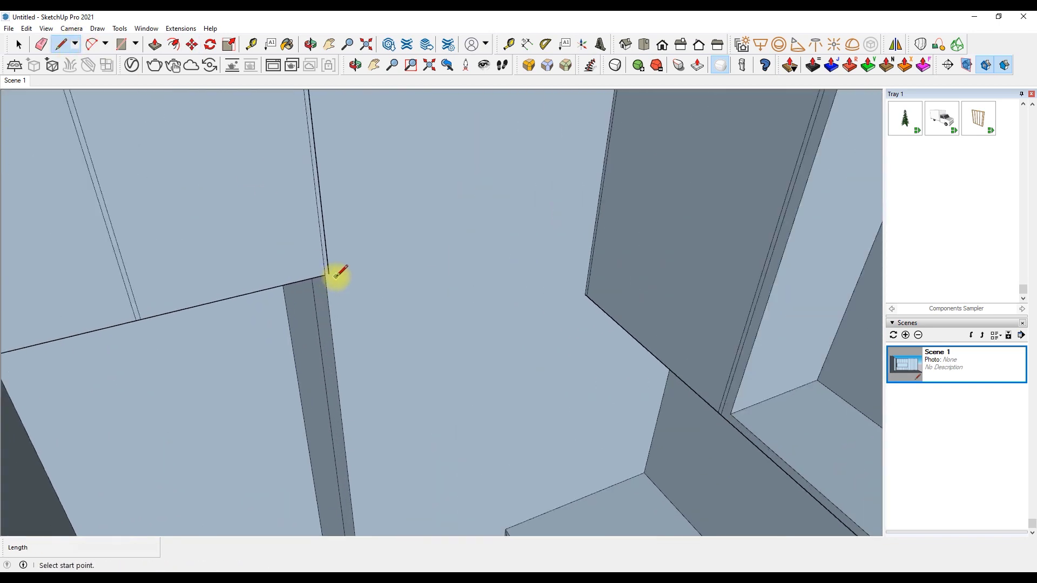
- Orbit around the cabinets to a wide view of the cabinet wall
{"action": "scroll", "coordinate": [343, 416], "scroll_direction": "down", "scroll_amount": 5}
{"action": "scroll", "coordinate": [338, 423], "scroll_direction": "up", "scroll_amount": 4}
{"action": "scroll", "coordinate": [331, 424], "scroll_direction": "down", "scroll_amount": 4}
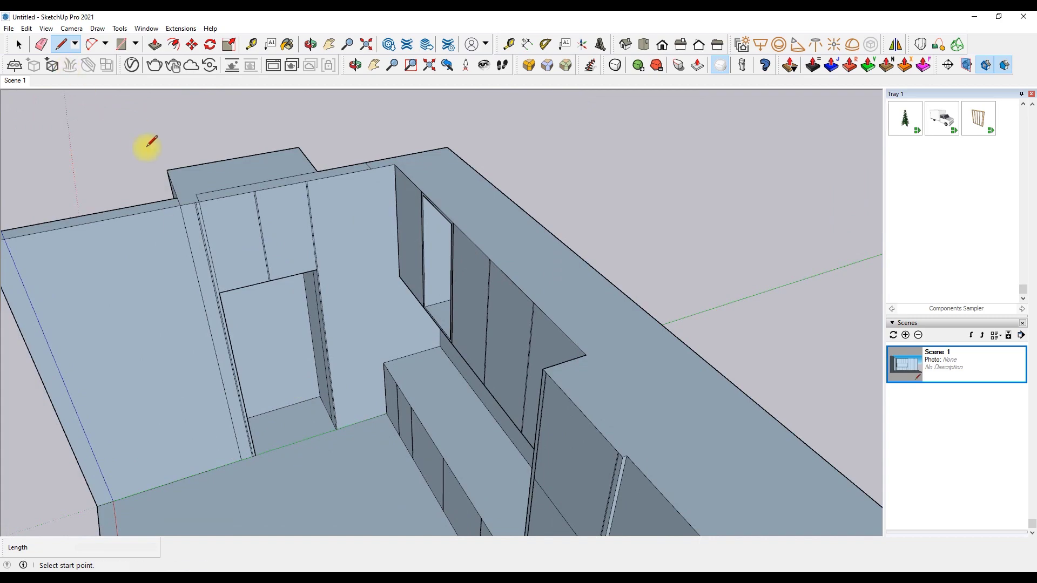
{"action": "key", "text": "m"}
{"action": "scroll", "coordinate": [225, 241], "scroll_direction": "up", "scroll_amount": 2}
{"action": "scroll", "coordinate": [225, 247], "scroll_direction": "up", "scroll_amount": 2}
{"action": "scroll", "coordinate": [225, 247], "scroll_direction": "down", "scroll_amount": 2}
{"action": "middle_click_drag", "start_coordinate": [281, 179], "coordinate": [303, 162]}
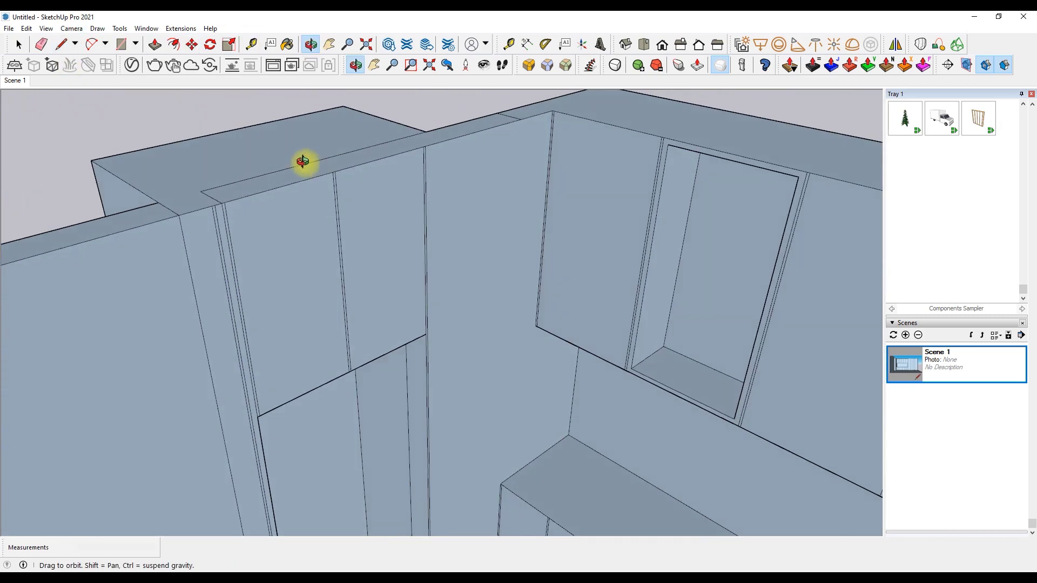
{"action": "scroll", "coordinate": [303, 162], "scroll_direction": "down", "scroll_amount": 3}
{"action": "left_click", "coordinate": [41, 44]}
{"action": "scroll", "coordinate": [282, 197], "scroll_direction": "up", "scroll_amount": 3}
{"action": "scroll", "coordinate": [261, 201], "scroll_direction": "down", "scroll_amount": 3}
{"action": "middle_click_drag", "start_coordinate": [261, 201], "coordinate": [245, 169]}
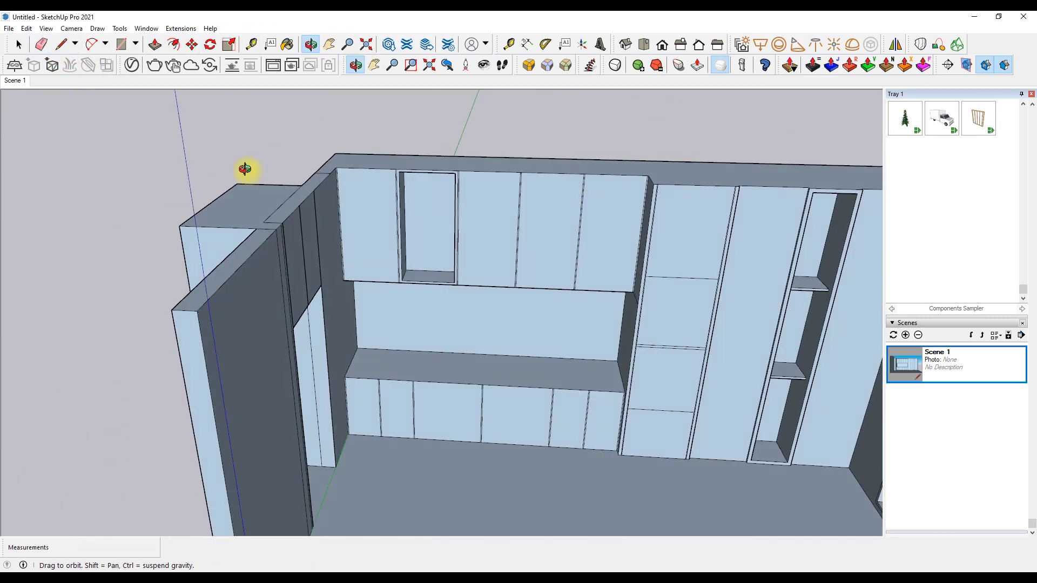
{"action": "scroll", "coordinate": [454, 192], "scroll_direction": "up", "scroll_amount": 3}
{"action": "scroll", "coordinate": [419, 208], "scroll_direction": "down", "scroll_amount": 1}
{"action": "scroll", "coordinate": [418, 208], "scroll_direction": "down", "scroll_amount": 3}
- Begin a short 9/16" line along a cabinet's bottom edge near the wall corner
{"action": "key", "text": "p"}
{"action": "scroll", "coordinate": [382, 290], "scroll_direction": "up", "scroll_amount": 3}
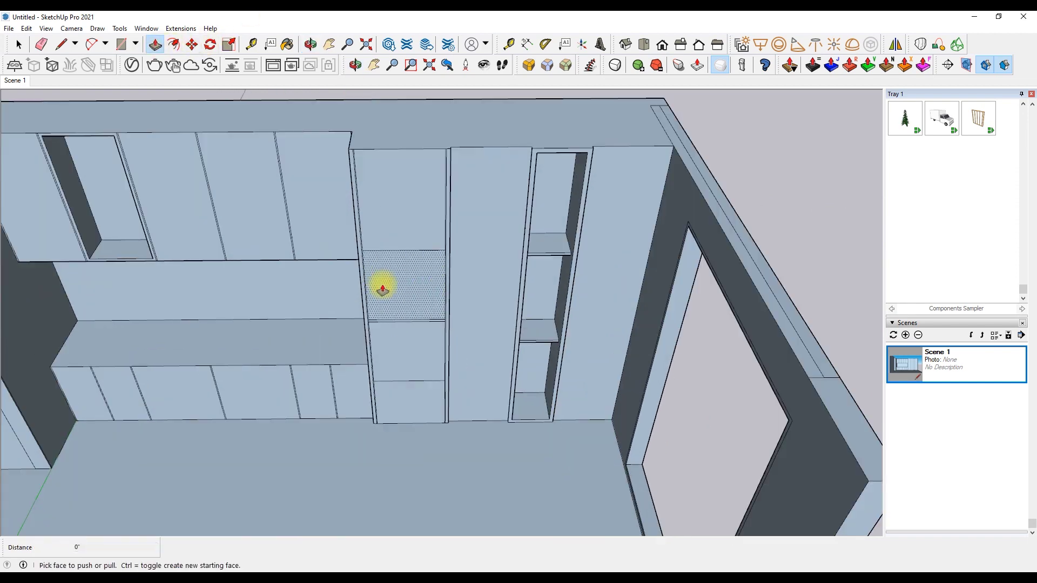
{"action": "scroll", "coordinate": [396, 369], "scroll_direction": "up", "scroll_amount": 3}
{"action": "scroll", "coordinate": [485, 335], "scroll_direction": "up", "scroll_amount": 3}
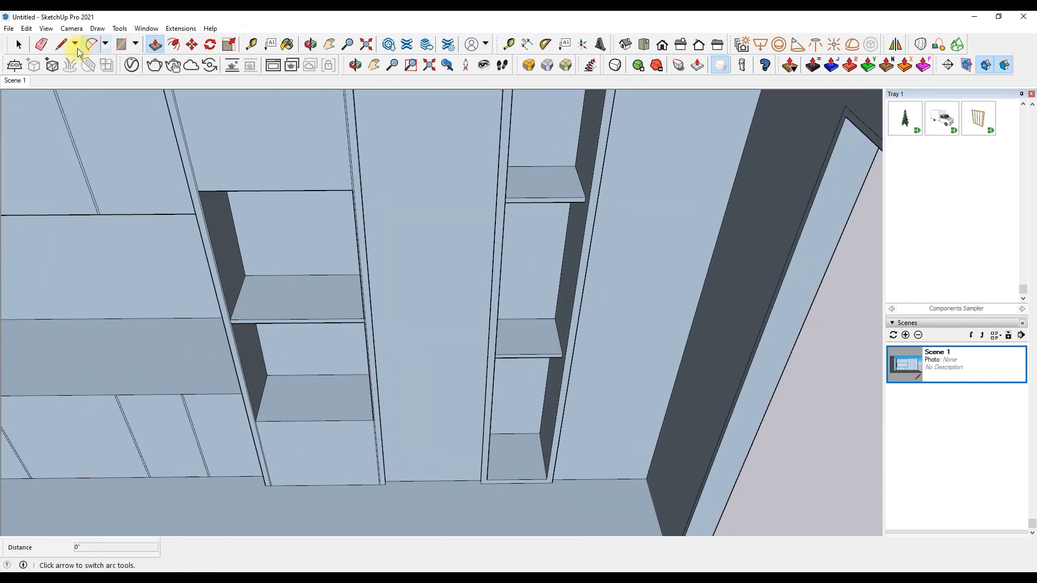
{"action": "key", "text": "l"}
{"action": "scroll", "coordinate": [456, 470], "scroll_direction": "up", "scroll_amount": 2}
{"action": "scroll", "coordinate": [172, 443], "scroll_direction": "up", "scroll_amount": 2}
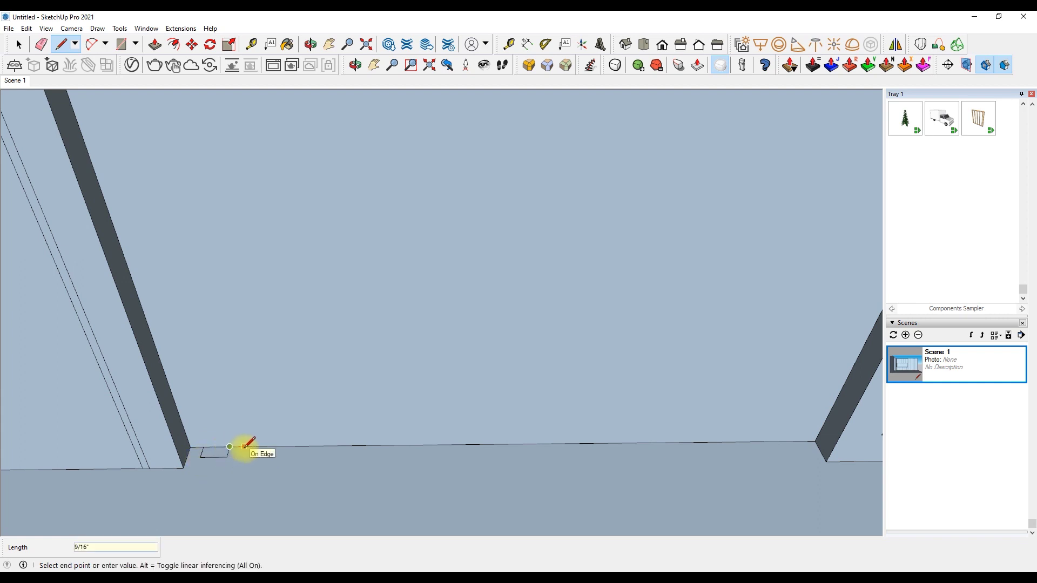
- Make the small rectangle into a component
{"action": "scroll", "coordinate": [227, 450], "scroll_direction": "up", "scroll_amount": 2}
{"action": "key", "text": "space"}
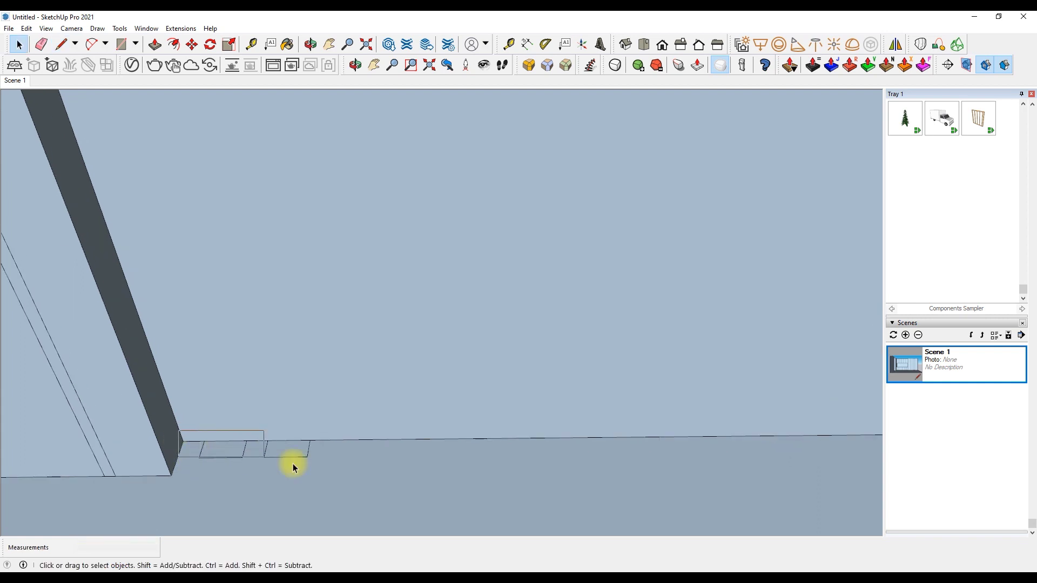
{"action": "key", "text": "g"}
{"action": "key", "text": "Return"}
- Ctrl-Move copy the rectangle component into an evenly spaced row along the wall base
{"action": "key", "text": "m"}
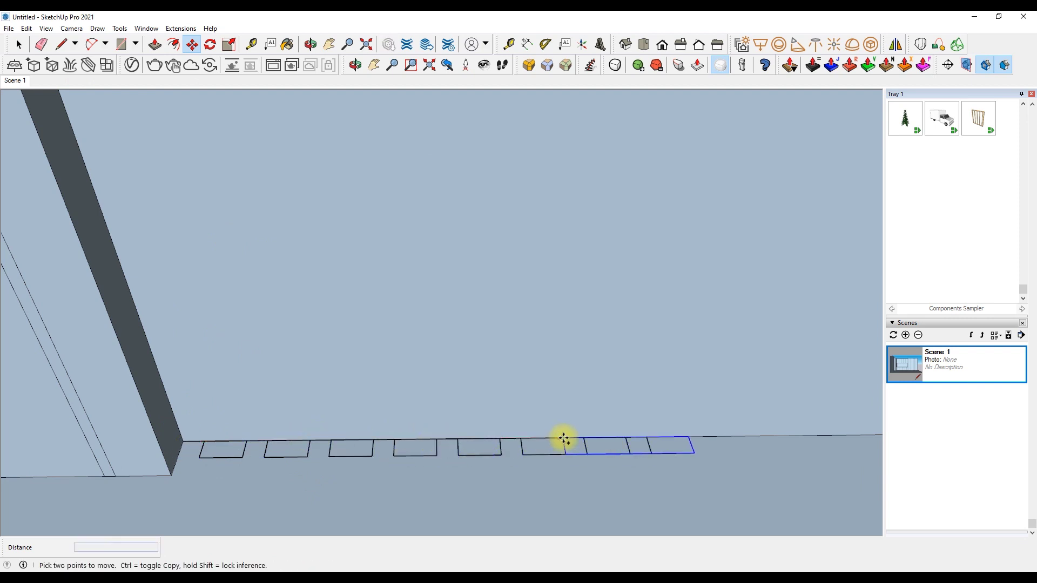
{"action": "scroll", "coordinate": [815, 436], "scroll_direction": "down", "scroll_amount": 3}
{"action": "scroll", "coordinate": [471, 414], "scroll_direction": "up", "scroll_amount": 3}
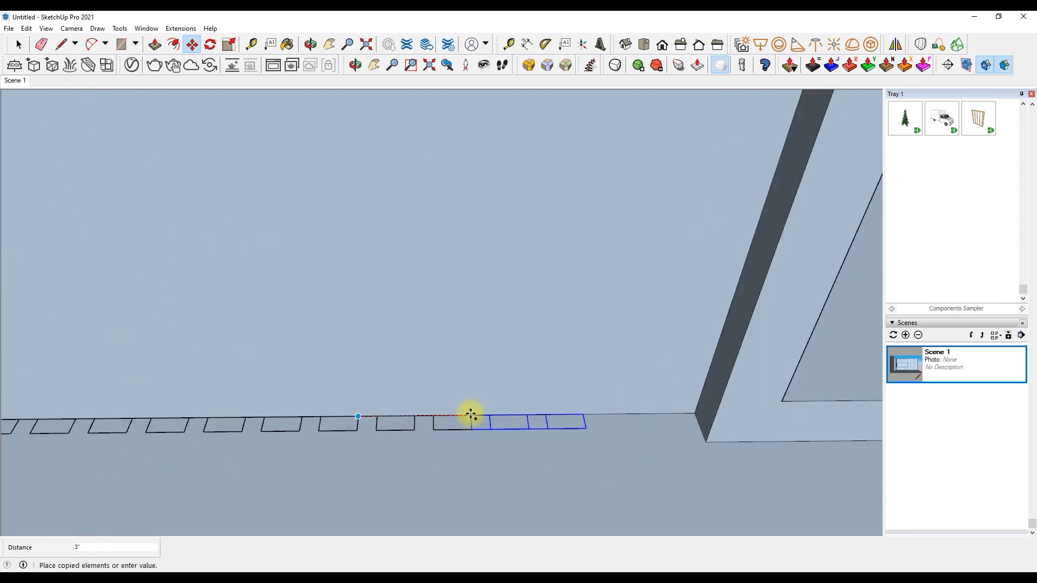
{"action": "scroll", "coordinate": [523, 429], "scroll_direction": "down", "scroll_amount": 2}
{"action": "scroll", "coordinate": [528, 419], "scroll_direction": "down", "scroll_amount": 2}
{"action": "key", "text": "space"}
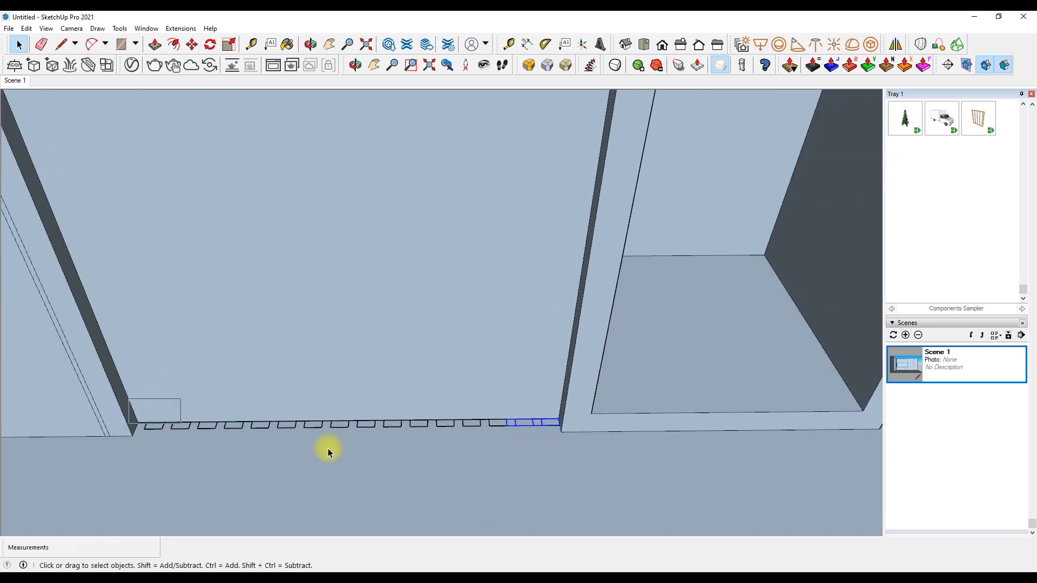
{"action": "key", "text": "m"}
{"action": "scroll", "coordinate": [146, 429], "scroll_direction": "up", "scroll_amount": 2}
{"action": "left_click", "coordinate": [153, 430]}
{"action": "key", "text": "ctrl"}
{"action": "scroll", "coordinate": [157, 446], "scroll_direction": "down", "scroll_amount": 2}
{"action": "scroll", "coordinate": [347, 416], "scroll_direction": "up", "scroll_amount": 4}
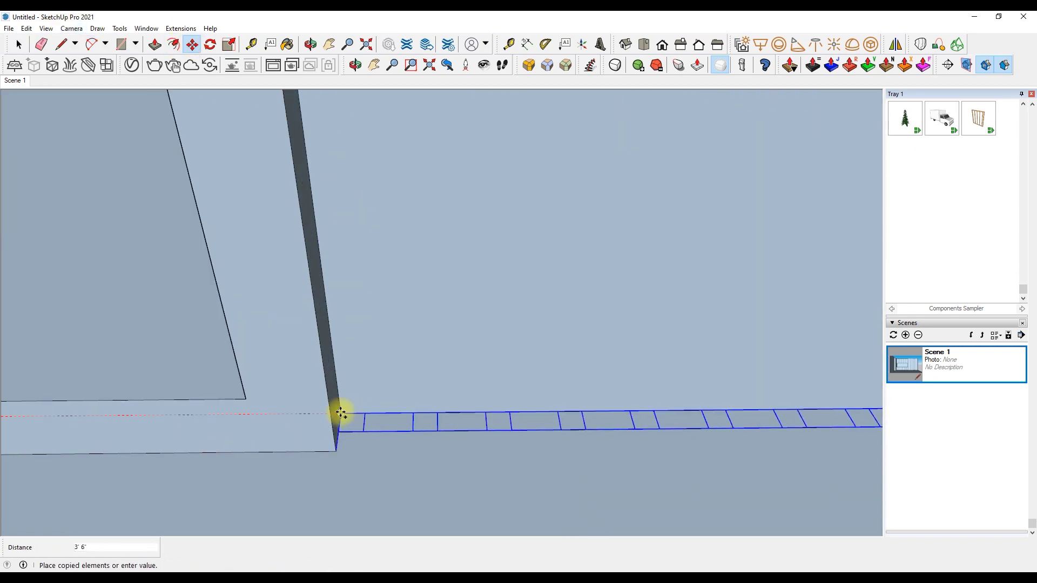
{"action": "left_click", "coordinate": [329, 413]}
- Paint the rectangle tiles with 0110_LightSlateGray
{"action": "key", "text": "space"}
{"action": "scroll", "coordinate": [600, 348], "scroll_direction": "down", "scroll_amount": 3}
{"action": "scroll", "coordinate": [408, 381], "scroll_direction": "up", "scroll_amount": 2}
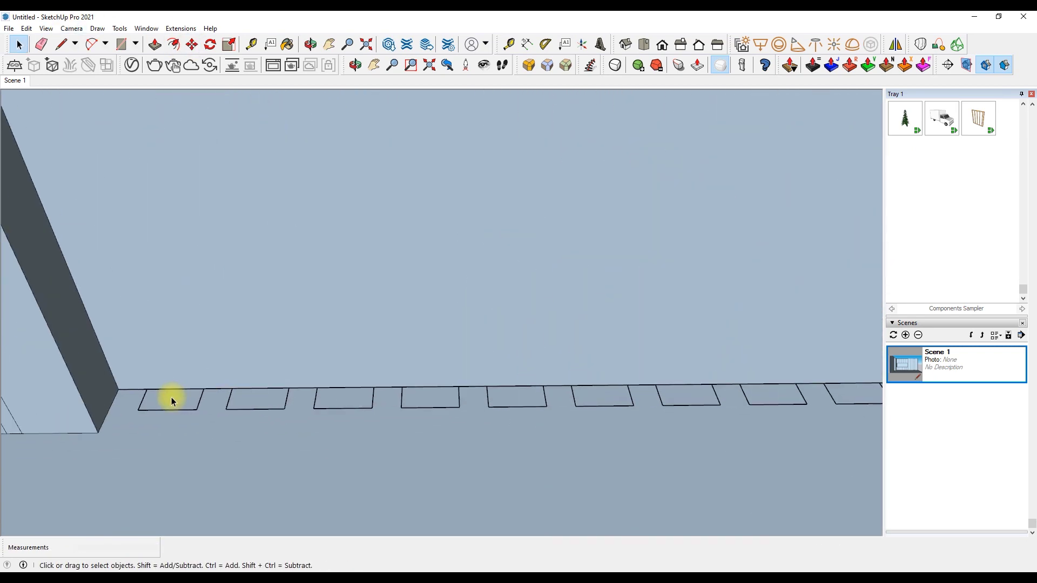
{"action": "scroll", "coordinate": [170, 397], "scroll_direction": "up", "scroll_amount": 3}
{"action": "scroll", "coordinate": [926, 228], "scroll_direction": "up", "scroll_amount": 3}
{"action": "scroll", "coordinate": [931, 242], "scroll_direction": "up", "scroll_amount": 3}
{"action": "scroll", "coordinate": [931, 238], "scroll_direction": "down", "scroll_amount": 4}
{"action": "left_click", "coordinate": [928, 234]}
{"action": "left_click", "coordinate": [170, 399]}
- Push/Pull a painted tile upward into a block
{"action": "left_click", "coordinate": [259, 400]}
{"action": "key", "text": "p"}
{"action": "left_click_drag", "start_coordinate": [260, 400], "coordinate": [252, 312]}
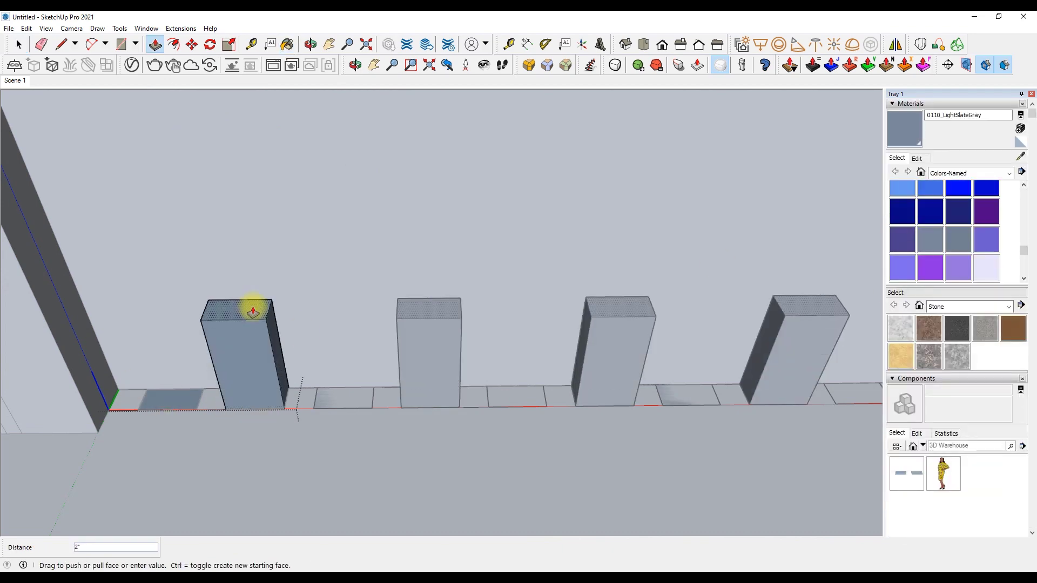
{"action": "scroll", "coordinate": [172, 393], "scroll_direction": "up", "scroll_amount": 3}
{"action": "scroll", "coordinate": [446, 389], "scroll_direction": "down", "scroll_amount": 5}
{"action": "mouse_move", "coordinate": [481, 178]}
{"action": "middle_mouse_down"}
{"action": "mouse_move", "coordinate": [430, 136]}
{"action": "mouse_move", "coordinate": [528, 231]}
{"action": "middle_mouse_up"}
- From the Scene 1 view, push the tall left unit's wall face back about 7 inches
{"action": "scroll", "coordinate": [930, 424], "scroll_direction": "down", "scroll_amount": 5}
{"action": "scroll", "coordinate": [900, 366], "scroll_direction": "down", "scroll_amount": 2}
{"action": "left_click", "coordinate": [899, 366]}
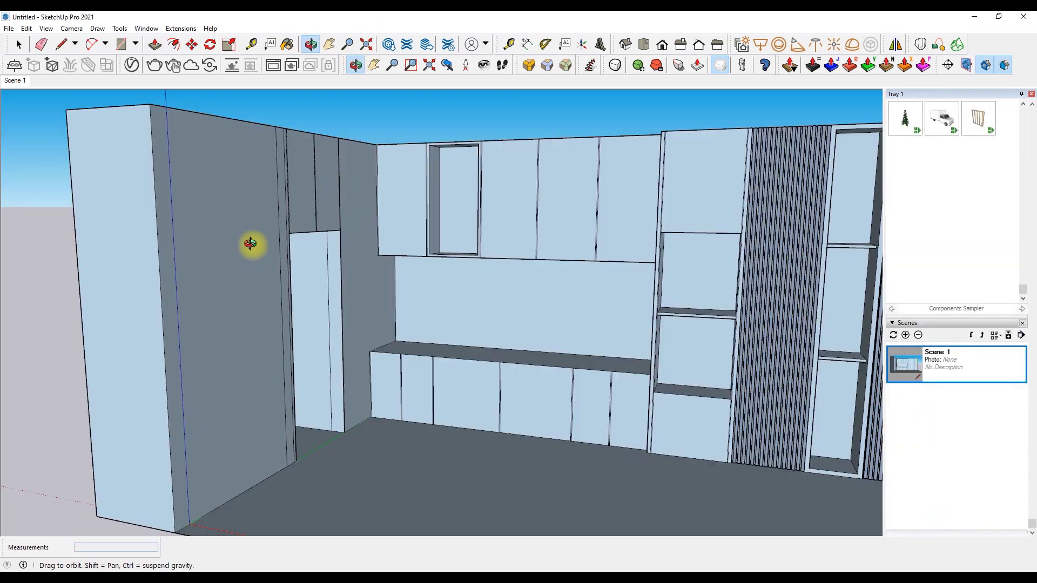
{"action": "key", "text": "p"}
{"action": "left_click_drag", "start_coordinate": [250, 244], "coordinate": [281, 267]}
{"action": "left_click_drag", "start_coordinate": [239, 197], "coordinate": [204, 232]}
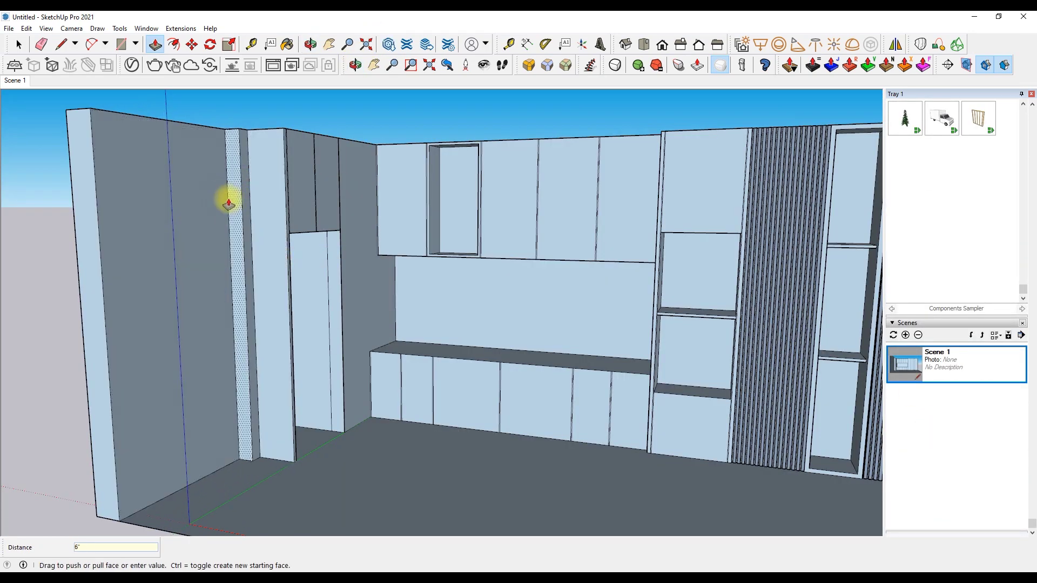
- From a front view, draw toe-kick lines along the lower cabinets' base
{"action": "mouse_move", "coordinate": [221, 159]}
{"action": "middle_mouse_down"}
{"action": "mouse_move", "coordinate": [373, 252]}
{"action": "mouse_move", "coordinate": [397, 152]}
{"action": "middle_mouse_up"}
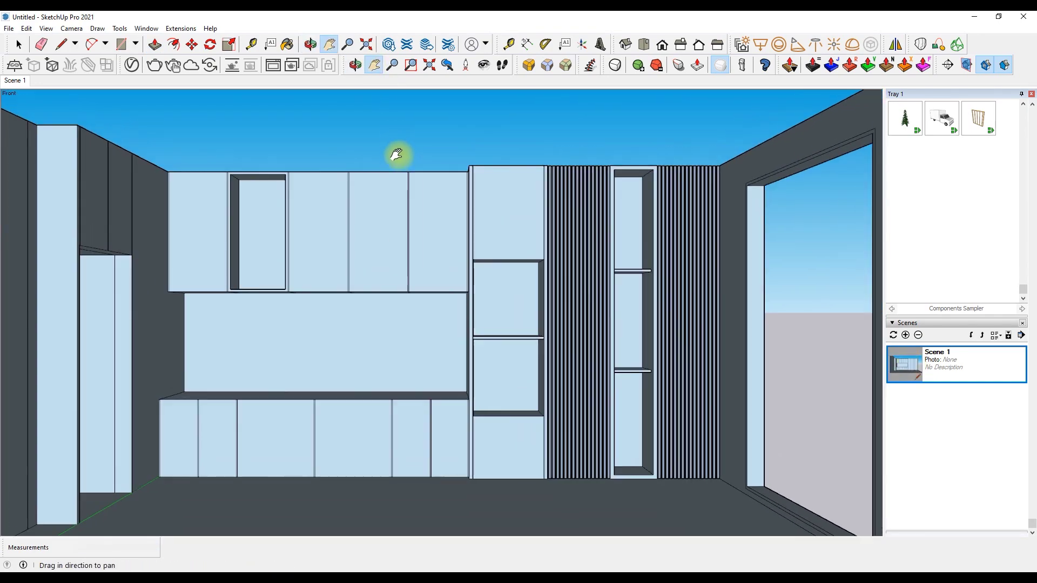
{"action": "key", "text": "l"}
{"action": "scroll", "coordinate": [154, 470], "scroll_direction": "up", "scroll_amount": 5}
{"action": "left_click", "coordinate": [165, 463]}
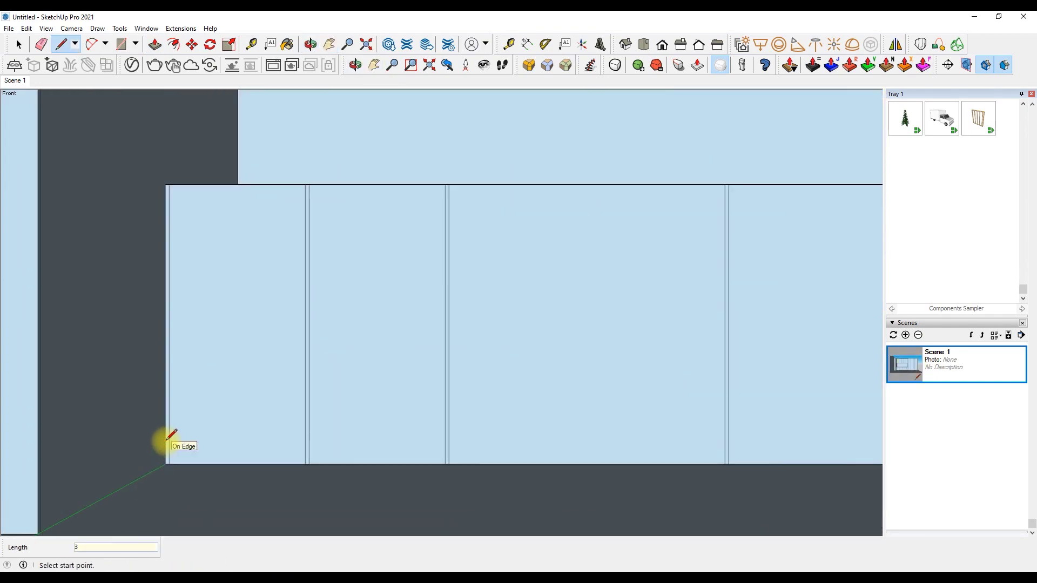
{"action": "left_click", "coordinate": [170, 435]}
{"action": "scroll", "coordinate": [479, 415], "scroll_direction": "down", "scroll_amount": 3}
{"action": "scroll", "coordinate": [612, 451], "scroll_direction": "up", "scroll_amount": 3}
{"action": "left_click", "coordinate": [613, 452]}
{"action": "scroll", "coordinate": [324, 432], "scroll_direction": "down", "scroll_amount": 5}
{"action": "scroll", "coordinate": [160, 427], "scroll_direction": "up", "scroll_amount": 5}
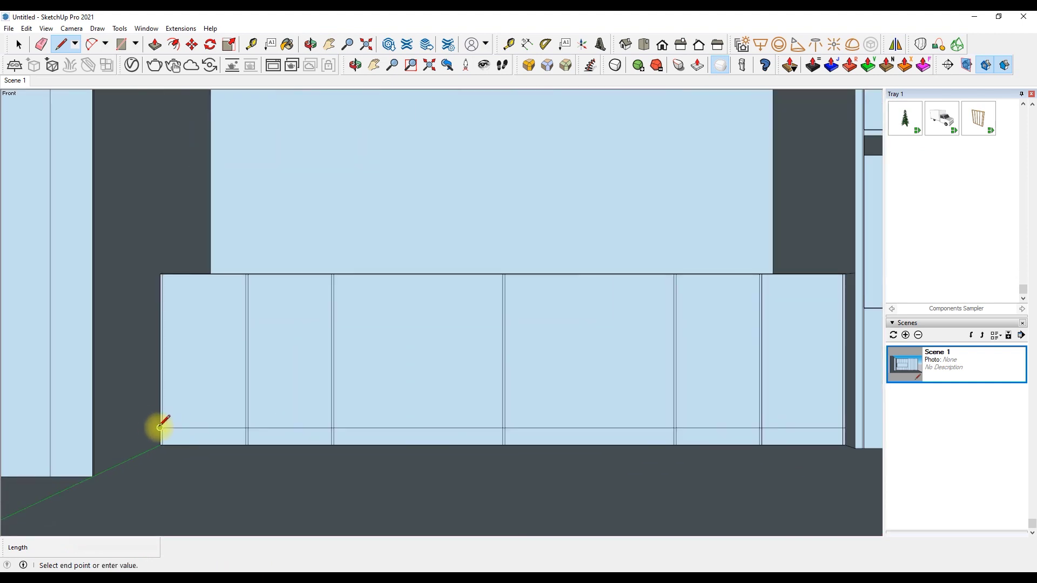
- Start more plinth lines from the wall corner and the right-hand floor corner
{"action": "left_click", "coordinate": [95, 449]}
{"action": "scroll", "coordinate": [81, 446], "scroll_direction": "down", "scroll_amount": 3}
{"action": "scroll", "coordinate": [59, 441], "scroll_direction": "up", "scroll_amount": 3}
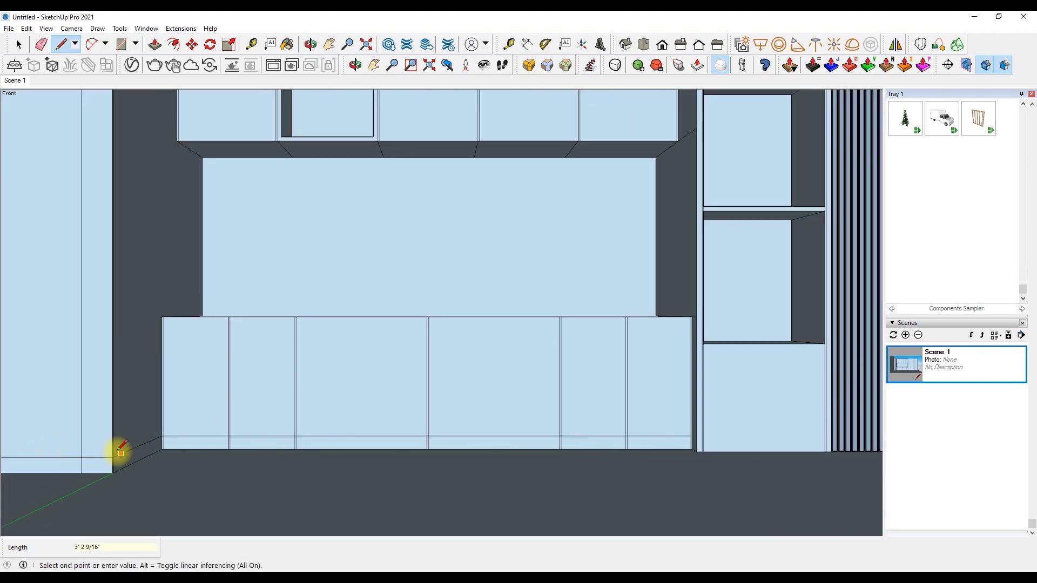
{"action": "scroll", "coordinate": [130, 463], "scroll_direction": "down", "scroll_amount": 5}
{"action": "key", "text": "l"}
{"action": "scroll", "coordinate": [538, 430], "scroll_direction": "up", "scroll_amount": 3}
{"action": "scroll", "coordinate": [652, 446], "scroll_direction": "up", "scroll_amount": 2}
{"action": "left_click", "coordinate": [683, 479]}
{"action": "scroll", "coordinate": [630, 451], "scroll_direction": "up", "scroll_amount": 2}
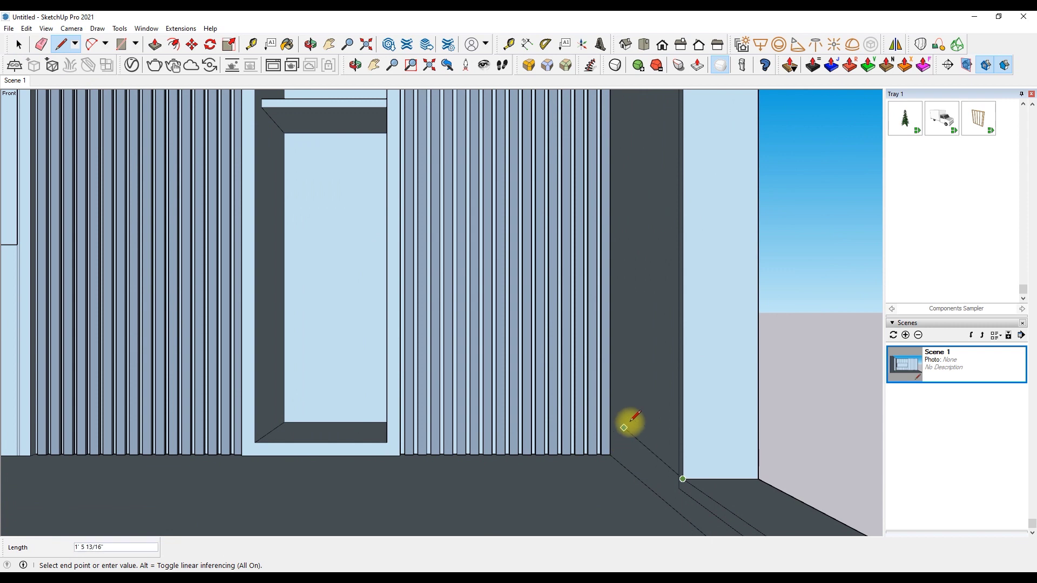
{"action": "scroll", "coordinate": [625, 426], "scroll_direction": "up", "scroll_amount": 3}
{"action": "scroll", "coordinate": [585, 447], "scroll_direction": "down", "scroll_amount": 3}
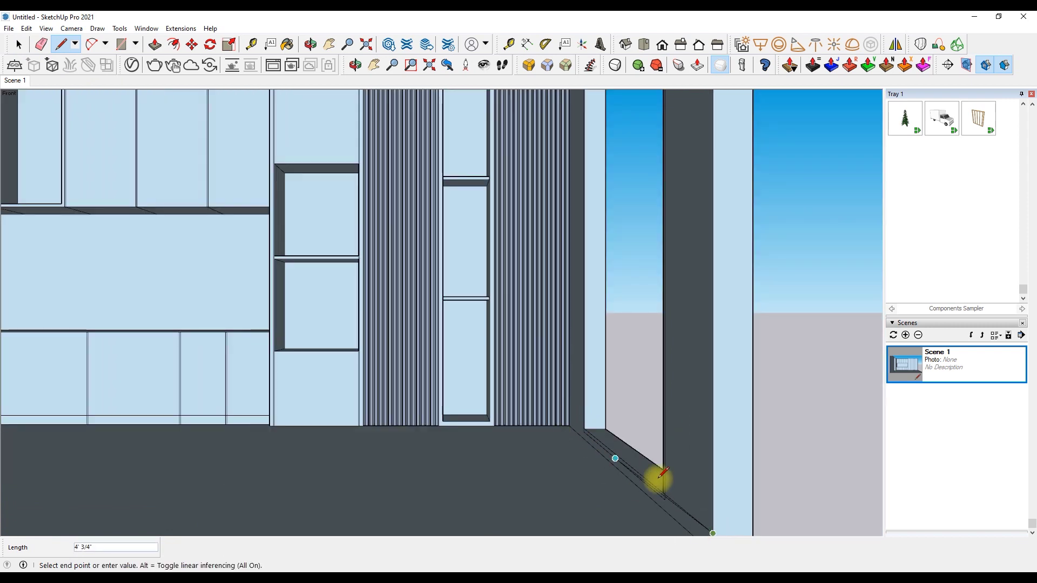
{"action": "key", "text": "space"}
{"action": "scroll", "coordinate": [541, 326], "scroll_direction": "down", "scroll_amount": 5}
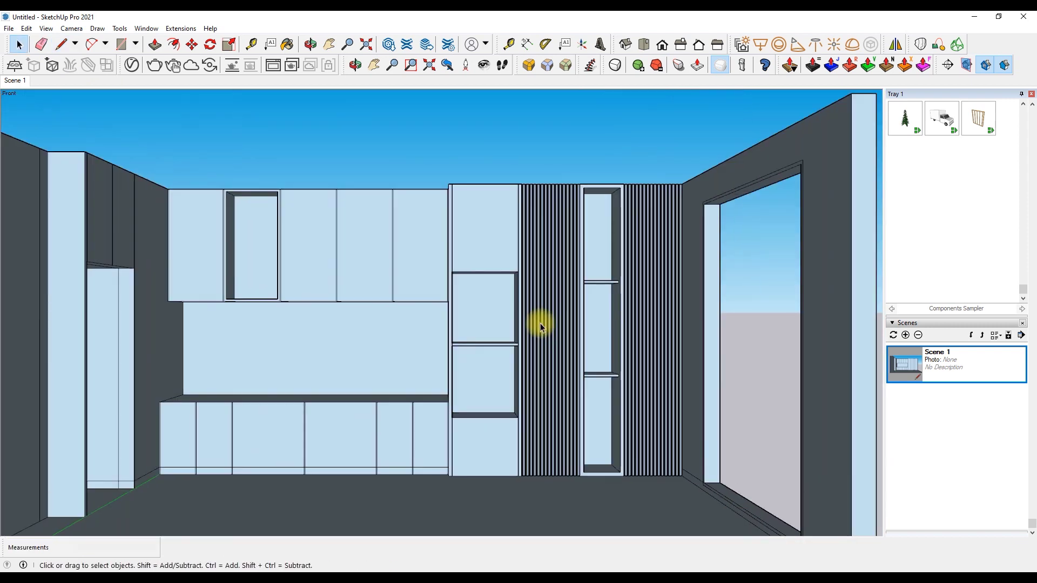
- Return to Scene 1 and erase stray edges along the cabinet base
{"action": "left_click", "coordinate": [893, 359]}
{"action": "key", "text": "e"}
{"action": "scroll", "coordinate": [196, 443], "scroll_direction": "up", "scroll_amount": 6}
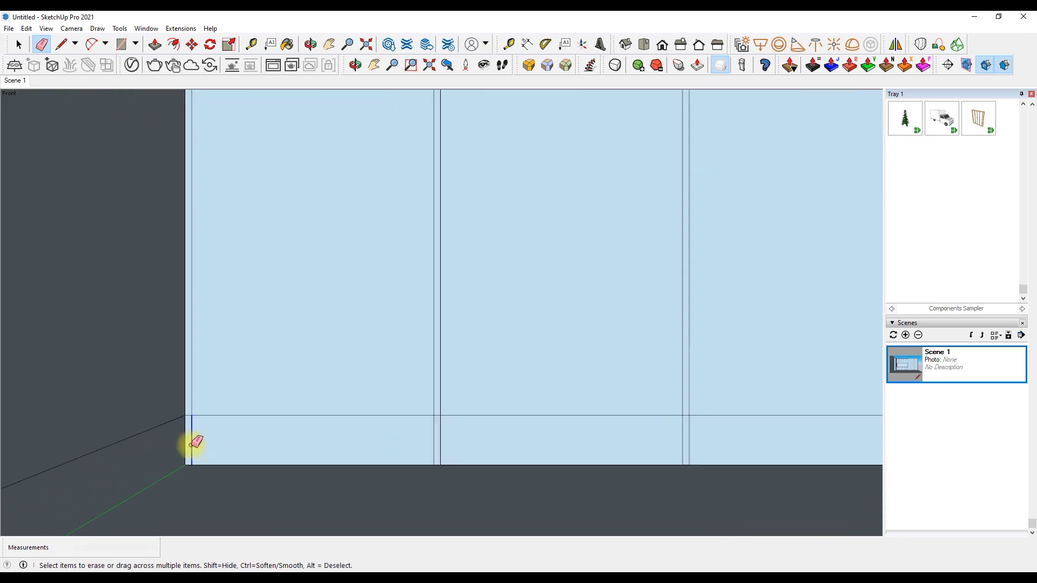
{"action": "scroll", "coordinate": [621, 435], "scroll_direction": "down", "scroll_amount": 3}
{"action": "scroll", "coordinate": [724, 448], "scroll_direction": "down", "scroll_amount": 1}
{"action": "scroll", "coordinate": [742, 432], "scroll_direction": "up", "scroll_amount": 2}
{"action": "scroll", "coordinate": [875, 431], "scroll_direction": "up", "scroll_amount": 2}
{"action": "scroll", "coordinate": [488, 407], "scroll_direction": "down", "scroll_amount": 4}
{"action": "scroll", "coordinate": [340, 440], "scroll_direction": "up", "scroll_amount": 1}
{"action": "key", "text": "l"}
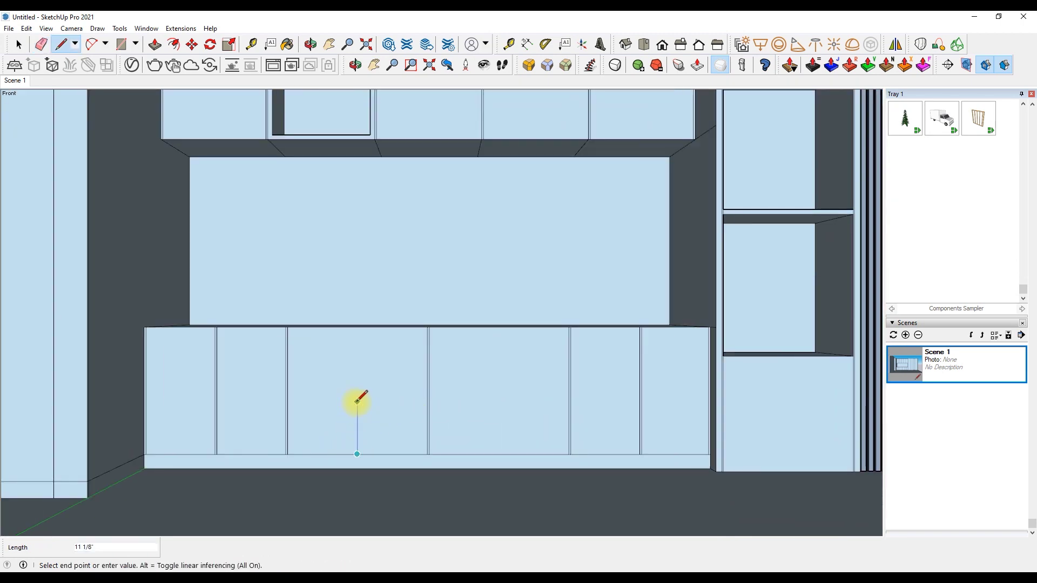
- Draw the vertical and horizontal drawer division lines, copying an edge at a .40 offset
{"action": "left_click", "coordinate": [569, 399]}
{"action": "scroll", "coordinate": [358, 398], "scroll_direction": "up", "scroll_amount": 1}
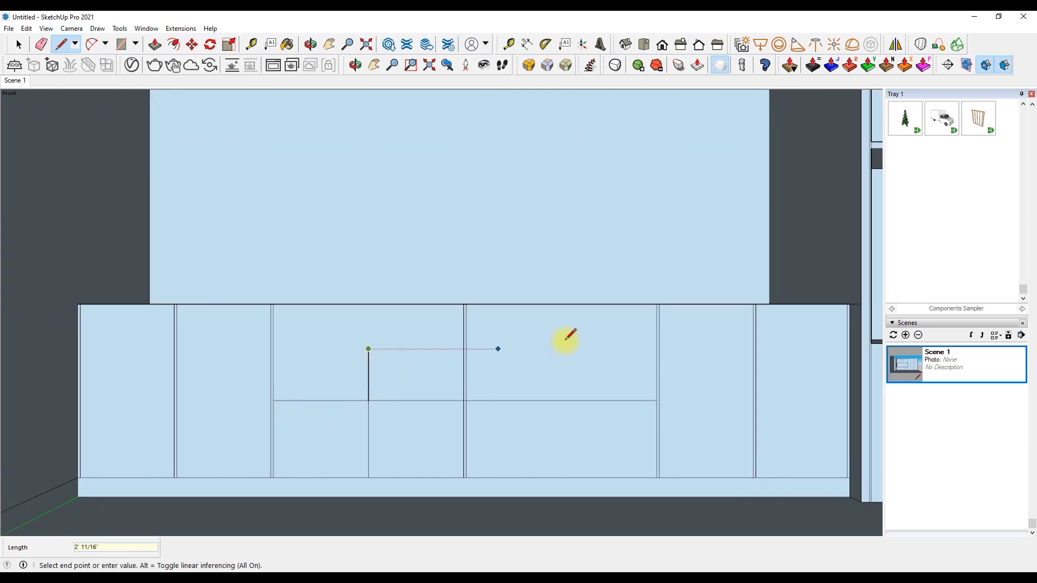
{"action": "left_click", "coordinate": [657, 348]}
{"action": "left_click", "coordinate": [272, 349]}
{"action": "scroll", "coordinate": [273, 348], "scroll_direction": "up", "scroll_amount": 1}
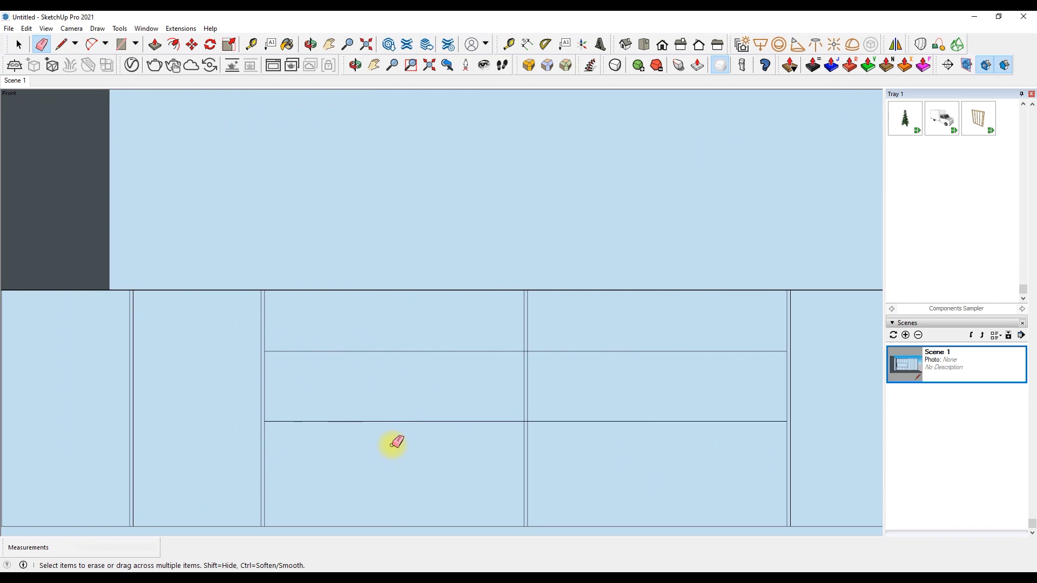
{"action": "type", "text": "40"}
{"action": "key", "text": "Return"}
{"action": "scroll", "coordinate": [519, 409], "scroll_direction": "up", "scroll_amount": 2}
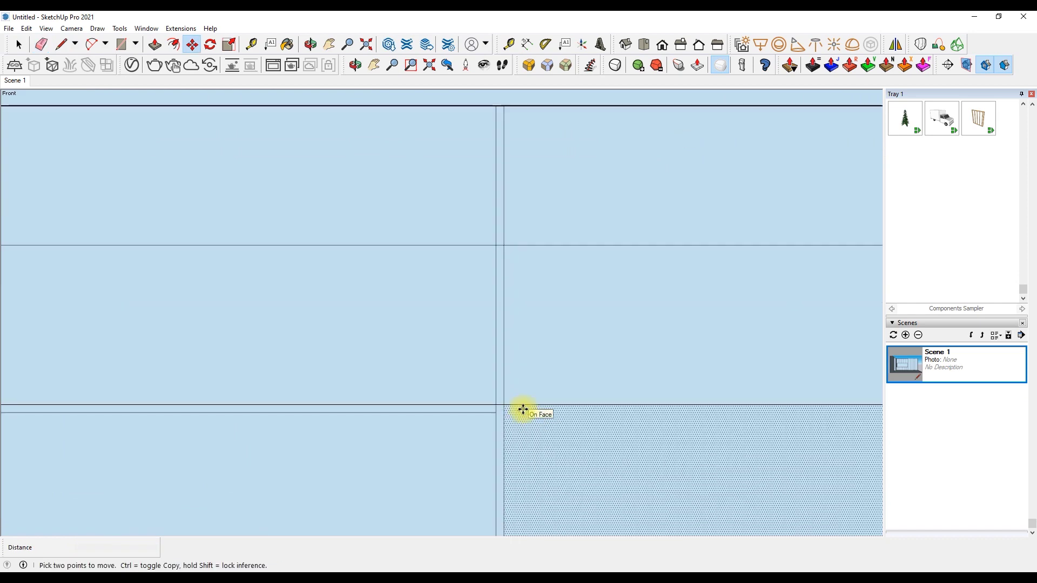
{"action": "scroll", "coordinate": [484, 262], "scroll_direction": "down", "scroll_amount": 3}
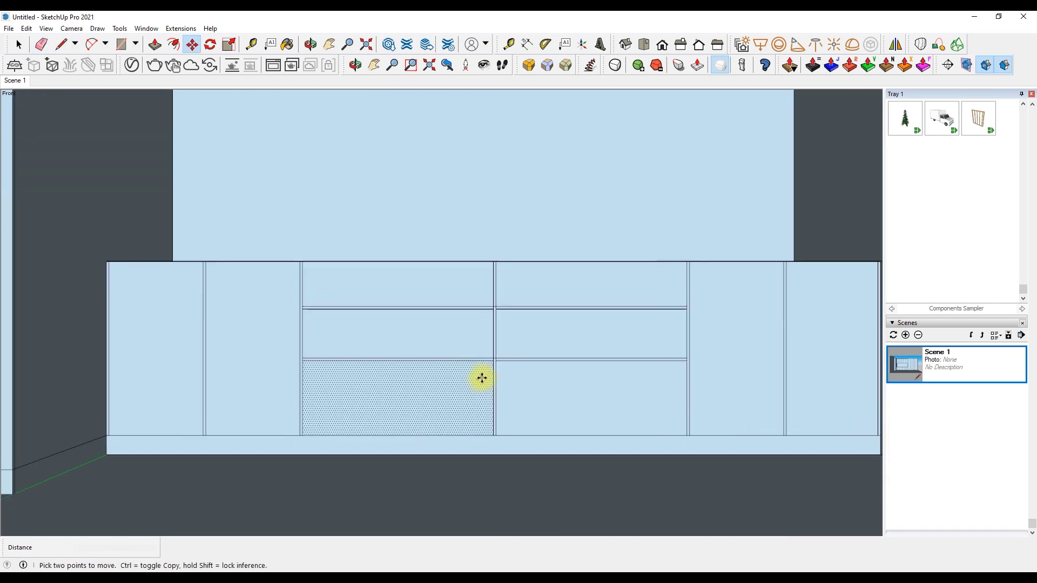
- Erase stray edges around the new drawer divisions
{"action": "key", "text": "e"}
{"action": "scroll", "coordinate": [484, 380], "scroll_direction": "up", "scroll_amount": 6}
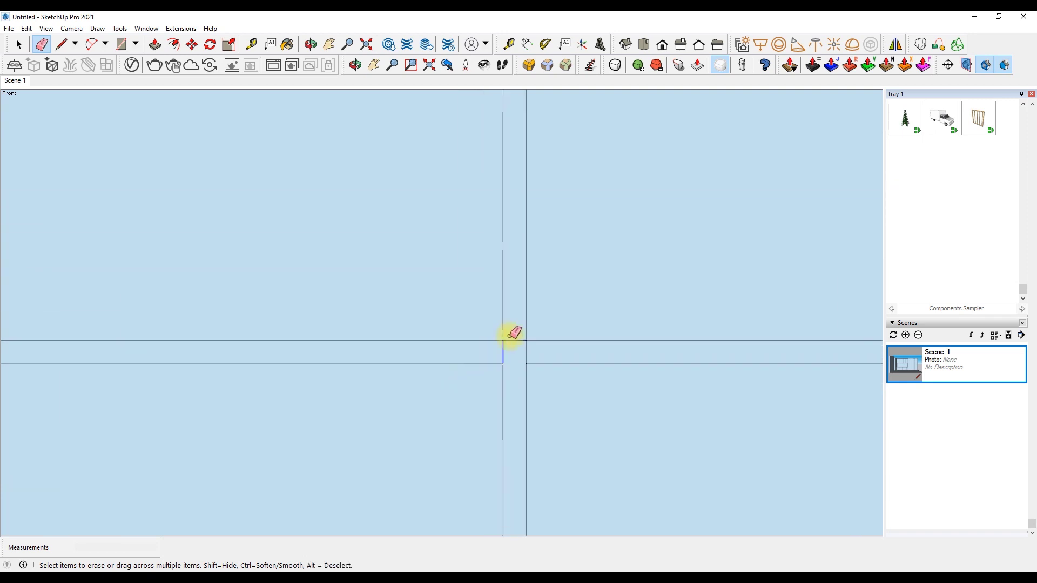
{"action": "scroll", "coordinate": [287, 356], "scroll_direction": "up", "scroll_amount": 3}
{"action": "scroll", "coordinate": [281, 481], "scroll_direction": "up", "scroll_amount": 3}
{"action": "scroll", "coordinate": [197, 366], "scroll_direction": "down", "scroll_amount": 5}
{"action": "scroll", "coordinate": [196, 365], "scroll_direction": "up", "scroll_amount": 1}
- Draw gap lines at the drawer corners, cancelling the misplaced ones
{"action": "key", "text": "l"}
{"action": "scroll", "coordinate": [197, 365], "scroll_direction": "up", "scroll_amount": 3}
{"action": "left_click", "coordinate": [216, 346]}
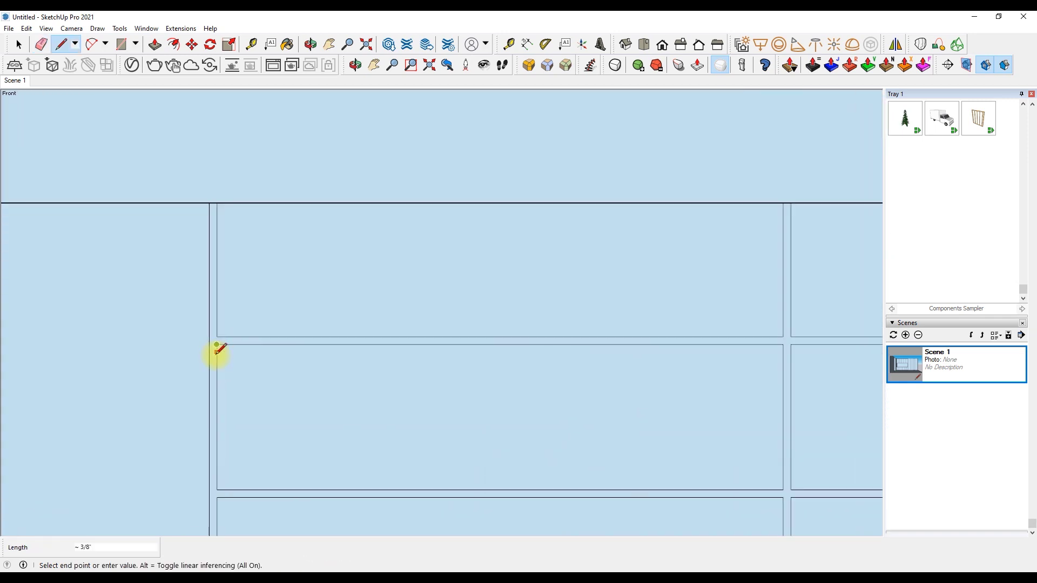
{"action": "left_click", "coordinate": [218, 360]}
{"action": "scroll", "coordinate": [809, 381], "scroll_direction": "down", "scroll_amount": 2}
{"action": "key", "text": "Escape"}
{"action": "scroll", "coordinate": [312, 358], "scroll_direction": "up", "scroll_amount": 3}
{"action": "left_click", "coordinate": [289, 346]}
{"action": "scroll", "coordinate": [245, 369], "scroll_direction": "down", "scroll_amount": 2}
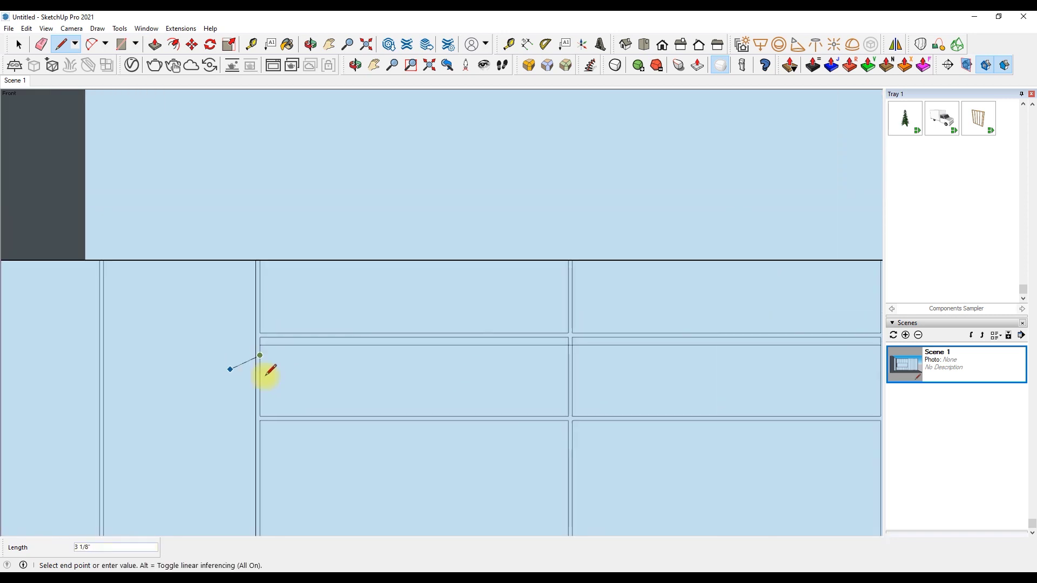
{"action": "scroll", "coordinate": [613, 509], "scroll_direction": "up", "scroll_amount": 2}
{"action": "key", "text": "Escape"}
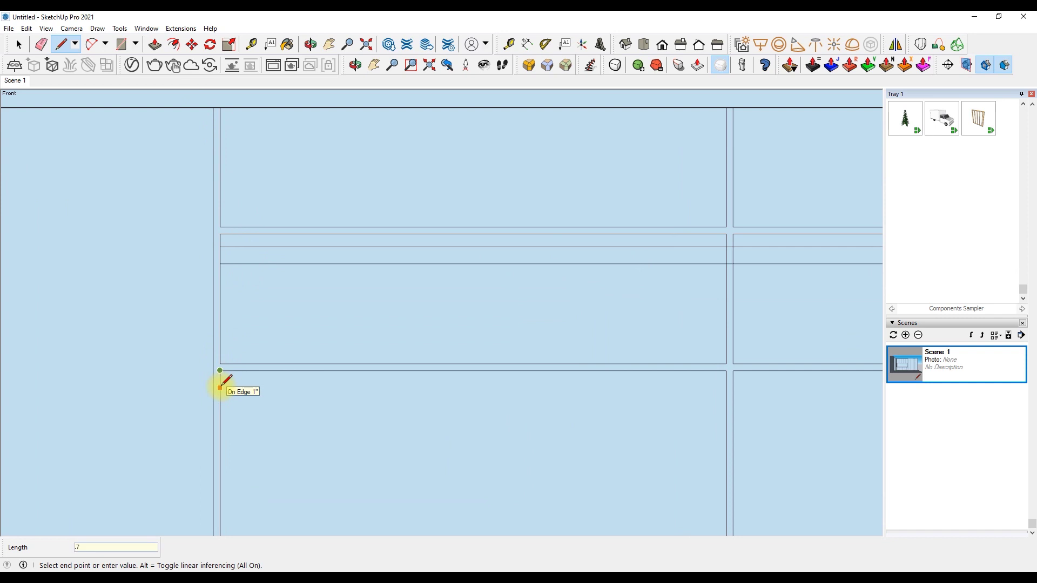
{"action": "scroll", "coordinate": [21, 388], "scroll_direction": "down", "scroll_amount": 2}
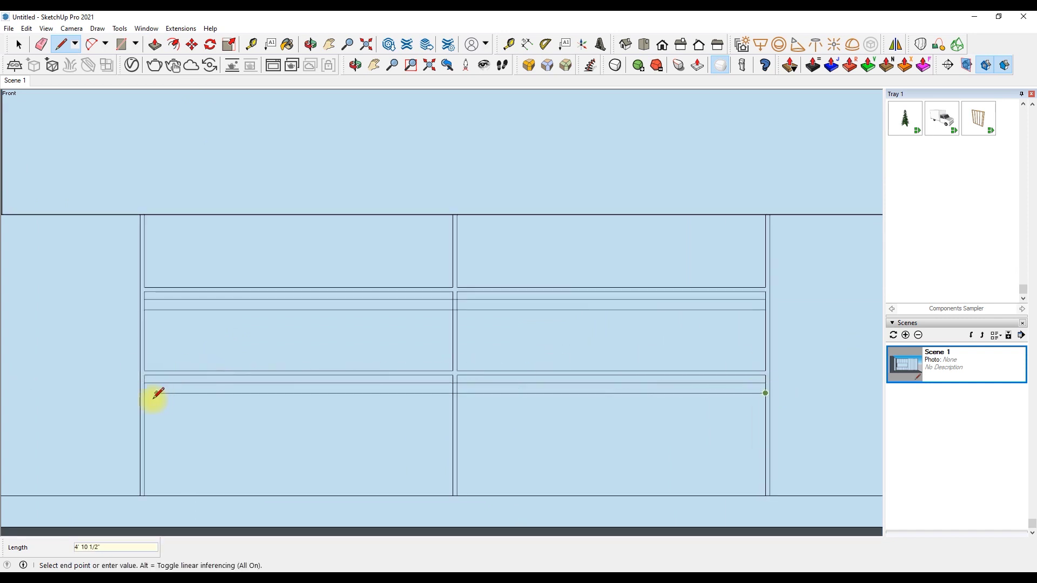
- Erase the remaining stray edges on the middle drawer fronts
{"action": "key", "text": "e"}
{"action": "scroll", "coordinate": [469, 424], "scroll_direction": "up", "scroll_amount": 3}
{"action": "scroll", "coordinate": [463, 330], "scroll_direction": "down", "scroll_amount": 3}
{"action": "scroll", "coordinate": [449, 393], "scroll_direction": "up", "scroll_amount": 3}
{"action": "scroll", "coordinate": [392, 318], "scroll_direction": "down", "scroll_amount": 3}
{"action": "scroll", "coordinate": [393, 316], "scroll_direction": "down", "scroll_amount": 2}
{"action": "scroll", "coordinate": [314, 375], "scroll_direction": "down", "scroll_amount": 3}
{"action": "scroll", "coordinate": [944, 243], "scroll_direction": "up", "scroll_amount": 5}
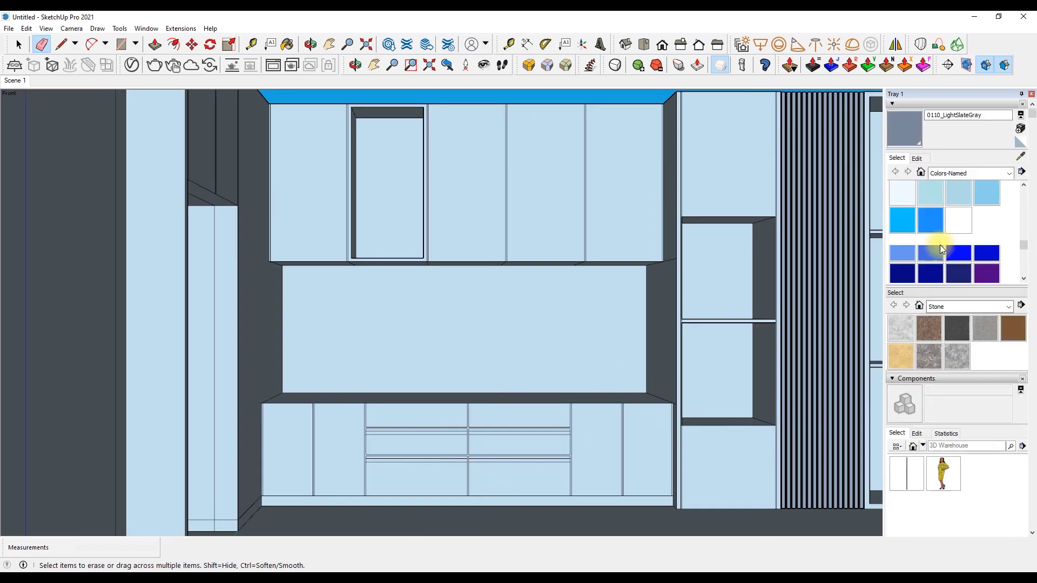
- Paint the grooves between the cabinet fronts with 0136_Charcoal
{"action": "scroll", "coordinate": [961, 199], "scroll_direction": "down", "scroll_amount": 3}
{"action": "left_click", "coordinate": [986, 214]}
{"action": "scroll", "coordinate": [532, 463], "scroll_direction": "up", "scroll_amount": 5}
{"action": "scroll", "coordinate": [445, 370], "scroll_direction": "up", "scroll_amount": 4}
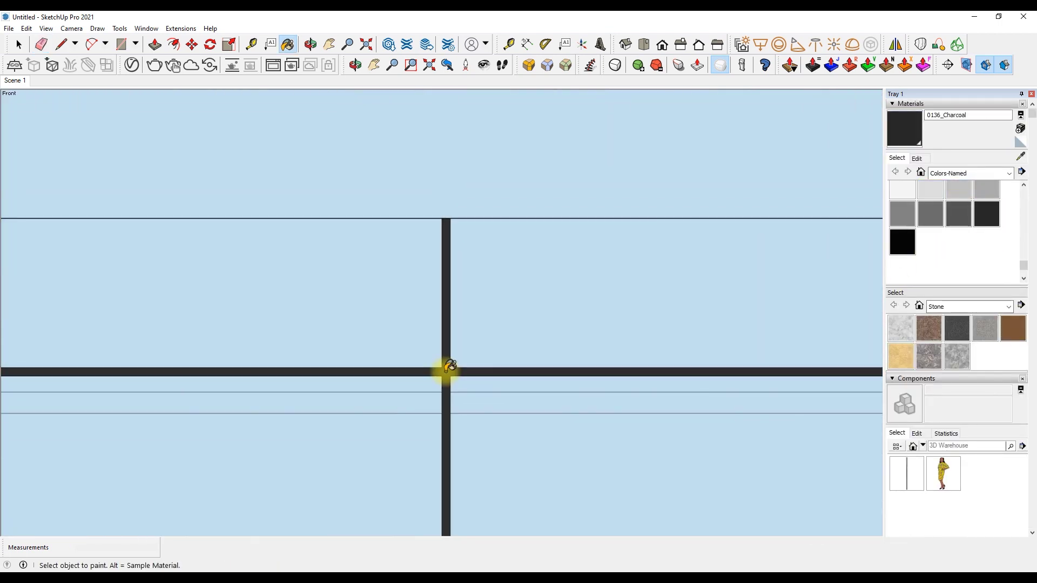
{"action": "scroll", "coordinate": [702, 320], "scroll_direction": "up", "scroll_amount": 2}
{"action": "scroll", "coordinate": [777, 335], "scroll_direction": "down", "scroll_amount": 2}
{"action": "scroll", "coordinate": [837, 348], "scroll_direction": "up", "scroll_amount": 2}
{"action": "scroll", "coordinate": [752, 347], "scroll_direction": "down", "scroll_amount": 3}
{"action": "scroll", "coordinate": [654, 347], "scroll_direction": "down", "scroll_amount": 2}
{"action": "scroll", "coordinate": [227, 412], "scroll_direction": "down", "scroll_amount": 4}
{"action": "scroll", "coordinate": [254, 410], "scroll_direction": "up", "scroll_amount": 3}
{"action": "scroll", "coordinate": [30, 364], "scroll_direction": "up", "scroll_amount": 2}
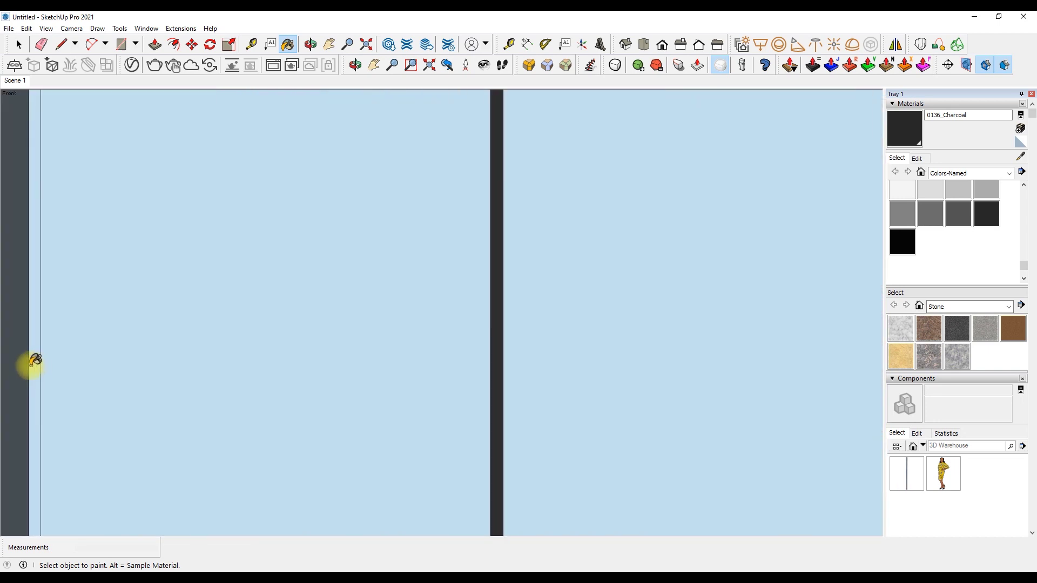
{"action": "scroll", "coordinate": [338, 361], "scroll_direction": "down", "scroll_amount": 4}
{"action": "scroll", "coordinate": [546, 234], "scroll_direction": "down", "scroll_amount": 5}
{"action": "scroll", "coordinate": [407, 273], "scroll_direction": "up", "scroll_amount": 5}
{"action": "scroll", "coordinate": [671, 297], "scroll_direction": "up", "scroll_amount": 2}
{"action": "scroll", "coordinate": [408, 310], "scroll_direction": "down", "scroll_amount": 3}
{"action": "scroll", "coordinate": [407, 310], "scroll_direction": "up", "scroll_amount": 1}
{"action": "scroll", "coordinate": [443, 332], "scroll_direction": "down", "scroll_amount": 1}
{"action": "scroll", "coordinate": [134, 324], "scroll_direction": "up", "scroll_amount": 1}
{"action": "scroll", "coordinate": [201, 331], "scroll_direction": "up", "scroll_amount": 2}
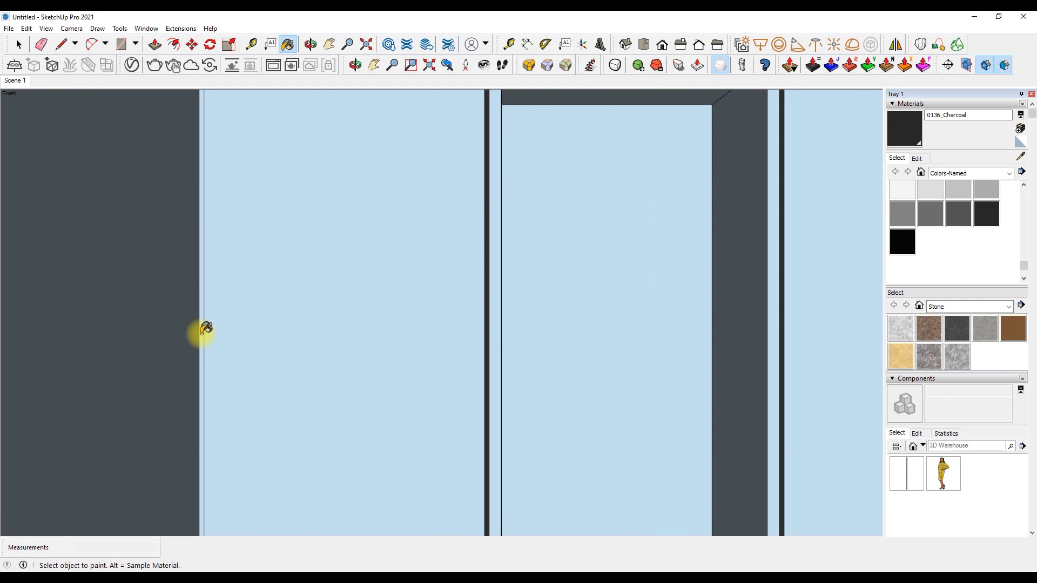
{"action": "scroll", "coordinate": [145, 318], "scroll_direction": "up", "scroll_amount": 2}
{"action": "scroll", "coordinate": [25, 355], "scroll_direction": "down", "scroll_amount": 2}
{"action": "scroll", "coordinate": [4, 296], "scroll_direction": "down", "scroll_amount": 2}
{"action": "scroll", "coordinate": [19, 328], "scroll_direction": "up", "scroll_amount": 2}
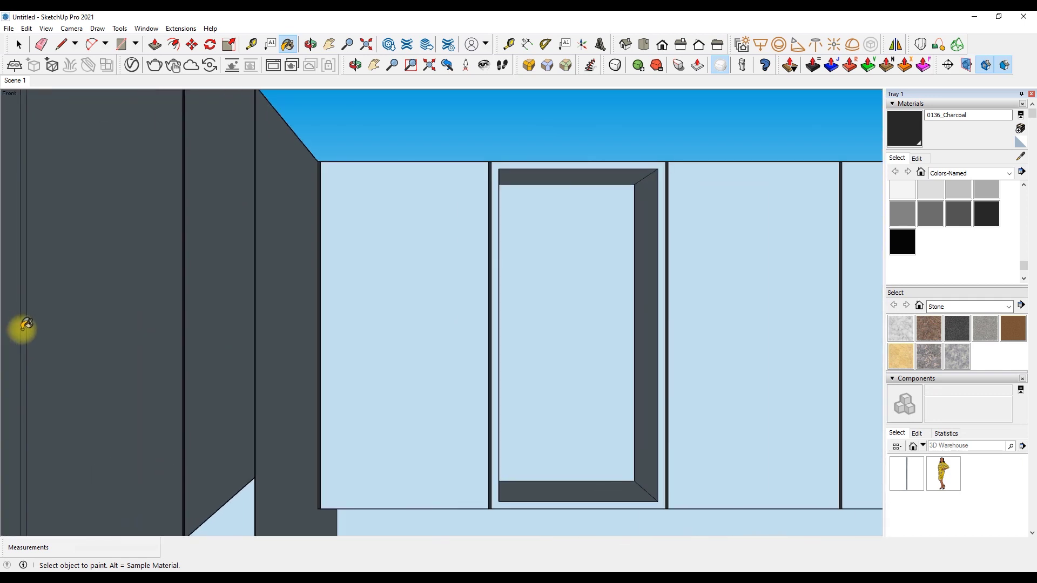
{"action": "scroll", "coordinate": [176, 219], "scroll_direction": "down", "scroll_amount": 1}
{"action": "scroll", "coordinate": [175, 219], "scroll_direction": "down", "scroll_amount": 2}
{"action": "scroll", "coordinate": [478, 290], "scroll_direction": "up", "scroll_amount": 2}
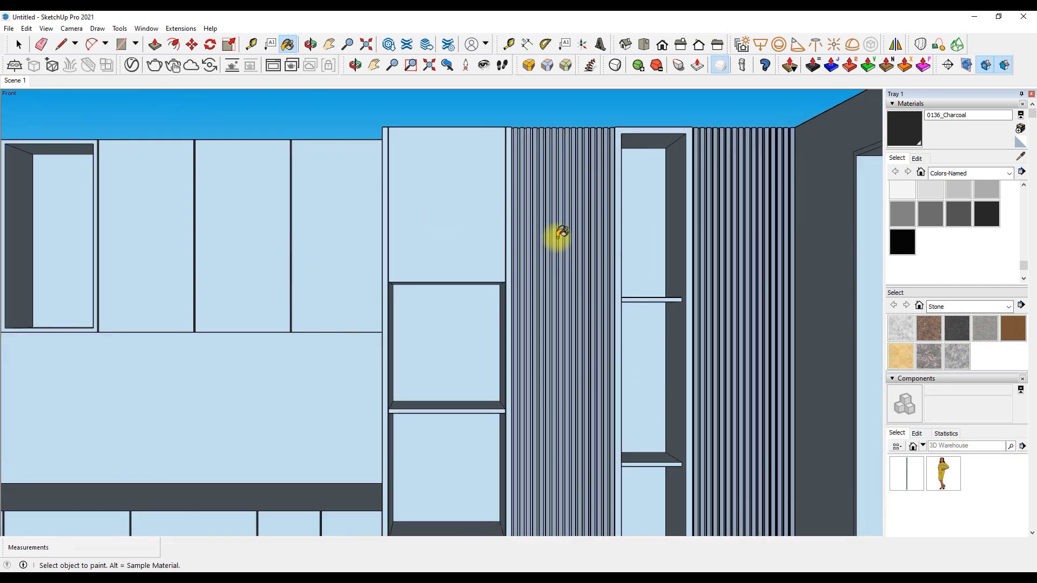
{"action": "scroll", "coordinate": [556, 232], "scroll_direction": "up", "scroll_amount": 2}
{"action": "scroll", "coordinate": [740, 234], "scroll_direction": "up", "scroll_amount": 2}
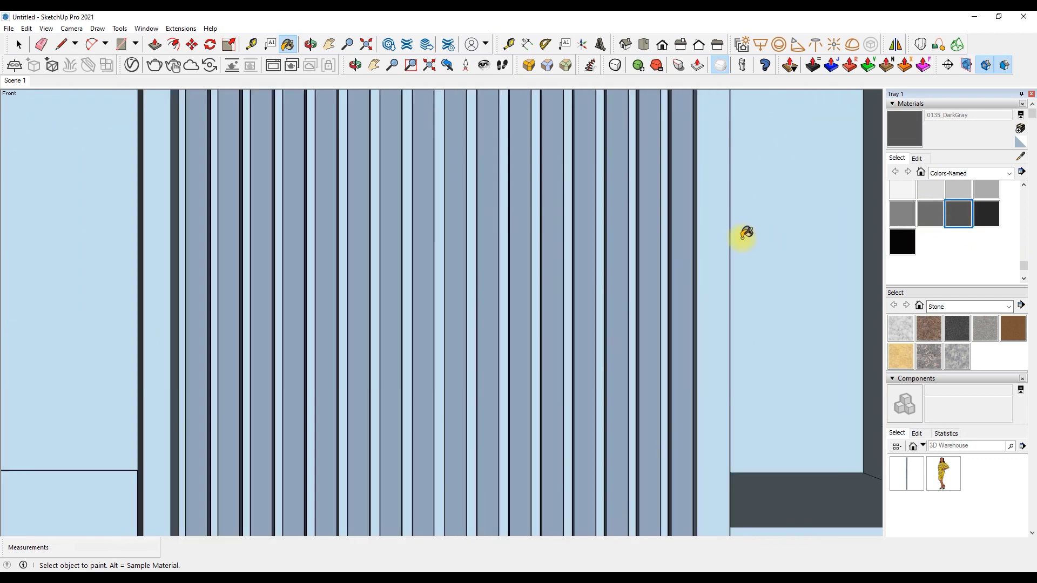
- Paint the vertical slats of the wall panel 0135_DarkGray
{"action": "right_click", "coordinate": [671, 224]}
{"action": "left_click", "coordinate": [720, 294]}
{"action": "right_click", "coordinate": [629, 271]}
{"action": "scroll", "coordinate": [421, 242], "scroll_direction": "down", "scroll_amount": 2}
{"action": "scroll", "coordinate": [625, 262], "scroll_direction": "down", "scroll_amount": 2}
{"action": "scroll", "coordinate": [632, 278], "scroll_direction": "down", "scroll_amount": 2}
{"action": "scroll", "coordinate": [632, 278], "scroll_direction": "down", "scroll_amount": 2}
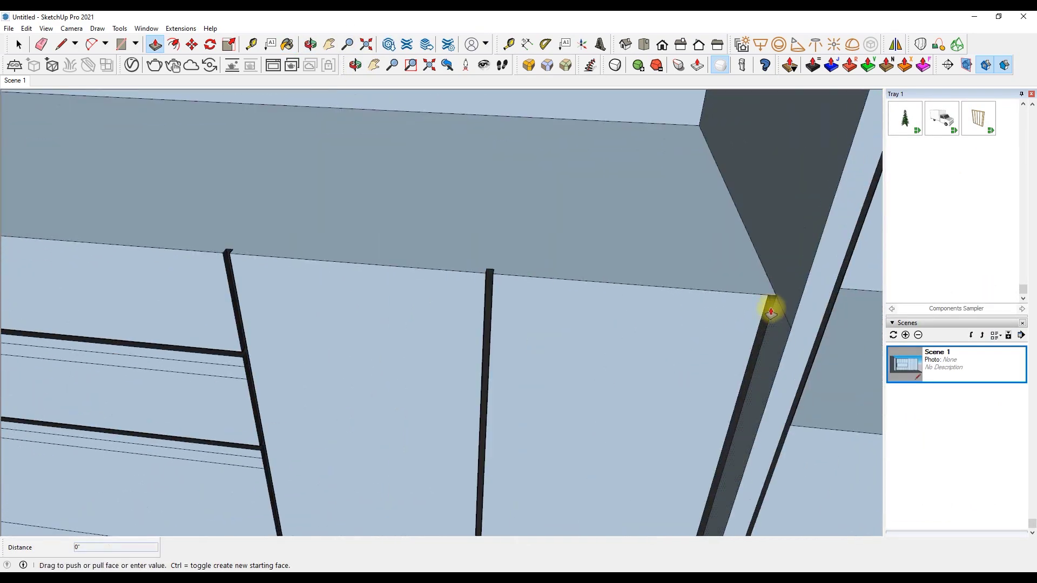
- Push the charcoal gaps between the upper cabinet doors back into recessed grooves
{"action": "scroll", "coordinate": [246, 167], "scroll_direction": "up", "scroll_amount": 3}
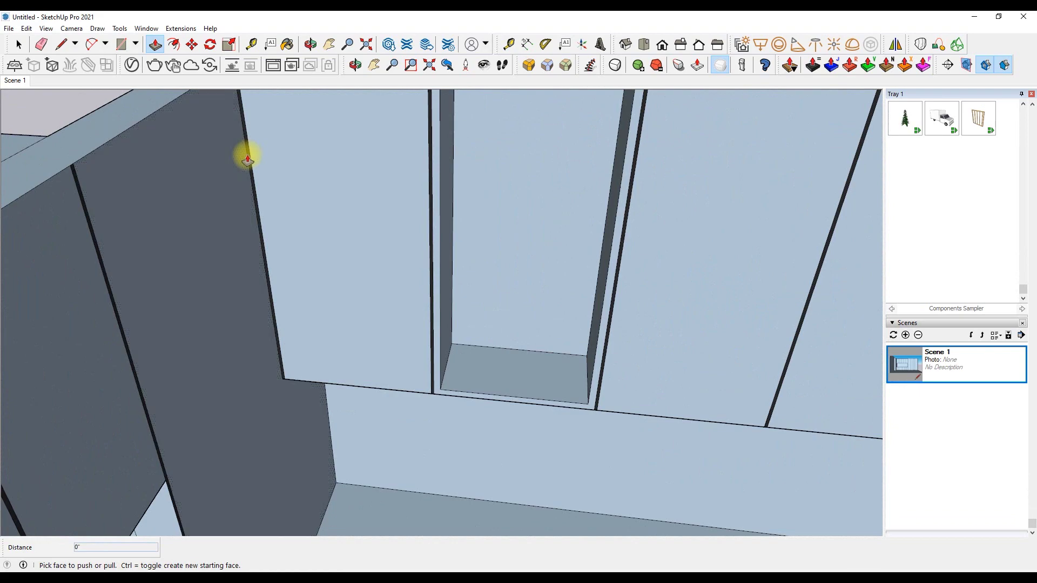
{"action": "scroll", "coordinate": [637, 259], "scroll_direction": "down", "scroll_amount": 1}
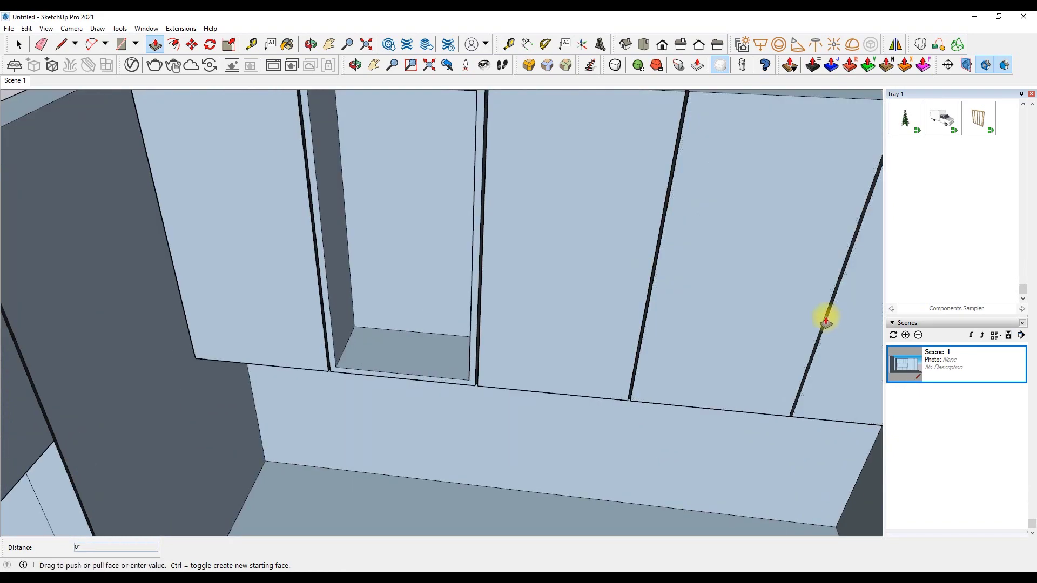
{"action": "scroll", "coordinate": [602, 243], "scroll_direction": "down", "scroll_amount": 10}
{"action": "scroll", "coordinate": [606, 192], "scroll_direction": "up", "scroll_amount": 12}
{"action": "left_click", "coordinate": [606, 191]}
{"action": "key", "text": "b"}
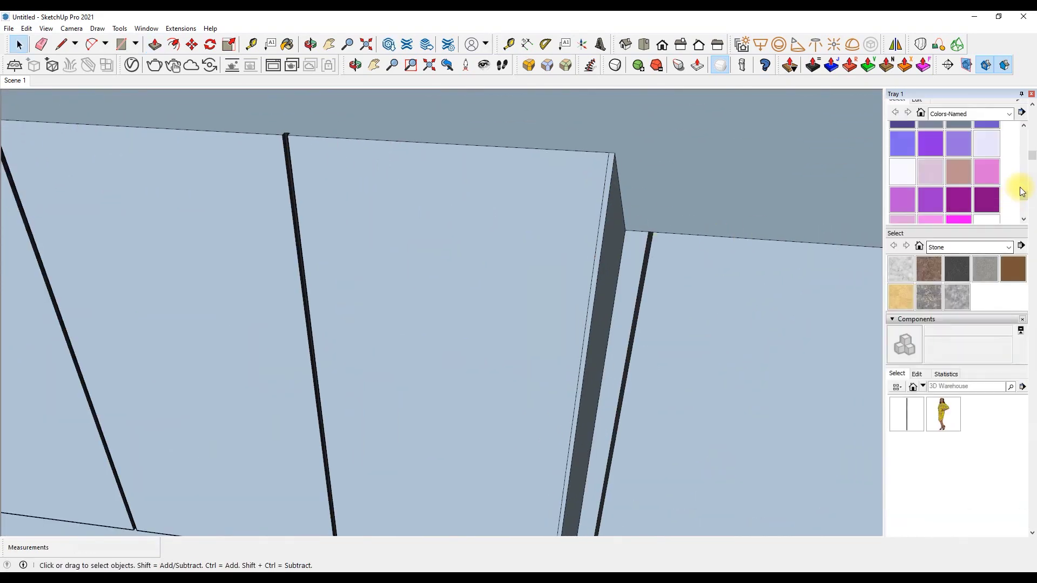
{"action": "scroll", "coordinate": [303, 150], "scroll_direction": "up", "scroll_amount": 2}
{"action": "scroll", "coordinate": [278, 134], "scroll_direction": "up", "scroll_amount": 2}
{"action": "left_click", "coordinate": [278, 135]}
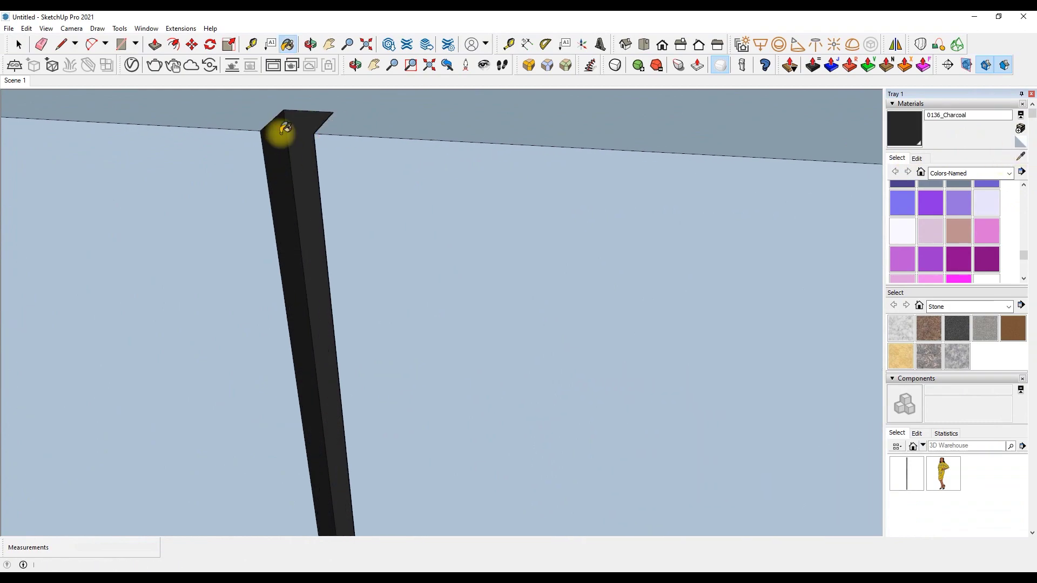
{"action": "scroll", "coordinate": [514, 160], "scroll_direction": "down", "scroll_amount": 2}
{"action": "scroll", "coordinate": [625, 172], "scroll_direction": "down", "scroll_amount": 3}
{"action": "scroll", "coordinate": [628, 199], "scroll_direction": "up", "scroll_amount": 1}
{"action": "scroll", "coordinate": [616, 192], "scroll_direction": "up", "scroll_amount": 1}
{"action": "left_click", "coordinate": [613, 198]}
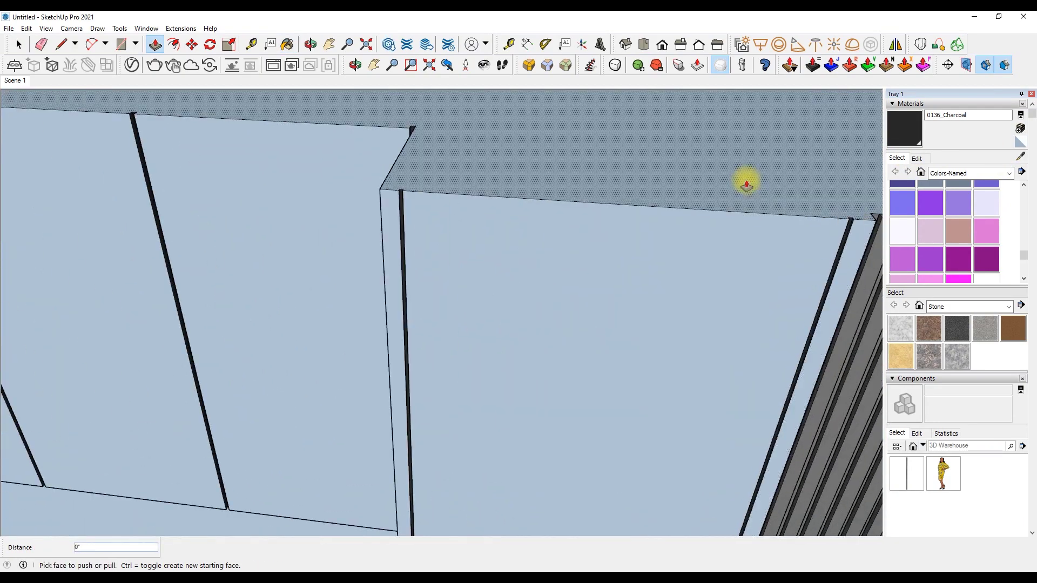
- Return to the saved Scene 1 view of the kitchen wall
{"action": "scroll", "coordinate": [844, 225], "scroll_direction": "down", "scroll_amount": 5}
{"action": "scroll", "coordinate": [231, 227], "scroll_direction": "up", "scroll_amount": 5}
{"action": "scroll", "coordinate": [149, 208], "scroll_direction": "up", "scroll_amount": 2}
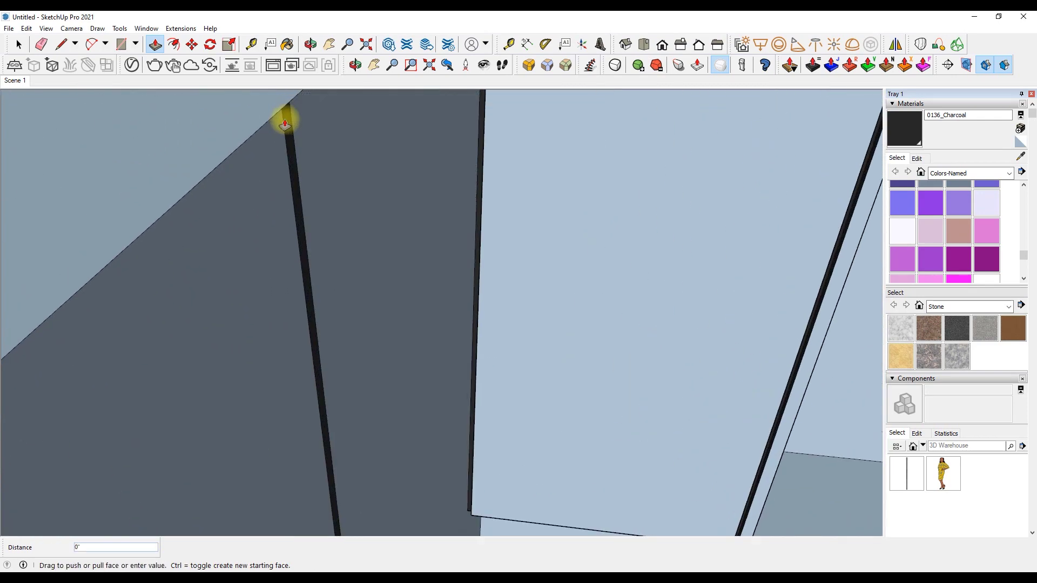
{"action": "scroll", "coordinate": [176, 273], "scroll_direction": "down", "scroll_amount": 3}
{"action": "scroll", "coordinate": [141, 157], "scroll_direction": "down", "scroll_amount": 2}
{"action": "scroll", "coordinate": [141, 157], "scroll_direction": "down", "scroll_amount": 2}
{"action": "scroll", "coordinate": [915, 387], "scroll_direction": "down", "scroll_amount": 5}
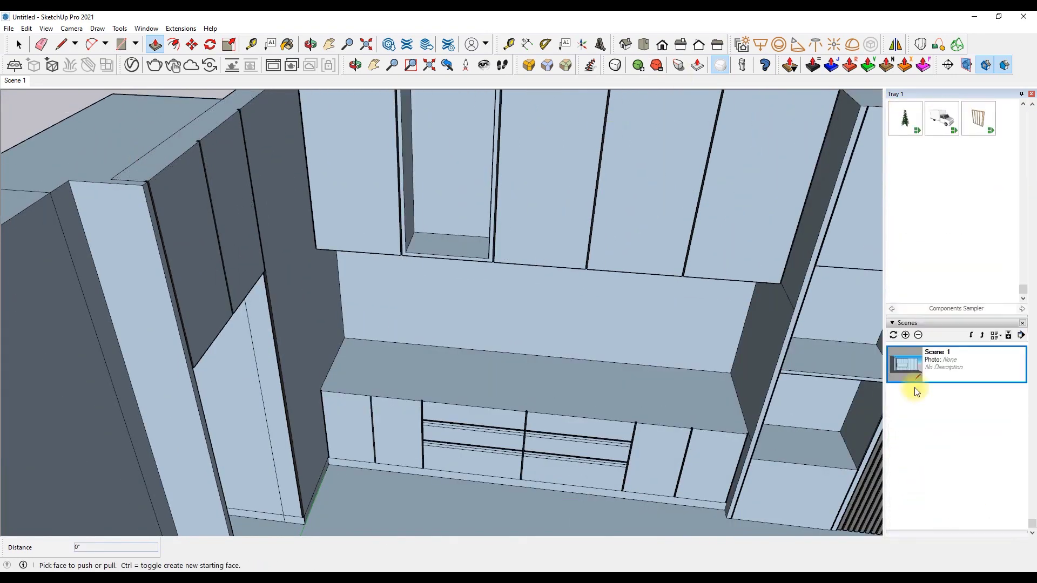
{"action": "left_click", "coordinate": [911, 365]}
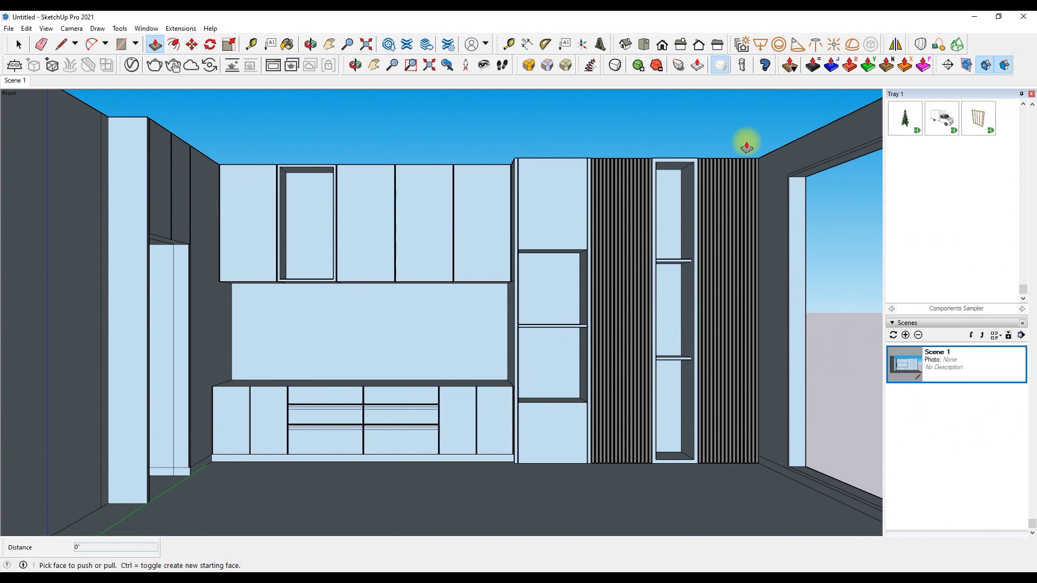
- Recolour the light-blue door and drawer fronts and shelf boxes with a white material
{"action": "scroll", "coordinate": [948, 215], "scroll_direction": "up", "scroll_amount": 3}
{"action": "scroll", "coordinate": [959, 193], "scroll_direction": "up", "scroll_amount": 3}
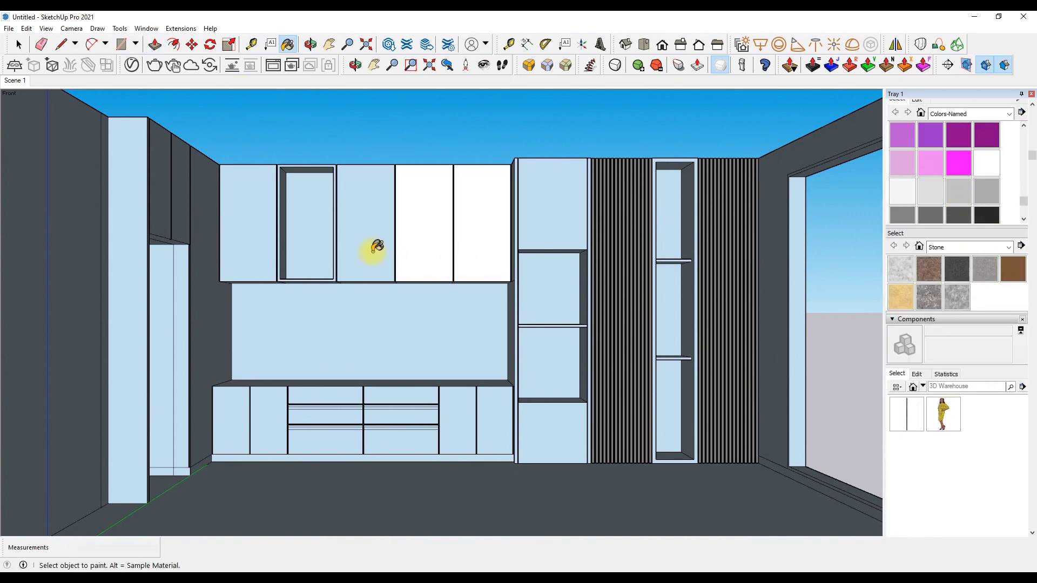
{"action": "scroll", "coordinate": [474, 405], "scroll_direction": "up", "scroll_amount": 2}
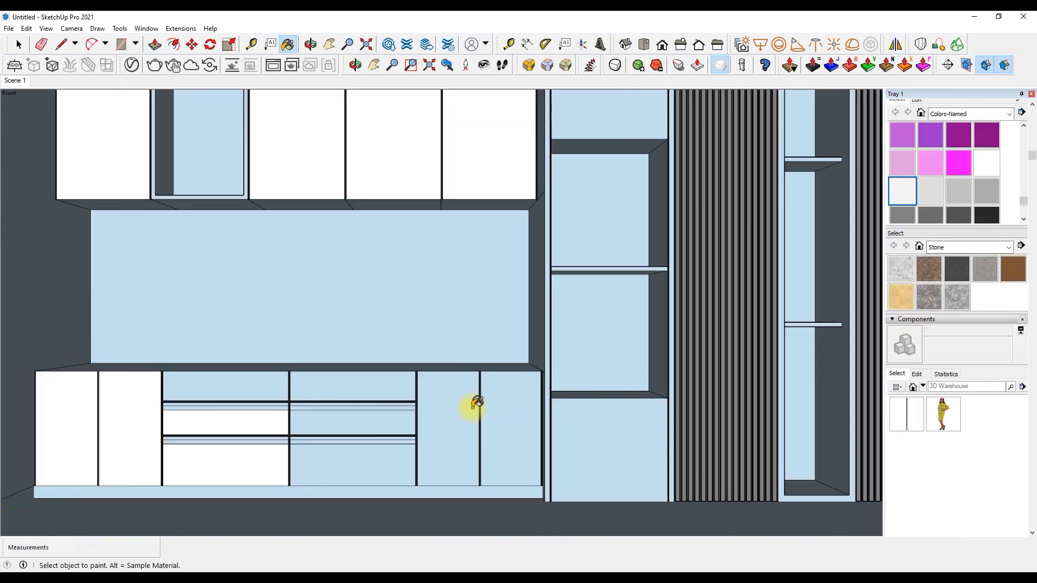
{"action": "scroll", "coordinate": [277, 370], "scroll_direction": "up", "scroll_amount": 2}
{"action": "scroll", "coordinate": [193, 385], "scroll_direction": "up", "scroll_amount": 3}
{"action": "scroll", "coordinate": [226, 515], "scroll_direction": "down", "scroll_amount": 5}
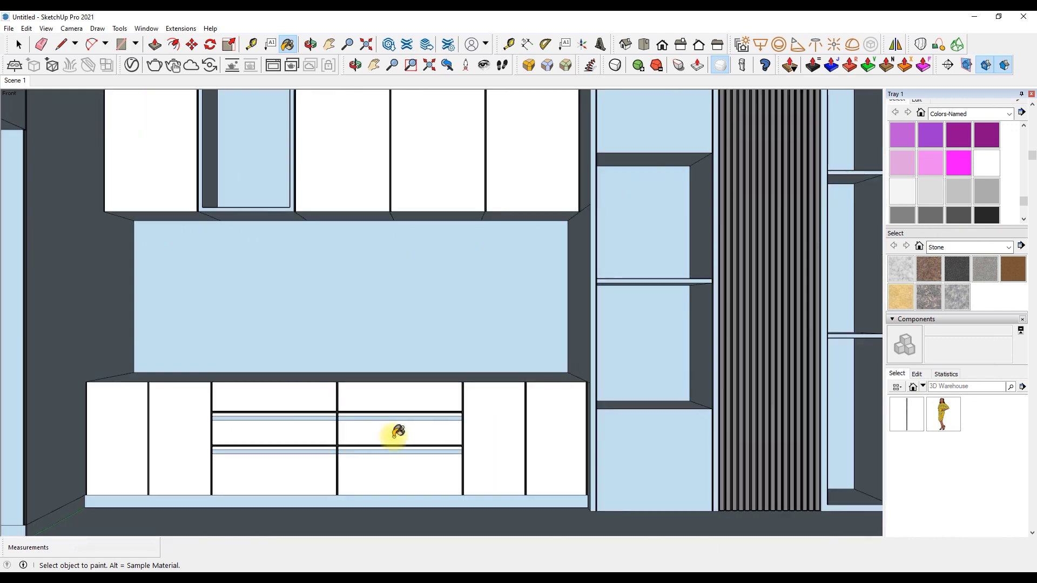
{"action": "scroll", "coordinate": [88, 412], "scroll_direction": "up", "scroll_amount": 3}
{"action": "scroll", "coordinate": [41, 252], "scroll_direction": "down", "scroll_amount": 2}
{"action": "scroll", "coordinate": [81, 274], "scroll_direction": "down", "scroll_amount": 2}
{"action": "scroll", "coordinate": [92, 284], "scroll_direction": "up", "scroll_amount": 3}
{"action": "scroll", "coordinate": [236, 340], "scroll_direction": "down", "scroll_amount": 3}
{"action": "scroll", "coordinate": [384, 281], "scroll_direction": "up", "scroll_amount": 4}
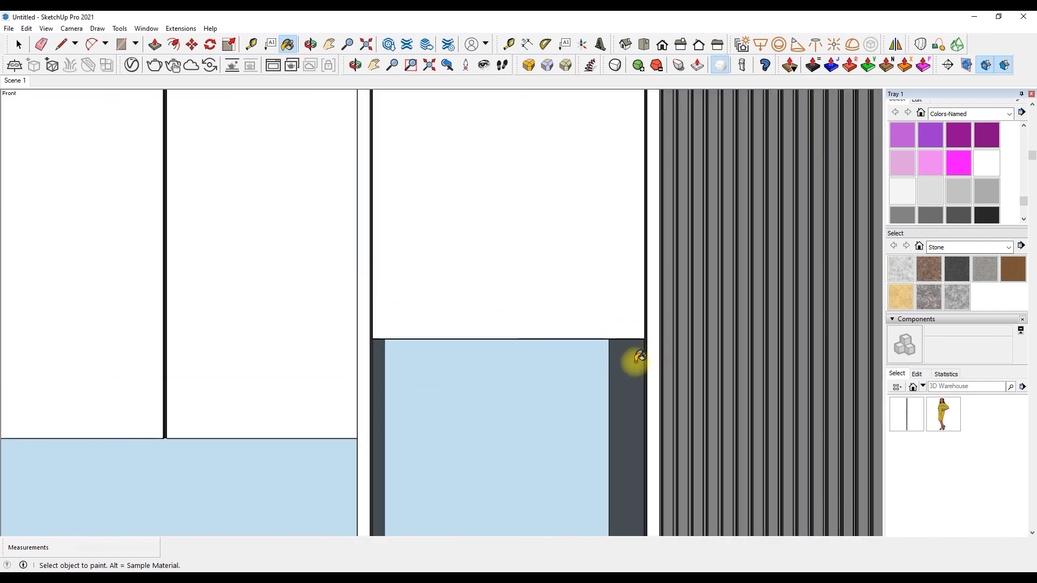
{"action": "scroll", "coordinate": [637, 361], "scroll_direction": "up", "scroll_amount": 2}
{"action": "scroll", "coordinate": [301, 363], "scroll_direction": "down", "scroll_amount": 3}
{"action": "scroll", "coordinate": [394, 192], "scroll_direction": "up", "scroll_amount": 3}
{"action": "scroll", "coordinate": [371, 399], "scroll_direction": "down", "scroll_amount": 3}
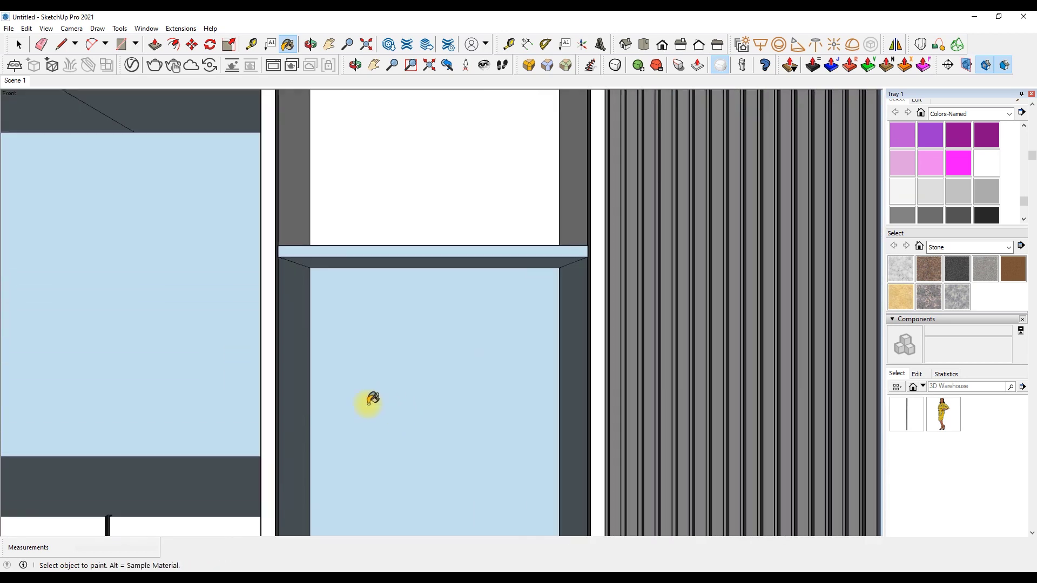
{"action": "scroll", "coordinate": [722, 174], "scroll_direction": "up", "scroll_amount": 2}
{"action": "scroll", "coordinate": [527, 335], "scroll_direction": "down", "scroll_amount": 2}
{"action": "scroll", "coordinate": [472, 363], "scroll_direction": "up", "scroll_amount": 3}
{"action": "scroll", "coordinate": [488, 367], "scroll_direction": "down", "scroll_amount": 4}
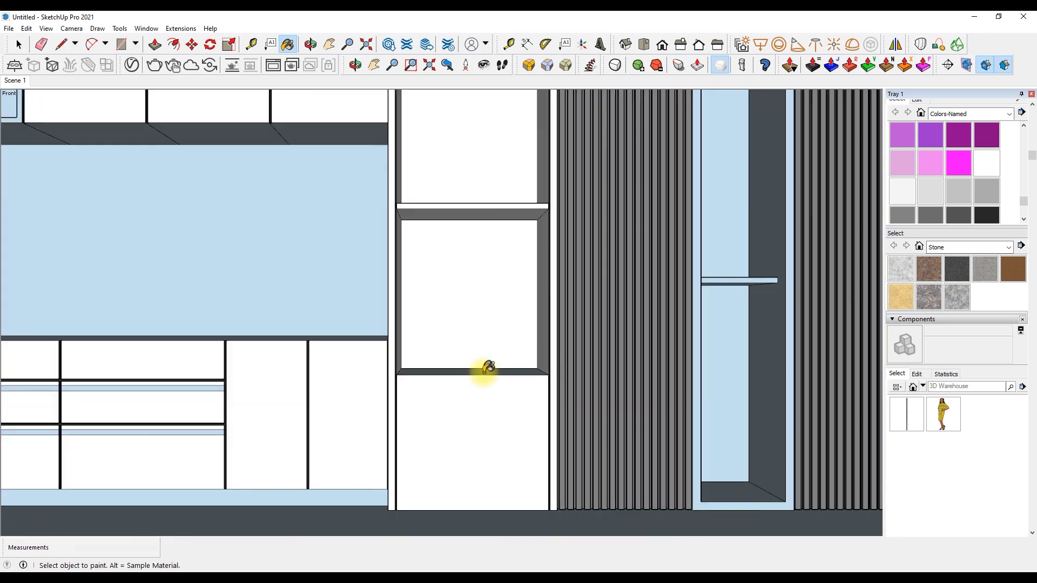
{"action": "scroll", "coordinate": [475, 394], "scroll_direction": "up", "scroll_amount": 2}
{"action": "scroll", "coordinate": [486, 405], "scroll_direction": "down", "scroll_amount": 4}
{"action": "scroll", "coordinate": [509, 432], "scroll_direction": "down", "scroll_amount": 3}
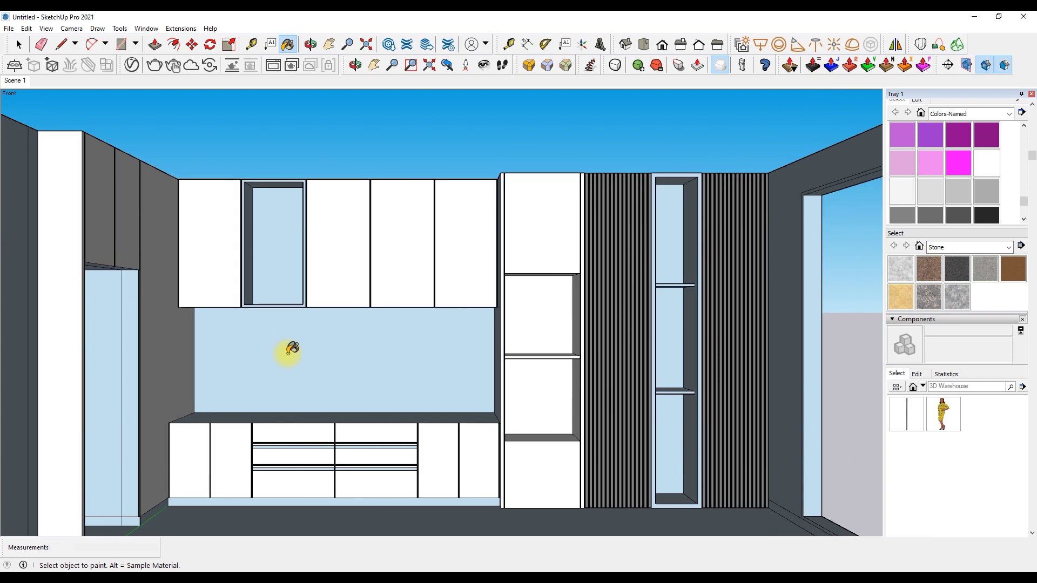
- Start a line at the counter corner for the counter edge
{"action": "key", "text": "l"}
{"action": "scroll", "coordinate": [193, 410], "scroll_direction": "up", "scroll_amount": 2}
{"action": "left_click", "coordinate": [193, 411]}
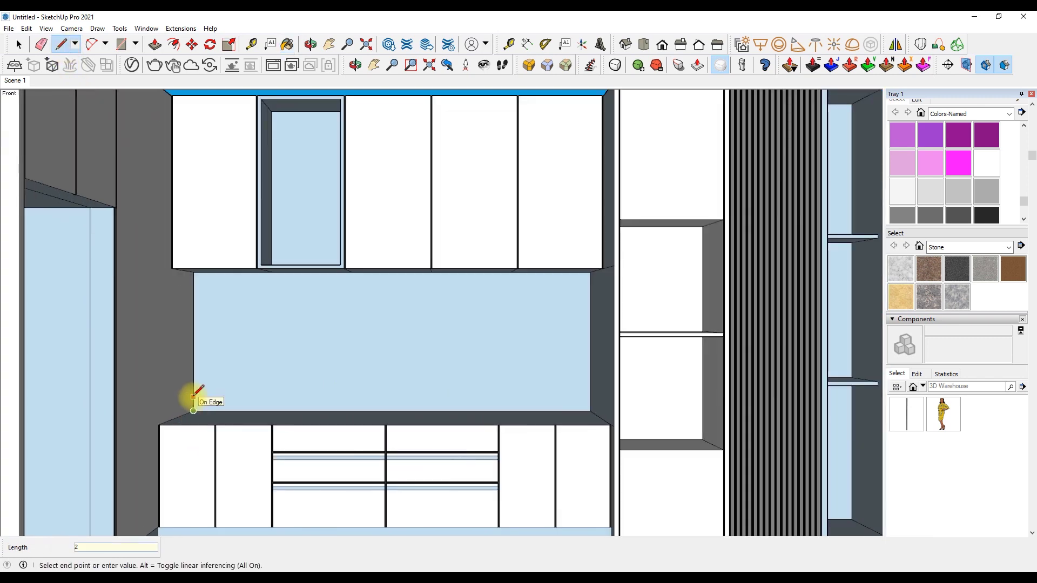
- Add a thin countertop strip on top of the base cabinets and paint it white
{"action": "left_click", "coordinate": [590, 406]}
{"action": "key", "text": "p"}
{"action": "scroll", "coordinate": [572, 408], "scroll_direction": "up", "scroll_amount": 2}
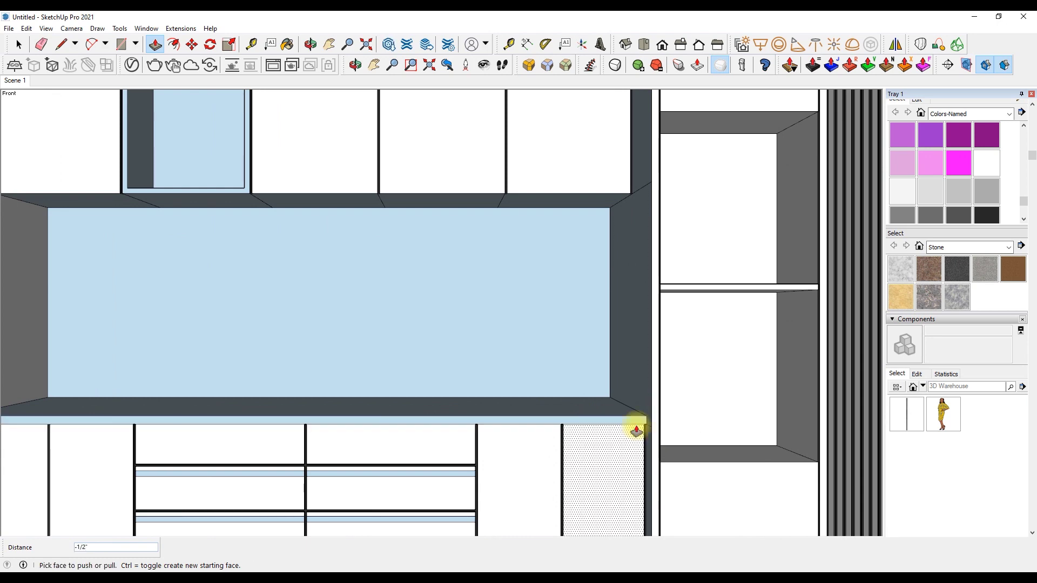
{"action": "left_click", "coordinate": [649, 444]}
{"action": "scroll", "coordinate": [556, 420], "scroll_direction": "down", "scroll_amount": 3}
{"action": "left_click", "coordinate": [901, 190]}
{"action": "scroll", "coordinate": [550, 410], "scroll_direction": "up", "scroll_amount": 2}
{"action": "scroll", "coordinate": [347, 363], "scroll_direction": "down", "scroll_amount": 3}
{"action": "scroll", "coordinate": [402, 383], "scroll_direction": "down", "scroll_amount": 1}
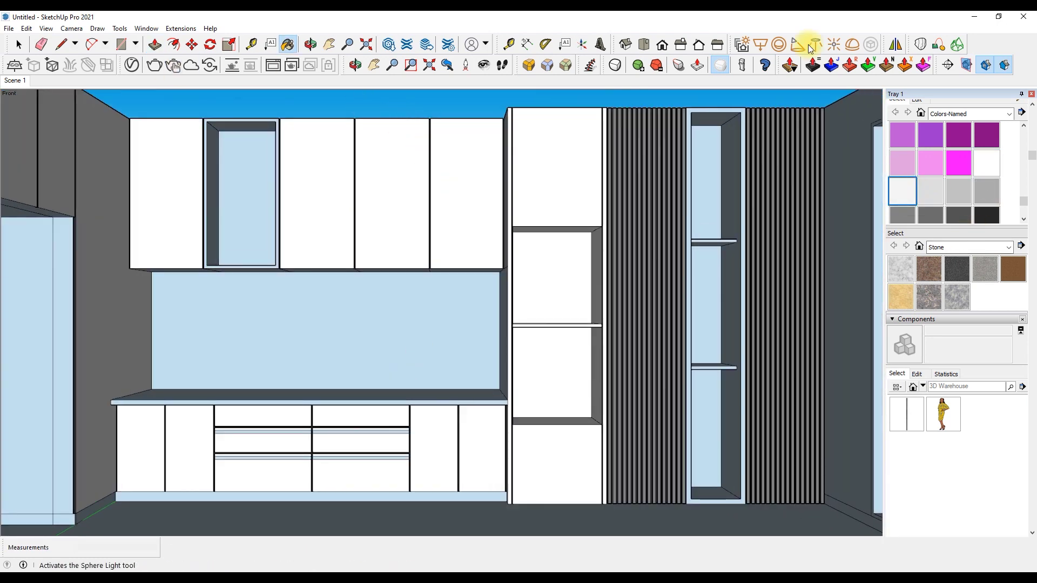
- Place a V-Ray Rectangle Light inside the open cabinet niche
{"action": "left_click", "coordinate": [760, 45]}
{"action": "scroll", "coordinate": [468, 154], "scroll_direction": "down", "scroll_amount": 2}
{"action": "scroll", "coordinate": [469, 154], "scroll_direction": "up", "scroll_amount": 4}
{"action": "scroll", "coordinate": [590, 148], "scroll_direction": "up", "scroll_amount": 2}
{"action": "scroll", "coordinate": [386, 130], "scroll_direction": "up", "scroll_amount": 2}
{"action": "scroll", "coordinate": [386, 130], "scroll_direction": "up", "scroll_amount": 3}
{"action": "scroll", "coordinate": [594, 259], "scroll_direction": "down", "scroll_amount": 4}
{"action": "scroll", "coordinate": [648, 281], "scroll_direction": "up", "scroll_amount": 4}
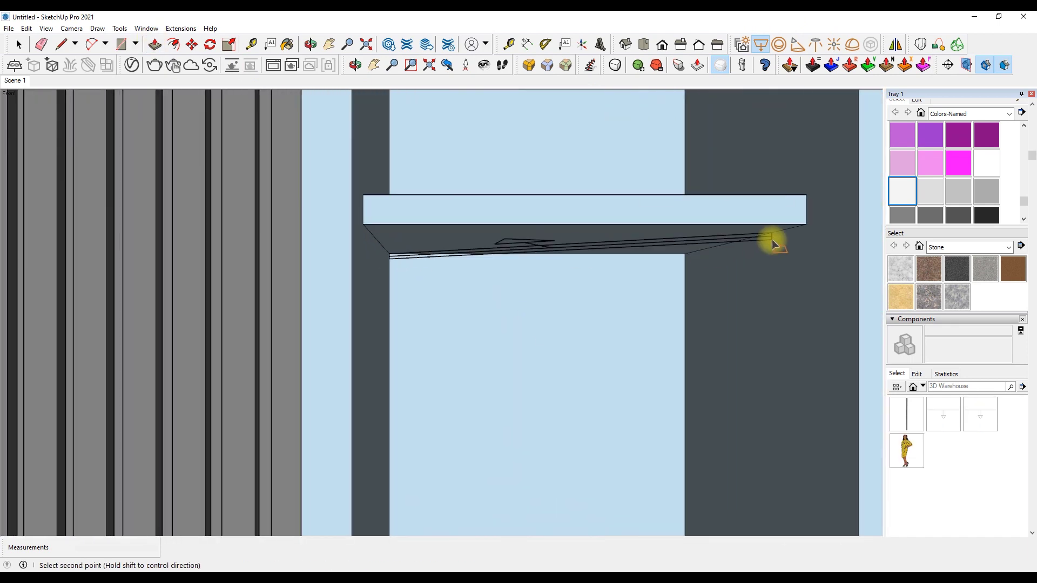
{"action": "scroll", "coordinate": [697, 258], "scroll_direction": "down", "scroll_amount": 5}
{"action": "scroll", "coordinate": [288, 215], "scroll_direction": "up", "scroll_amount": 3}
{"action": "scroll", "coordinate": [721, 222], "scroll_direction": "up", "scroll_amount": 3}
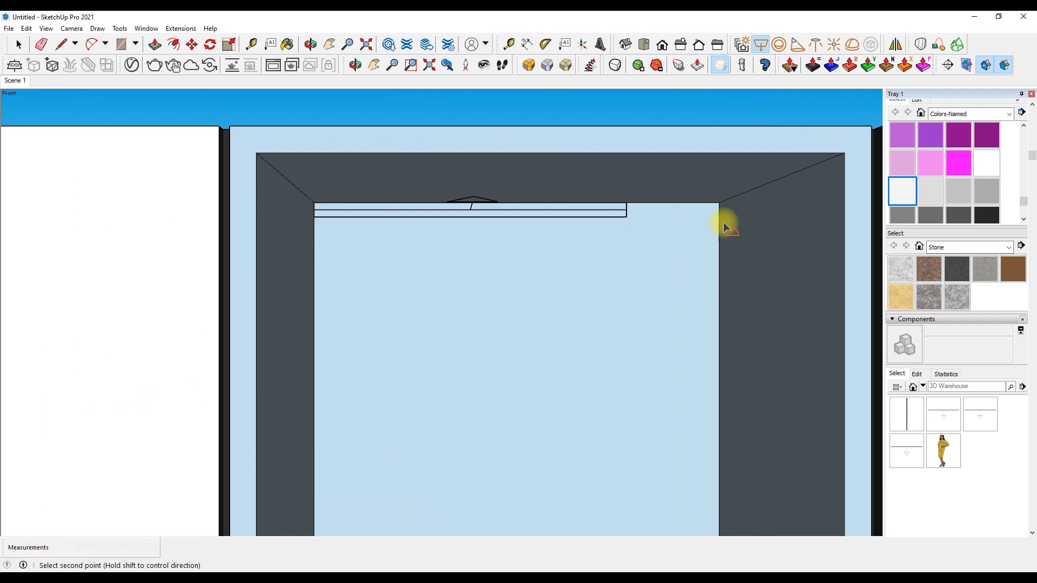
{"action": "scroll", "coordinate": [710, 204], "scroll_direction": "up", "scroll_amount": 2}
{"action": "scroll", "coordinate": [710, 204], "scroll_direction": "down", "scroll_amount": 3}
{"action": "scroll", "coordinate": [451, 173], "scroll_direction": "down", "scroll_amount": 4}
- Pull out a 1/2" bottom strip on the cabinet and paint it white
{"action": "mouse_move", "coordinate": [364, 343]}
{"action": "middle_mouse_down"}
{"action": "mouse_move", "coordinate": [364, 99]}
{"action": "mouse_move", "coordinate": [497, 314]}
{"action": "mouse_move", "coordinate": [194, 412]}
{"action": "middle_mouse_up"}
{"action": "key", "text": "e"}
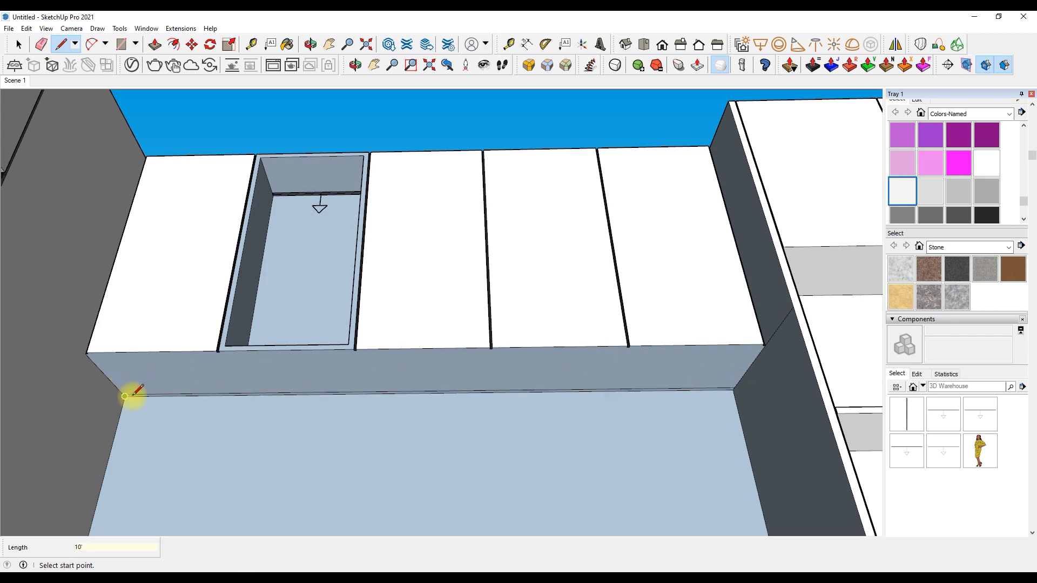
{"action": "key", "text": "p"}
{"action": "left_click_drag", "start_coordinate": [231, 398], "coordinate": [267, 301]}
{"action": "mouse_move", "coordinate": [267, 301]}
{"action": "middle_mouse_down"}
{"action": "mouse_move", "coordinate": [694, 338]}
{"action": "mouse_move", "coordinate": [1007, 130]}
{"action": "middle_mouse_up"}
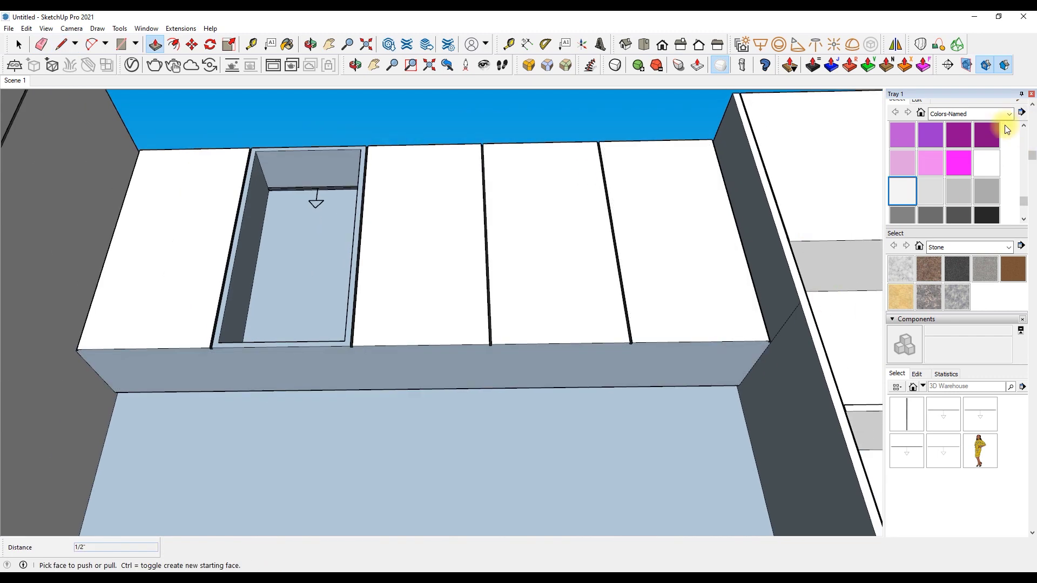
{"action": "left_click", "coordinate": [713, 244], "text": "alt"}
{"action": "left_click", "coordinate": [540, 373]}
- Add another V-Ray Rectangle Light in the cabinet shelf niches
{"action": "left_click", "coordinate": [762, 50]}
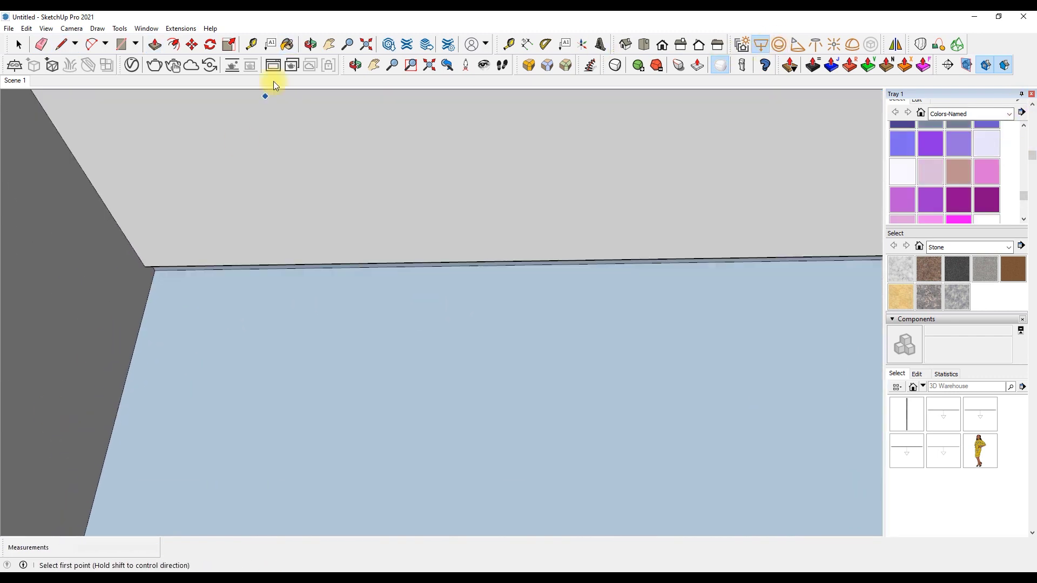
{"action": "mouse_move", "coordinate": [17, 259]}
{"action": "middle_mouse_down"}
{"action": "mouse_move", "coordinate": [232, 347]}
{"action": "mouse_move", "coordinate": [160, 303]}
{"action": "middle_mouse_up"}
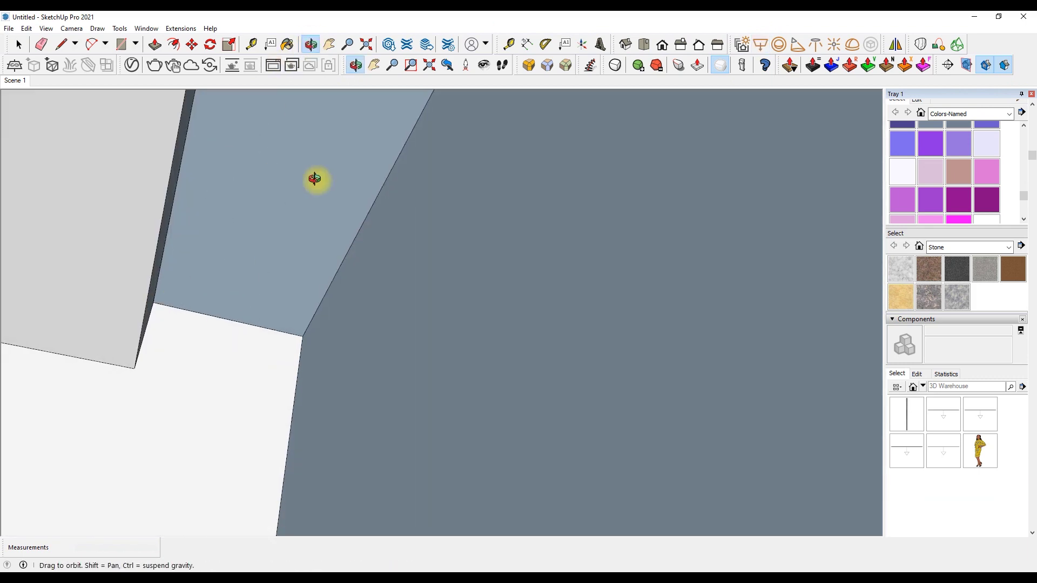
{"action": "middle_click_drag", "start_coordinate": [315, 179], "coordinate": [352, 375]}
{"action": "scroll", "coordinate": [602, 388], "scroll_direction": "down", "scroll_amount": 5}
{"action": "scroll", "coordinate": [602, 378], "scroll_direction": "up", "scroll_amount": 3}
{"action": "scroll", "coordinate": [613, 384], "scroll_direction": "up", "scroll_amount": 3}
{"action": "mouse_move", "coordinate": [613, 384]}
{"action": "middle_mouse_down"}
{"action": "mouse_move", "coordinate": [731, 398]}
{"action": "mouse_move", "coordinate": [506, 418]}
{"action": "middle_mouse_up"}
{"action": "right_click", "coordinate": [506, 418]}
- Return to Scene 1 and review the V-Ray lights list
{"action": "scroll", "coordinate": [938, 456], "scroll_direction": "down", "scroll_amount": 5}
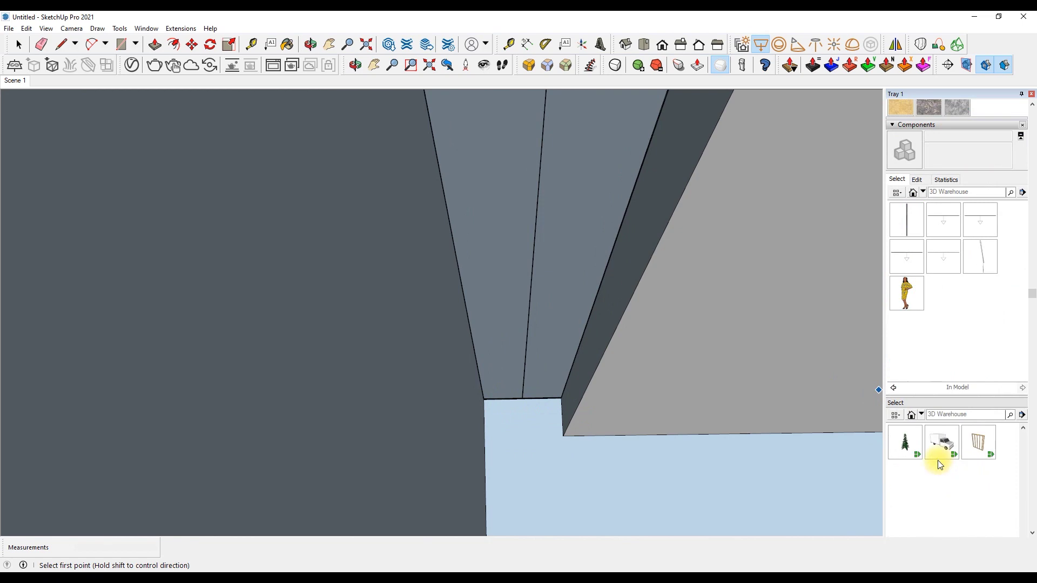
{"action": "left_click", "coordinate": [905, 367]}
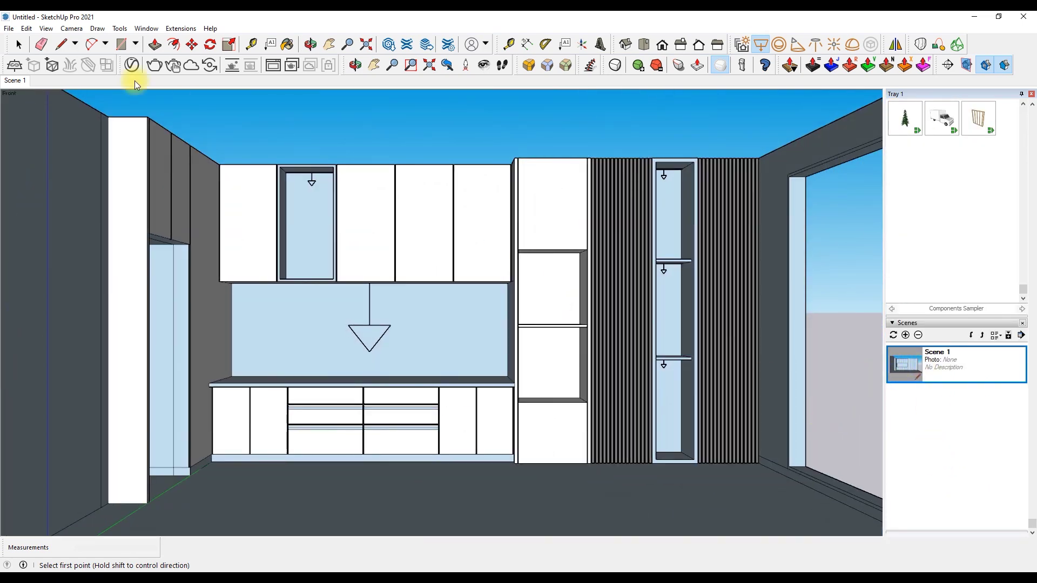
{"action": "left_click", "coordinate": [459, 136]}
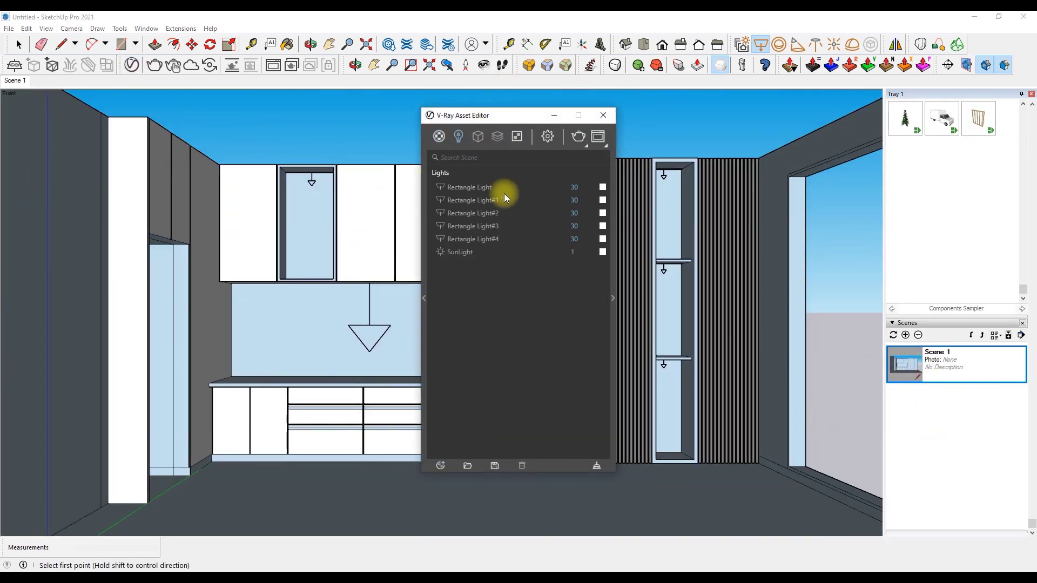
- Set the V-Ray Rectangle Light colour to orange and close the Asset Editor
{"action": "left_click", "coordinate": [603, 187]}
{"action": "left_click", "coordinate": [451, 366]}
{"action": "left_click", "coordinate": [685, 200]}
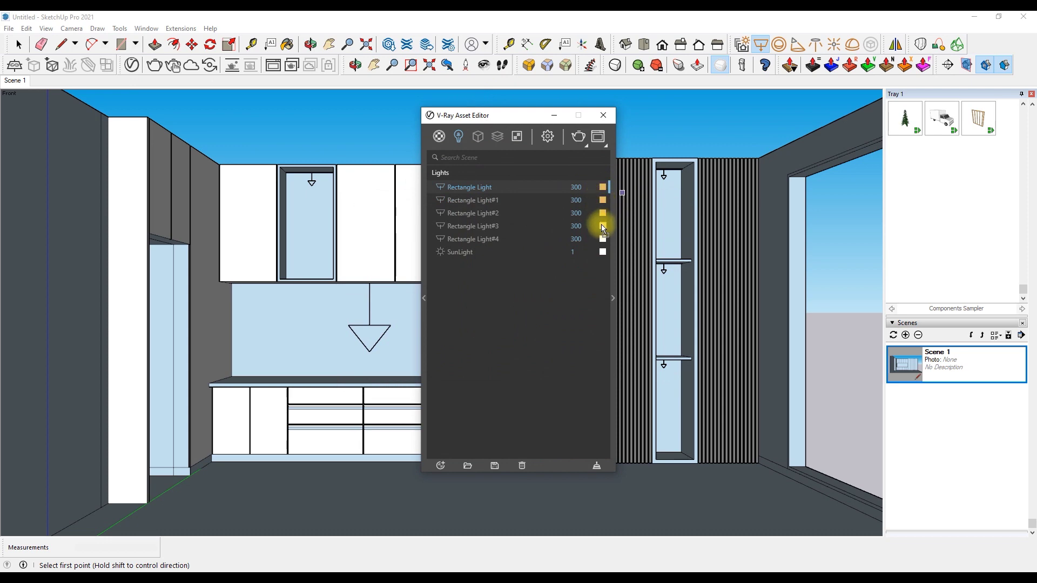
{"action": "left_click", "coordinate": [603, 115]}
{"action": "scroll", "coordinate": [571, 152], "scroll_direction": "down", "scroll_amount": 2}
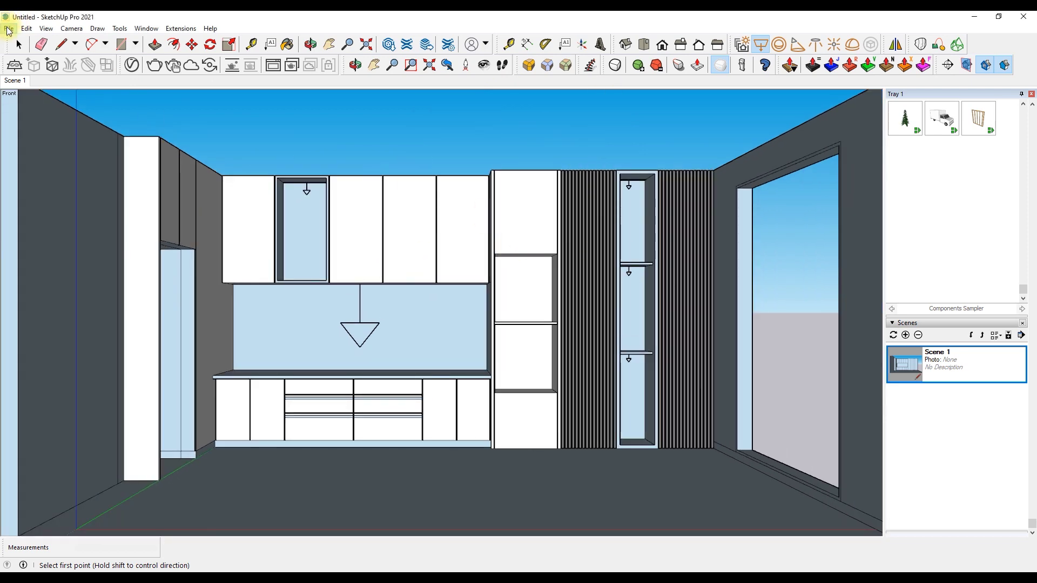
- Start a file import and browse to the G:\3d desgin folder
{"action": "left_click", "coordinate": [9, 28]}
{"action": "left_click", "coordinate": [43, 208]}
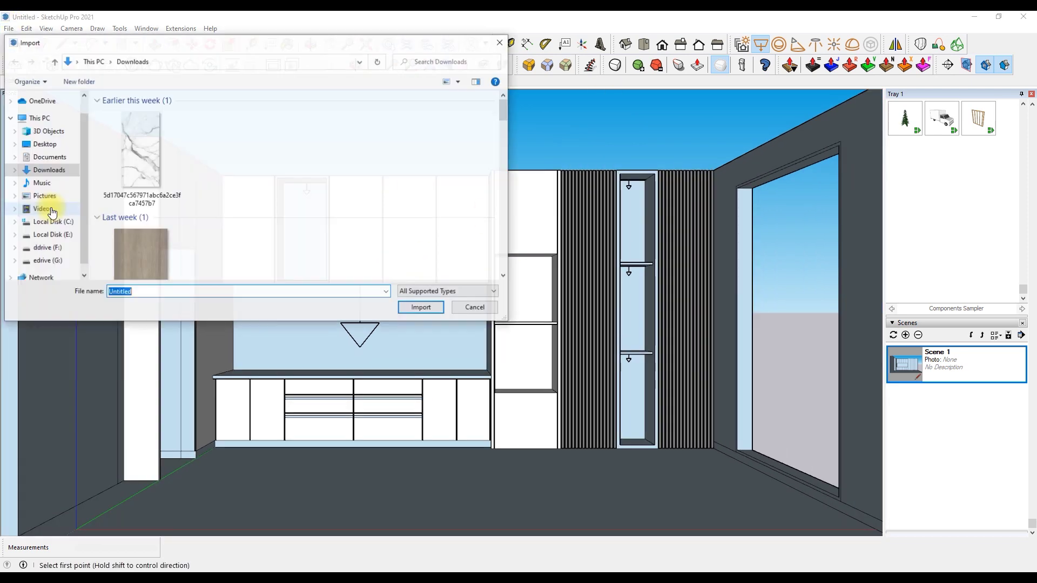
{"action": "left_click", "coordinate": [59, 256]}
{"action": "double_click", "coordinate": [372, 184]}
{"action": "scroll", "coordinate": [372, 184], "scroll_direction": "down", "scroll_amount": 5}
{"action": "scroll", "coordinate": [373, 213], "scroll_direction": "down", "scroll_amount": 5}
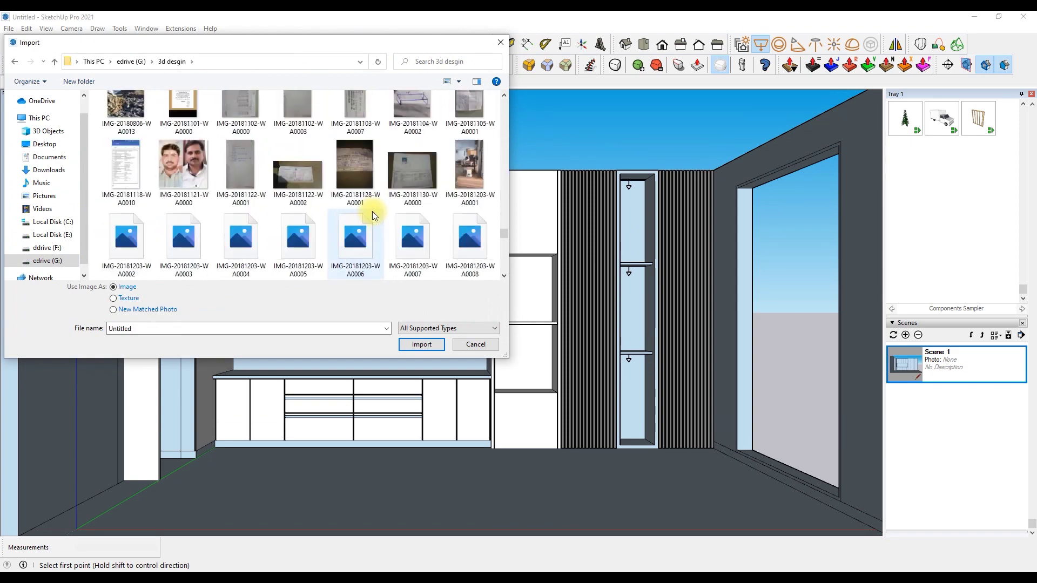
{"action": "scroll", "coordinate": [371, 212], "scroll_direction": "down", "scroll_amount": 5}
- Import the wood file as an image beside the room and sample it as a paint material
{"action": "left_click", "coordinate": [412, 194]}
{"action": "left_click", "coordinate": [417, 344]}
{"action": "left_click", "coordinate": [494, 447]}
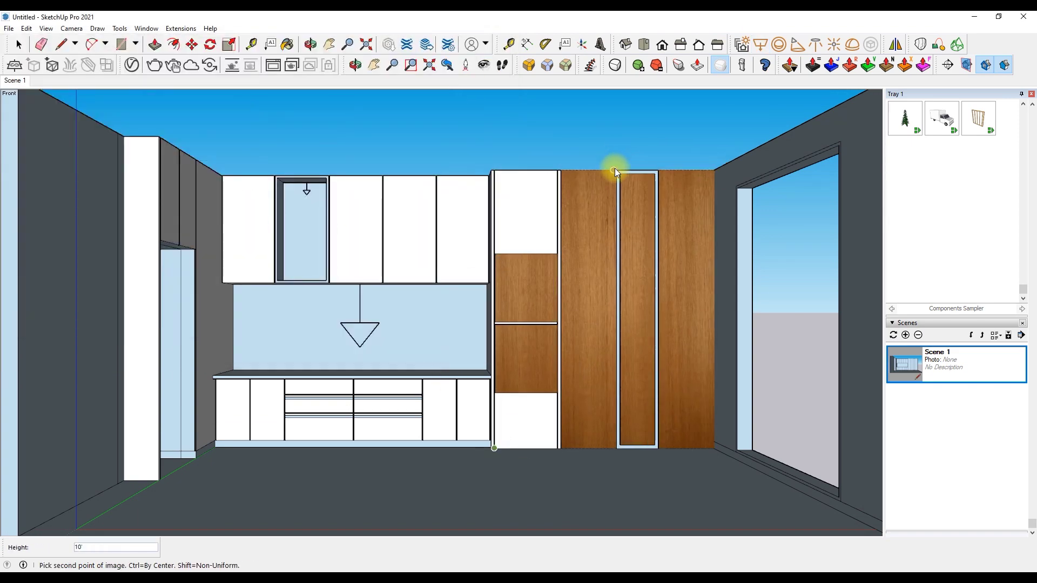
{"action": "scroll", "coordinate": [575, 262], "scroll_direction": "down", "scroll_amount": 10}
{"action": "left_click", "coordinate": [646, 282]}
{"action": "key", "text": "b"}
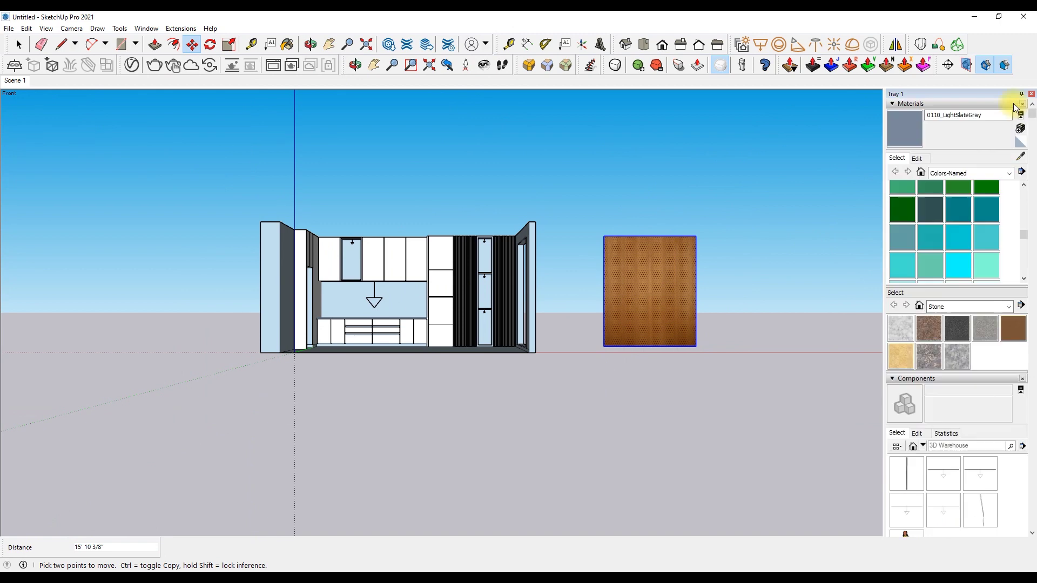
{"action": "left_click", "coordinate": [619, 254]}
- Paint the inner cabinet panel, shelf, side strips and blue niche panel with wood
{"action": "key", "text": "Return"}
{"action": "scroll", "coordinate": [425, 334], "scroll_direction": "up", "scroll_amount": 5}
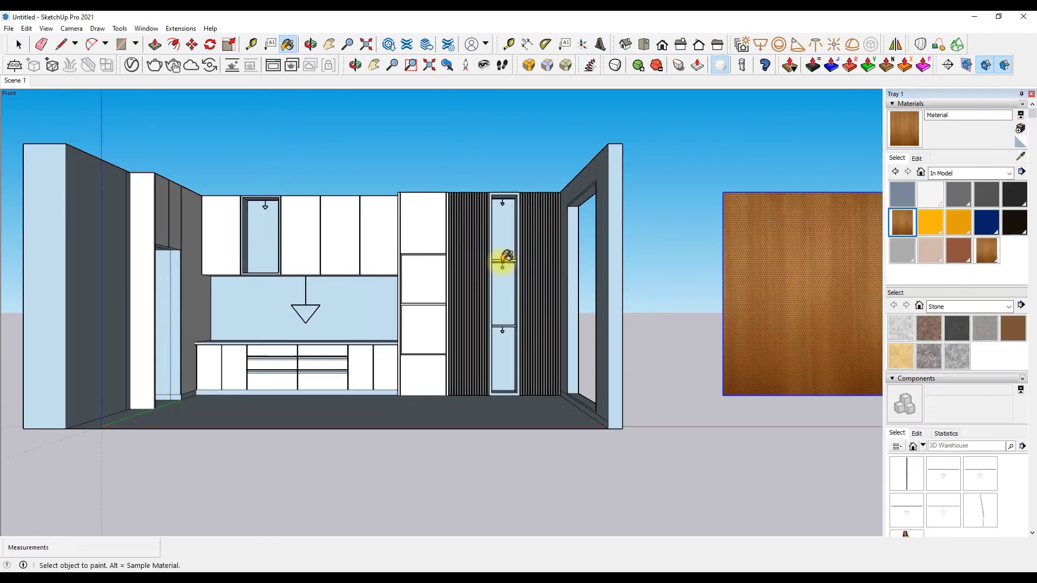
{"action": "scroll", "coordinate": [502, 261], "scroll_direction": "up", "scroll_amount": 5}
{"action": "left_click", "coordinate": [469, 260]}
{"action": "scroll", "coordinate": [484, 232], "scroll_direction": "down", "scroll_amount": 2}
{"action": "scroll", "coordinate": [484, 231], "scroll_direction": "up", "scroll_amount": 4}
{"action": "left_click", "coordinate": [493, 277]}
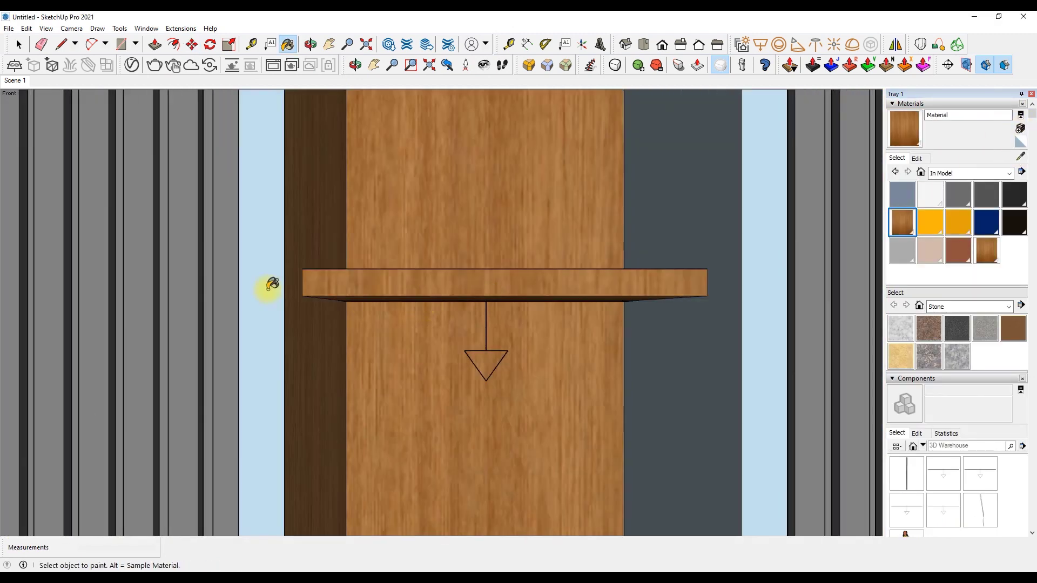
{"action": "left_click", "coordinate": [266, 287]}
{"action": "scroll", "coordinate": [605, 290], "scroll_direction": "up", "scroll_amount": 3}
{"action": "scroll", "coordinate": [480, 364], "scroll_direction": "down", "scroll_amount": 3}
{"action": "scroll", "coordinate": [536, 241], "scroll_direction": "down", "scroll_amount": 4}
{"action": "scroll", "coordinate": [536, 241], "scroll_direction": "down", "scroll_amount": 3}
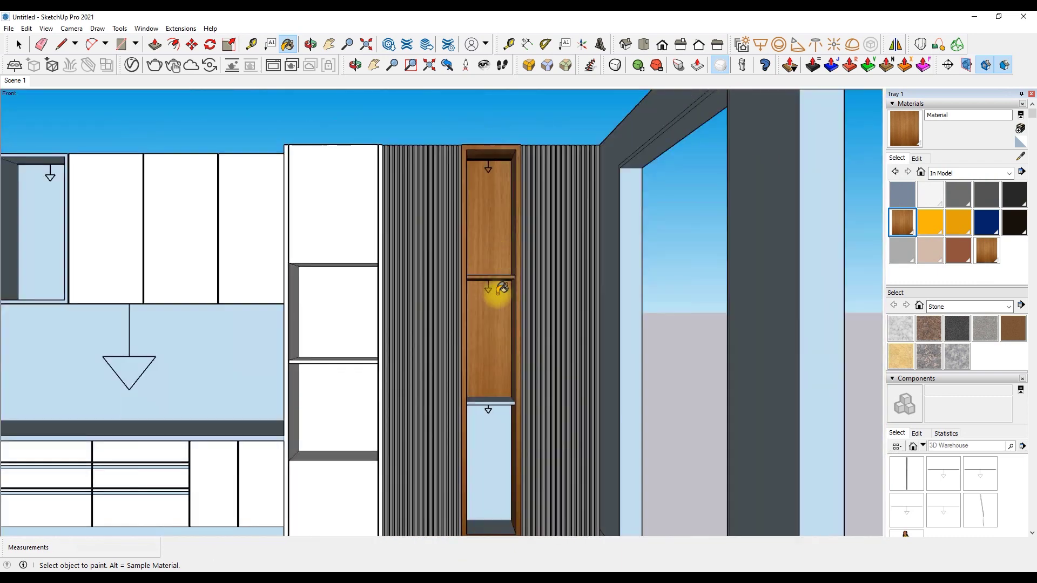
{"action": "scroll", "coordinate": [498, 289], "scroll_direction": "up", "scroll_amount": 5}
{"action": "left_click", "coordinate": [500, 370]}
- Paint the narrow upper cabinet door and both drawer handle strips with wood
{"action": "scroll", "coordinate": [500, 370], "scroll_direction": "up", "scroll_amount": 2}
{"action": "scroll", "coordinate": [621, 308], "scroll_direction": "down", "scroll_amount": 3}
{"action": "scroll", "coordinate": [620, 308], "scroll_direction": "down", "scroll_amount": 3}
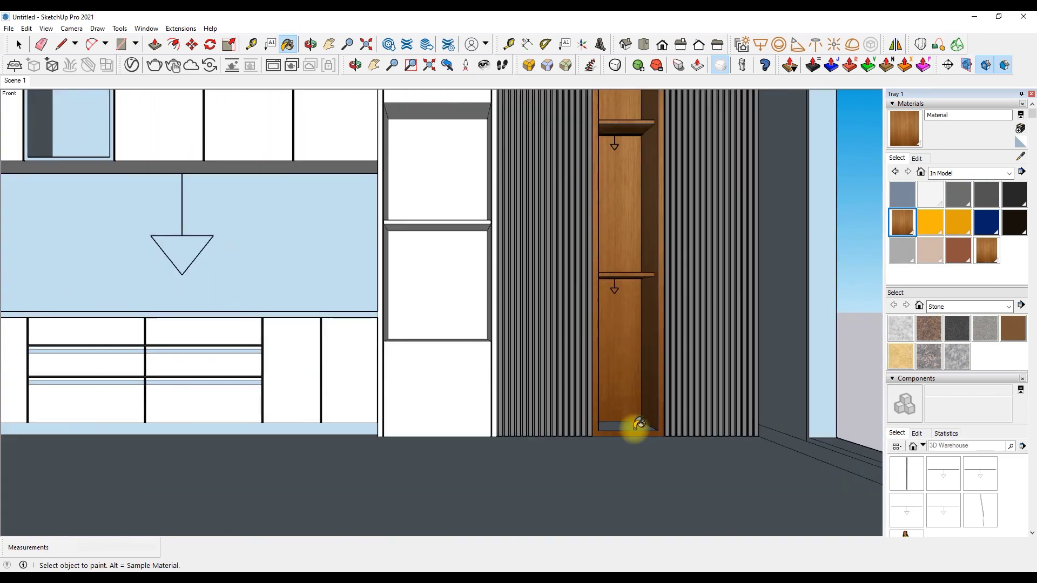
{"action": "scroll", "coordinate": [632, 424], "scroll_direction": "down", "scroll_amount": 2}
{"action": "scroll", "coordinate": [287, 359], "scroll_direction": "up", "scroll_amount": 3}
{"action": "scroll", "coordinate": [270, 151], "scroll_direction": "up", "scroll_amount": 3}
{"action": "left_click", "coordinate": [270, 151]}
{"action": "scroll", "coordinate": [350, 271], "scroll_direction": "up", "scroll_amount": 3}
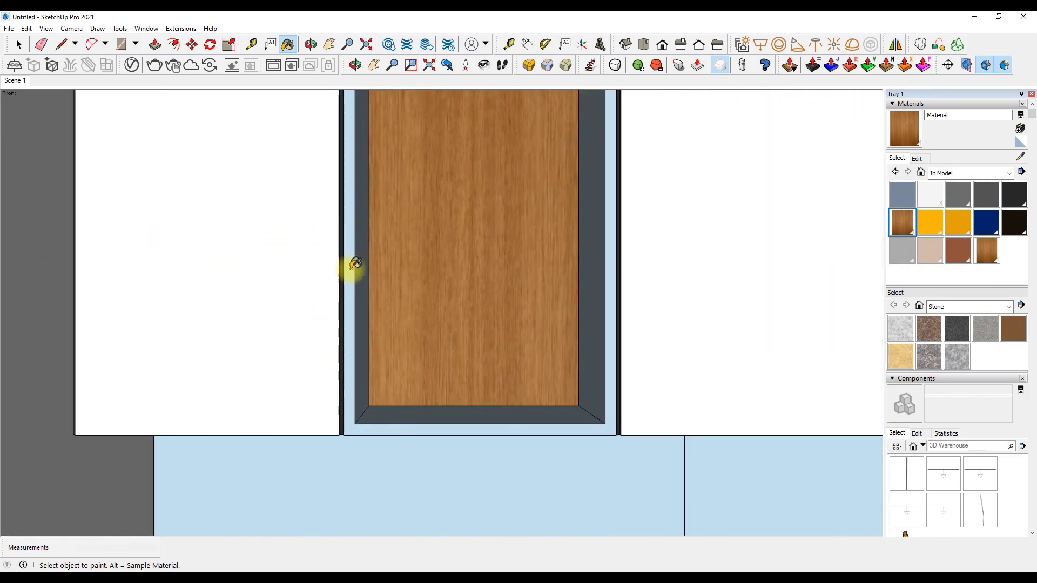
{"action": "scroll", "coordinate": [676, 395], "scroll_direction": "up", "scroll_amount": 2}
{"action": "scroll", "coordinate": [393, 285], "scroll_direction": "down", "scroll_amount": 4}
{"action": "scroll", "coordinate": [393, 263], "scroll_direction": "down", "scroll_amount": 3}
{"action": "scroll", "coordinate": [393, 263], "scroll_direction": "up", "scroll_amount": 3}
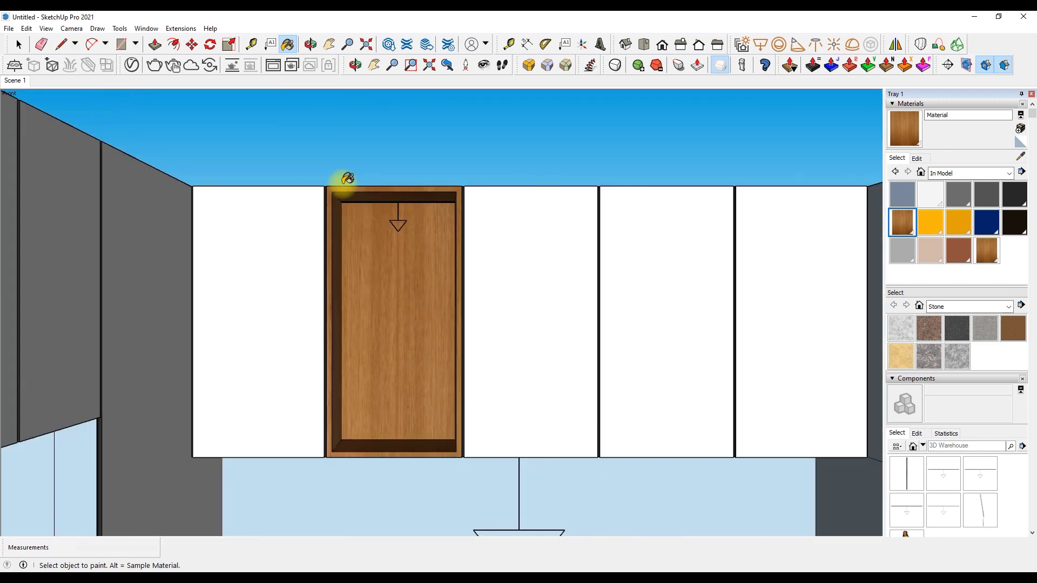
{"action": "scroll", "coordinate": [367, 287], "scroll_direction": "down", "scroll_amount": 2}
{"action": "scroll", "coordinate": [393, 393], "scroll_direction": "up", "scroll_amount": 4}
{"action": "left_click", "coordinate": [470, 432]}
{"action": "left_click", "coordinate": [518, 438]}
{"action": "scroll", "coordinate": [415, 385], "scroll_direction": "down", "scroll_amount": 2}
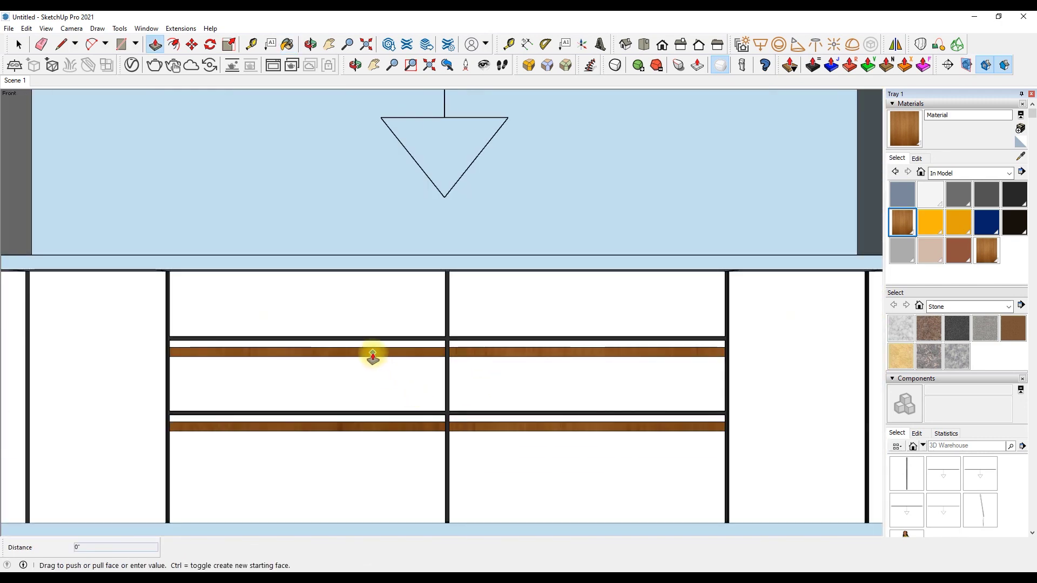
{"action": "scroll", "coordinate": [435, 336], "scroll_direction": "up", "scroll_amount": 4}
{"action": "scroll", "coordinate": [458, 347], "scroll_direction": "down", "scroll_amount": 2}
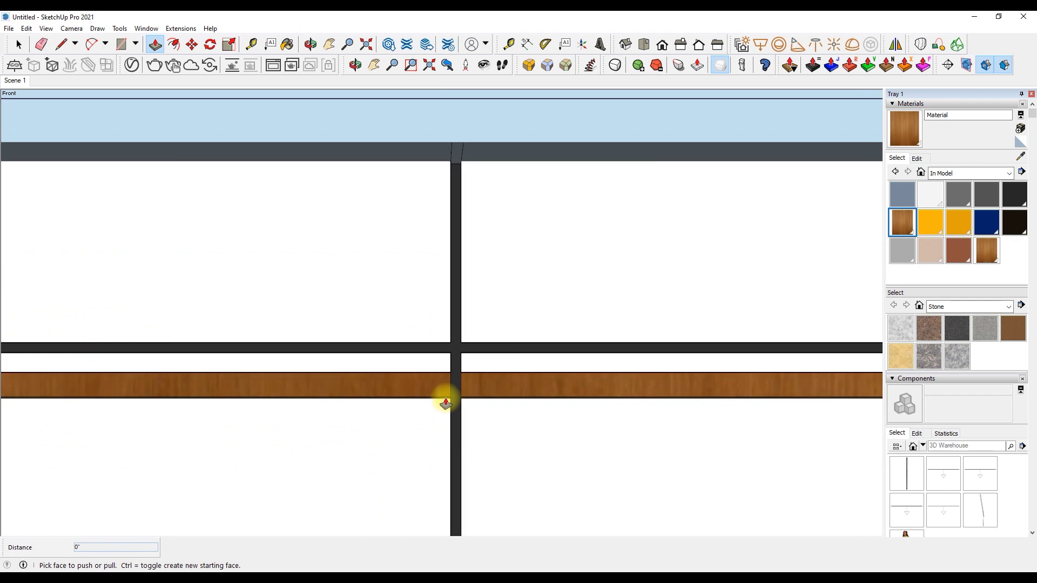
{"action": "scroll", "coordinate": [444, 399], "scroll_direction": "up", "scroll_amount": 2}
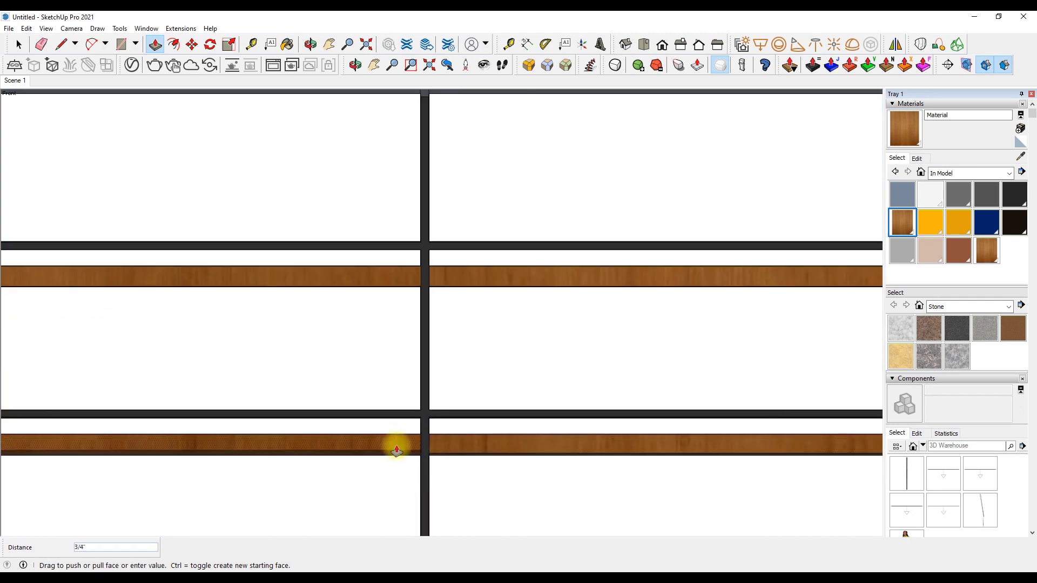
{"action": "scroll", "coordinate": [373, 227], "scroll_direction": "down", "scroll_amount": 2}
{"action": "scroll", "coordinate": [352, 301], "scroll_direction": "down", "scroll_amount": 3}
- Draw a line at the handle strip's left end and edit the face through its context menu
{"action": "key", "text": "l"}
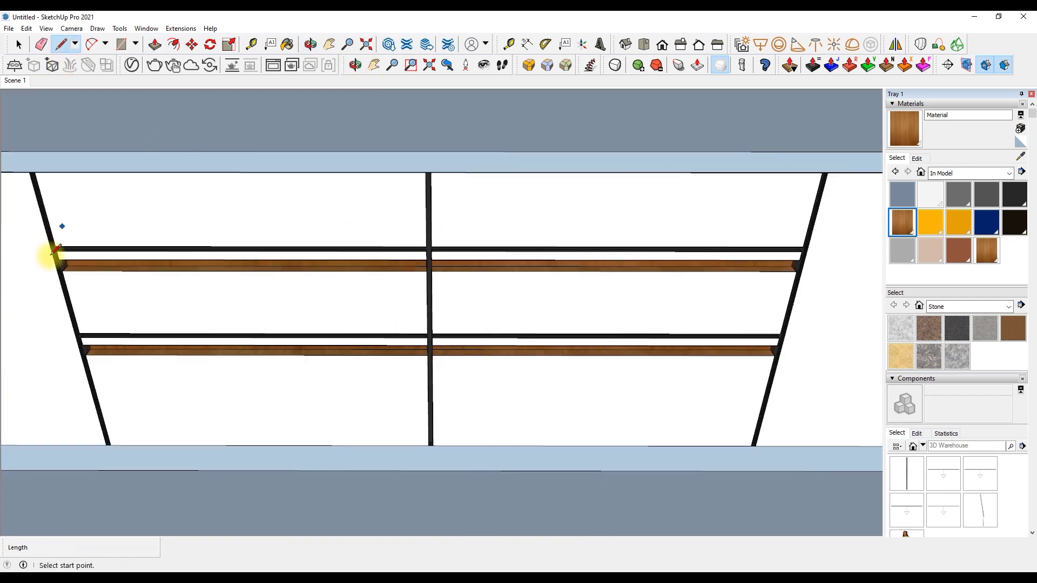
{"action": "left_click", "coordinate": [55, 246]}
{"action": "scroll", "coordinate": [56, 246], "scroll_direction": "up", "scroll_amount": 3}
{"action": "scroll", "coordinate": [721, 254], "scroll_direction": "down", "scroll_amount": 2}
{"action": "key", "text": "space"}
{"action": "right_click", "coordinate": [185, 248]}
{"action": "left_click", "coordinate": [204, 273]}
- Draw a line along the lower drawer handle strip
{"action": "key", "text": "l"}
{"action": "scroll", "coordinate": [111, 359], "scroll_direction": "up", "scroll_amount": 3}
{"action": "left_click", "coordinate": [46, 371]}
{"action": "scroll", "coordinate": [47, 371], "scroll_direction": "down", "scroll_amount": 3}
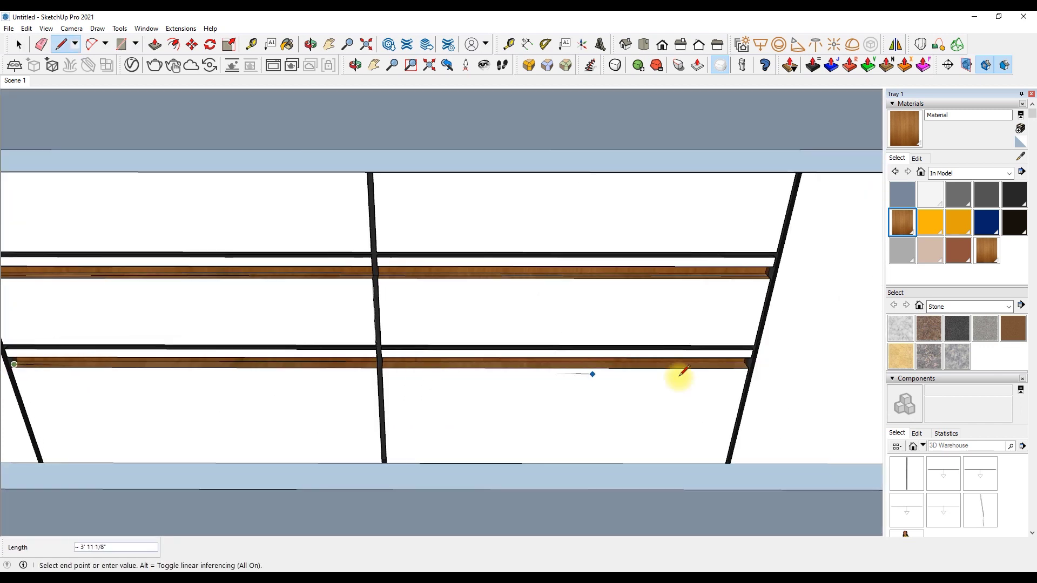
{"action": "scroll", "coordinate": [584, 370], "scroll_direction": "up", "scroll_amount": 3}
{"action": "key", "text": "space"}
{"action": "right_click", "coordinate": [683, 347]}
{"action": "key", "text": "Escape"}
- Erase the stray face at the strip's left end and push the strip face back
{"action": "middle_click_drag", "start_coordinate": [664, 167], "coordinate": [104, 336], "text": "shift"}
{"action": "right_click", "coordinate": [106, 335]}
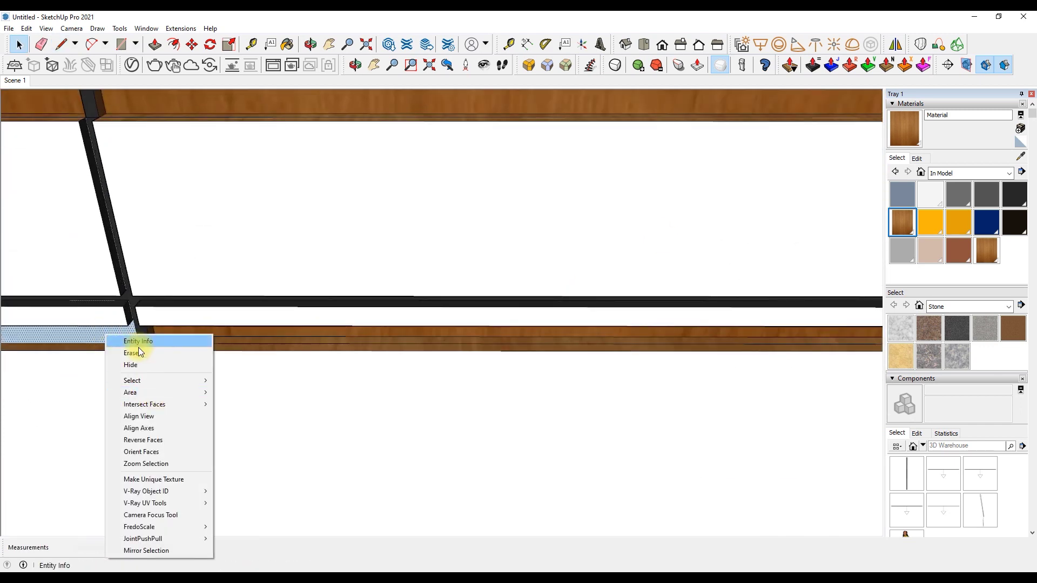
{"action": "left_click", "coordinate": [139, 352]}
{"action": "key", "text": "p"}
{"action": "key", "text": "Return"}
- Zoom and orbit out to an angled view of the room with the Paint Bucket ready
{"action": "scroll", "coordinate": [234, 266], "scroll_direction": "down", "scroll_amount": 3}
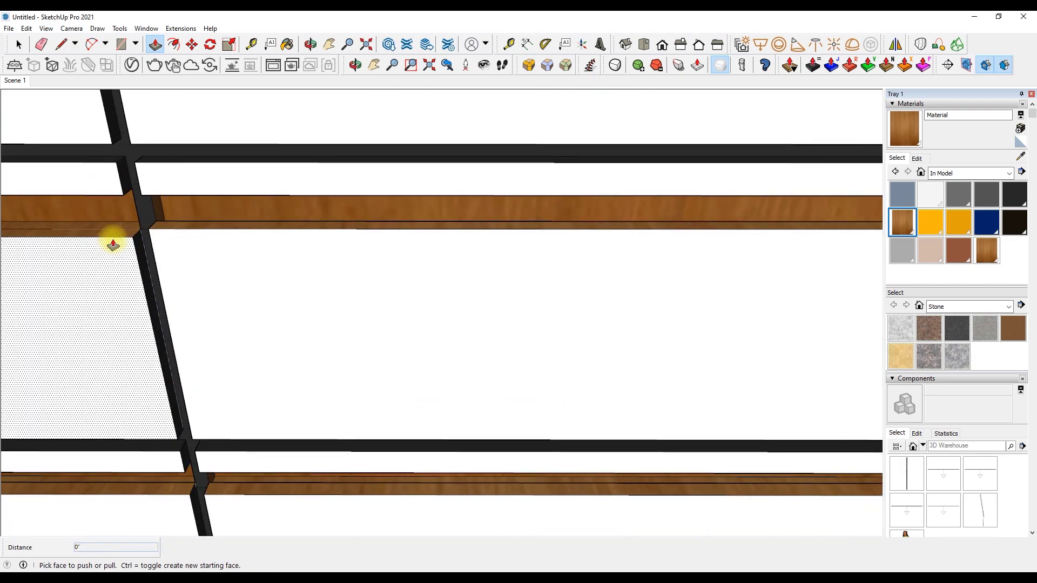
{"action": "scroll", "coordinate": [942, 419], "scroll_direction": "down", "scroll_amount": 5}
{"action": "scroll", "coordinate": [877, 381], "scroll_direction": "down", "scroll_amount": 3}
{"action": "scroll", "coordinate": [877, 382], "scroll_direction": "down", "scroll_amount": 5}
{"action": "key", "text": "b"}
{"action": "scroll", "coordinate": [340, 231], "scroll_direction": "down", "scroll_amount": 10}
{"action": "middle_click_drag", "start_coordinate": [594, 270], "coordinate": [974, 257]}
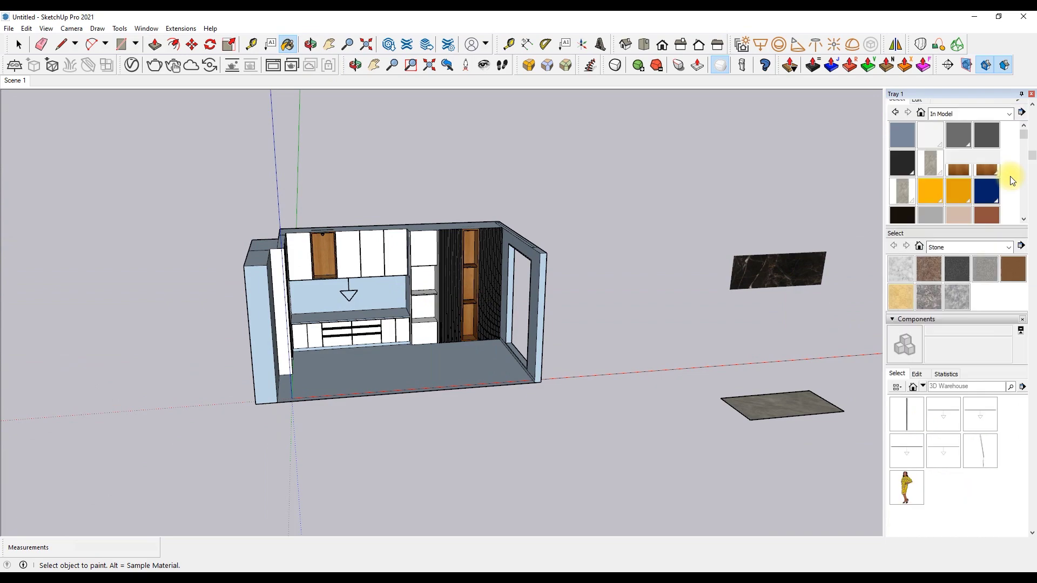
- Create Material3 from the stone texture and move the marble panel into the backsplash
{"action": "scroll", "coordinate": [382, 324], "scroll_direction": "up", "scroll_amount": 5}
{"action": "left_click", "coordinate": [1020, 128]}
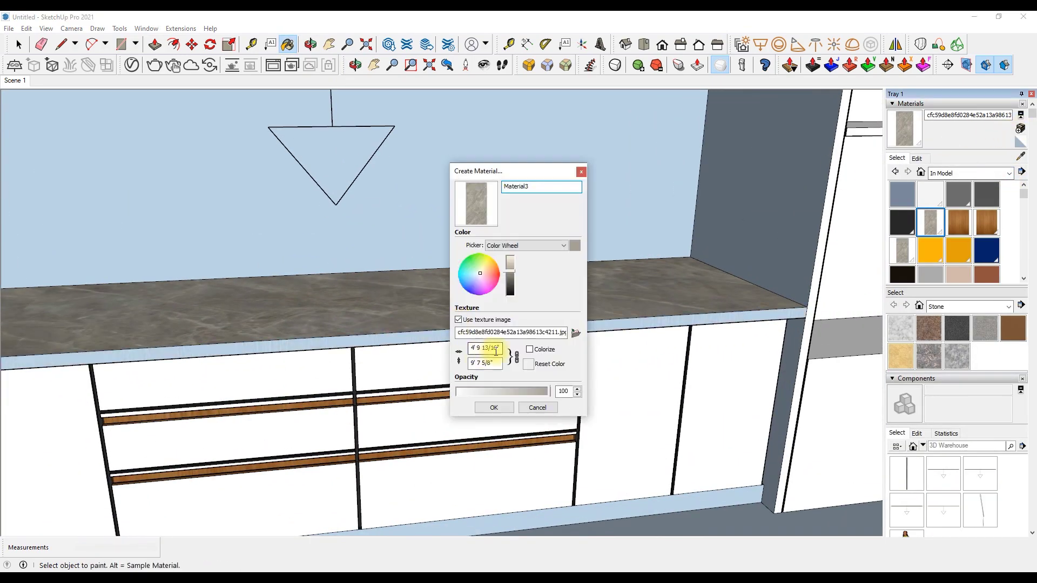
{"action": "key", "text": "Return"}
{"action": "scroll", "coordinate": [336, 285], "scroll_direction": "down", "scroll_amount": 10}
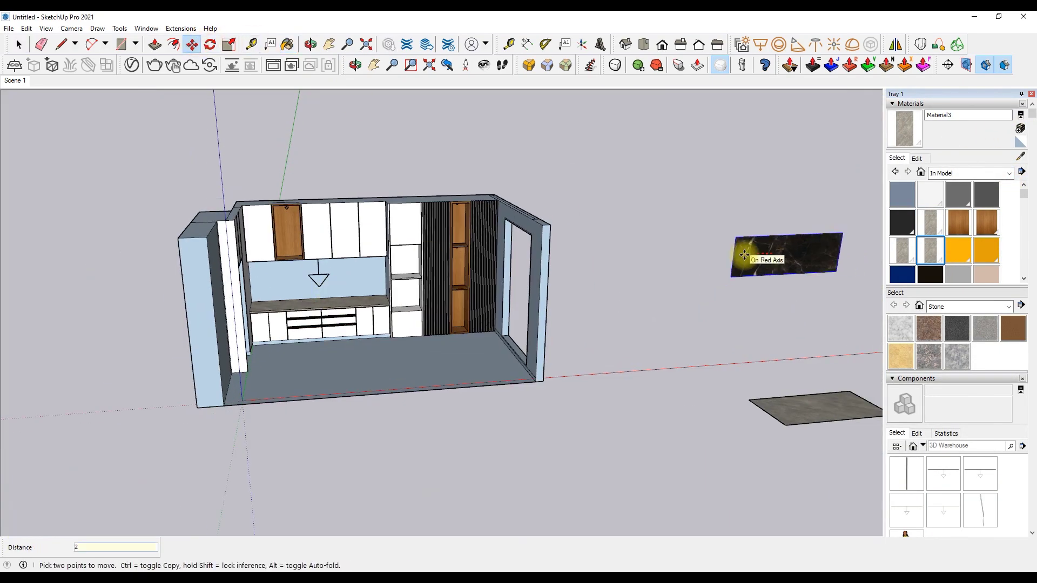
{"action": "key", "text": "Return"}
- Orbit to face the kitchen wall and explode the backsplash group into loose geometry
{"action": "scroll", "coordinate": [335, 270], "scroll_direction": "up", "scroll_amount": 5}
{"action": "right_click", "coordinate": [323, 266]}
{"action": "left_click", "coordinate": [347, 331]}
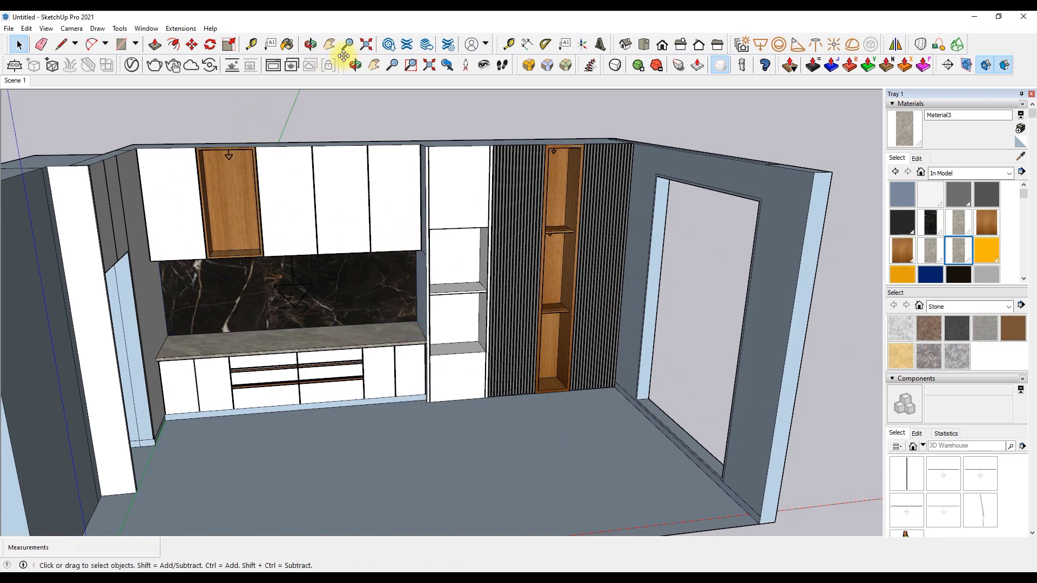
{"action": "middle_click_drag", "start_coordinate": [346, 324], "coordinate": [324, 317]}
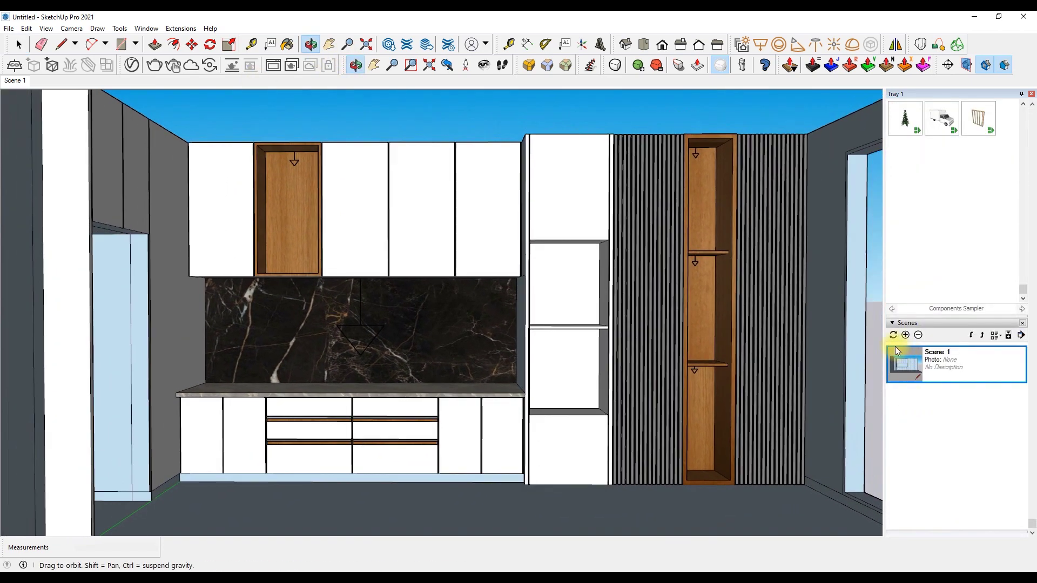
{"action": "scroll", "coordinate": [406, 309], "scroll_direction": "up", "scroll_amount": 3}
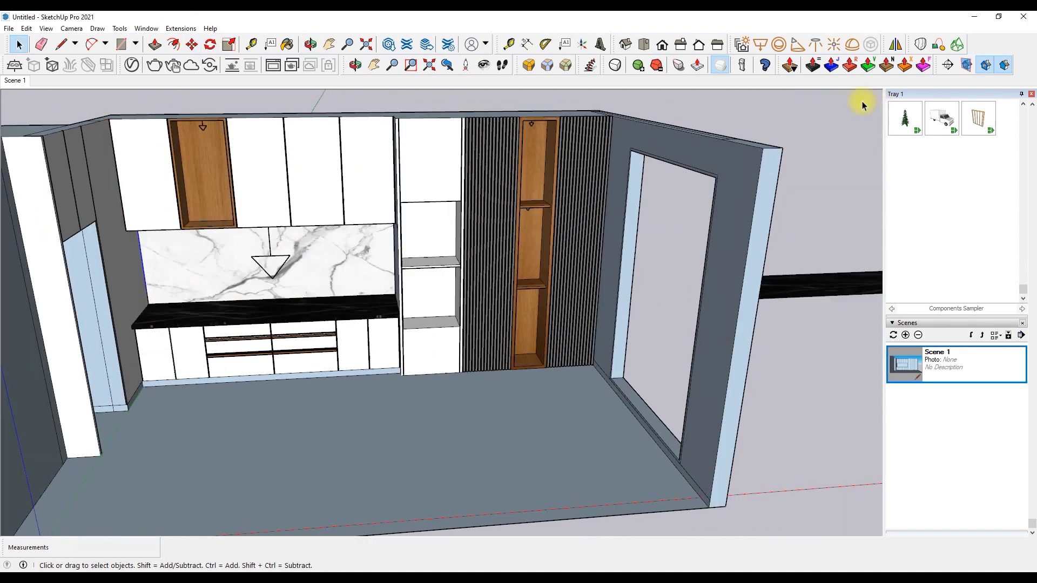
{"action": "right_click", "coordinate": [286, 280]}
{"action": "left_click", "coordinate": [315, 342]}
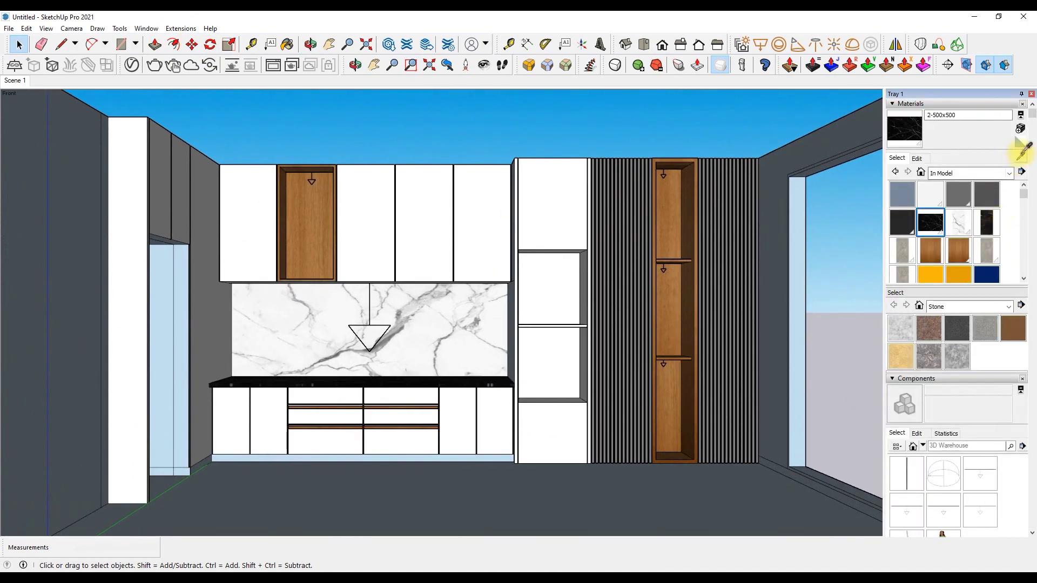
- Paint the light-blue tall side panel with 0129_WhiteSmoke
{"action": "left_click", "coordinate": [930, 194]}
{"action": "scroll", "coordinate": [694, 296], "scroll_direction": "up", "scroll_amount": 3}
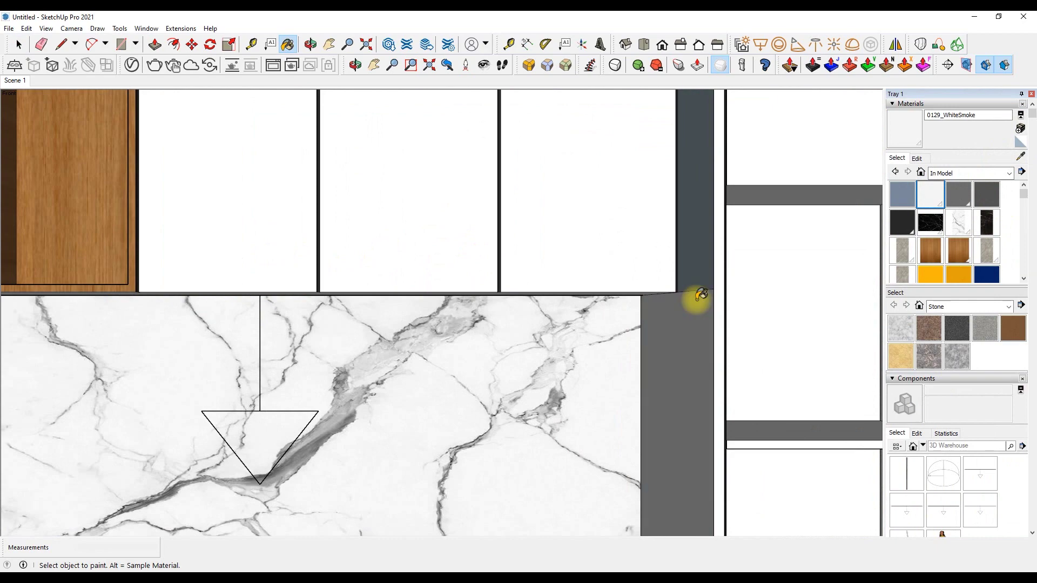
{"action": "scroll", "coordinate": [157, 377], "scroll_direction": "down", "scroll_amount": 3}
{"action": "scroll", "coordinate": [137, 338], "scroll_direction": "down", "scroll_amount": 1}
{"action": "left_click", "coordinate": [138, 337]}
{"action": "scroll", "coordinate": [88, 224], "scroll_direction": "up", "scroll_amount": 3}
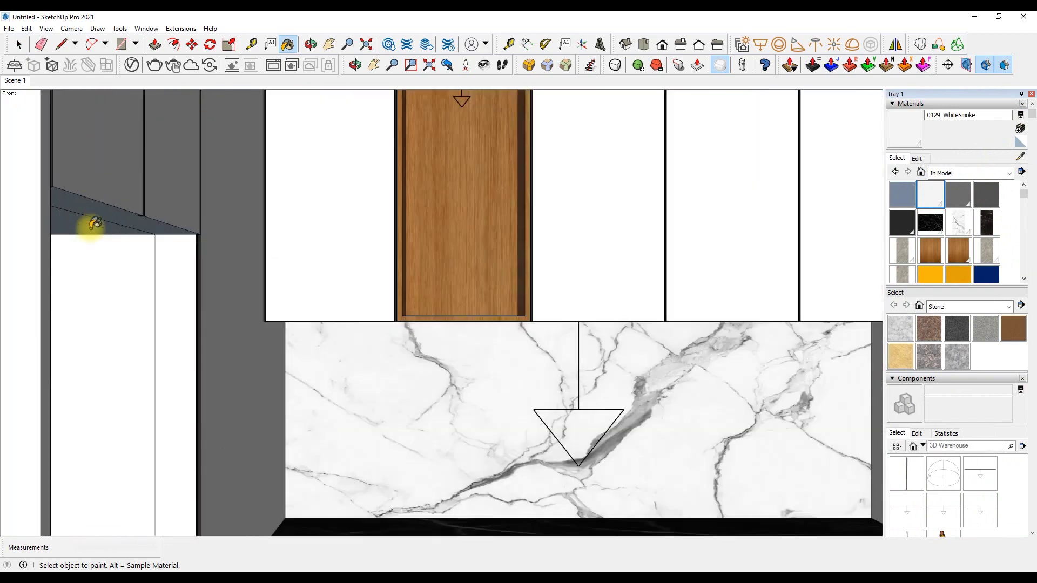
{"action": "scroll", "coordinate": [227, 243], "scroll_direction": "up", "scroll_amount": 3}
{"action": "scroll", "coordinate": [86, 239], "scroll_direction": "up", "scroll_amount": 2}
{"action": "scroll", "coordinate": [125, 241], "scroll_direction": "down", "scroll_amount": 8}
{"action": "scroll", "coordinate": [124, 242], "scroll_direction": "up", "scroll_amount": 2}
{"action": "scroll", "coordinate": [259, 233], "scroll_direction": "down", "scroll_amount": 2}
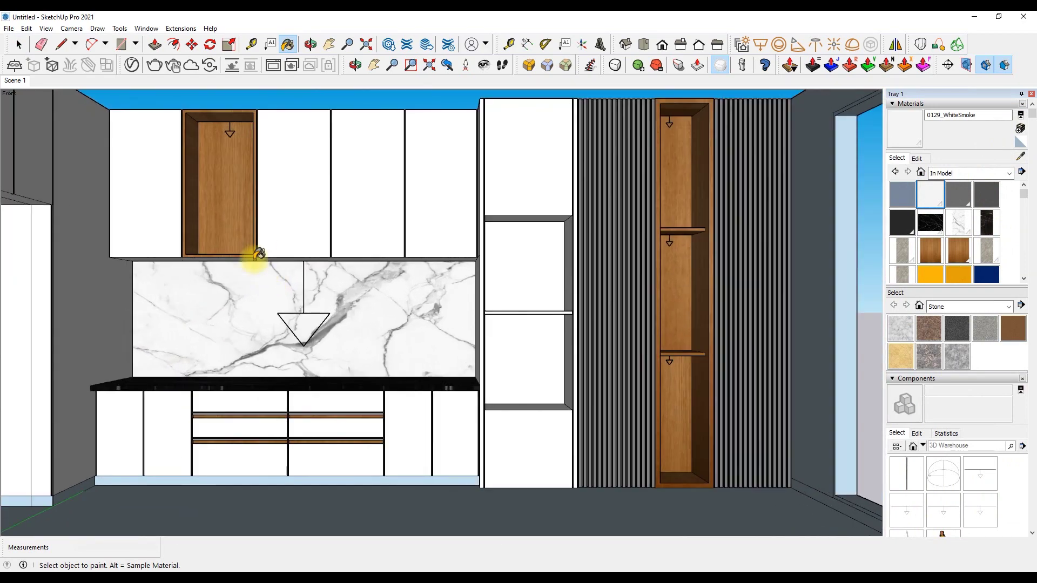
{"action": "scroll", "coordinate": [260, 234], "scroll_direction": "down", "scroll_amount": 1}
- Apply Granite Dark Gray to the window frame, orbiting around the room
{"action": "left_click", "coordinate": [956, 328]}
{"action": "scroll", "coordinate": [729, 432], "scroll_direction": "up", "scroll_amount": 5}
{"action": "scroll", "coordinate": [661, 423], "scroll_direction": "down", "scroll_amount": 1}
{"action": "scroll", "coordinate": [645, 426], "scroll_direction": "down", "scroll_amount": 4}
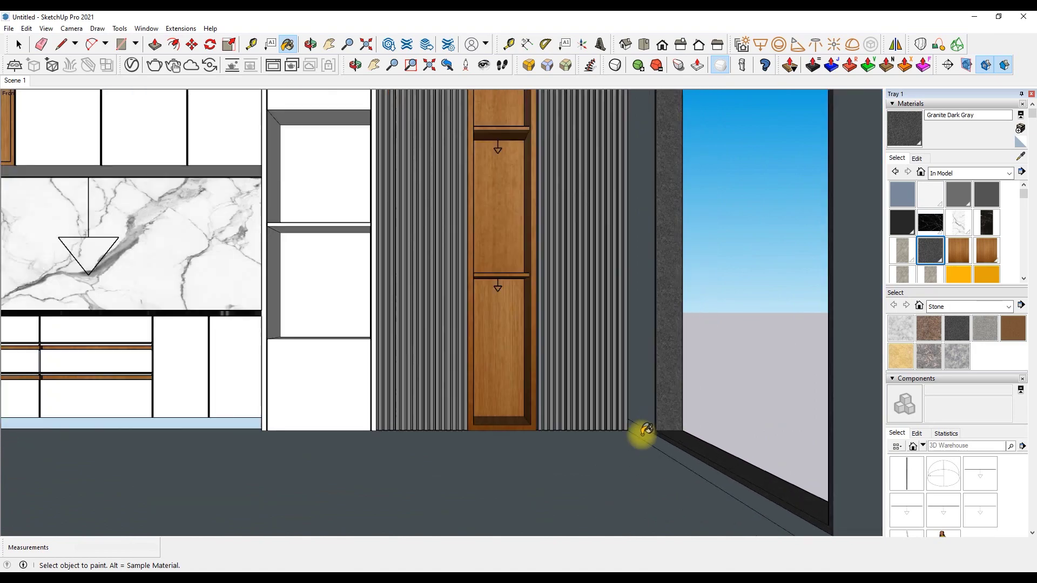
{"action": "key", "text": "o"}
{"action": "left_click_drag", "start_coordinate": [470, 204], "coordinate": [721, 210]}
{"action": "middle_click_drag", "start_coordinate": [721, 210], "coordinate": [719, 254]}
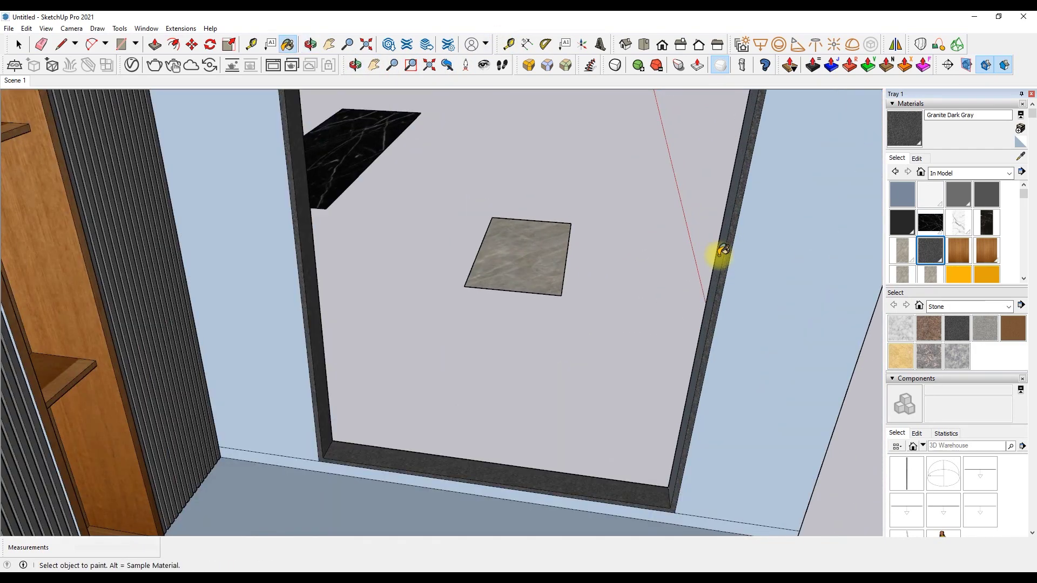
{"action": "middle_click_drag", "start_coordinate": [354, 98], "coordinate": [359, 158]}
- Switch to a slightly tilted Front view and begin importing a beige marble image
{"action": "left_click", "coordinate": [663, 47]}
{"action": "scroll", "coordinate": [303, 254], "scroll_direction": "up", "scroll_amount": 2}
{"action": "mouse_move", "coordinate": [317, 240]}
{"action": "middle_mouse_down"}
{"action": "mouse_move", "coordinate": [500, 322]}
{"action": "mouse_move", "coordinate": [588, 265]}
{"action": "middle_mouse_up"}
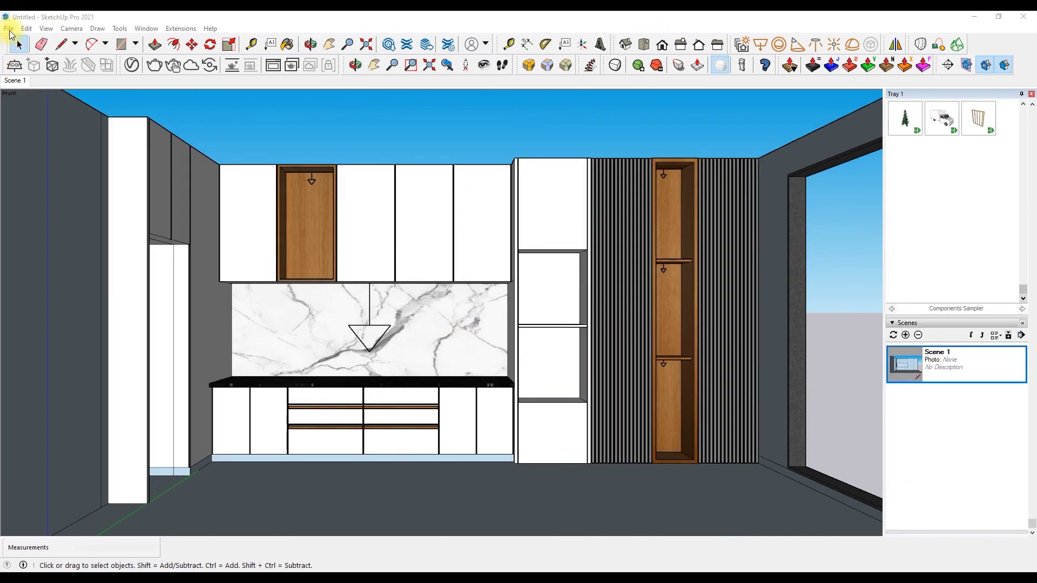
{"action": "left_click", "coordinate": [9, 28]}
{"action": "left_click", "coordinate": [54, 209]}
- Import the beige stone image from Downloads and place it beside the marble slab
{"action": "scroll", "coordinate": [162, 144], "scroll_direction": "down", "scroll_amount": 1}
{"action": "left_click", "coordinate": [49, 169]}
{"action": "left_click", "coordinate": [259, 189]}
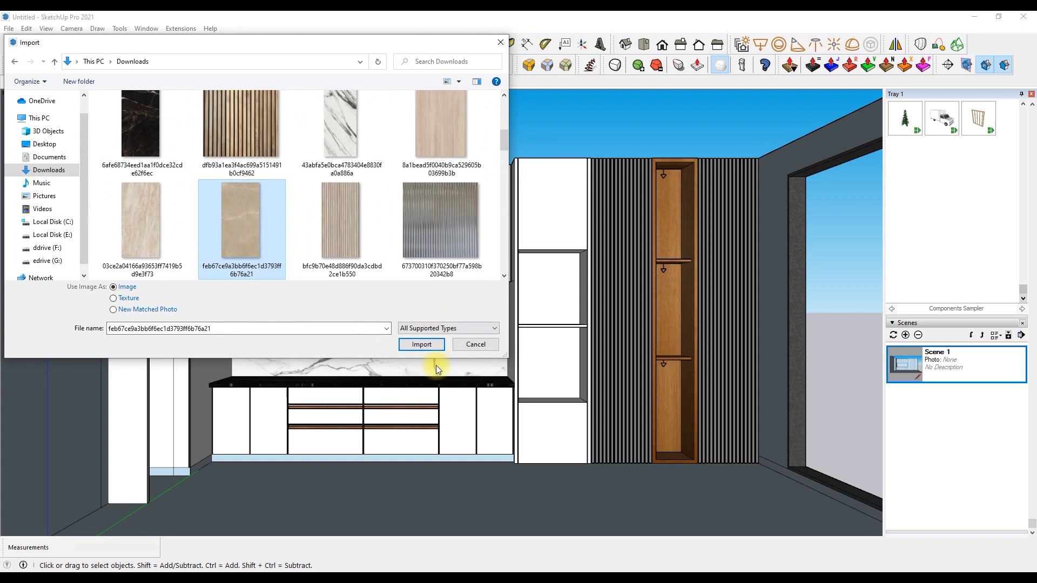
{"action": "left_click", "coordinate": [421, 344]}
{"action": "scroll", "coordinate": [266, 502], "scroll_direction": "down", "scroll_amount": 2}
{"action": "left_click", "coordinate": [243, 533]}
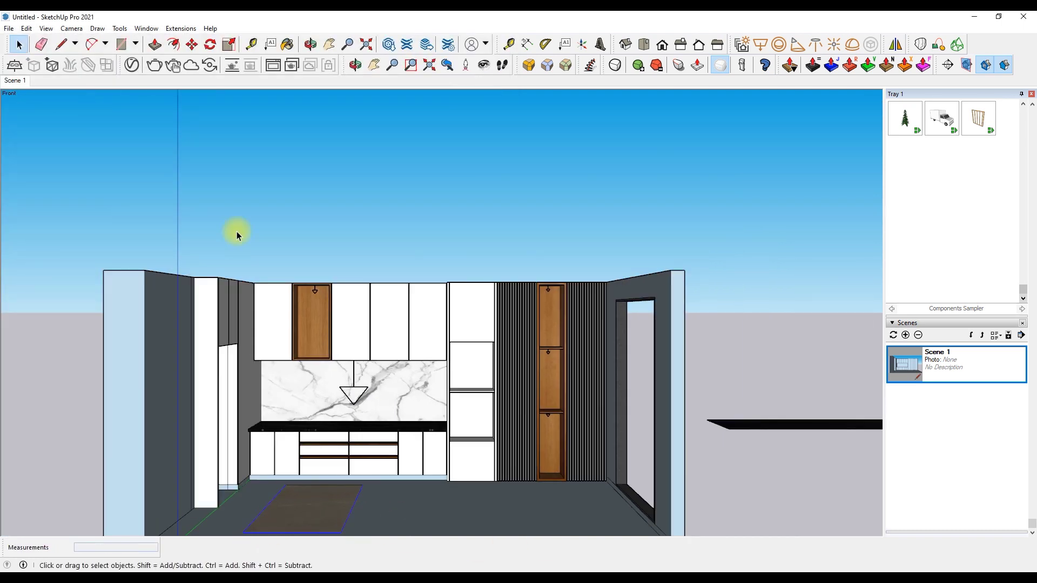
{"action": "left_click_drag", "start_coordinate": [309, 494], "coordinate": [764, 459]}
{"action": "right_click", "coordinate": [763, 459]}
{"action": "left_click", "coordinate": [999, 324]}
{"action": "left_click", "coordinate": [1030, 185]}
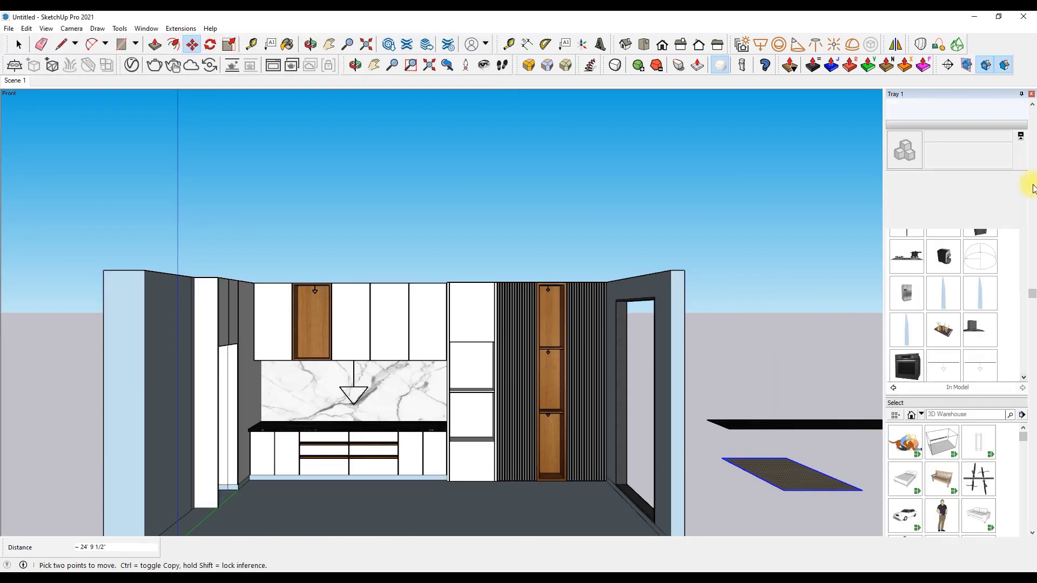
- Sample the beige texture from the image into a new material, Material5
{"action": "left_click_drag", "start_coordinate": [382, 142], "coordinate": [758, 430]}
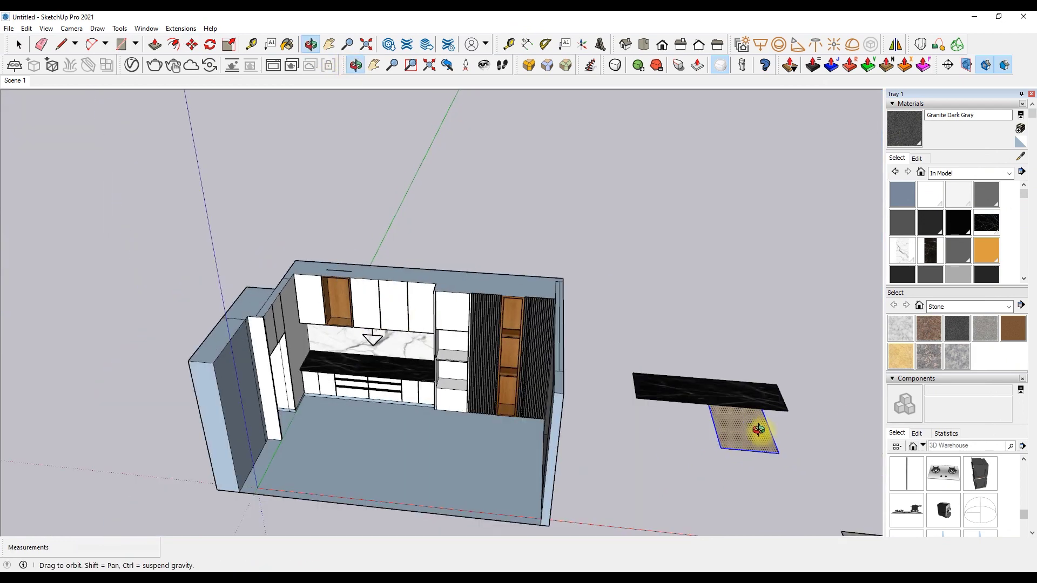
{"action": "left_click", "coordinate": [744, 429], "text": "alt"}
{"action": "scroll", "coordinate": [307, 458], "scroll_direction": "up", "scroll_amount": 5}
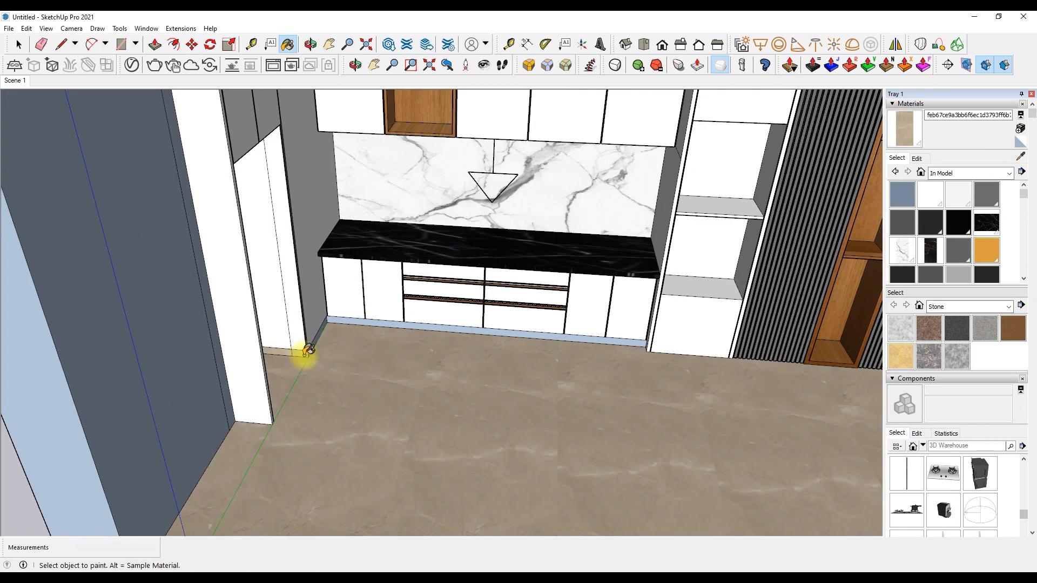
{"action": "scroll", "coordinate": [317, 338], "scroll_direction": "up", "scroll_amount": 3}
{"action": "scroll", "coordinate": [520, 342], "scroll_direction": "down", "scroll_amount": 3}
{"action": "scroll", "coordinate": [520, 342], "scroll_direction": "down", "scroll_amount": 2}
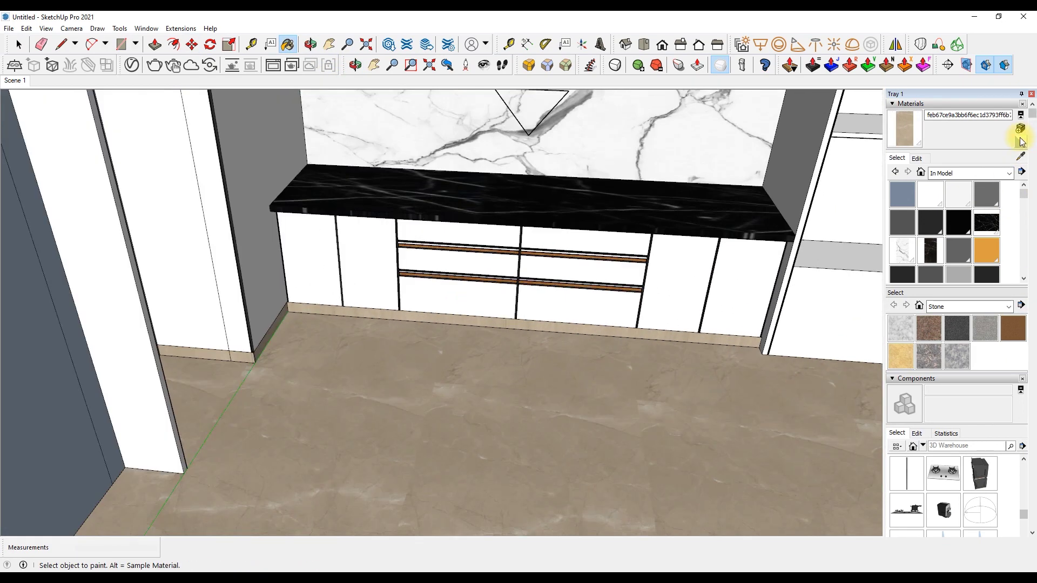
{"action": "left_click", "coordinate": [1020, 128]}
{"action": "key", "text": "Return"}
- Paint the right wall with the white material
{"action": "middle_click_drag", "start_coordinate": [483, 331], "coordinate": [736, 433]}
{"action": "scroll", "coordinate": [816, 422], "scroll_direction": "up", "scroll_amount": 5}
{"action": "scroll", "coordinate": [816, 422], "scroll_direction": "down", "scroll_amount": 5}
{"action": "left_click", "coordinate": [355, 65]}
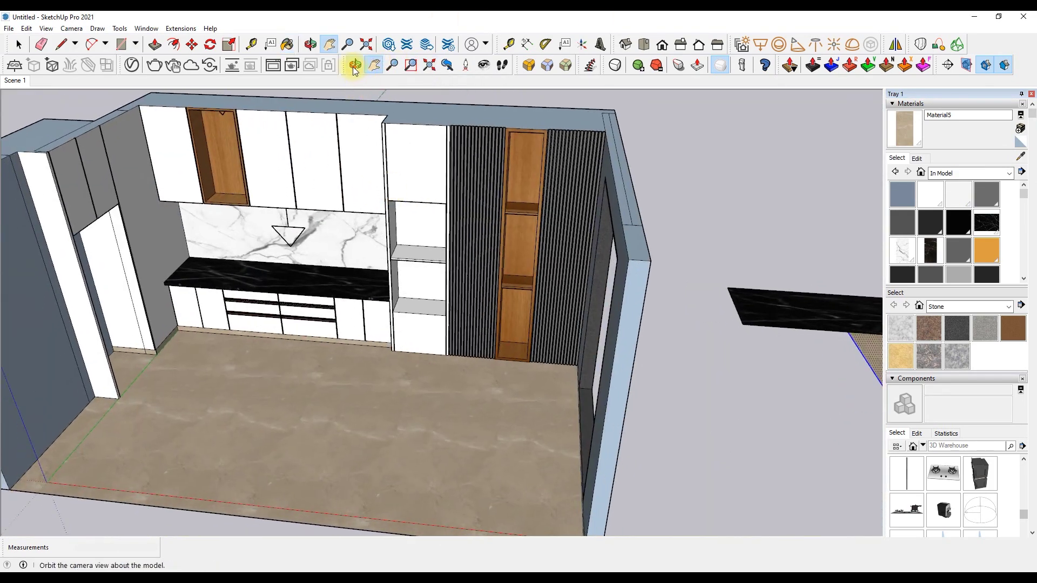
{"action": "left_click_drag", "start_coordinate": [486, 270], "coordinate": [621, 200]}
{"action": "left_click", "coordinate": [937, 196]}
{"action": "left_click", "coordinate": [665, 148]}
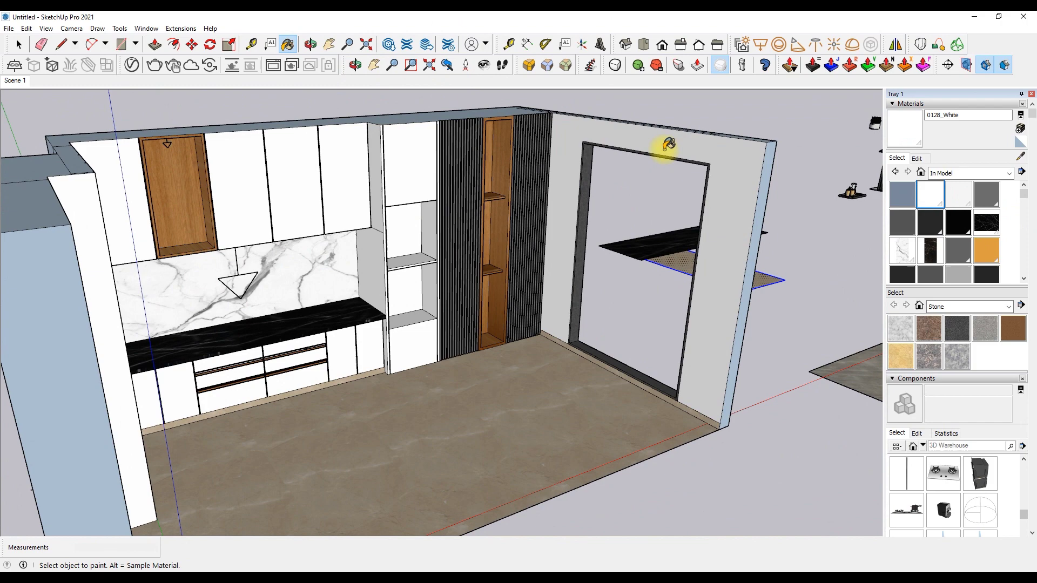
- Pick the plain white colour from the Colors library and orbit to a frontal view
{"action": "left_click", "coordinate": [1007, 176]}
{"action": "left_click", "coordinate": [988, 222]}
{"action": "left_click", "coordinate": [899, 214]}
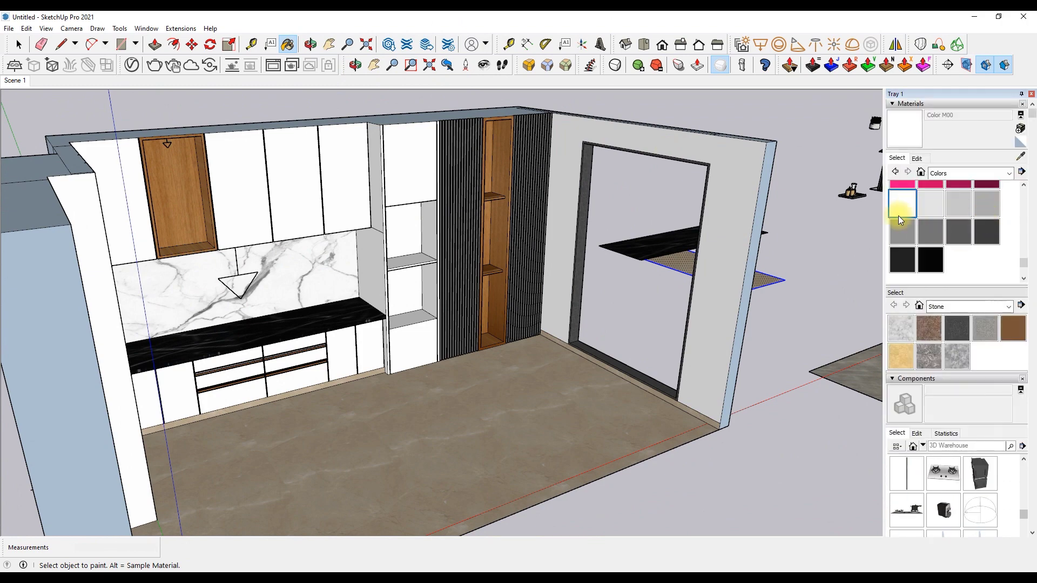
{"action": "left_click", "coordinate": [355, 65]}
{"action": "left_click_drag", "start_coordinate": [378, 108], "coordinate": [879, 207]}
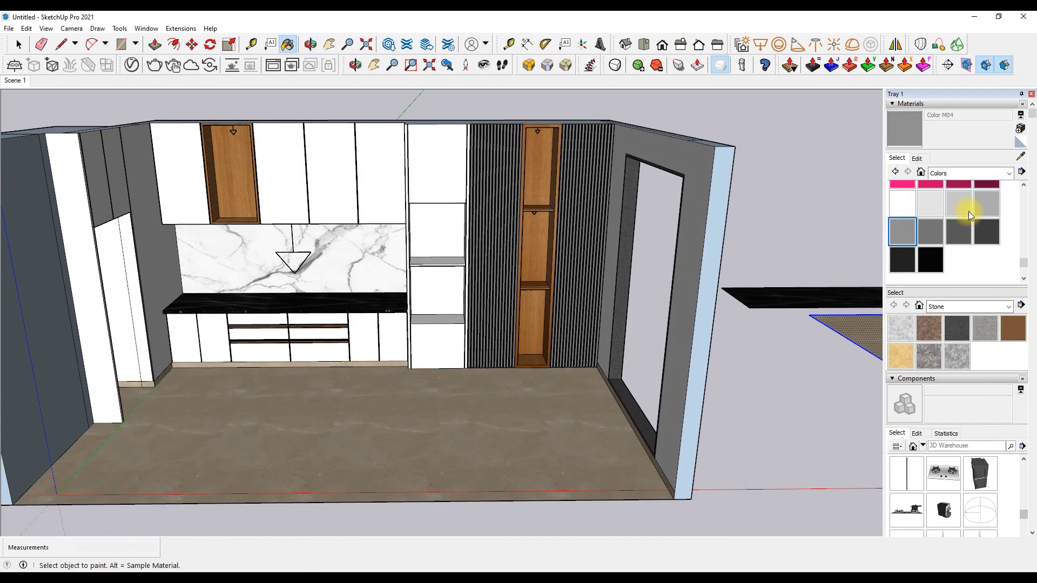
- Set Material5's V-Ray Coat Amount to 0.22, then return to the Scene 1 front view
{"action": "scroll", "coordinate": [59, 281], "scroll_direction": "up", "scroll_amount": 3}
{"action": "scroll", "coordinate": [259, 275], "scroll_direction": "down", "scroll_amount": 2}
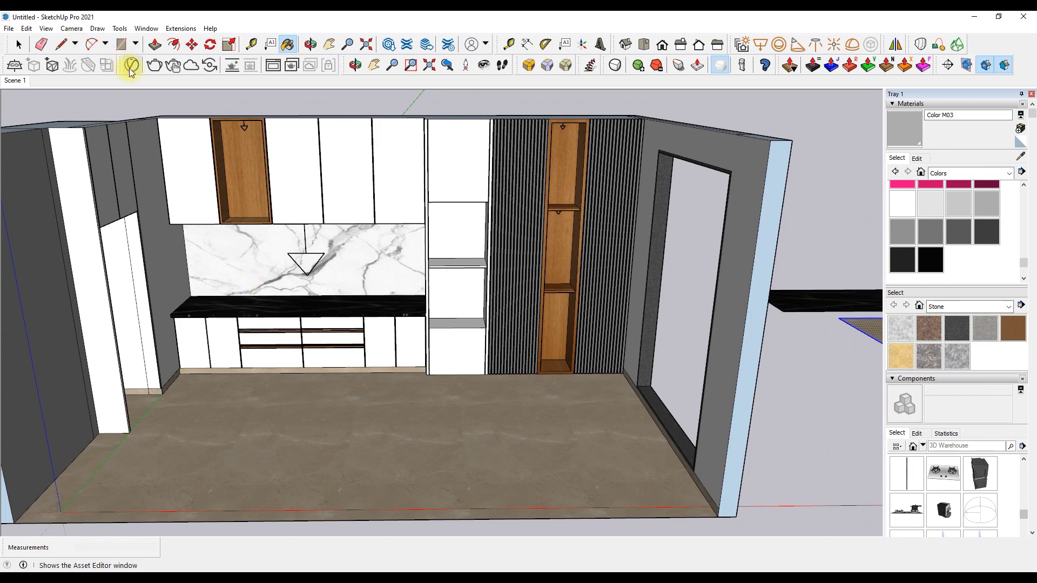
{"action": "left_click", "coordinate": [130, 64]}
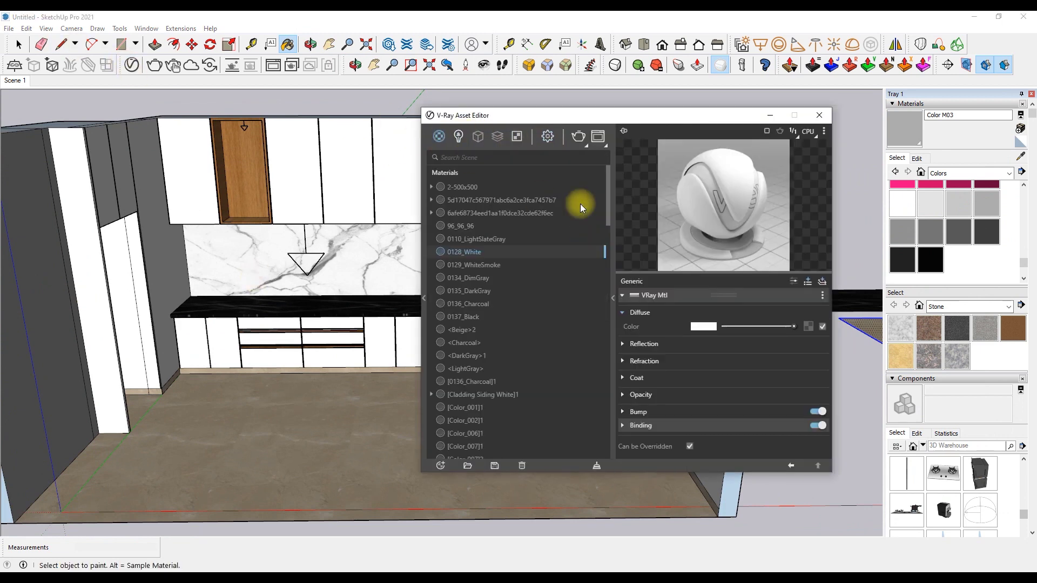
{"action": "left_click", "coordinate": [636, 377]}
{"action": "left_click_drag", "start_coordinate": [727, 392], "coordinate": [737, 391]}
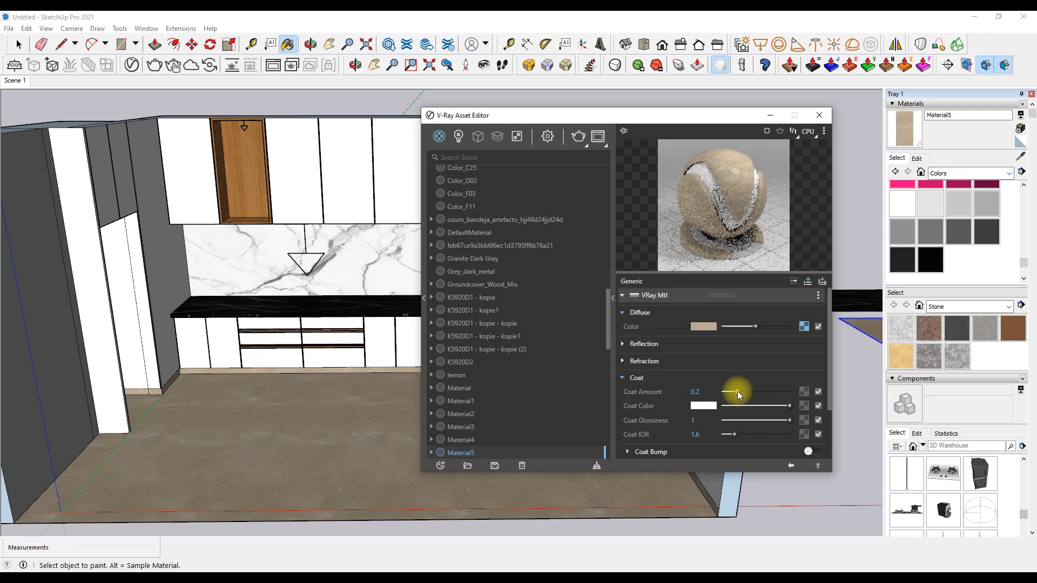
{"action": "left_click", "coordinate": [820, 115]}
{"action": "double_click", "coordinate": [926, 359]}
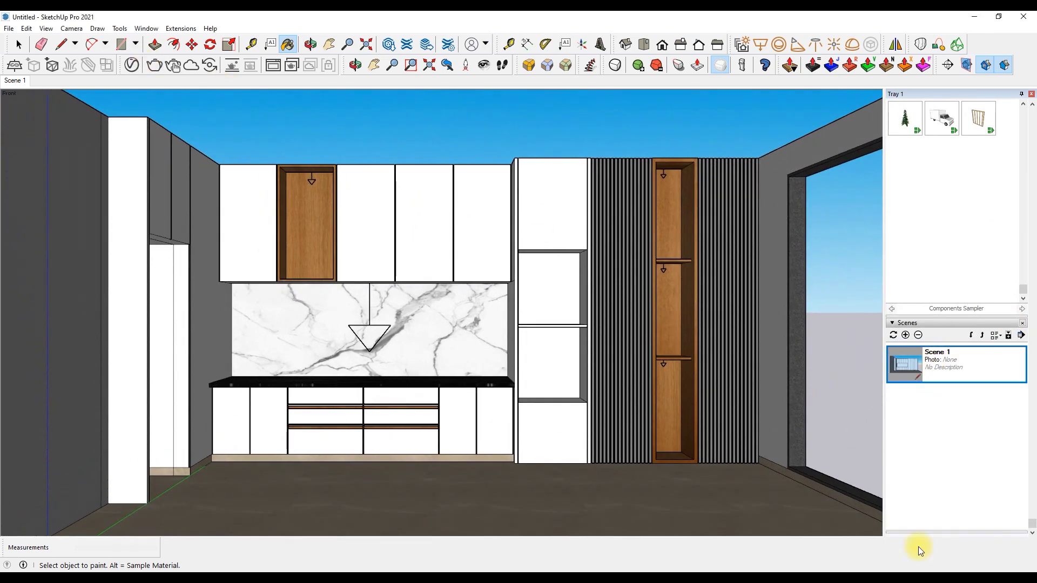
- Push/Pull the right wall outward and return to the Scene 1 view
{"action": "mouse_move", "coordinate": [847, 259]}
{"action": "left_mouse_down"}
{"action": "mouse_move", "coordinate": [664, 286]}
{"action": "mouse_move", "coordinate": [435, 248]}
{"action": "left_mouse_up"}
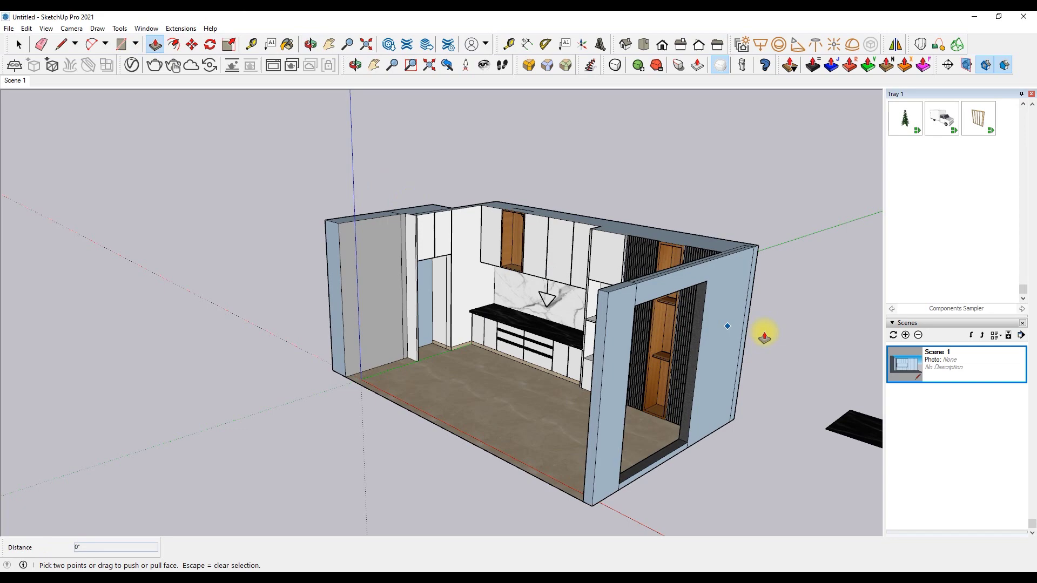
{"action": "left_click", "coordinate": [746, 334]}
{"action": "scroll", "coordinate": [808, 460], "scroll_direction": "down", "scroll_amount": 3}
{"action": "left_click", "coordinate": [808, 460]}
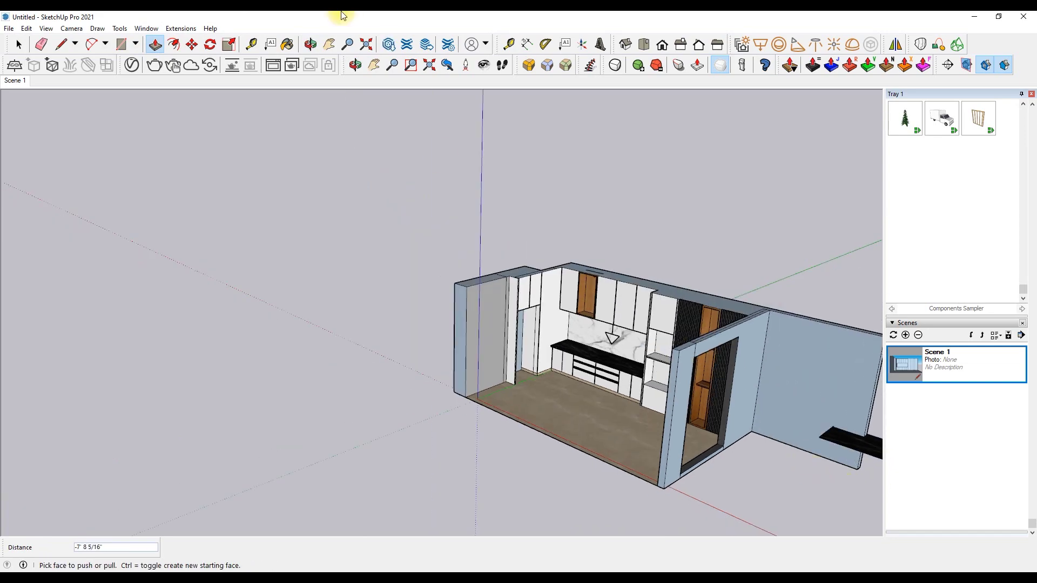
{"action": "double_click", "coordinate": [908, 372]}
- Erase the stray floor rectangle and diagonal line outside the doorway
{"action": "left_click", "coordinate": [376, 65]}
{"action": "left_click_drag", "start_coordinate": [673, 266], "coordinate": [436, 267]}
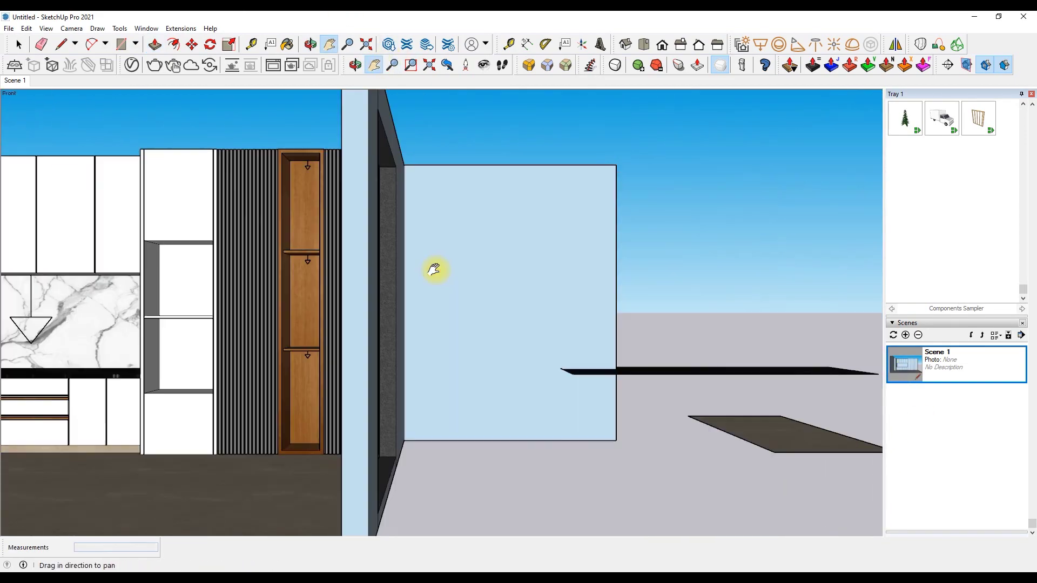
{"action": "middle_click_drag", "start_coordinate": [627, 394], "coordinate": [695, 359]}
{"action": "key", "text": "e"}
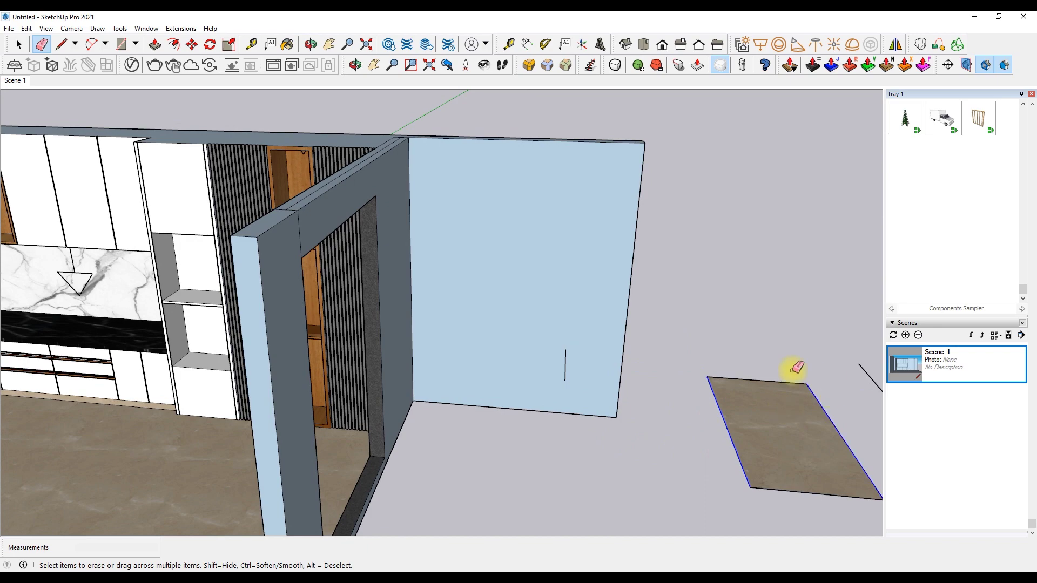
{"action": "left_click_drag", "start_coordinate": [795, 368], "coordinate": [681, 381]}
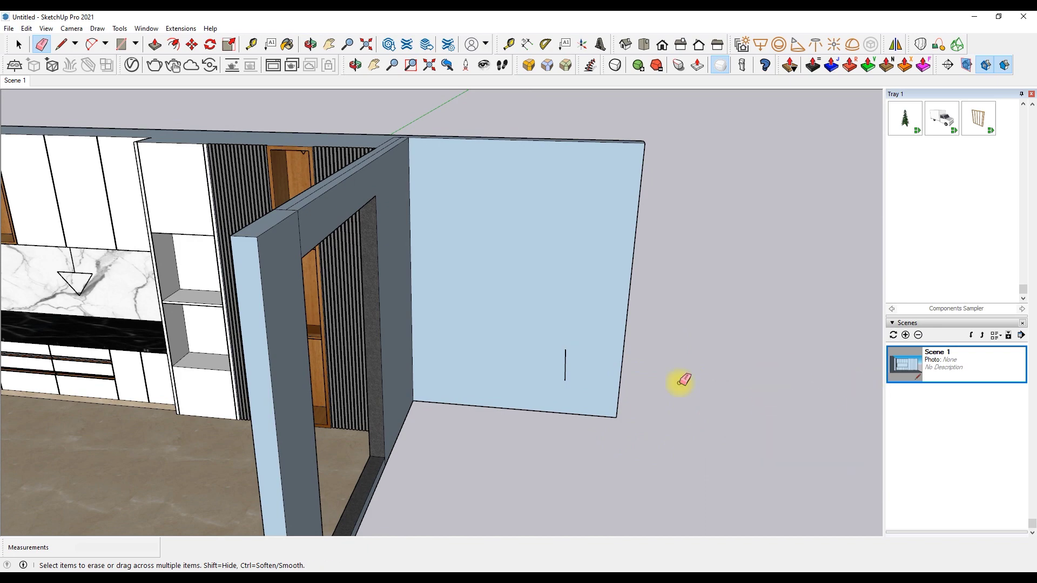
- Draw a new floor rectangle beyond the doorway, then view the kitchen from above
{"action": "left_click", "coordinate": [413, 401]}
{"action": "scroll", "coordinate": [539, 513], "scroll_direction": "down", "scroll_amount": 3}
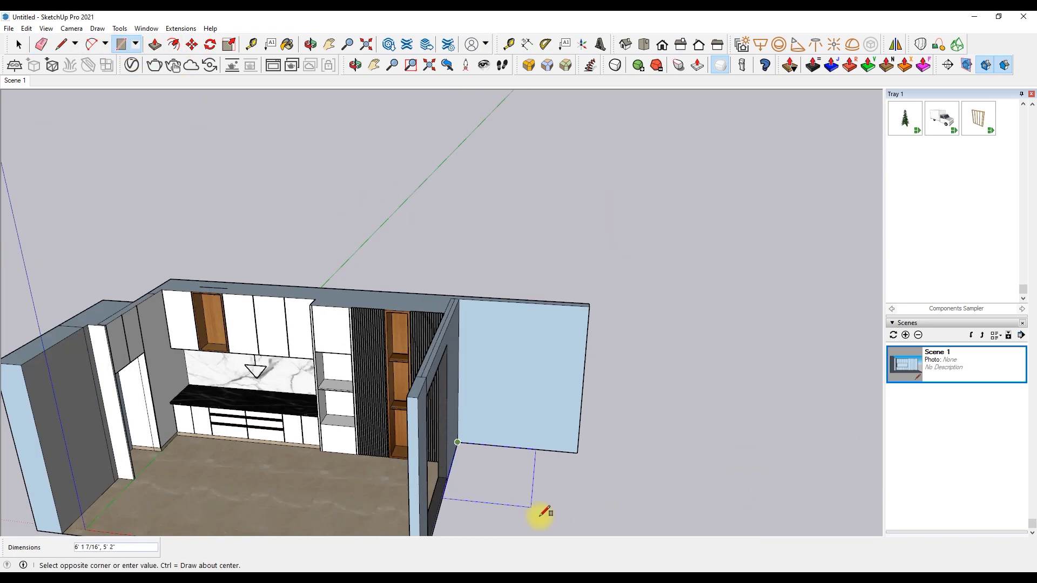
{"action": "scroll", "coordinate": [539, 514], "scroll_direction": "down", "scroll_amount": 2}
{"action": "left_click", "coordinate": [570, 536]}
{"action": "left_click", "coordinate": [907, 366]}
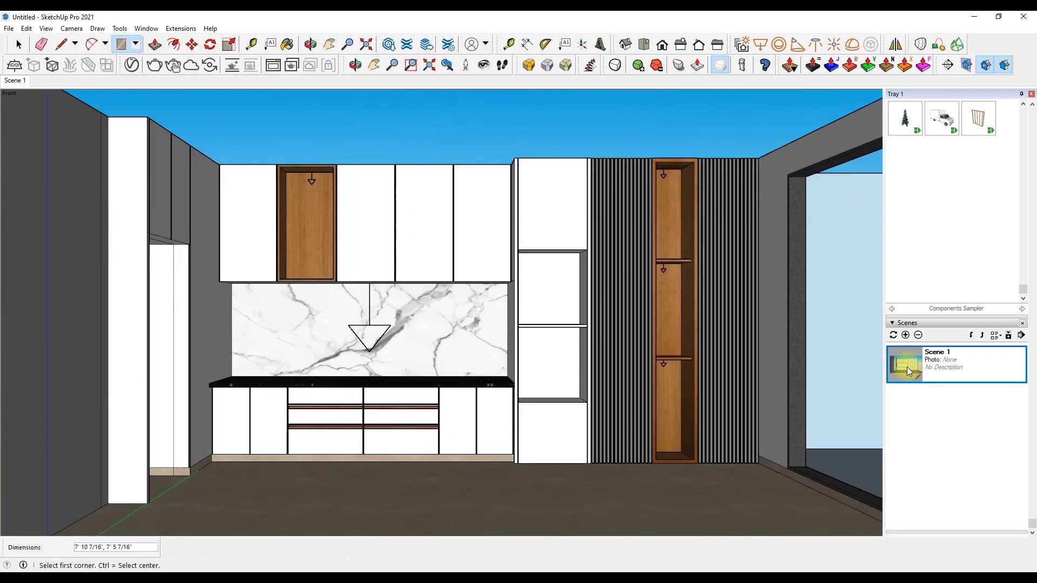
{"action": "middle_click_drag", "start_coordinate": [331, 134], "coordinate": [495, 196], "text": "shift"}
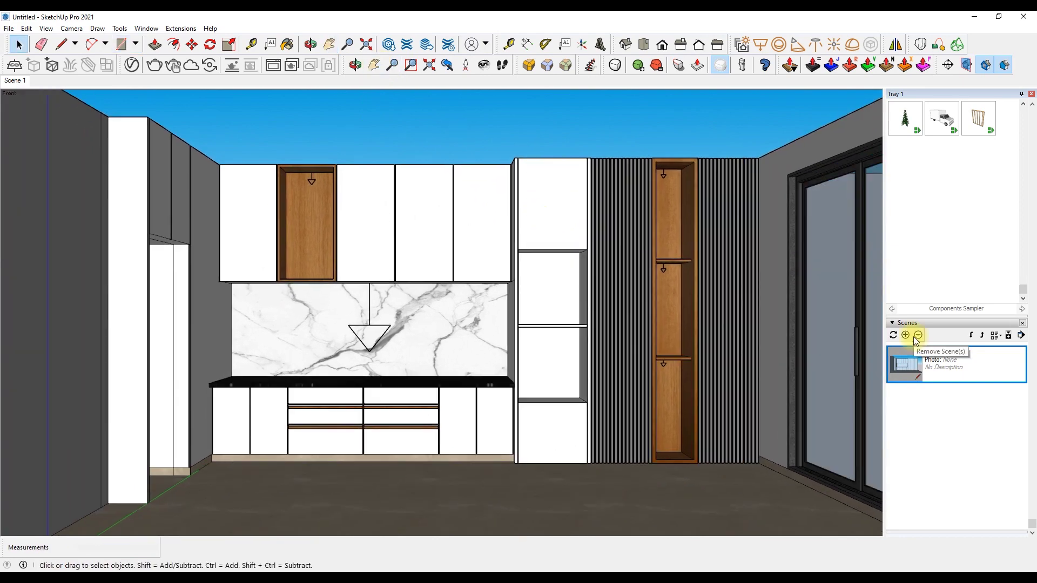
{"action": "scroll", "coordinate": [397, 216], "scroll_direction": "down", "scroll_amount": 3}
{"action": "middle_click_drag", "start_coordinate": [378, 227], "coordinate": [398, 185]}
{"action": "left_click", "coordinate": [61, 44]}
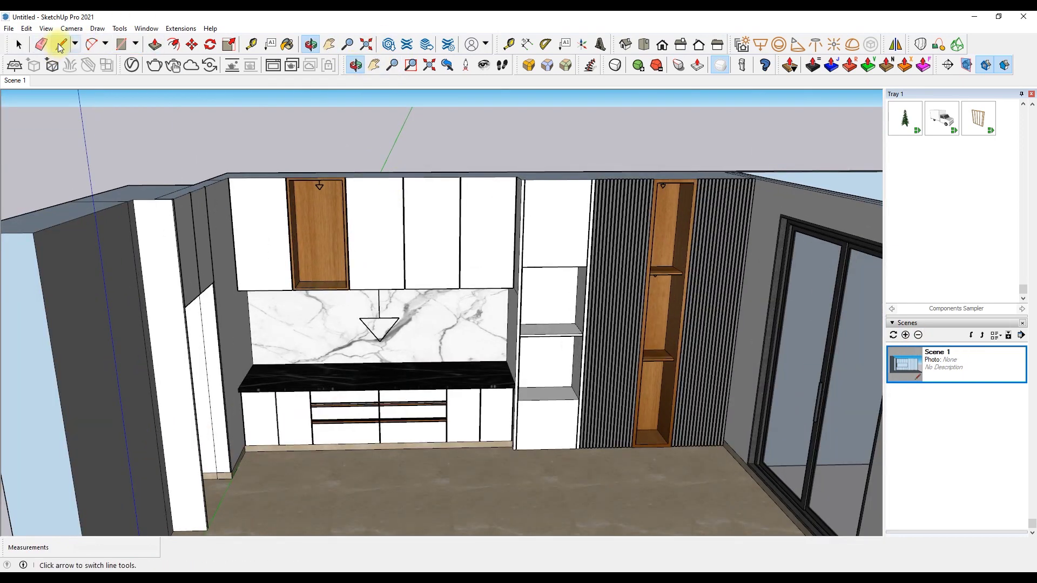
{"action": "middle_click_drag", "start_coordinate": [254, 216], "coordinate": [301, 196]}
{"action": "right_click", "coordinate": [301, 196]}
- Draw a line across the wall tops and Push/Pull the face into a ceiling slab
{"action": "key", "text": "Escape"}
{"action": "left_click", "coordinate": [211, 160]}
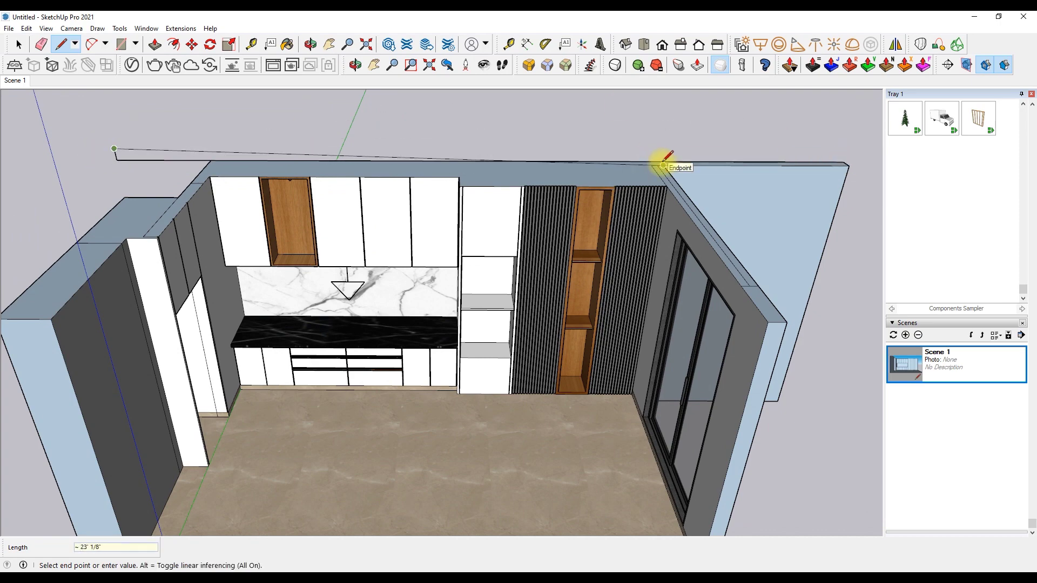
{"action": "scroll", "coordinate": [662, 151], "scroll_direction": "up", "scroll_amount": 3}
{"action": "left_click", "coordinate": [154, 44]}
{"action": "scroll", "coordinate": [370, 185], "scroll_direction": "down", "scroll_amount": 5}
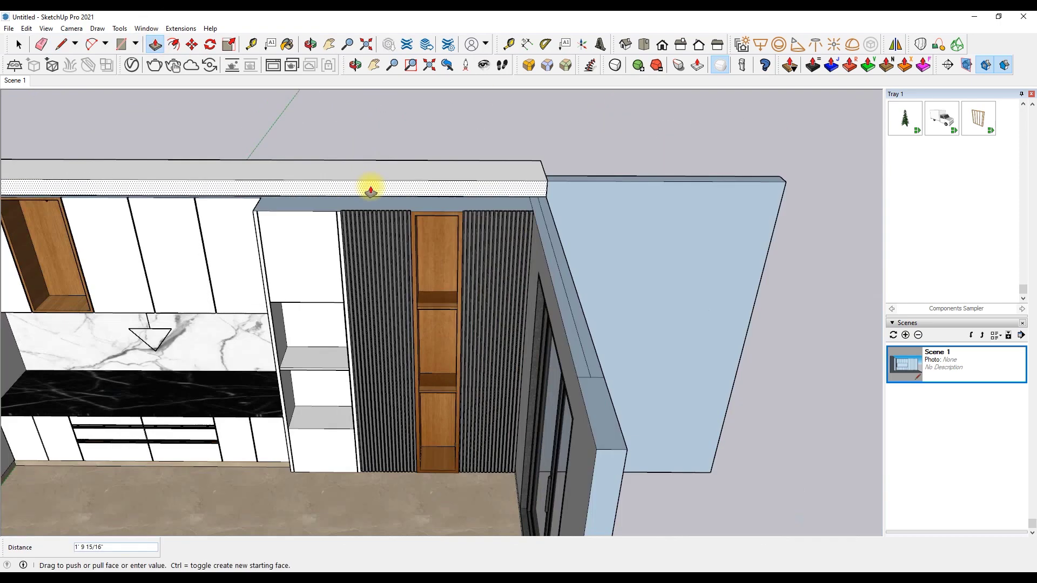
{"action": "scroll", "coordinate": [509, 321], "scroll_direction": "up", "scroll_amount": 5}
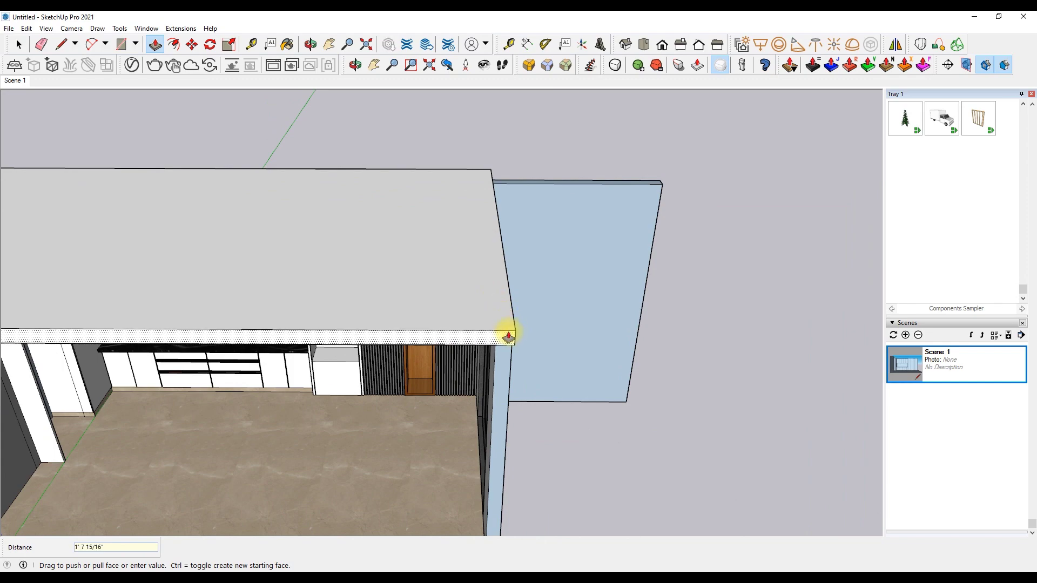
{"action": "left_click", "coordinate": [355, 65]}
{"action": "left_click_drag", "start_coordinate": [432, 162], "coordinate": [594, 148]}
{"action": "scroll", "coordinate": [261, 159], "scroll_direction": "up", "scroll_amount": 4}
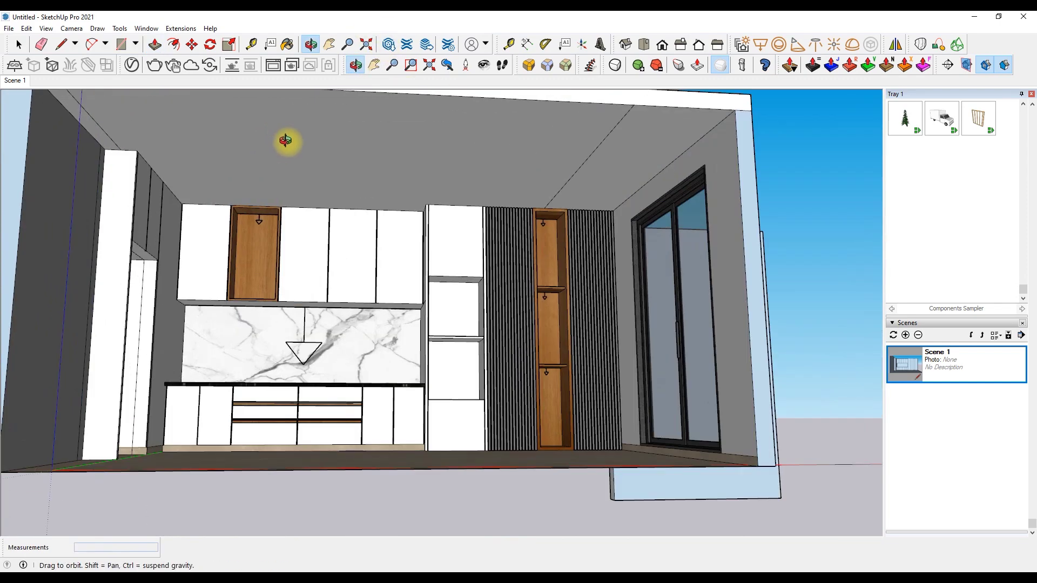
- Trace a ceiling edge line from the slat wall's top corner to the left wall
{"action": "key", "text": "e"}
{"action": "scroll", "coordinate": [562, 220], "scroll_direction": "up", "scroll_amount": 5}
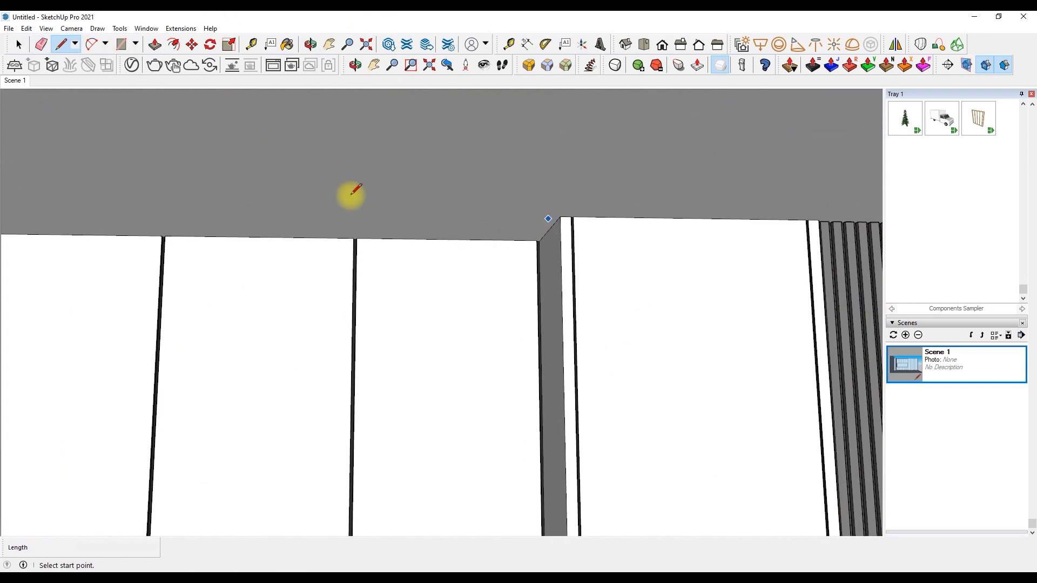
{"action": "left_click", "coordinate": [764, 220]}
{"action": "scroll", "coordinate": [777, 214], "scroll_direction": "up", "scroll_amount": 3}
{"action": "scroll", "coordinate": [664, 212], "scroll_direction": "down", "scroll_amount": 2}
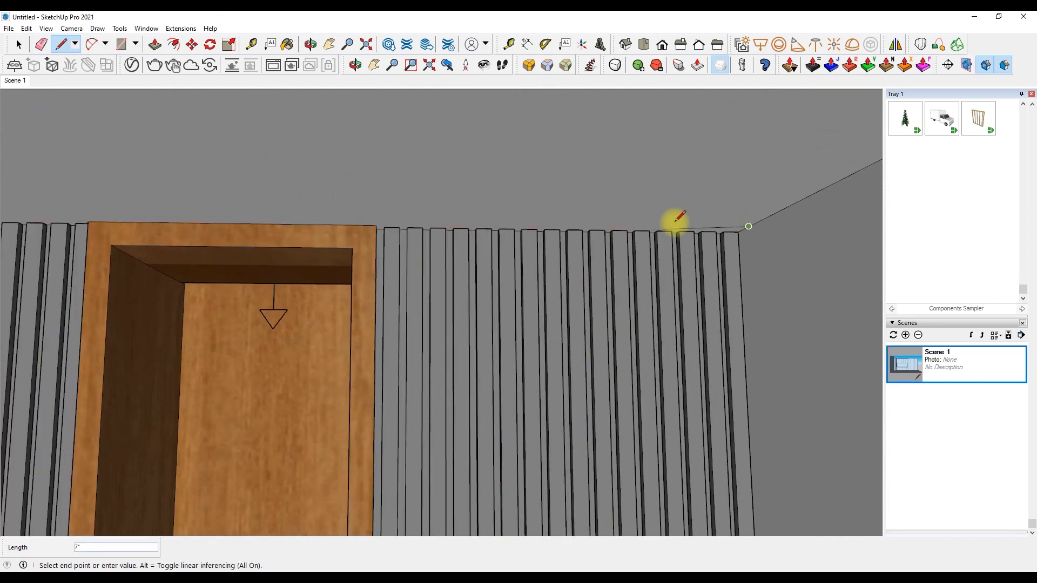
{"action": "scroll", "coordinate": [180, 232], "scroll_direction": "down", "scroll_amount": 3}
{"action": "scroll", "coordinate": [93, 202], "scroll_direction": "up", "scroll_amount": 3}
{"action": "scroll", "coordinate": [84, 209], "scroll_direction": "up", "scroll_amount": 2}
{"action": "left_click", "coordinate": [84, 210]}
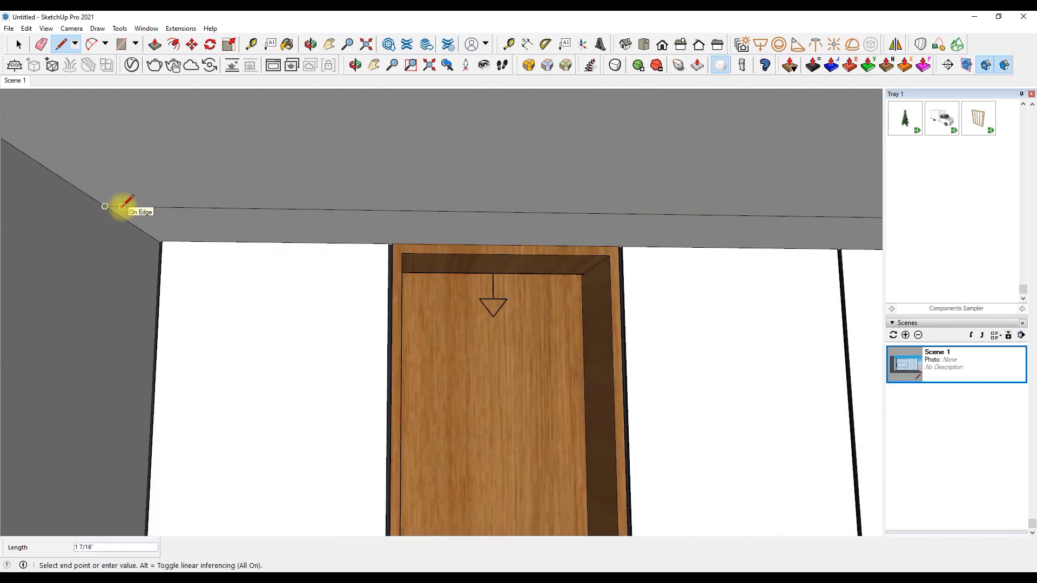
- Finish the 9'11" edge line at the ceiling corner and return to Scene 1
{"action": "scroll", "coordinate": [231, 166], "scroll_direction": "down", "scroll_amount": 3}
{"action": "scroll", "coordinate": [248, 185], "scroll_direction": "up", "scroll_amount": 2}
{"action": "scroll", "coordinate": [243, 173], "scroll_direction": "up", "scroll_amount": 2}
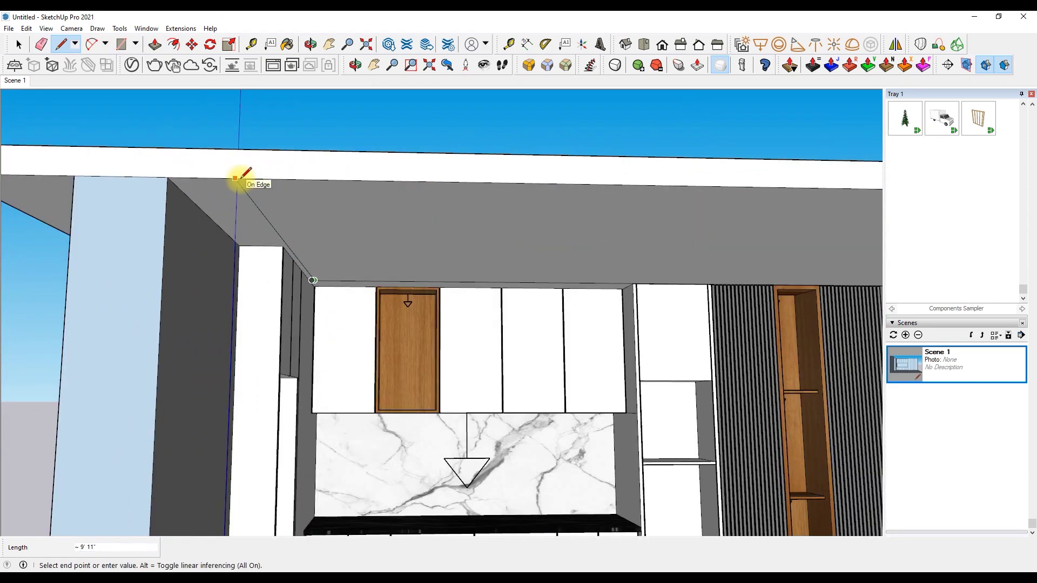
{"action": "scroll", "coordinate": [241, 178], "scroll_direction": "up", "scroll_amount": 1}
{"action": "left_click", "coordinate": [241, 179]}
{"action": "key", "text": "e"}
{"action": "scroll", "coordinate": [243, 216], "scroll_direction": "down", "scroll_amount": 2}
{"action": "scroll", "coordinate": [146, 181], "scroll_direction": "down", "scroll_amount": 1}
{"action": "left_click", "coordinate": [905, 362]}
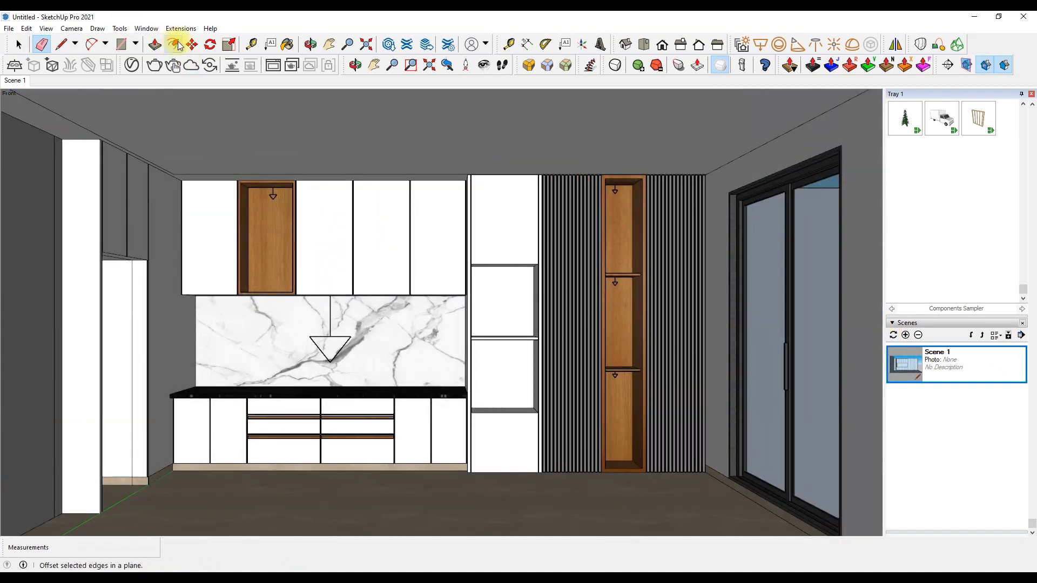
- Offset the ceiling face twice to create two nested inset borders
{"action": "middle_click_drag", "start_coordinate": [378, 94], "coordinate": [382, 135]}
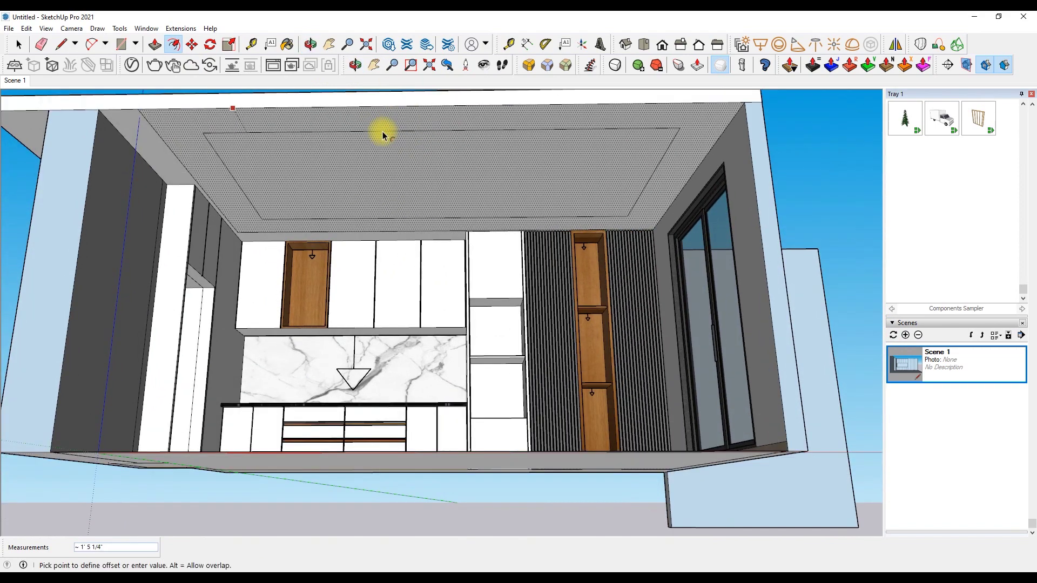
{"action": "left_click", "coordinate": [382, 135]}
{"action": "scroll", "coordinate": [282, 208], "scroll_direction": "up", "scroll_amount": 3}
{"action": "scroll", "coordinate": [305, 188], "scroll_direction": "down", "scroll_amount": 3}
{"action": "scroll", "coordinate": [173, 139], "scroll_direction": "up", "scroll_amount": 3}
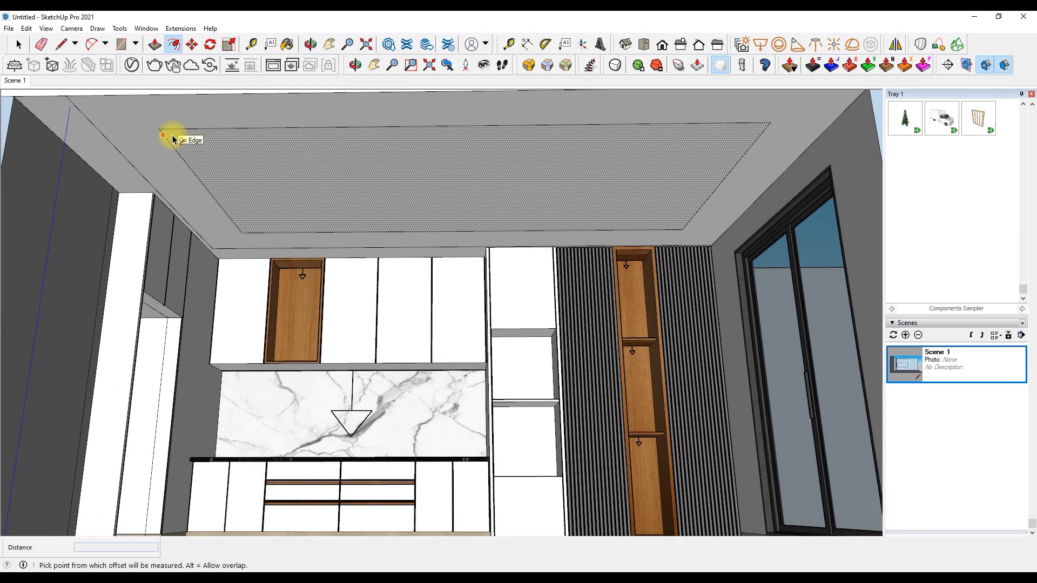
{"action": "left_click", "coordinate": [560, 132]}
{"action": "left_click", "coordinate": [528, 138]}
- Push/Pull the inner tray face, then return to the Select tool
{"action": "middle_click_drag", "start_coordinate": [356, 122], "coordinate": [363, 121]}
{"action": "left_click", "coordinate": [155, 44]}
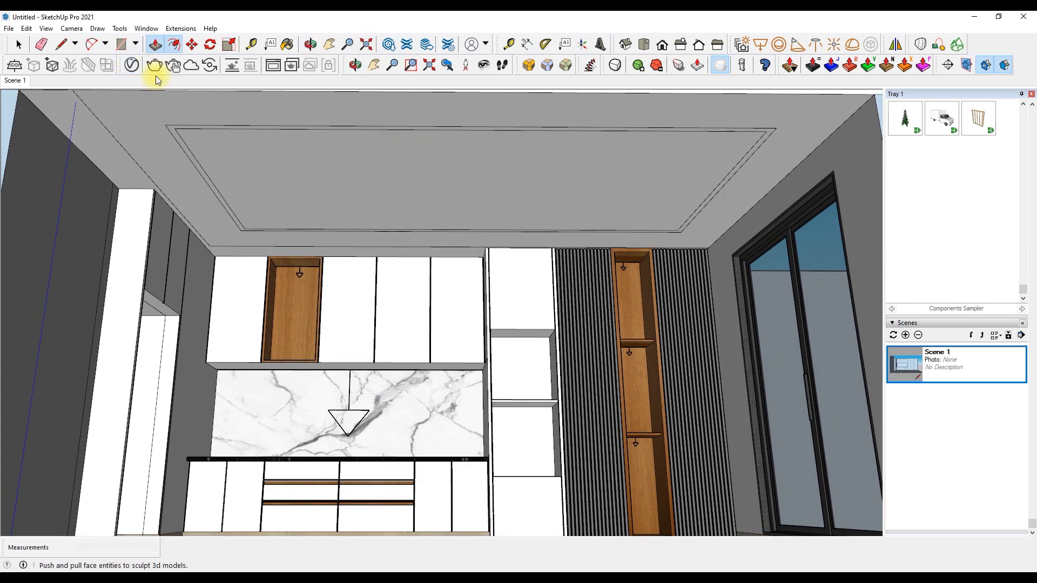
{"action": "key", "text": "space"}
{"action": "scroll", "coordinate": [176, 128], "scroll_direction": "up", "scroll_amount": 2}
{"action": "scroll", "coordinate": [124, 92], "scroll_direction": "down", "scroll_amount": 5}
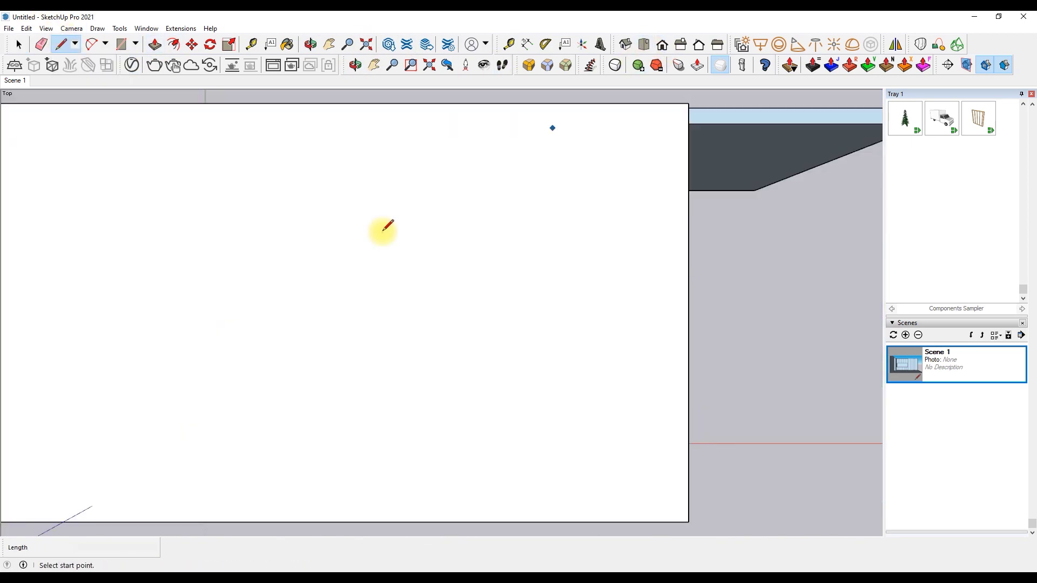
- Draw a long narrow rectangle in the top view
{"action": "left_click", "coordinate": [446, 325]}
{"action": "left_click", "coordinate": [435, 306]}
{"action": "scroll", "coordinate": [432, 308], "scroll_direction": "up", "scroll_amount": 2}
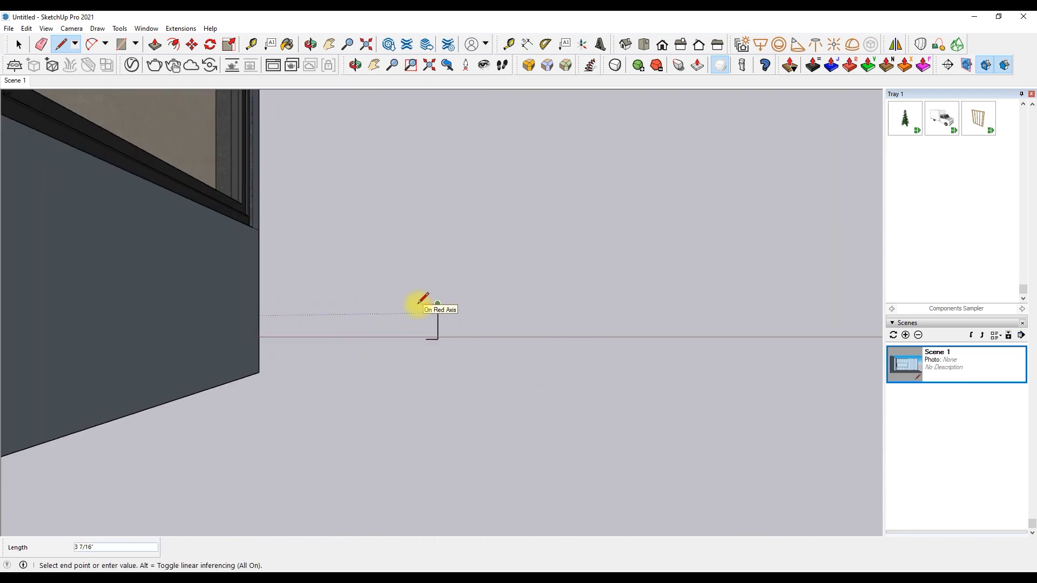
{"action": "scroll", "coordinate": [418, 303], "scroll_direction": "down", "scroll_amount": 2}
{"action": "left_click", "coordinate": [423, 340]}
{"action": "scroll", "coordinate": [439, 311], "scroll_direction": "up", "scroll_amount": 2}
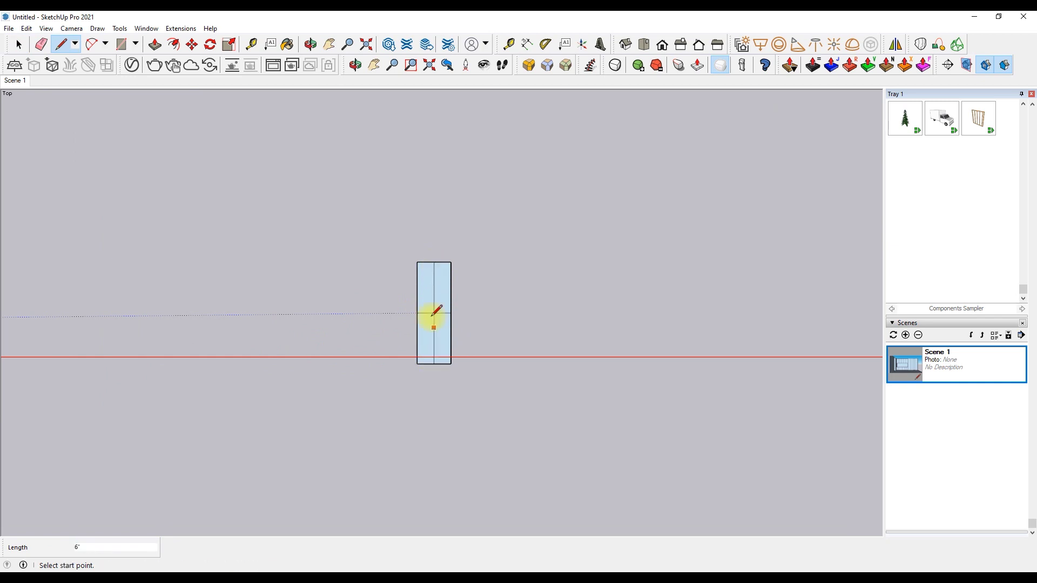
{"action": "scroll", "coordinate": [433, 312], "scroll_direction": "up", "scroll_amount": 2}
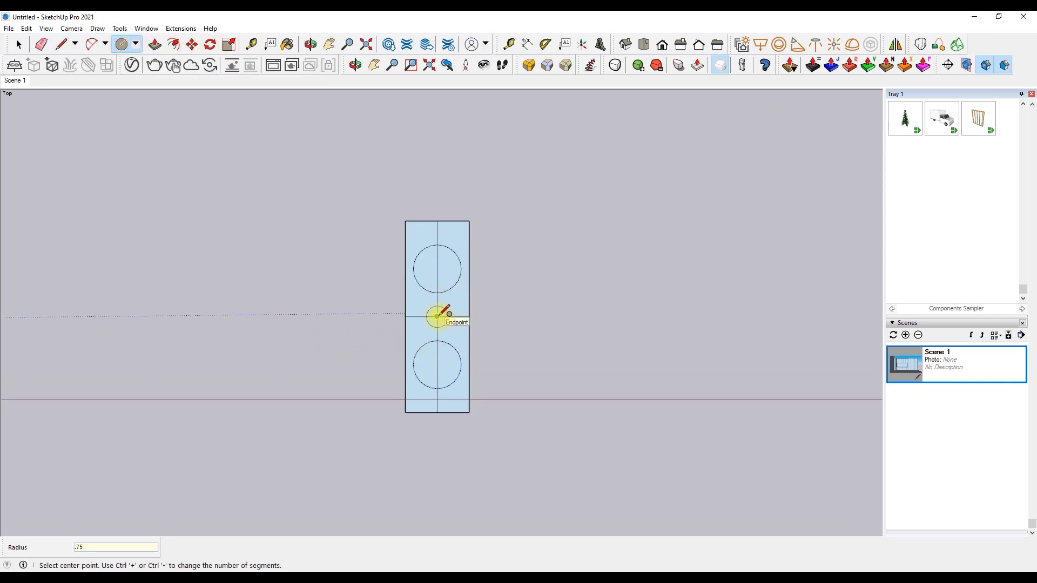
- Add three equal circles spaced down the rectangle, using vertical guide lines
{"action": "left_click", "coordinate": [437, 340]}
{"action": "key", "text": "space"}
{"action": "scroll", "coordinate": [434, 351], "scroll_direction": "up", "scroll_amount": 2}
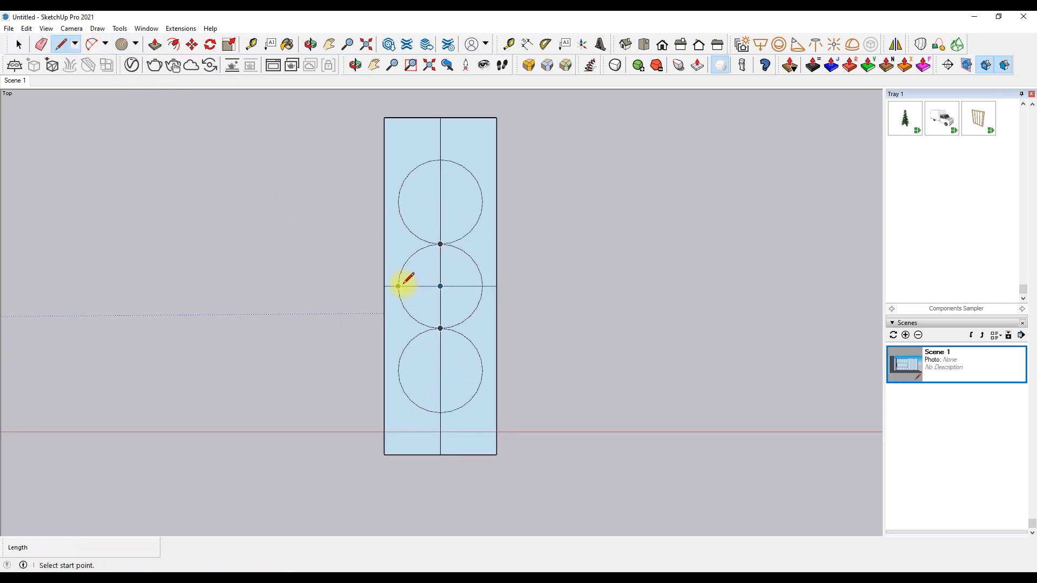
{"action": "left_click", "coordinate": [398, 119]}
{"action": "scroll", "coordinate": [452, 358], "scroll_direction": "down", "scroll_amount": 2}
{"action": "scroll", "coordinate": [451, 358], "scroll_direction": "up", "scroll_amount": 1}
{"action": "left_click", "coordinate": [482, 370]}
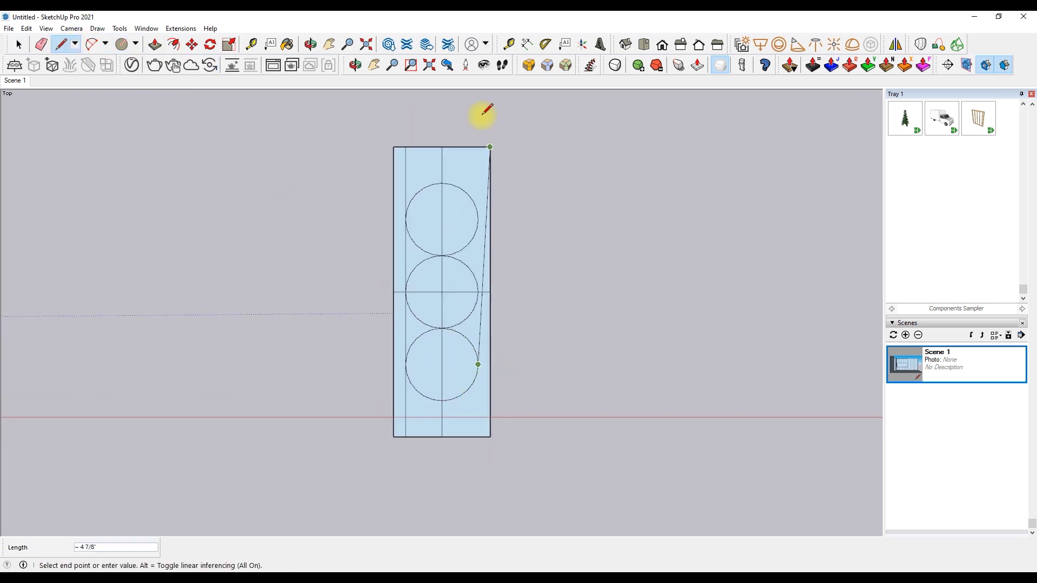
- Erase the guide lines, leaving the rectangle with its three circles
{"action": "key", "text": "e"}
{"action": "scroll", "coordinate": [440, 216], "scroll_direction": "up", "scroll_amount": 3}
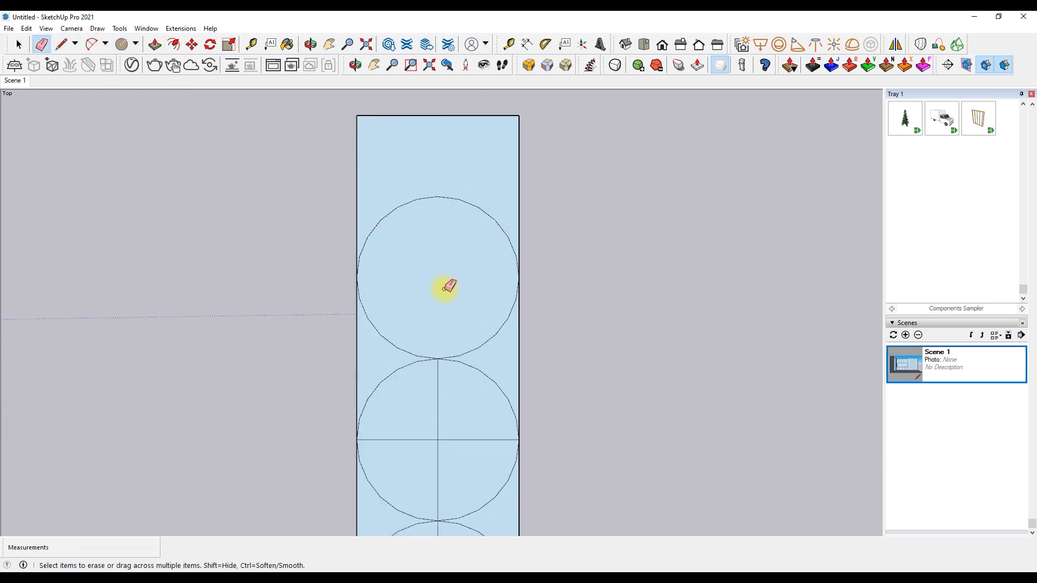
{"action": "scroll", "coordinate": [434, 331], "scroll_direction": "down", "scroll_amount": 2}
{"action": "scroll", "coordinate": [428, 421], "scroll_direction": "down", "scroll_amount": 1}
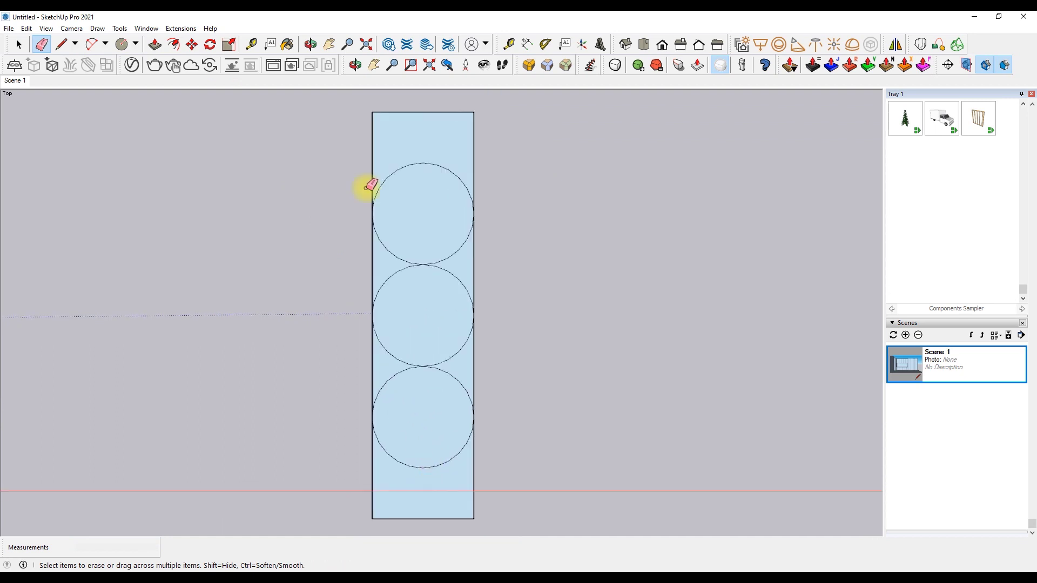
{"action": "middle_click_drag", "start_coordinate": [419, 439], "coordinate": [400, 125]}
{"action": "scroll", "coordinate": [957, 248], "scroll_direction": "up", "scroll_amount": 2}
{"action": "scroll", "coordinate": [957, 249], "scroll_direction": "up", "scroll_amount": 5}
{"action": "scroll", "coordinate": [950, 162], "scroll_direction": "down", "scroll_amount": 3}
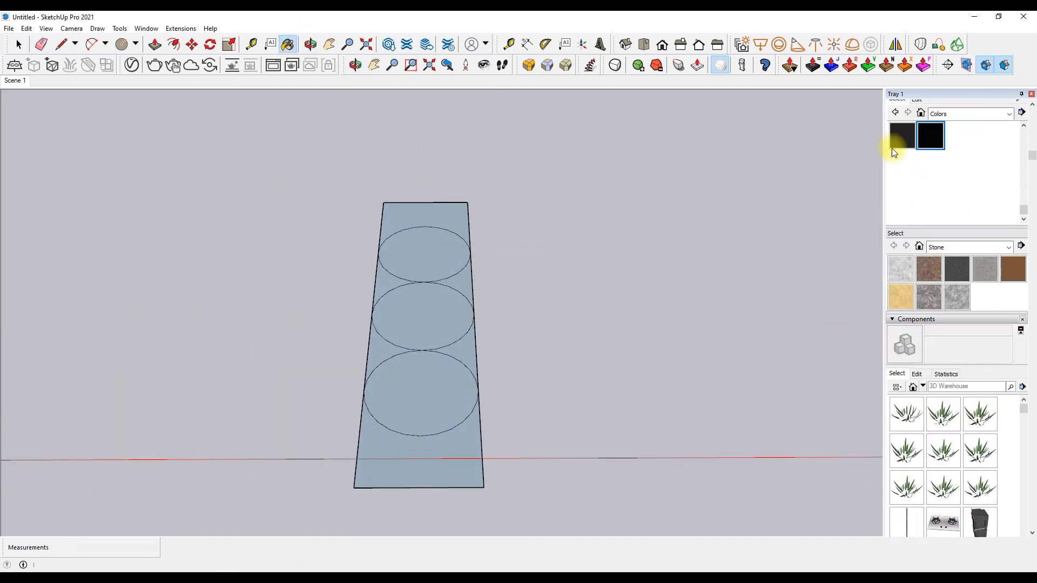
- Paint the panel black and Push/Pull the circles up slightly
{"action": "left_click", "coordinate": [383, 320]}
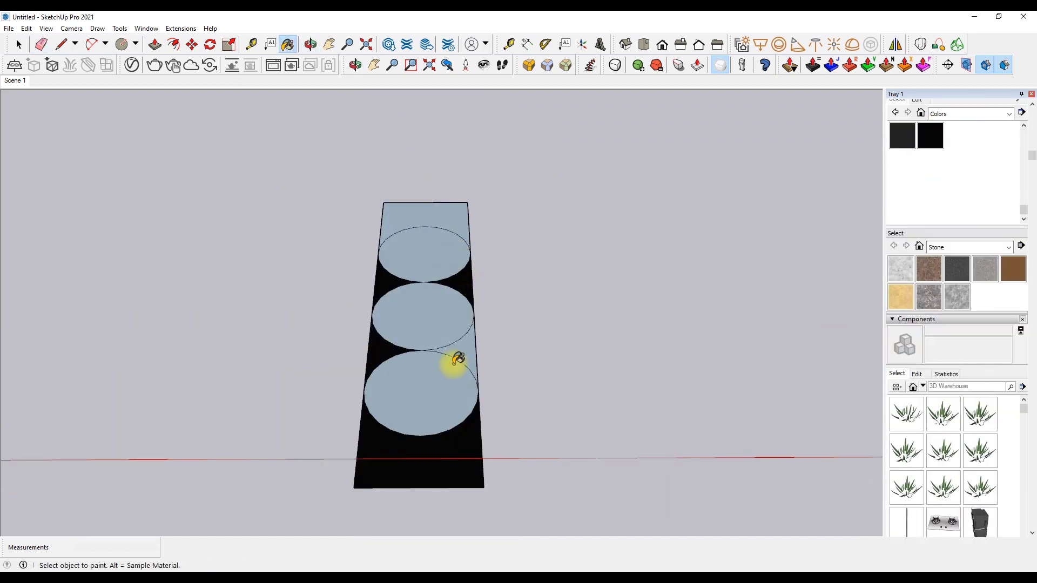
{"action": "left_click", "coordinate": [431, 258]}
{"action": "double_click", "coordinate": [424, 316]}
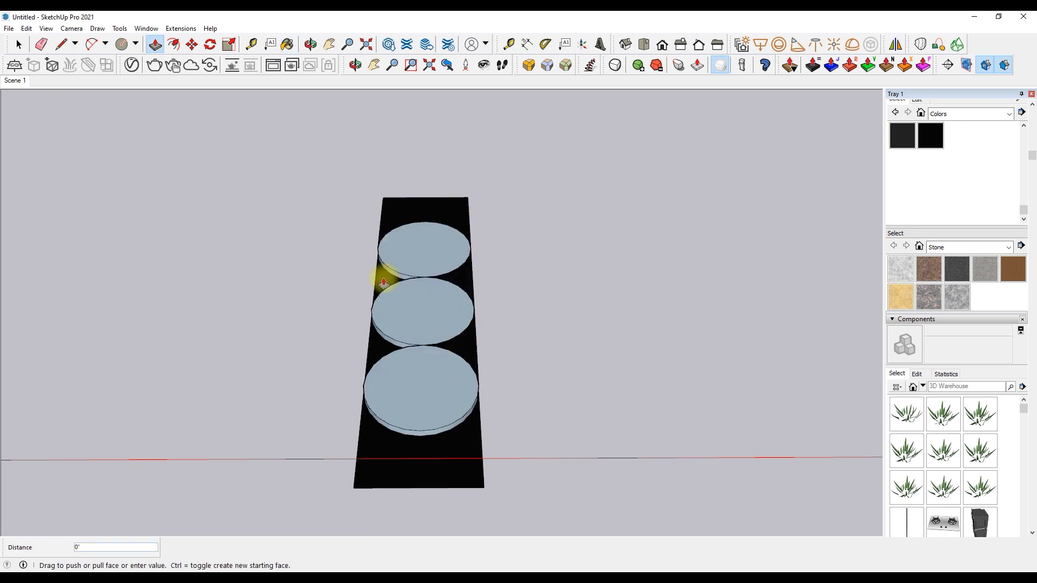
{"action": "scroll", "coordinate": [951, 162], "scroll_direction": "up", "scroll_amount": 3}
{"action": "scroll", "coordinate": [951, 162], "scroll_direction": "up", "scroll_amount": 3}
- Paint the three circles blue and add an Emissive layer to that V-Ray material
{"action": "left_click", "coordinate": [930, 141]}
{"action": "left_click", "coordinate": [405, 277]}
{"action": "left_click", "coordinate": [422, 393]}
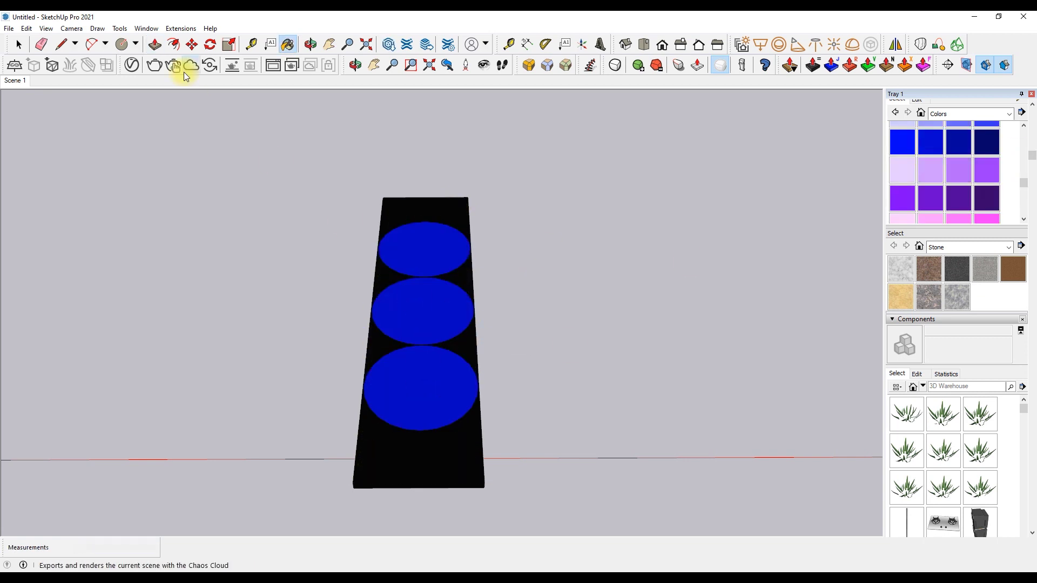
{"action": "left_click", "coordinate": [132, 65]}
{"action": "left_click_drag", "start_coordinate": [569, 196], "coordinate": [850, 156]}
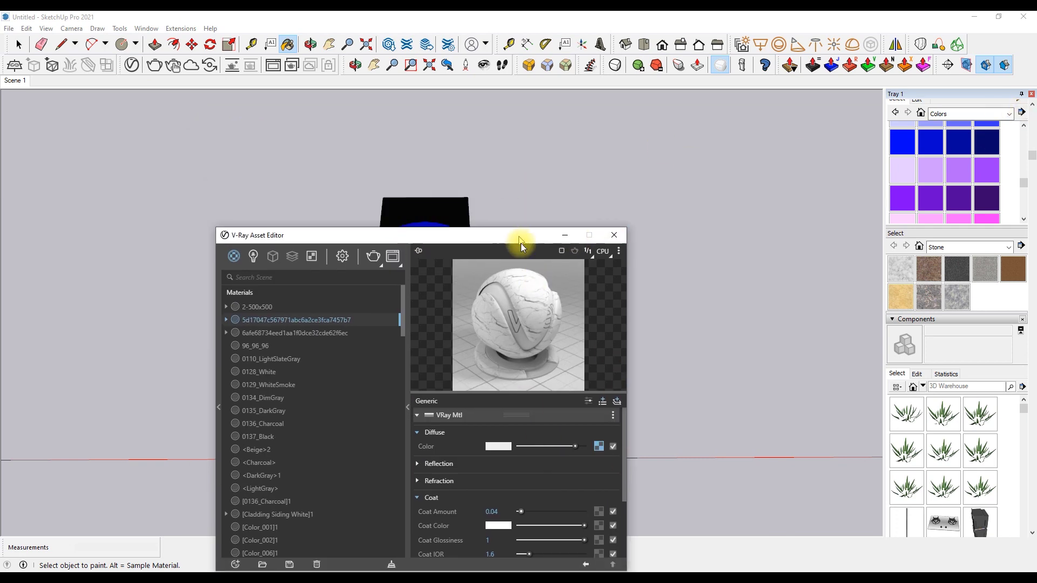
{"action": "left_click", "coordinate": [875, 321]}
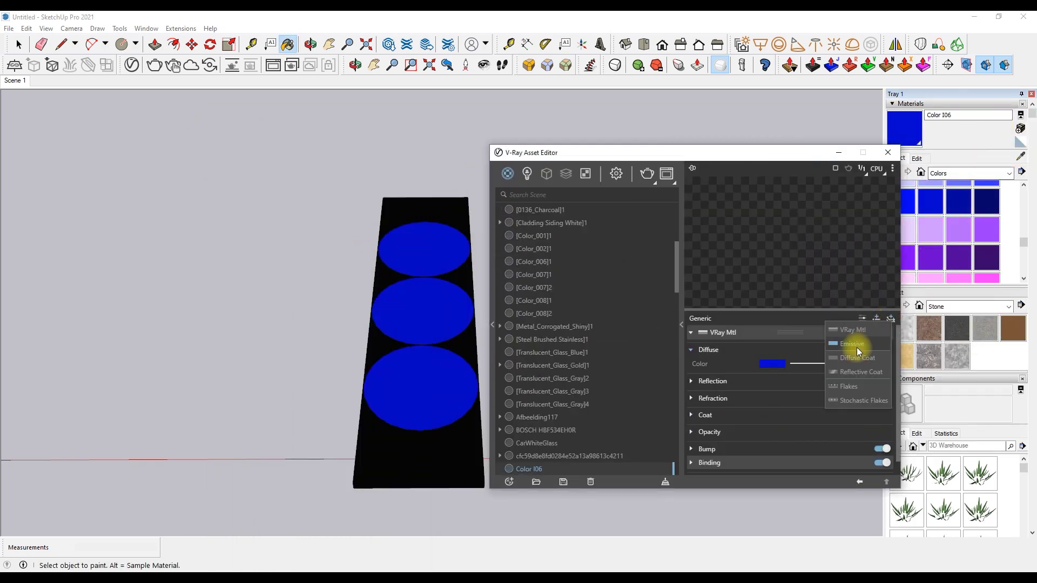
{"action": "left_click", "coordinate": [861, 351]}
{"action": "left_click", "coordinate": [887, 153]}
- Select the whole light panel to rotate it
{"action": "scroll", "coordinate": [318, 165], "scroll_direction": "down", "scroll_amount": 2}
{"action": "key", "text": "space"}
{"action": "left_click", "coordinate": [378, 237]}
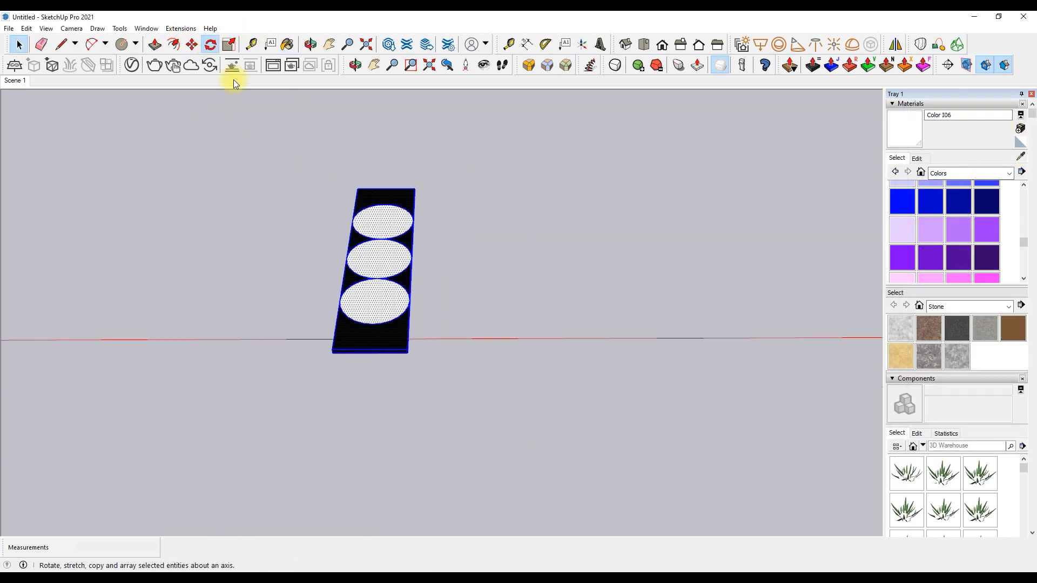
{"action": "key", "text": "q"}
{"action": "scroll", "coordinate": [336, 308], "scroll_direction": "up", "scroll_amount": 3}
{"action": "scroll", "coordinate": [387, 326], "scroll_direction": "down", "scroll_amount": 4}
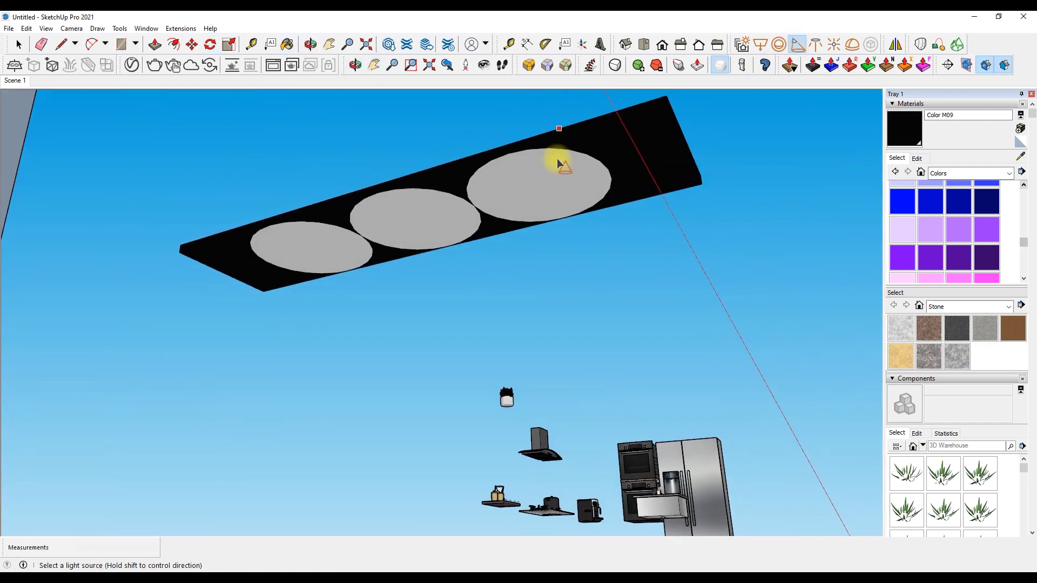
- Copy the V-Ray spotlight under each of the fixture's other circles
{"action": "key", "text": "ctrl"}
{"action": "left_click", "coordinate": [516, 198]}
{"action": "left_click", "coordinate": [405, 224]}
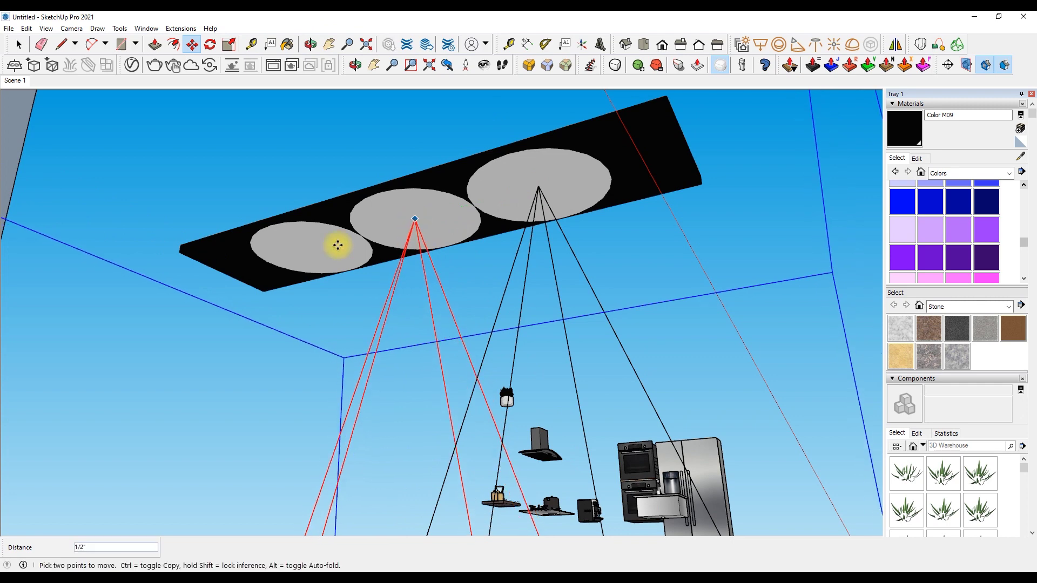
{"action": "left_click", "coordinate": [360, 66]}
- Select the panel with its spotlights and rotate the fixture to face downward
{"action": "mouse_move", "coordinate": [274, 474]}
{"action": "left_mouse_down"}
{"action": "mouse_move", "coordinate": [384, 352]}
{"action": "mouse_move", "coordinate": [524, 439]}
{"action": "left_mouse_up"}
{"action": "key", "text": "space"}
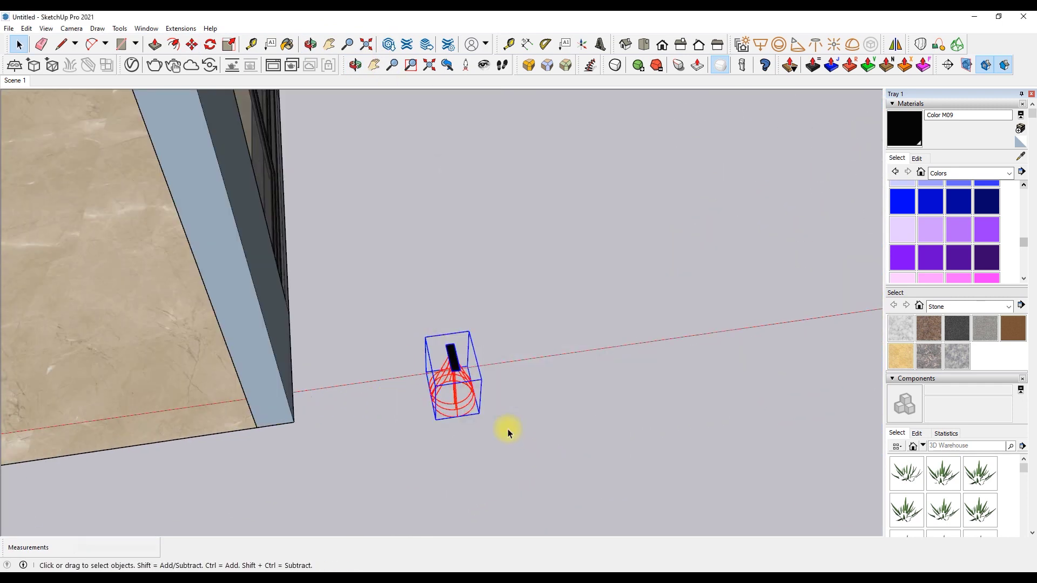
{"action": "scroll", "coordinate": [454, 367], "scroll_direction": "up", "scroll_amount": 5}
{"action": "left_click_drag", "start_coordinate": [418, 235], "coordinate": [378, 325]}
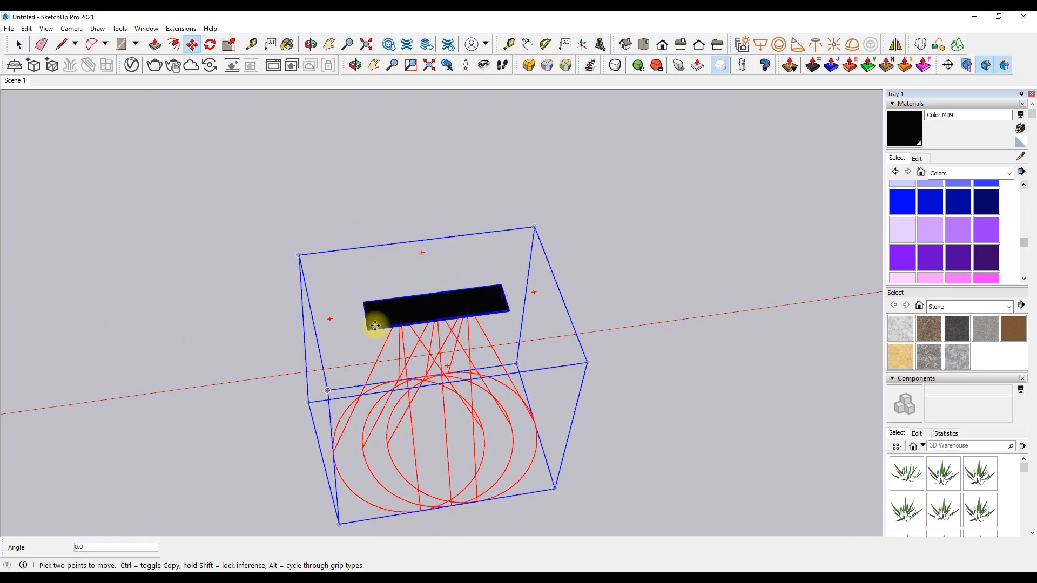
- Move the light fixture up against the kitchen ceiling
{"action": "left_click", "coordinate": [510, 307]}
{"action": "scroll", "coordinate": [533, 302], "scroll_direction": "down", "scroll_amount": 5}
{"action": "mouse_move", "coordinate": [532, 303]}
{"action": "middle_mouse_down"}
{"action": "mouse_move", "coordinate": [364, 20]}
{"action": "mouse_move", "coordinate": [405, 155]}
{"action": "middle_mouse_up"}
{"action": "scroll", "coordinate": [540, 150], "scroll_direction": "up", "scroll_amount": 5}
{"action": "scroll", "coordinate": [577, 155], "scroll_direction": "up", "scroll_amount": 2}
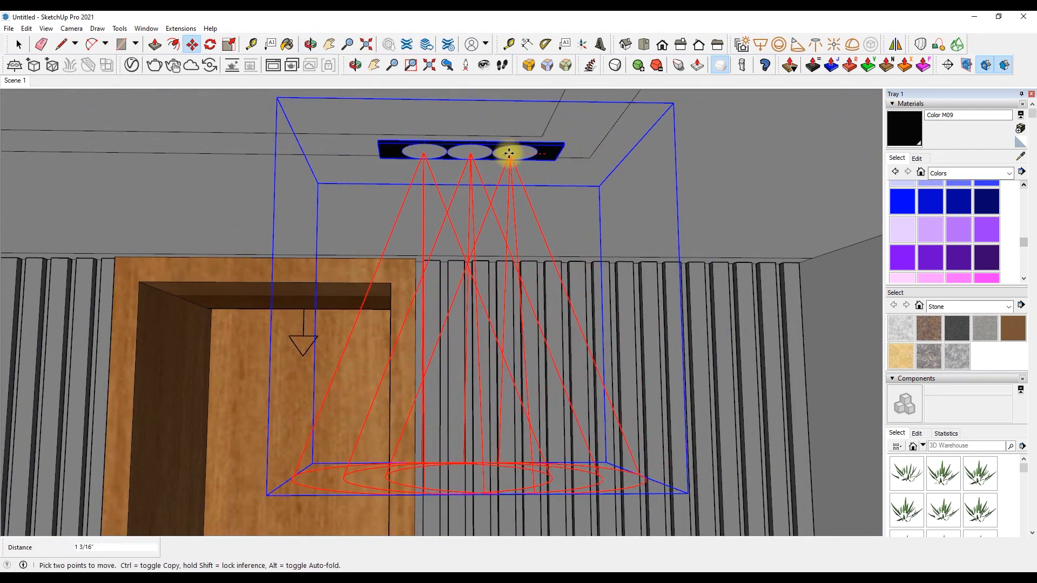
{"action": "left_click", "coordinate": [470, 151]}
{"action": "scroll", "coordinate": [680, 319], "scroll_direction": "up", "scroll_amount": 3}
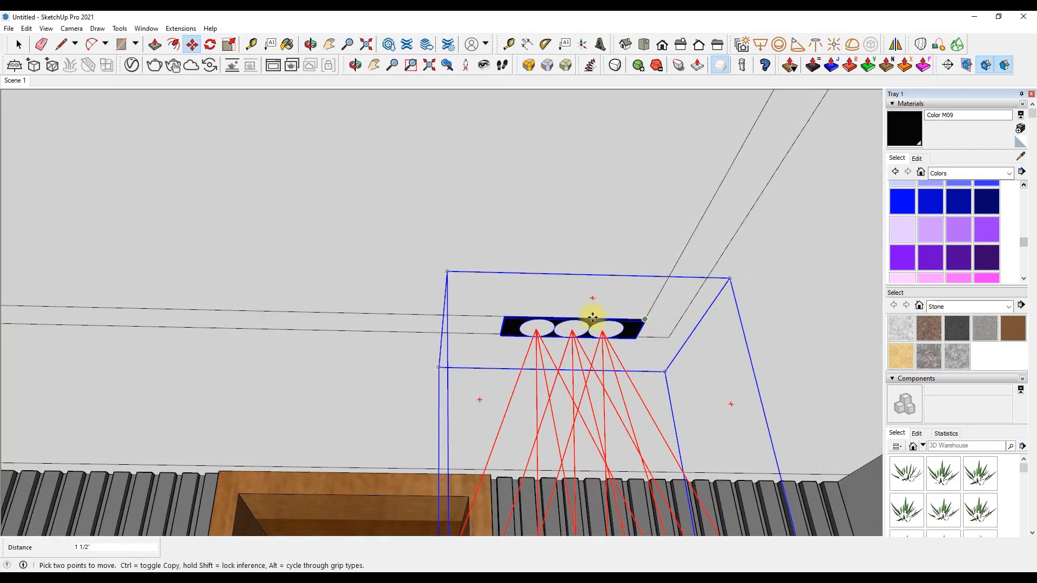
{"action": "scroll", "coordinate": [644, 319], "scroll_direction": "down", "scroll_amount": 3}
{"action": "mouse_move", "coordinate": [639, 307]}
{"action": "middle_mouse_down"}
{"action": "mouse_move", "coordinate": [193, 347]}
{"action": "mouse_move", "coordinate": [340, 336]}
{"action": "middle_mouse_up"}
{"action": "scroll", "coordinate": [338, 341], "scroll_direction": "up", "scroll_amount": 3}
- Reposition the fixture and place a copy at the ceiling corner
{"action": "left_click", "coordinate": [338, 341]}
{"action": "scroll", "coordinate": [145, 331], "scroll_direction": "up", "scroll_amount": 3}
{"action": "scroll", "coordinate": [637, 352], "scroll_direction": "down", "scroll_amount": 4}
{"action": "scroll", "coordinate": [556, 360], "scroll_direction": "down", "scroll_amount": 2}
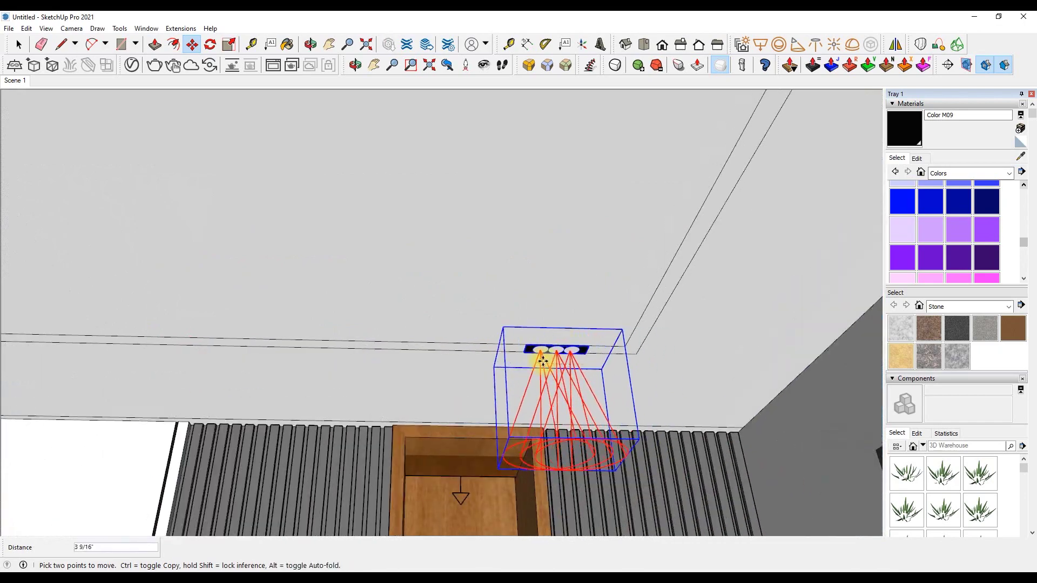
{"action": "scroll", "coordinate": [528, 354], "scroll_direction": "down", "scroll_amount": 3}
{"action": "key", "text": "ctrl"}
{"action": "scroll", "coordinate": [497, 365], "scroll_direction": "up", "scroll_amount": 3}
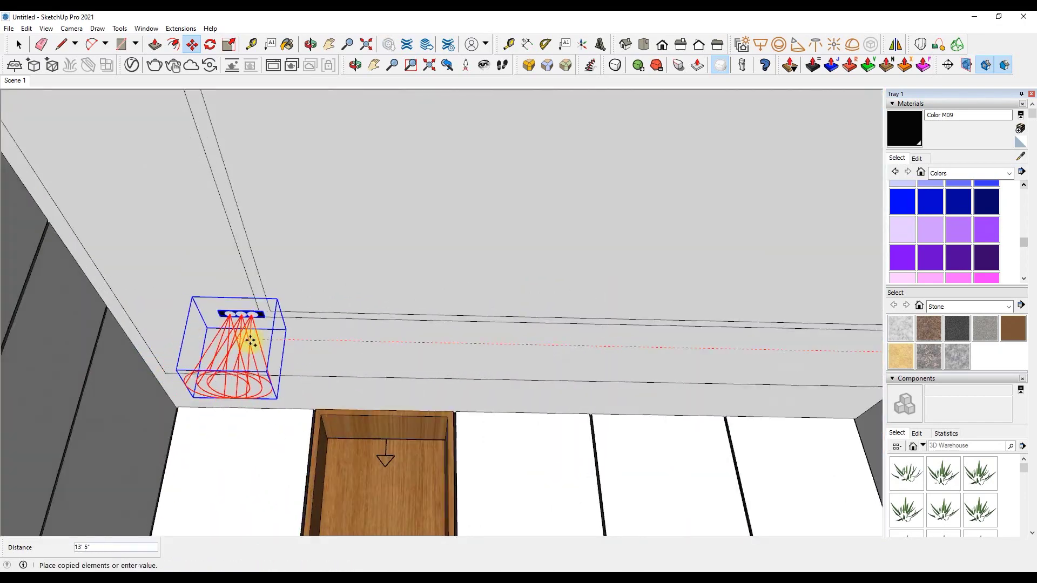
{"action": "scroll", "coordinate": [282, 332], "scroll_direction": "up", "scroll_amount": 3}
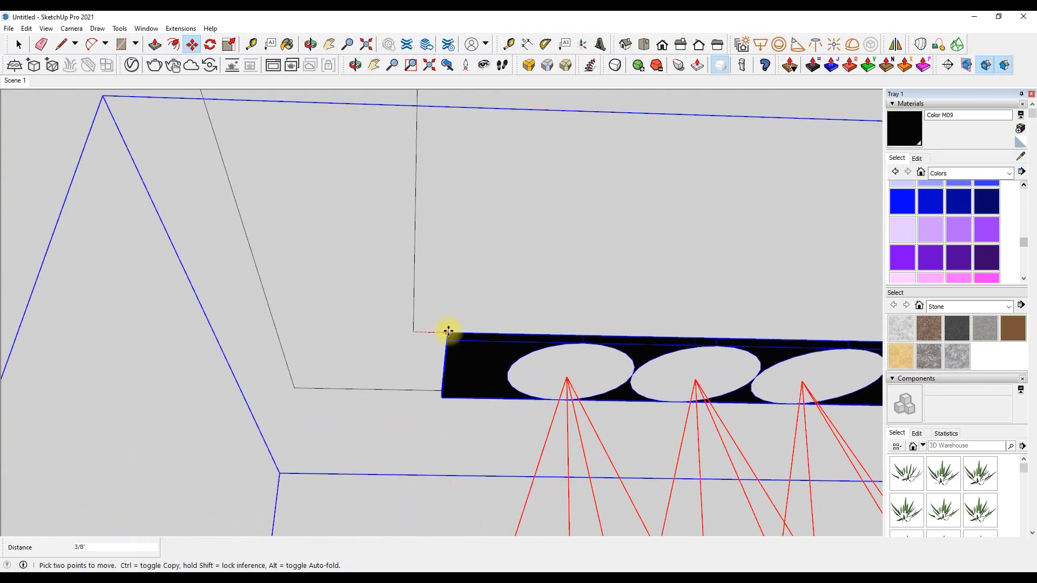
{"action": "left_click", "coordinate": [446, 330]}
{"action": "scroll", "coordinate": [245, 281], "scroll_direction": "down", "scroll_amount": 3}
{"action": "scroll", "coordinate": [246, 281], "scroll_direction": "down", "scroll_amount": 3}
{"action": "scroll", "coordinate": [377, 324], "scroll_direction": "up", "scroll_amount": 4}
- Copy the fixture to another spot along the tray ceiling
{"action": "left_click", "coordinate": [608, 267]}
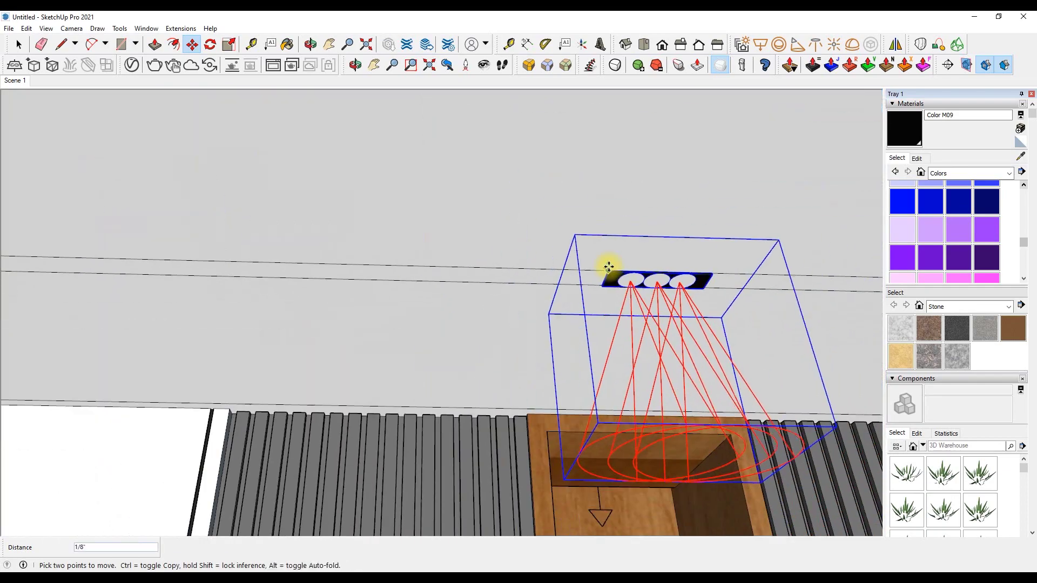
{"action": "key", "text": "m"}
{"action": "left_click", "coordinate": [598, 274]}
{"action": "key", "text": "ctrl"}
{"action": "scroll", "coordinate": [615, 241], "scroll_direction": "down", "scroll_amount": 3}
{"action": "scroll", "coordinate": [648, 168], "scroll_direction": "up", "scroll_amount": 3}
{"action": "left_click", "coordinate": [648, 168]}
{"action": "scroll", "coordinate": [647, 169], "scroll_direction": "down", "scroll_amount": 3}
{"action": "scroll", "coordinate": [196, 289], "scroll_direction": "up", "scroll_amount": 2}
- Move another fixture beside the top-left pendant lamp
{"action": "left_click", "coordinate": [202, 348]}
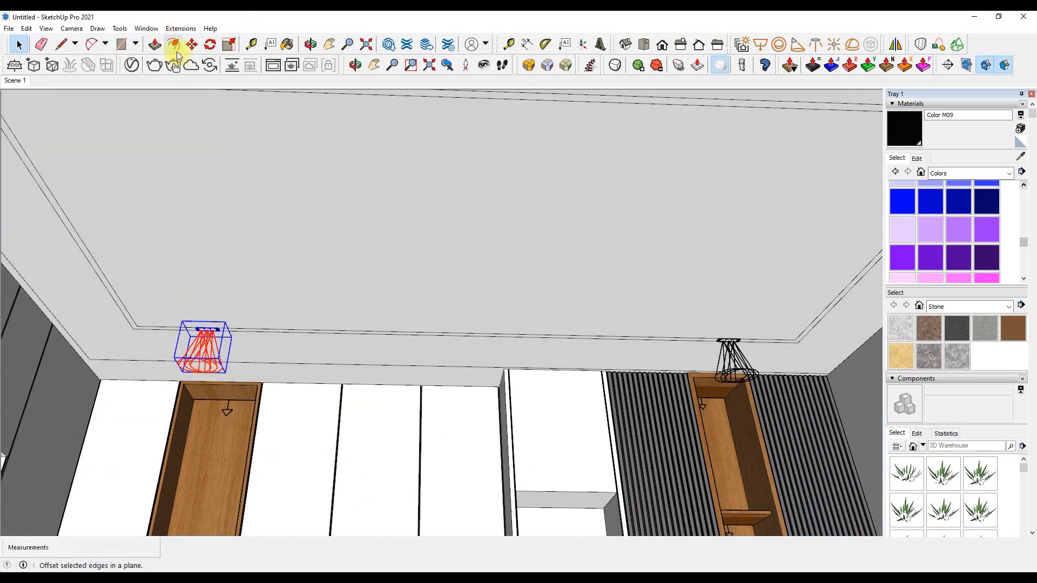
{"action": "left_click", "coordinate": [192, 44]}
{"action": "scroll", "coordinate": [228, 294], "scroll_direction": "up", "scroll_amount": 3}
{"action": "scroll", "coordinate": [227, 293], "scroll_direction": "up", "scroll_amount": 2}
{"action": "scroll", "coordinate": [240, 280], "scroll_direction": "down", "scroll_amount": 4}
{"action": "scroll", "coordinate": [229, 280], "scroll_direction": "up", "scroll_amount": 3}
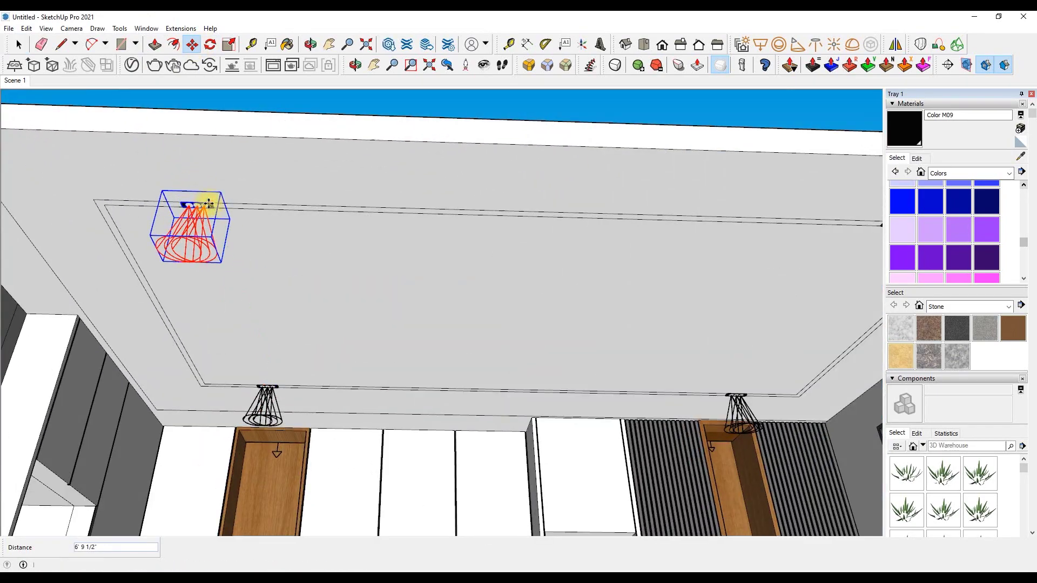
{"action": "left_click", "coordinate": [204, 205]}
{"action": "key", "text": "space"}
- Copy fixtures to the tray's far-edge middle and beside the near middle pendant
{"action": "left_click_drag", "start_coordinate": [301, 118], "coordinate": [371, 146]}
{"action": "key", "text": "m"}
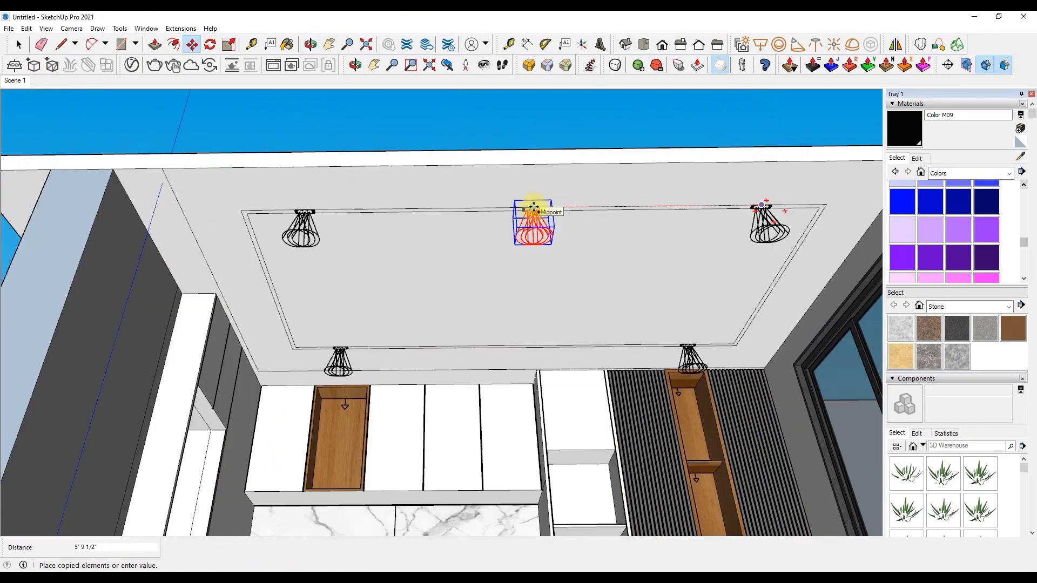
{"action": "scroll", "coordinate": [524, 204], "scroll_direction": "up", "scroll_amount": 5}
{"action": "left_click", "coordinate": [543, 180]}
{"action": "key", "text": "ctrl"}
{"action": "scroll", "coordinate": [544, 180], "scroll_direction": "down", "scroll_amount": 5}
{"action": "scroll", "coordinate": [520, 324], "scroll_direction": "up", "scroll_amount": 5}
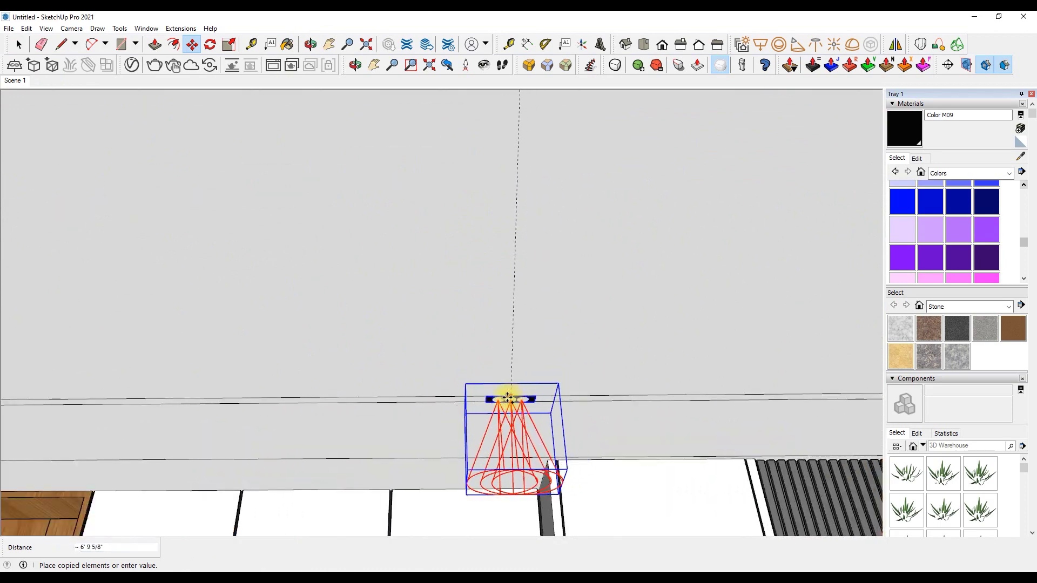
{"action": "left_click", "coordinate": [453, 429]}
{"action": "scroll", "coordinate": [453, 429], "scroll_direction": "down", "scroll_amount": 3}
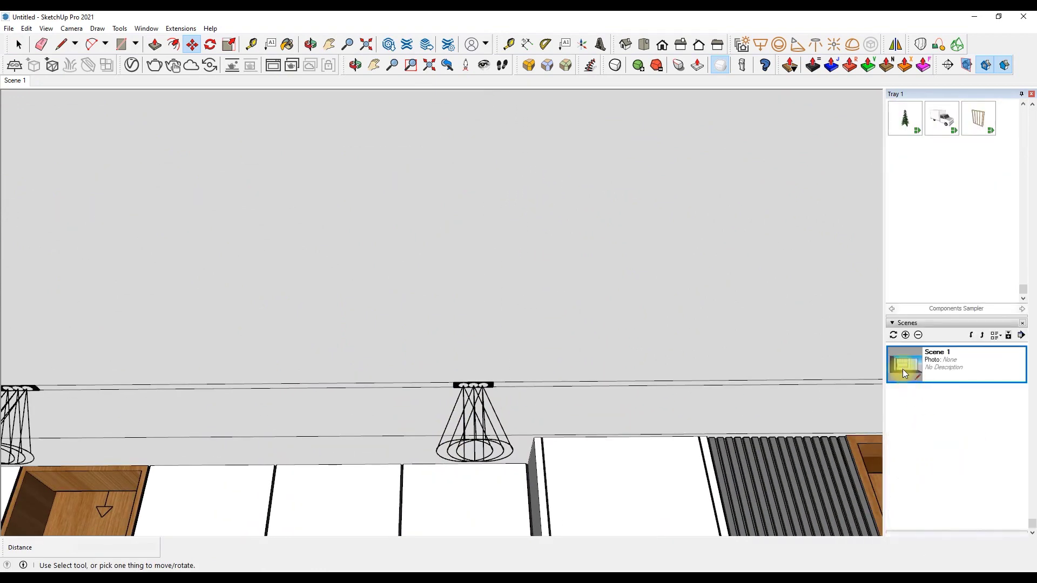
{"action": "double_click", "coordinate": [903, 367]}
{"action": "key", "text": "space"}
{"action": "scroll", "coordinate": [968, 212], "scroll_direction": "up", "scroll_amount": 5}
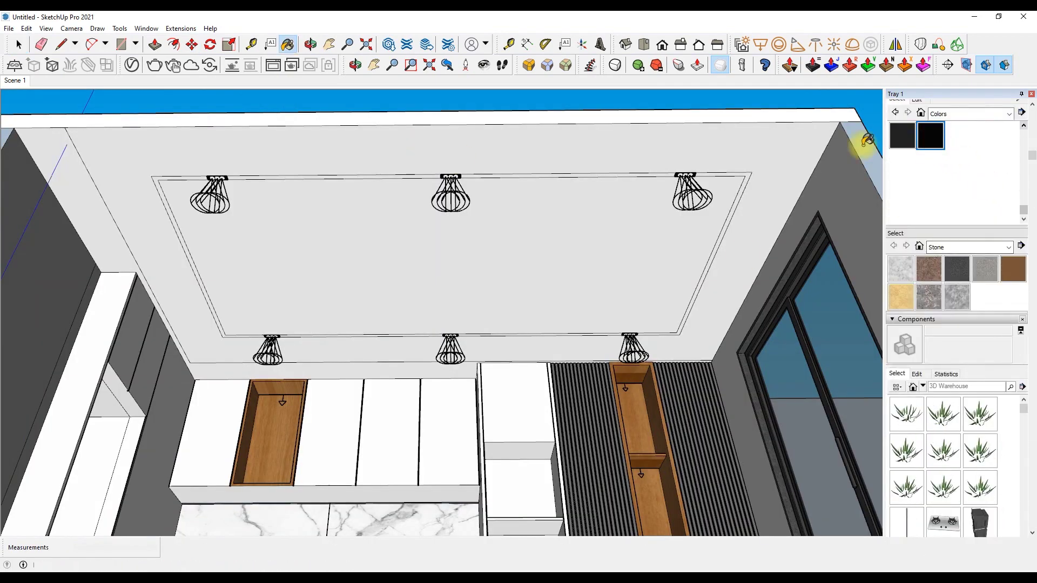
- Paint the ceiling tray trim black and select the six light fixtures
{"action": "scroll", "coordinate": [800, 173], "scroll_direction": "up", "scroll_amount": 3}
{"action": "left_click", "coordinate": [705, 186]}
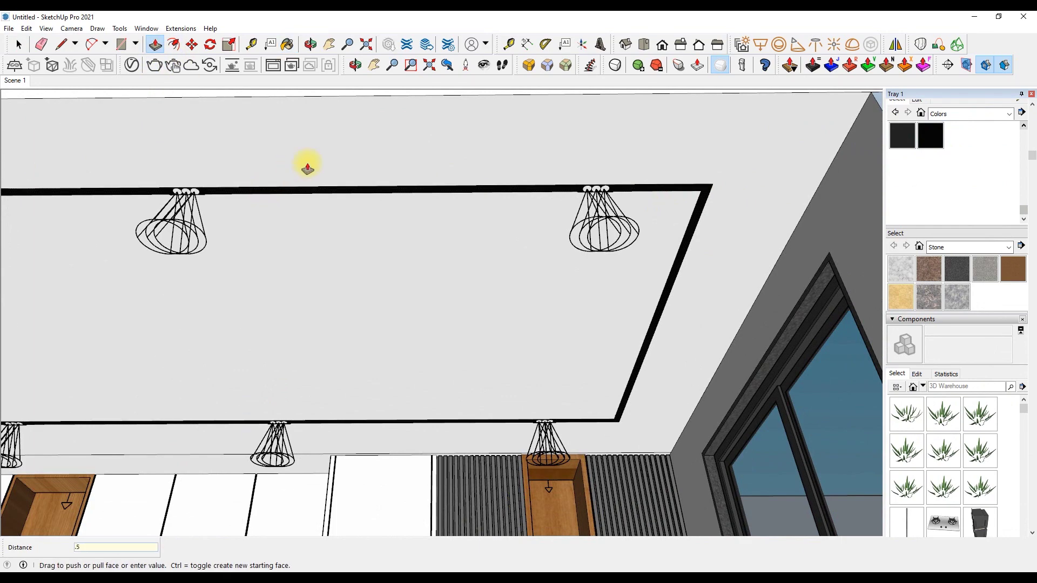
{"action": "key", "text": "space"}
{"action": "scroll", "coordinate": [604, 178], "scroll_direction": "up", "scroll_amount": 2}
{"action": "left_click", "coordinate": [593, 199]}
{"action": "scroll", "coordinate": [627, 200], "scroll_direction": "down", "scroll_amount": 4}
{"action": "left_click", "coordinate": [355, 202], "text": "shift"}
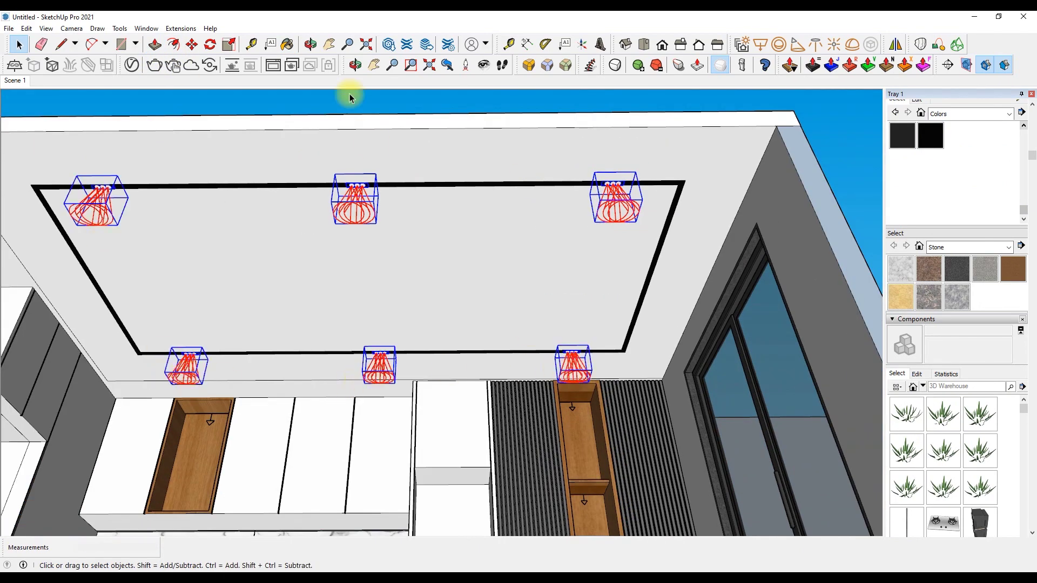
- Move the selected fixtures slightly down along the blue axis
{"action": "middle_click_drag", "start_coordinate": [372, 147], "coordinate": [399, 320]}
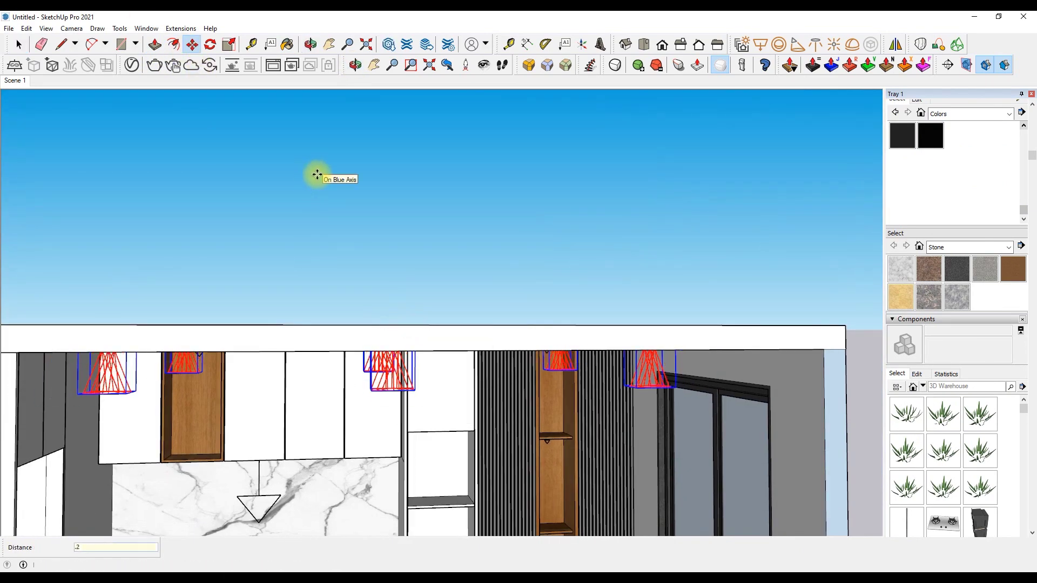
{"action": "middle_click_drag", "start_coordinate": [317, 174], "coordinate": [377, 211]}
{"action": "right_click", "coordinate": [377, 210]}
{"action": "left_click", "coordinate": [380, 212]}
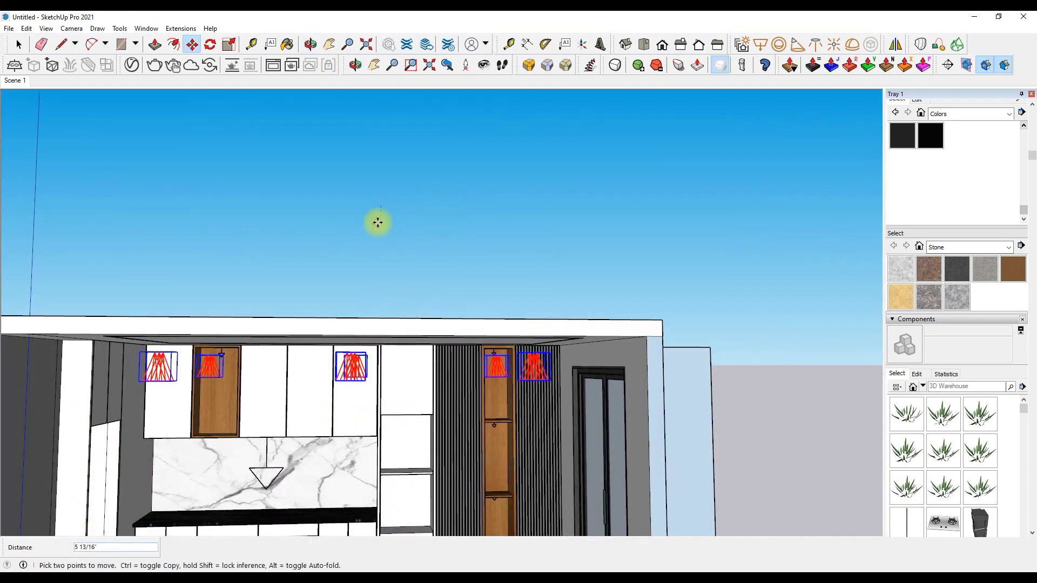
{"action": "scroll", "coordinate": [317, 410], "scroll_direction": "up", "scroll_amount": 3}
{"action": "scroll", "coordinate": [348, 241], "scroll_direction": "up", "scroll_amount": 3}
{"action": "scroll", "coordinate": [393, 224], "scroll_direction": "up", "scroll_amount": 2}
{"action": "scroll", "coordinate": [420, 121], "scroll_direction": "down", "scroll_amount": 3}
{"action": "key", "text": "space"}
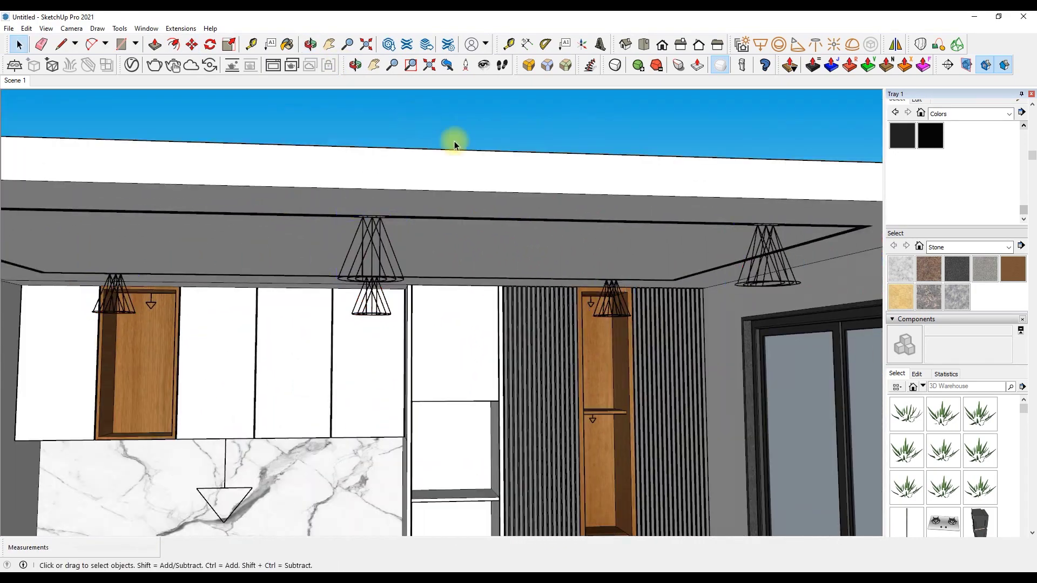
{"action": "left_click", "coordinate": [912, 346]}
{"action": "left_click", "coordinate": [131, 64]}
- Give the V-Ray spot light a 55 penumbra angle and a warm cream colour
{"action": "left_click", "coordinate": [527, 173]}
{"action": "left_click", "coordinate": [664, 301]}
{"action": "type", "text": "55"}
{"action": "key", "text": "Return"}
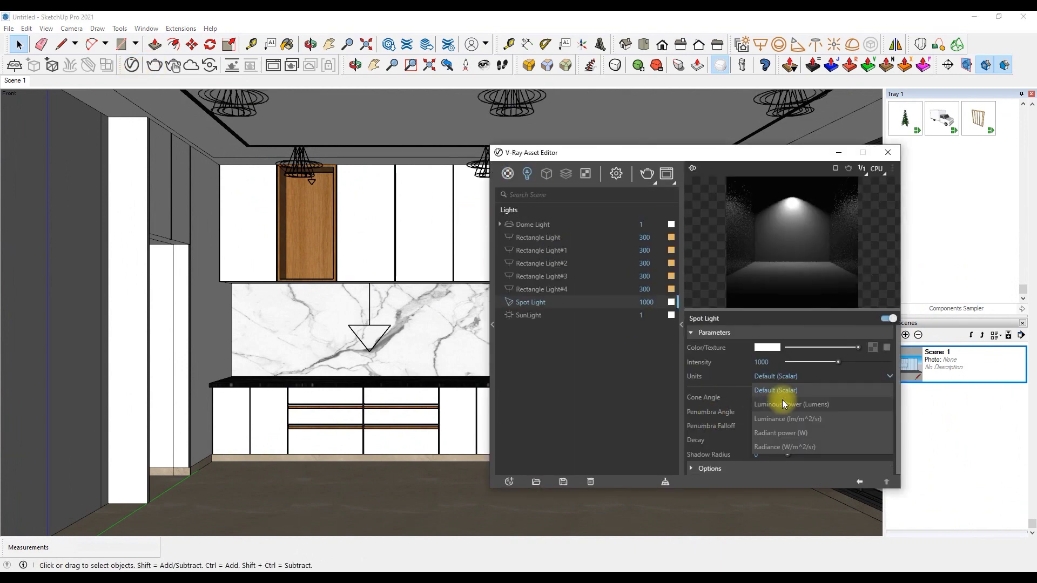
{"action": "left_click", "coordinate": [769, 351]}
{"action": "left_click", "coordinate": [411, 368]}
{"action": "left_click", "coordinate": [915, 155]}
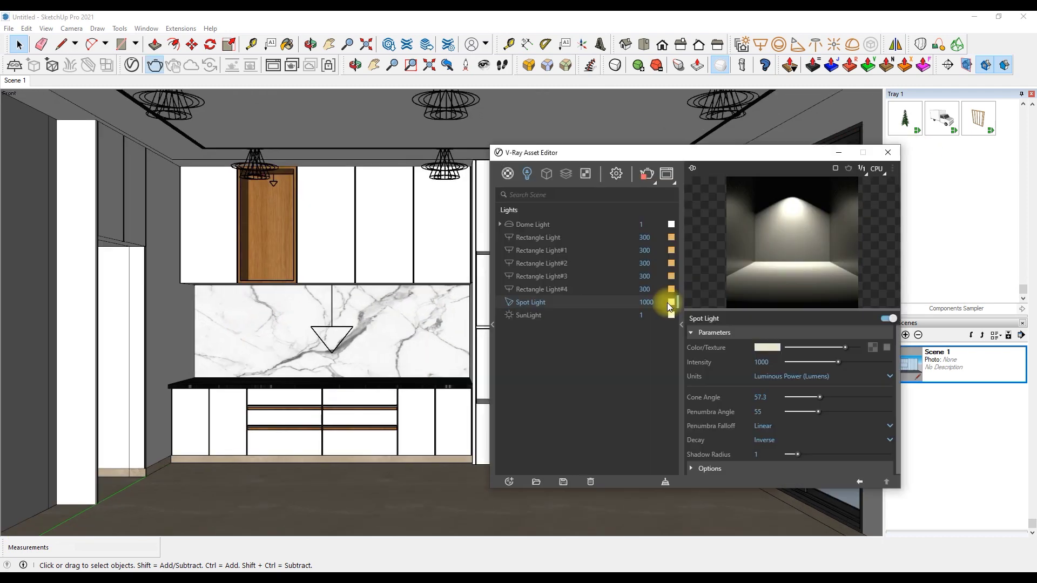
{"action": "left_click", "coordinate": [671, 301]}
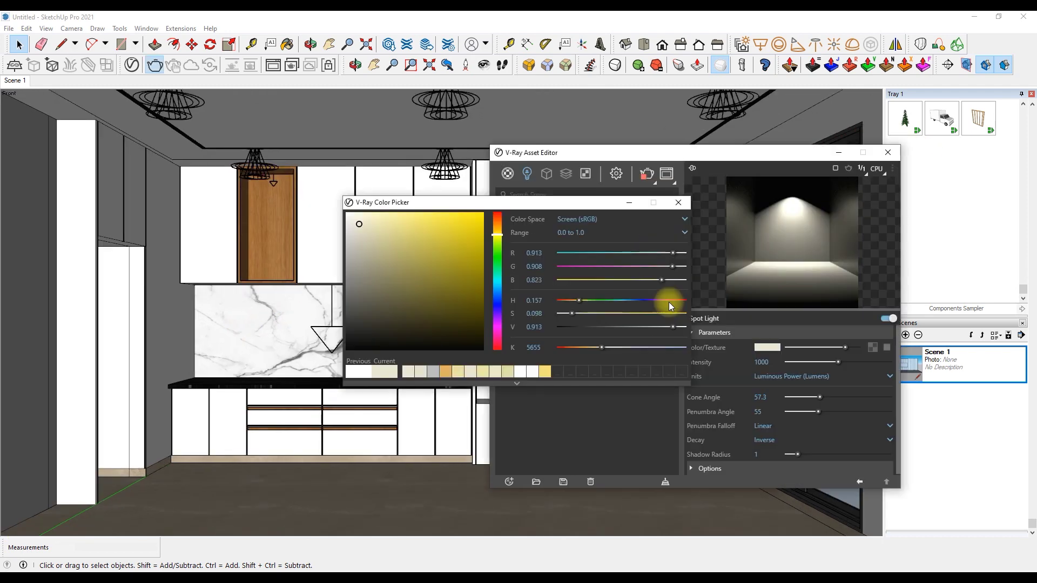
{"action": "left_click", "coordinate": [678, 202]}
{"action": "left_click", "coordinate": [887, 153]}
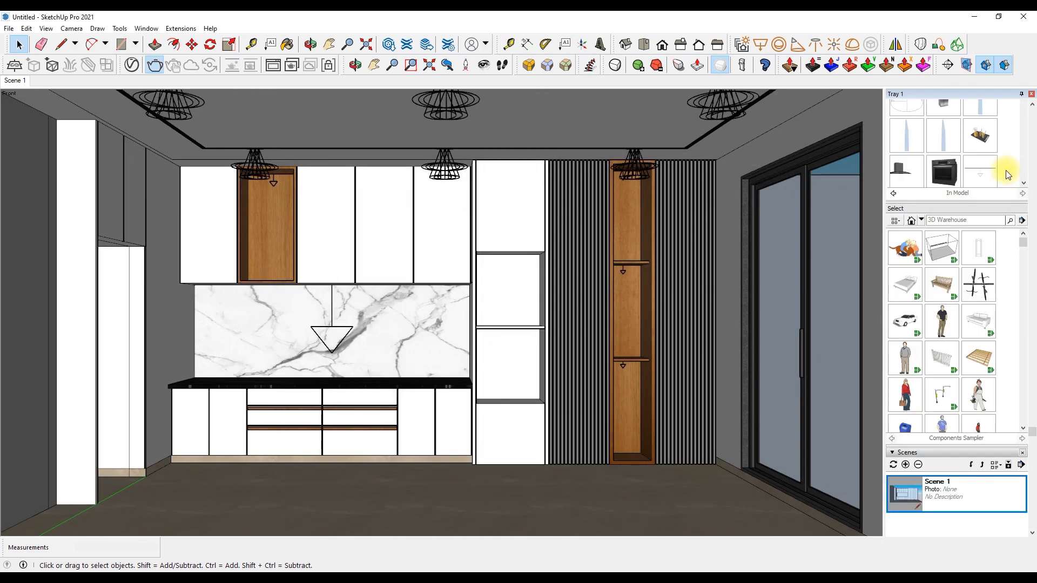
- Zoom out to the whole room and choose a V-Ray spot light from the lights list
{"action": "key", "text": "b"}
{"action": "scroll", "coordinate": [683, 150], "scroll_direction": "up", "scroll_amount": 2}
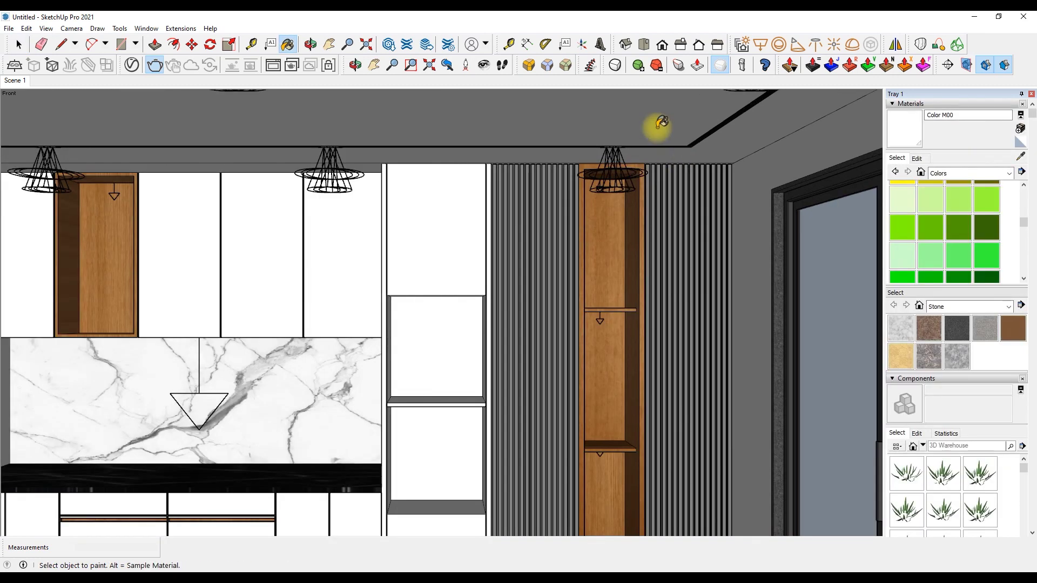
{"action": "key", "text": "shift+z"}
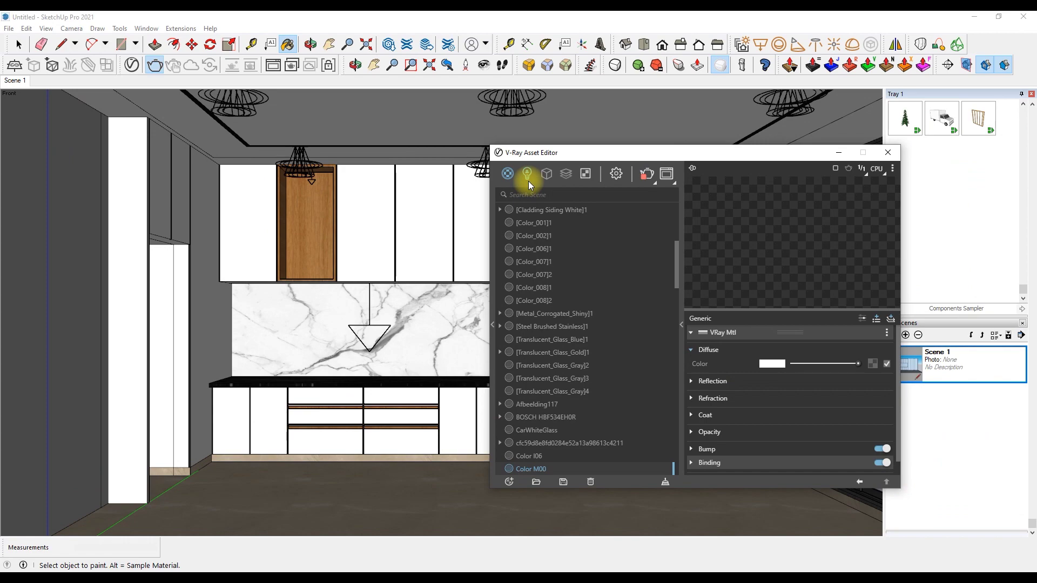
{"action": "left_click", "coordinate": [528, 178]}
{"action": "left_click", "coordinate": [611, 304]}
{"action": "left_click", "coordinate": [887, 152]}
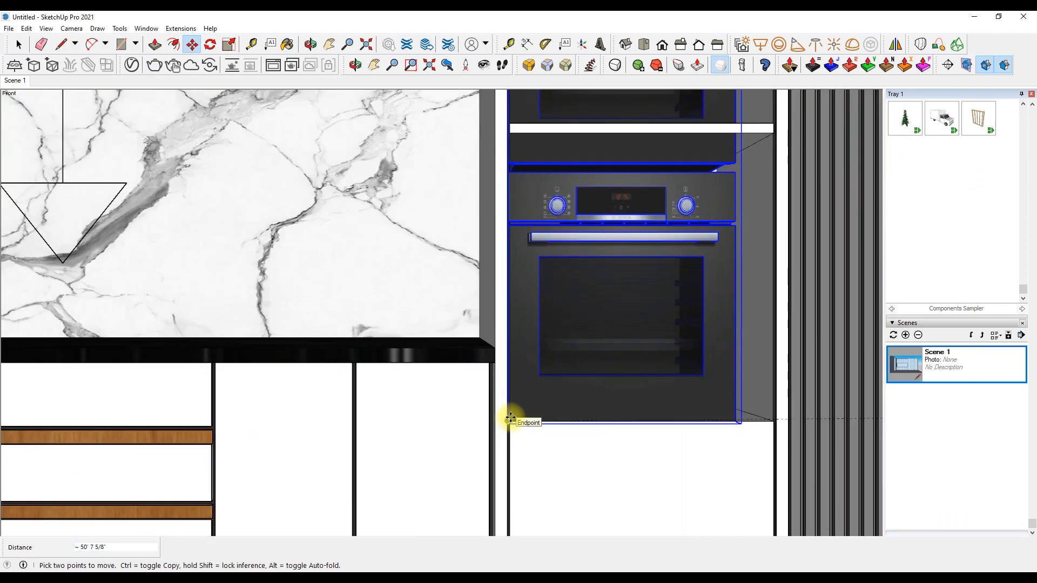
- Orbit to check the stacked ovens in perspective, then return to Scene 1
{"action": "scroll", "coordinate": [540, 270], "scroll_direction": "down", "scroll_amount": 5}
{"action": "left_click", "coordinate": [355, 65]}
{"action": "mouse_move", "coordinate": [486, 270]}
{"action": "left_mouse_down"}
{"action": "mouse_move", "coordinate": [564, 337]}
{"action": "mouse_move", "coordinate": [589, 262]}
{"action": "left_mouse_up"}
{"action": "key", "text": "space"}
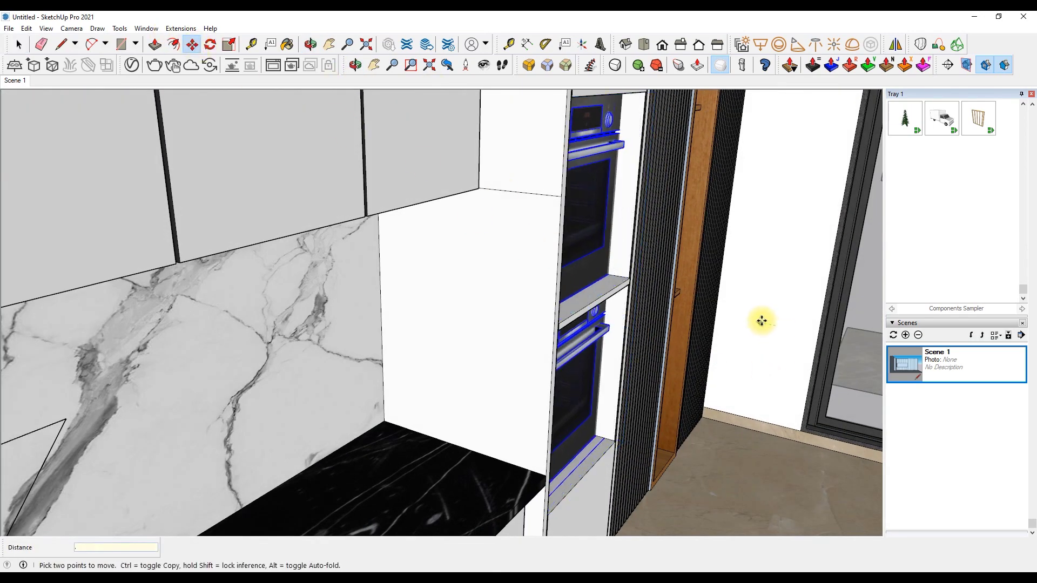
{"action": "left_click", "coordinate": [905, 363]}
- Scale the oven by 0.97 so it fits inside the tall cabinet
{"action": "key", "text": "space"}
{"action": "scroll", "coordinate": [481, 290], "scroll_direction": "up", "scroll_amount": 5}
{"action": "scroll", "coordinate": [526, 255], "scroll_direction": "up", "scroll_amount": 1}
{"action": "scroll", "coordinate": [523, 257], "scroll_direction": "up", "scroll_amount": 5}
{"action": "key", "text": "s"}
{"action": "key", "text": "space"}
{"action": "scroll", "coordinate": [555, 183], "scroll_direction": "down", "scroll_amount": 10}
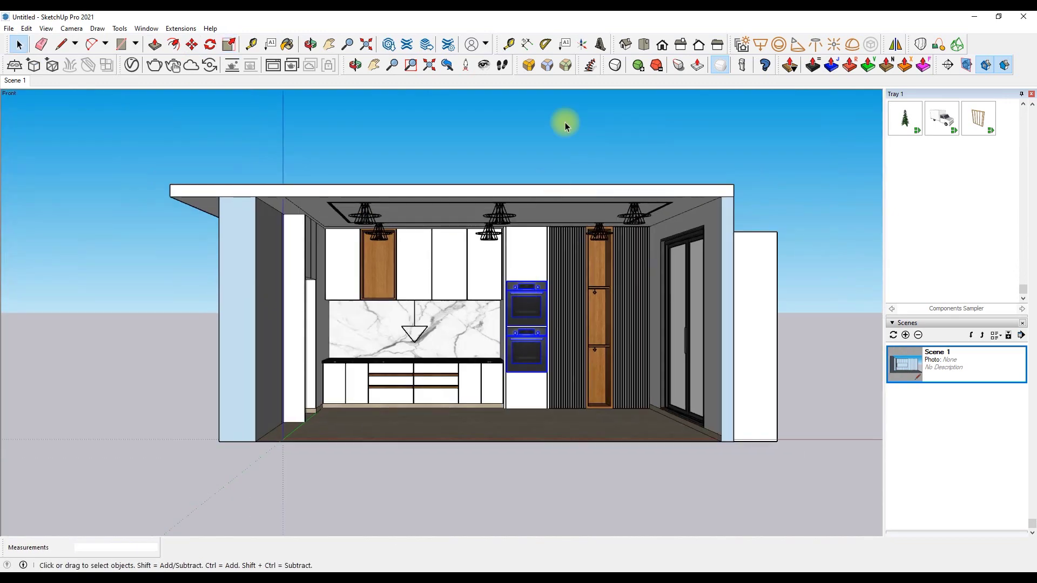
{"action": "left_click", "coordinate": [932, 358]}
{"action": "key", "text": "l"}
{"action": "scroll", "coordinate": [342, 162], "scroll_direction": "down", "scroll_amount": 3}
- Draw a line from the slatted wall's top corner up to the ceiling
{"action": "scroll", "coordinate": [541, 182], "scroll_direction": "up", "scroll_amount": 10}
{"action": "left_click", "coordinate": [592, 190]}
{"action": "scroll", "coordinate": [594, 183], "scroll_direction": "down", "scroll_amount": 3}
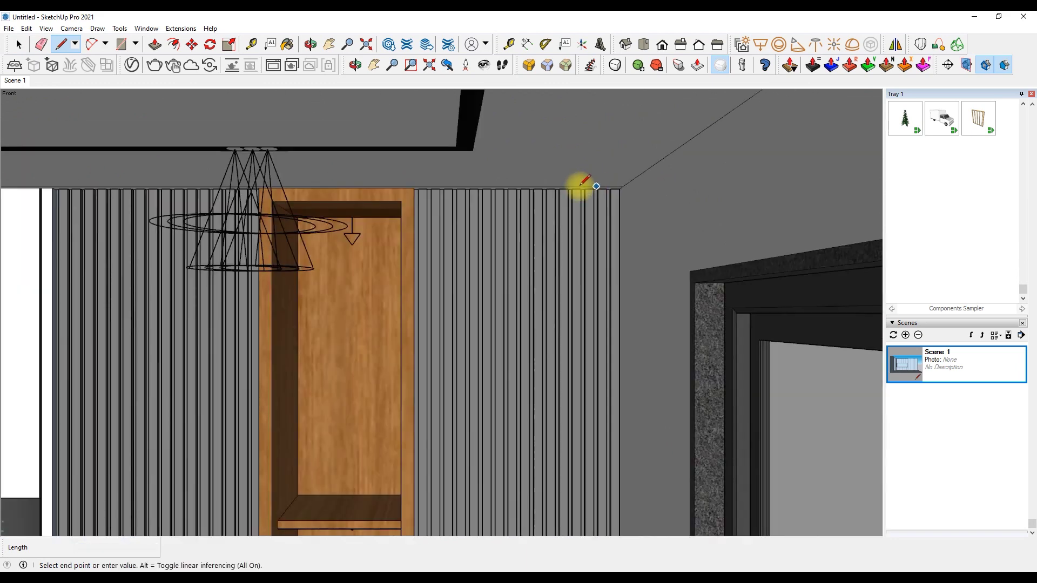
{"action": "scroll", "coordinate": [669, 105], "scroll_direction": "down", "scroll_amount": 3}
{"action": "scroll", "coordinate": [675, 104], "scroll_direction": "up", "scroll_amount": 1}
{"action": "scroll", "coordinate": [683, 103], "scroll_direction": "up", "scroll_amount": 1}
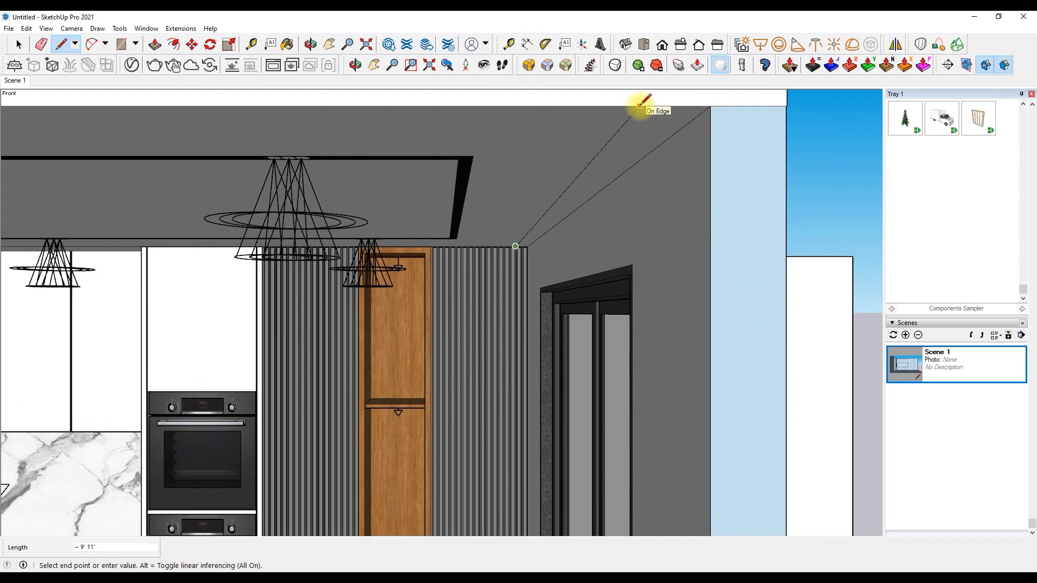
{"action": "left_click", "coordinate": [610, 157]}
- Push/Pull the new face between the slat wall and ceiling
{"action": "key", "text": "p"}
{"action": "scroll", "coordinate": [610, 156], "scroll_direction": "down", "scroll_amount": 3}
{"action": "scroll", "coordinate": [582, 194], "scroll_direction": "up", "scroll_amount": 3}
{"action": "left_click", "coordinate": [582, 194]}
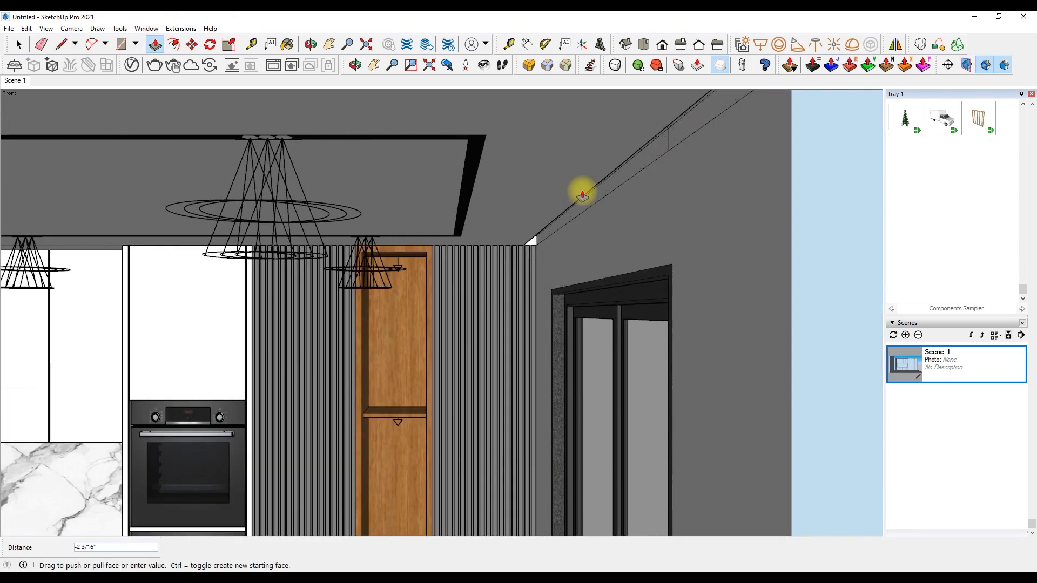
{"action": "key", "text": "space"}
{"action": "scroll", "coordinate": [578, 194], "scroll_direction": "down", "scroll_amount": 3}
{"action": "scroll", "coordinate": [518, 209], "scroll_direction": "up", "scroll_amount": 3}
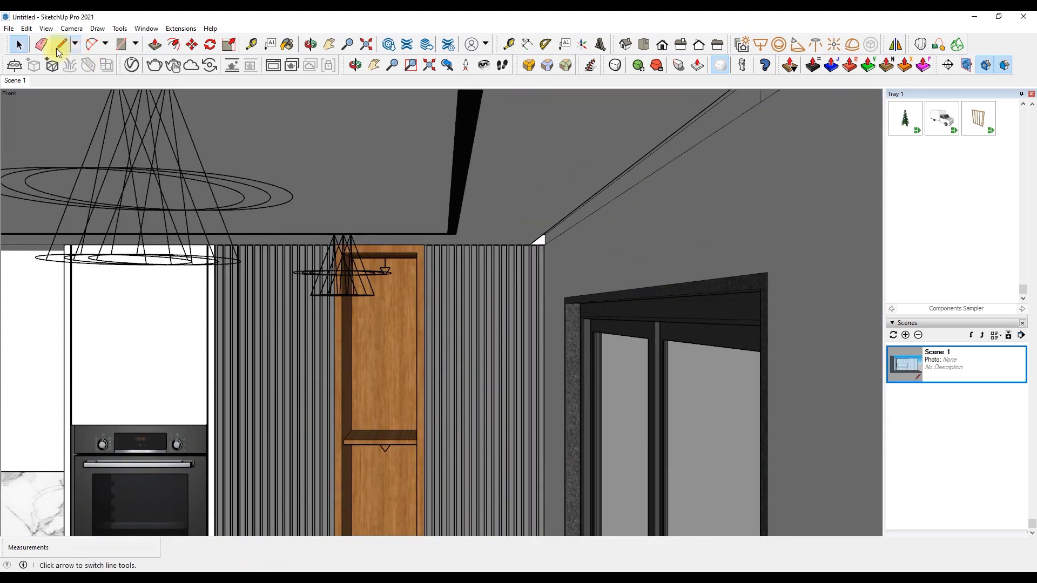
{"action": "scroll", "coordinate": [689, 152], "scroll_direction": "up", "scroll_amount": 3}
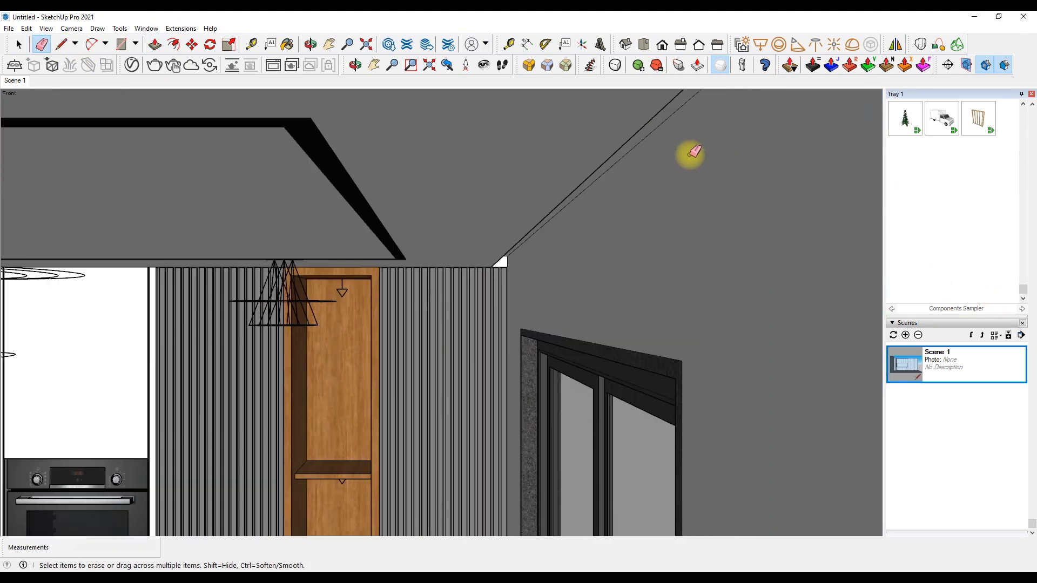
{"action": "scroll", "coordinate": [481, 277], "scroll_direction": "up", "scroll_amount": 3}
{"action": "scroll", "coordinate": [497, 227], "scroll_direction": "up", "scroll_amount": 3}
- Extrude the wall-top filler face back to close the gap
{"action": "key", "text": "p"}
{"action": "left_click", "coordinate": [494, 226]}
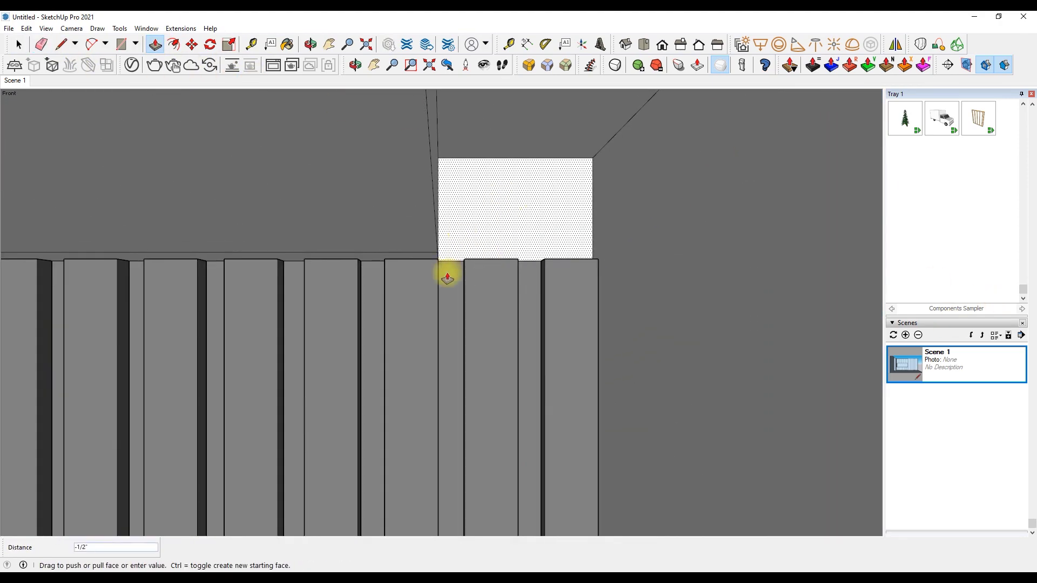
{"action": "left_click", "coordinate": [447, 278]}
{"action": "scroll", "coordinate": [571, 208], "scroll_direction": "down", "scroll_amount": 3}
- Sample the 0134_DimGray wall material with the Paint Bucket for the filler
{"action": "key", "text": "b"}
{"action": "scroll", "coordinate": [532, 232], "scroll_direction": "up", "scroll_amount": 3}
{"action": "key", "text": "alt"}
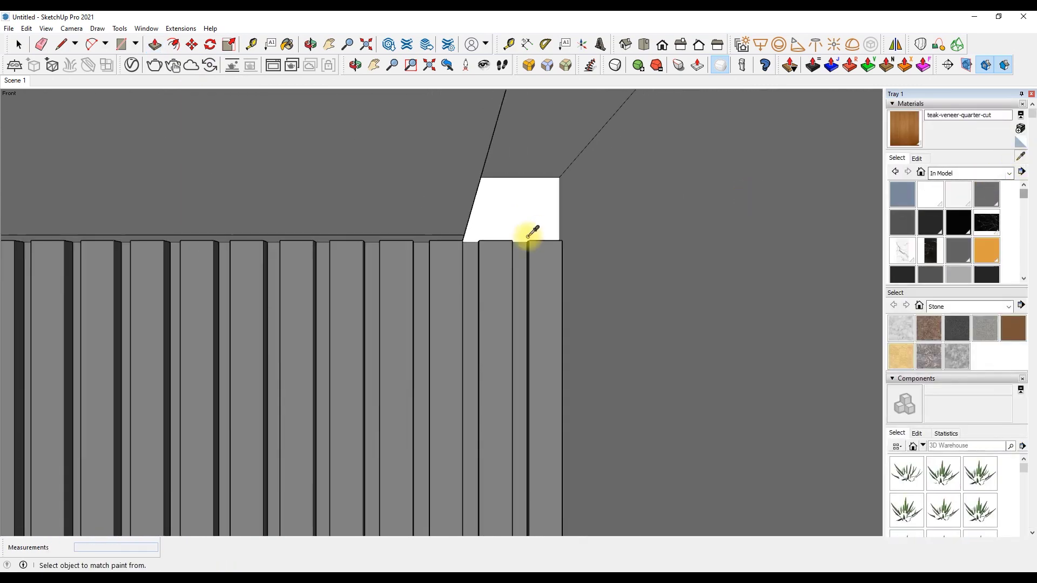
{"action": "scroll", "coordinate": [531, 216], "scroll_direction": "up", "scroll_amount": 2}
{"action": "scroll", "coordinate": [524, 232], "scroll_direction": "up", "scroll_amount": 2}
{"action": "left_click", "coordinate": [518, 264], "text": "alt"}
{"action": "scroll", "coordinate": [594, 200], "scroll_direction": "down", "scroll_amount": 3}
{"action": "scroll", "coordinate": [648, 162], "scroll_direction": "down", "scroll_amount": 4}
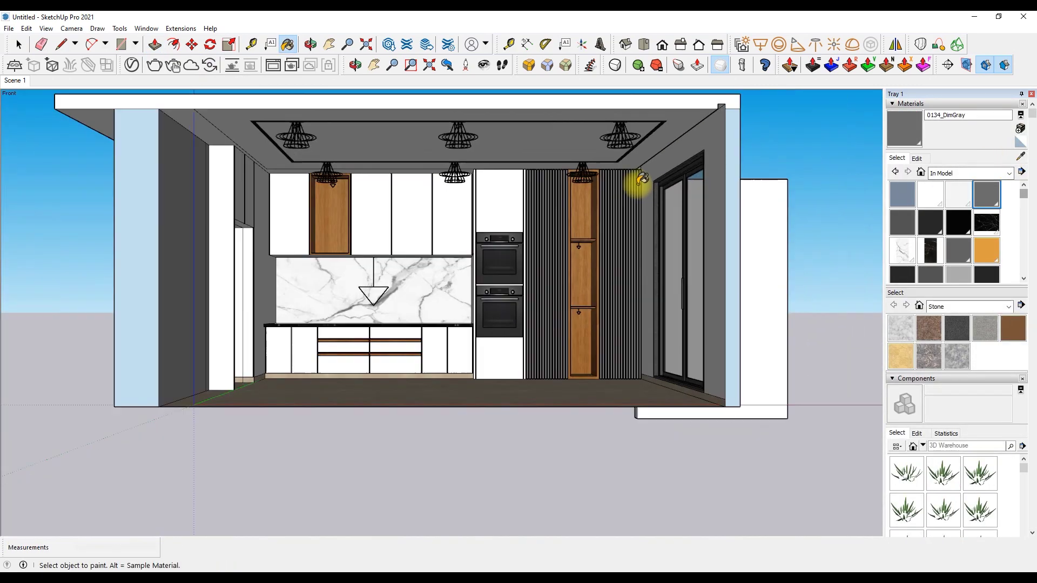
{"action": "scroll", "coordinate": [486, 270], "scroll_direction": "up", "scroll_amount": 5}
{"action": "scroll", "coordinate": [169, 490], "scroll_direction": "up", "scroll_amount": 2}
{"action": "scroll", "coordinate": [149, 514], "scroll_direction": "up", "scroll_amount": 2}
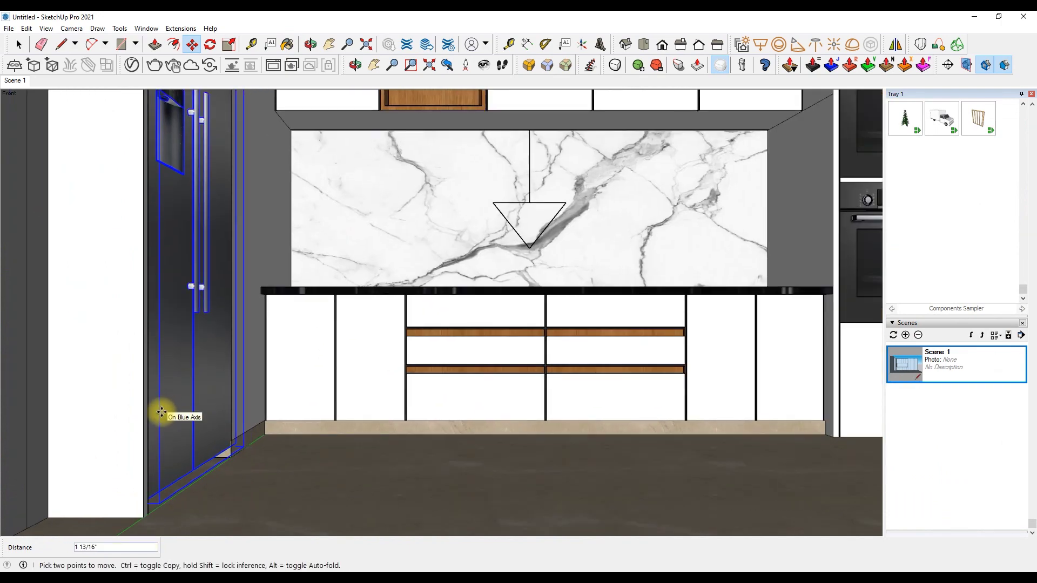
- Stretch the fridge in the left alcove about 1.07 taller on the blue axis to fill the opening
{"action": "scroll", "coordinate": [184, 417], "scroll_direction": "down", "scroll_amount": 5}
{"action": "middle_click_drag", "start_coordinate": [184, 417], "coordinate": [197, 257]}
{"action": "scroll", "coordinate": [197, 257], "scroll_direction": "up", "scroll_amount": 4}
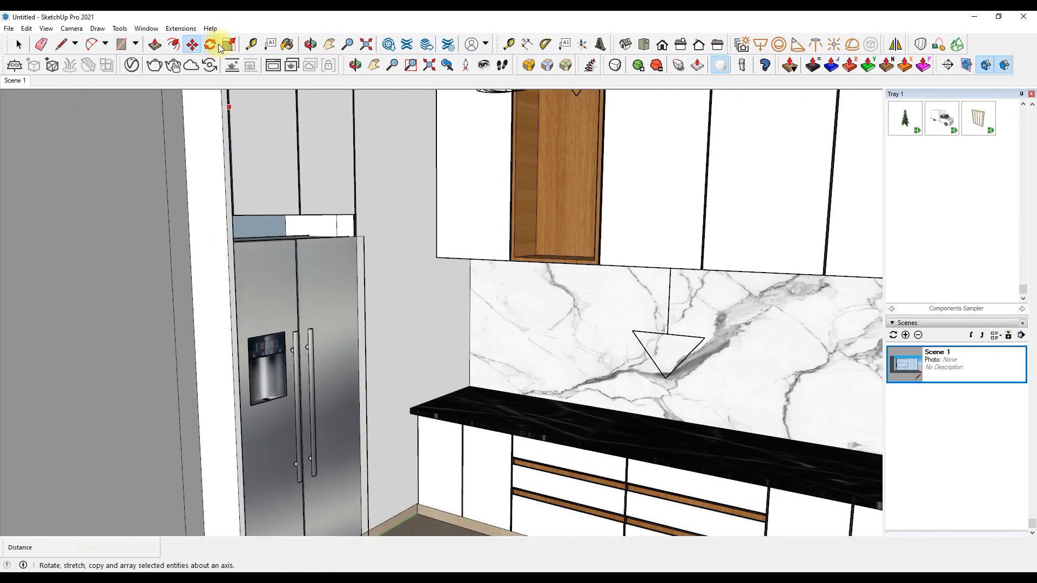
{"action": "scroll", "coordinate": [357, 389], "scroll_direction": "up", "scroll_amount": 3}
{"action": "left_click_drag", "start_coordinate": [273, 216], "coordinate": [281, 214]}
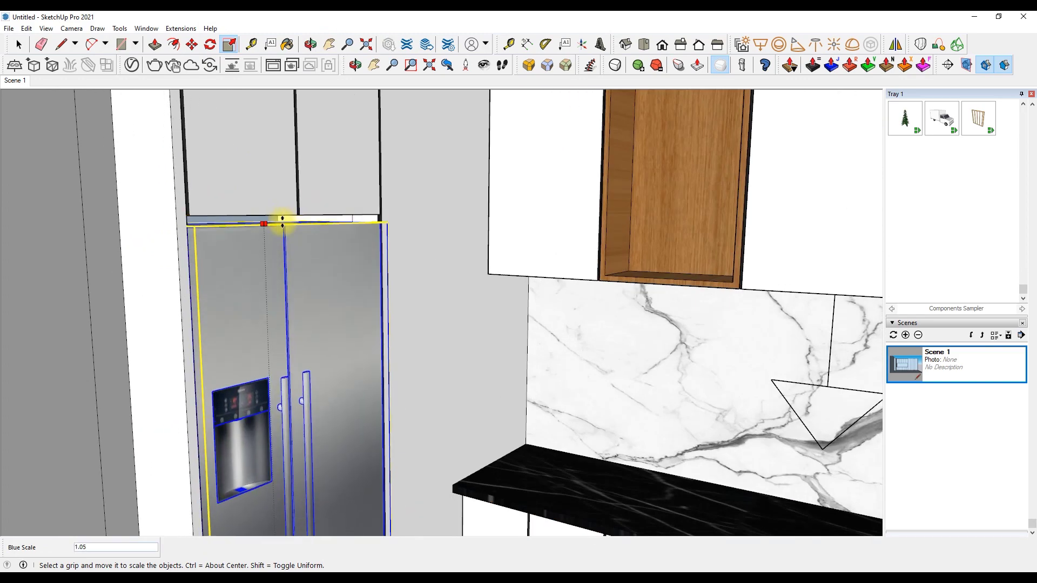
{"action": "left_click", "coordinate": [311, 43]}
- Return to the saved front kitchen view (Scene 1)
{"action": "scroll", "coordinate": [273, 224], "scroll_direction": "down", "scroll_amount": 5}
{"action": "scroll", "coordinate": [140, 233], "scroll_direction": "down", "scroll_amount": 2}
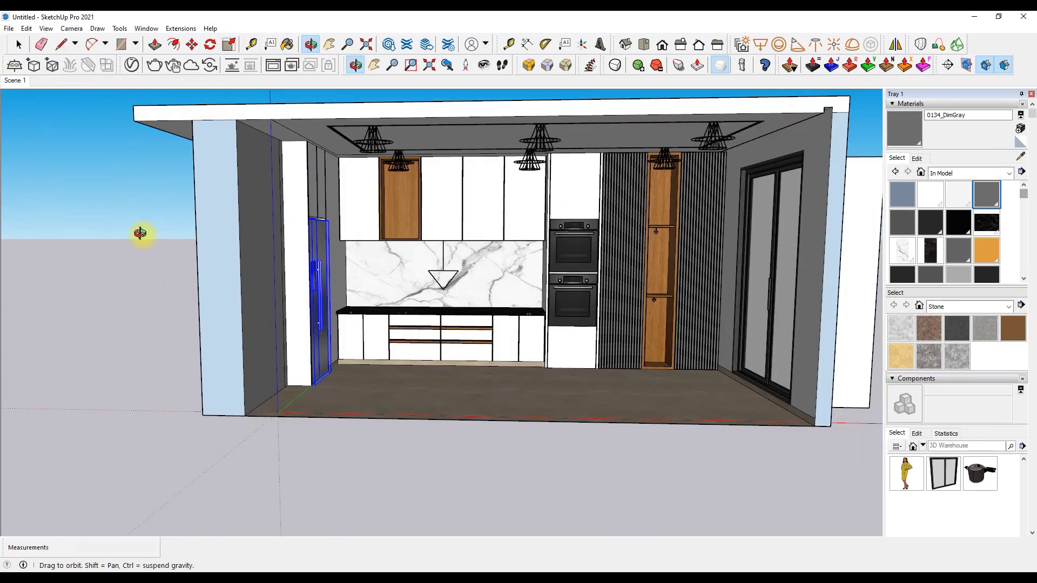
{"action": "scroll", "coordinate": [912, 259], "scroll_direction": "down", "scroll_amount": 5}
{"action": "double_click", "coordinate": [903, 368]}
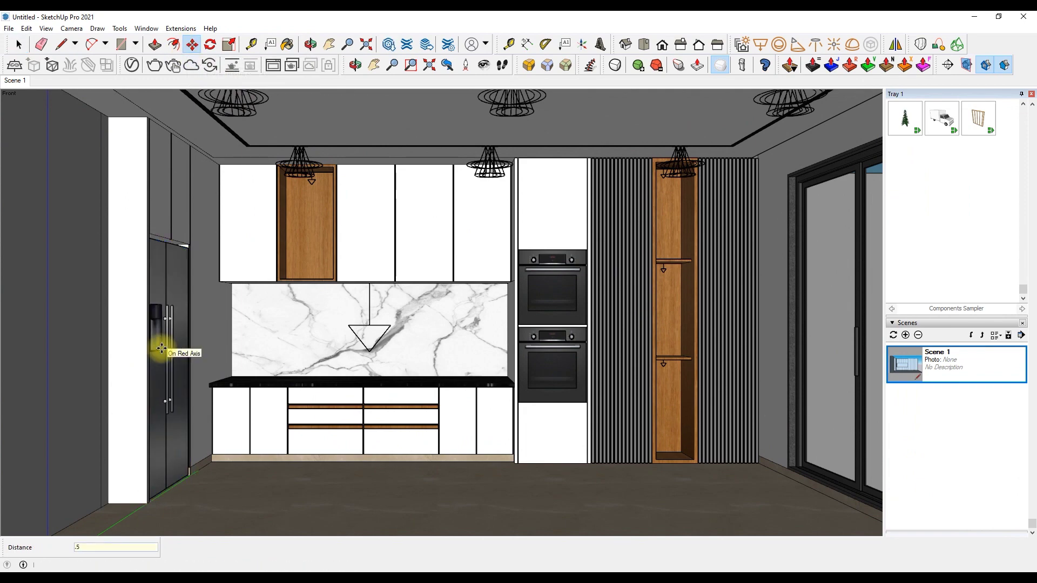
- Check the cooktop on the countertop in perspective, then return to the front kitchen view
{"action": "scroll", "coordinate": [475, 208], "scroll_direction": "up", "scroll_amount": 2}
{"action": "scroll", "coordinate": [377, 423], "scroll_direction": "up", "scroll_amount": 3}
{"action": "scroll", "coordinate": [334, 432], "scroll_direction": "up", "scroll_amount": 5}
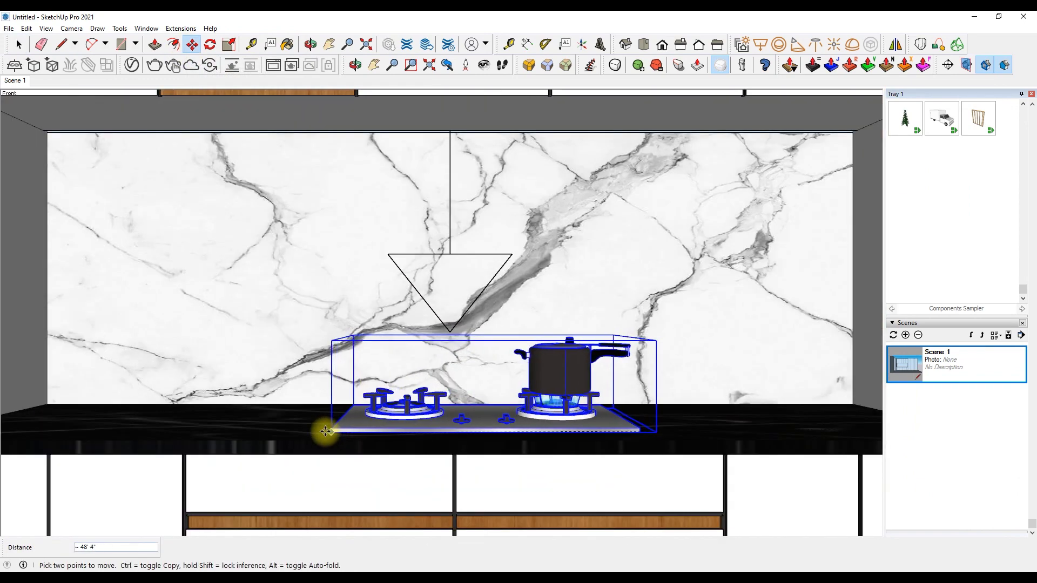
{"action": "scroll", "coordinate": [333, 433], "scroll_direction": "up", "scroll_amount": 2}
{"action": "mouse_move", "coordinate": [297, 440]}
{"action": "middle_mouse_down"}
{"action": "mouse_move", "coordinate": [425, 269]}
{"action": "mouse_move", "coordinate": [441, 367]}
{"action": "middle_mouse_up"}
{"action": "double_click", "coordinate": [910, 368]}
- Orbit around the kitchen and come back to the saved front view
{"action": "scroll", "coordinate": [358, 308], "scroll_direction": "up", "scroll_amount": 1}
{"action": "scroll", "coordinate": [522, 380], "scroll_direction": "up", "scroll_amount": 3}
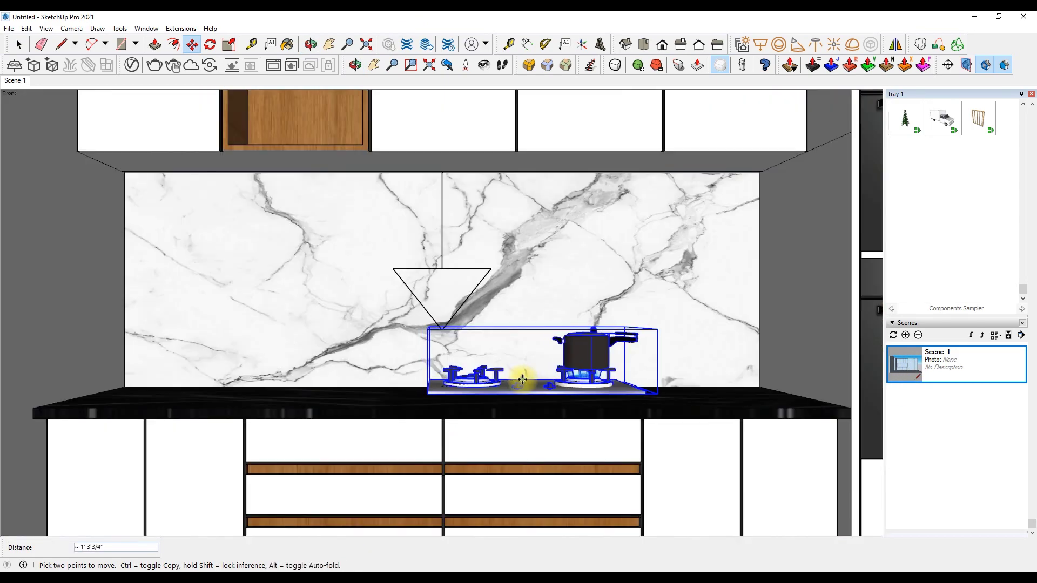
{"action": "scroll", "coordinate": [485, 317], "scroll_direction": "down", "scroll_amount": 3}
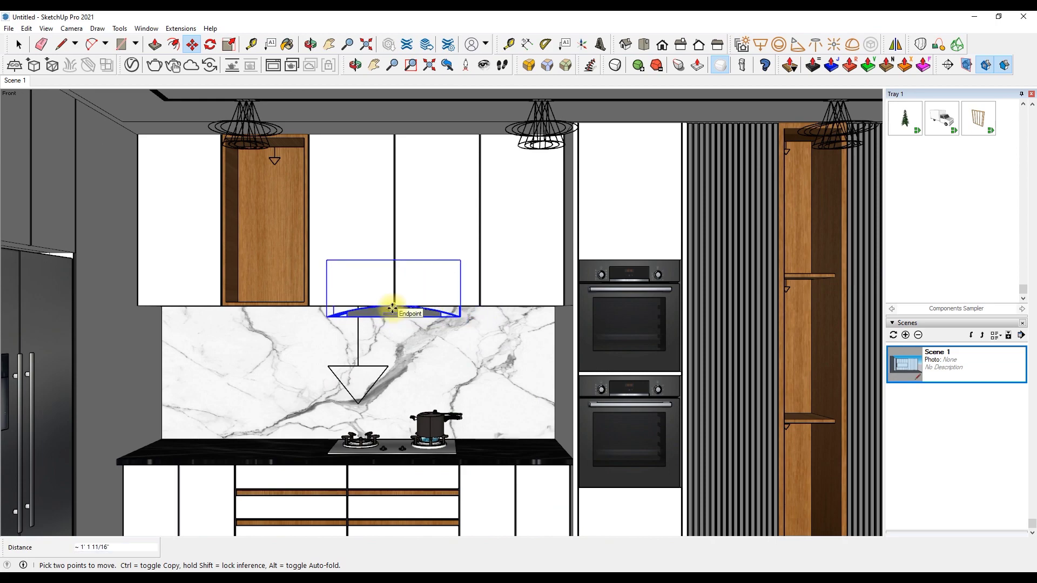
{"action": "middle_click_drag", "start_coordinate": [392, 309], "coordinate": [333, 301]}
{"action": "double_click", "coordinate": [930, 358]}
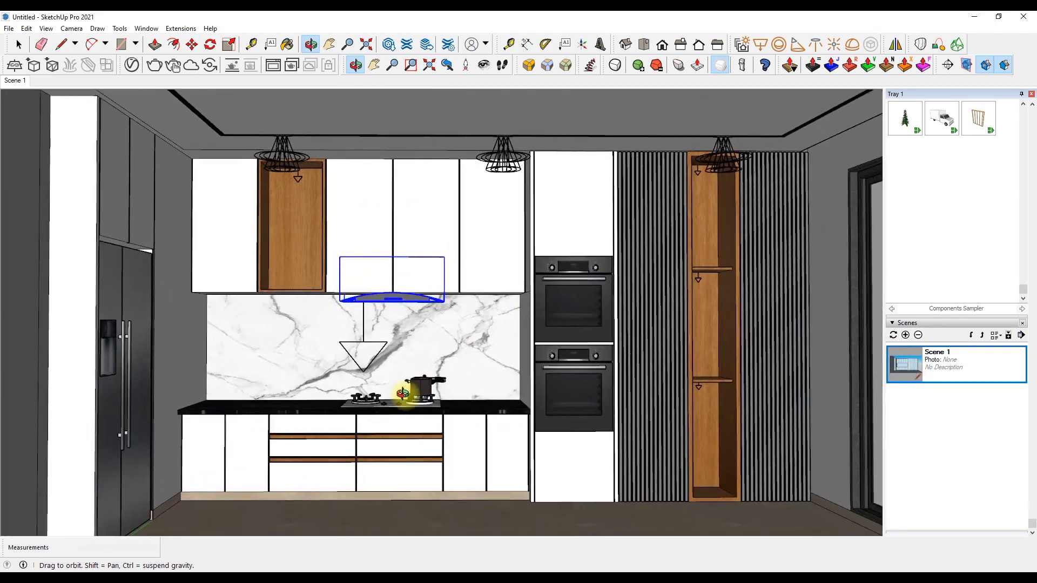
{"action": "scroll", "coordinate": [402, 392], "scroll_direction": "down", "scroll_amount": 5}
{"action": "scroll", "coordinate": [560, 324], "scroll_direction": "up", "scroll_amount": 5}
{"action": "scroll", "coordinate": [560, 324], "scroll_direction": "up", "scroll_amount": 3}
- Move the coffee machine onto the countertop beside the ovens
{"action": "left_click_drag", "start_coordinate": [567, 324], "coordinate": [601, 342]}
{"action": "right_click", "coordinate": [601, 342]}
{"action": "left_click", "coordinate": [601, 343]}
{"action": "key", "text": "m"}
{"action": "left_click", "coordinate": [537, 301]}
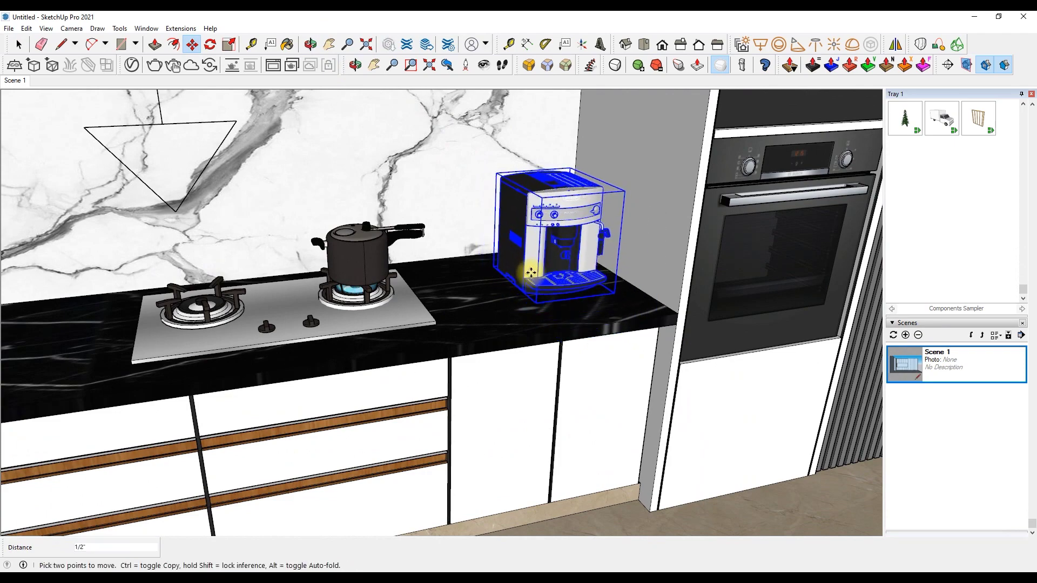
{"action": "key", "text": "space"}
- Return to the front kitchen view and orbit down onto the countertop
{"action": "double_click", "coordinate": [893, 346]}
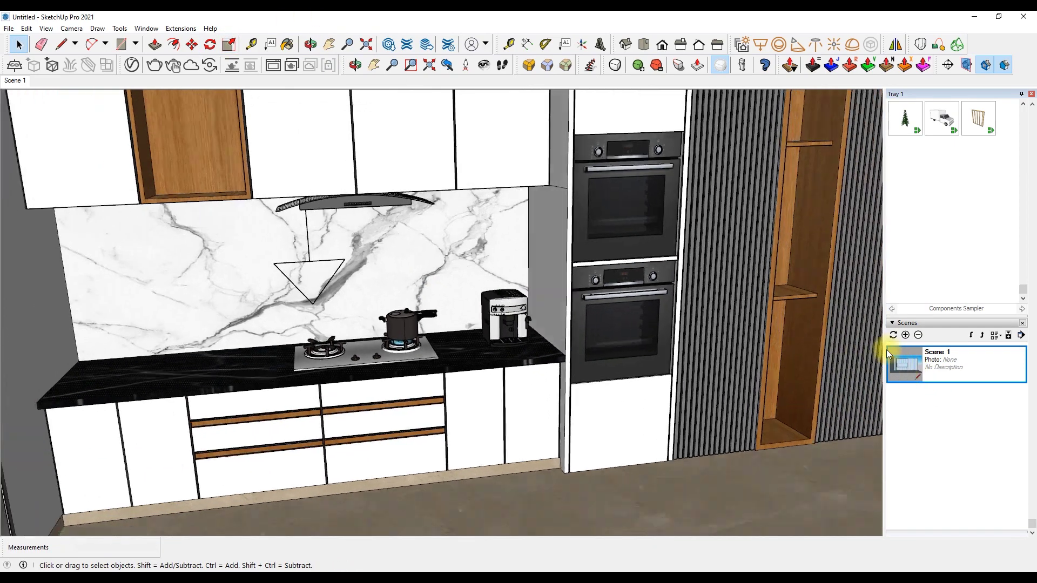
{"action": "scroll", "coordinate": [780, 353], "scroll_direction": "down", "scroll_amount": 3}
{"action": "left_click", "coordinate": [355, 65]}
{"action": "scroll", "coordinate": [342, 398], "scroll_direction": "up", "scroll_amount": 5}
{"action": "left_click_drag", "start_coordinate": [342, 398], "coordinate": [324, 324]}
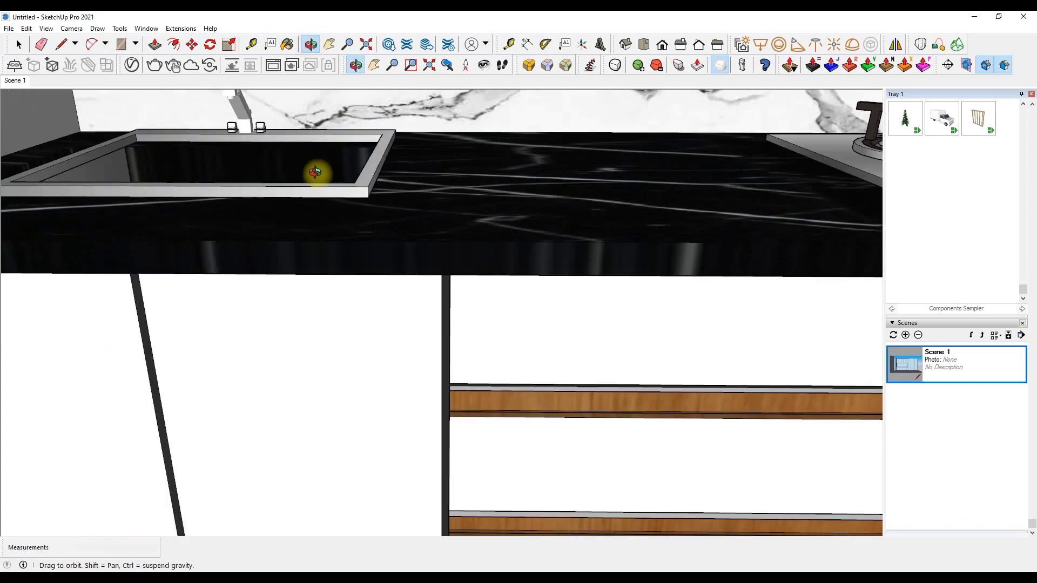
- Drop the sink into the countertop left of the cooktop and view it from above
{"action": "mouse_move", "coordinate": [315, 172]}
{"action": "left_mouse_down"}
{"action": "mouse_move", "coordinate": [239, 236]}
{"action": "mouse_move", "coordinate": [312, 144]}
{"action": "left_mouse_up"}
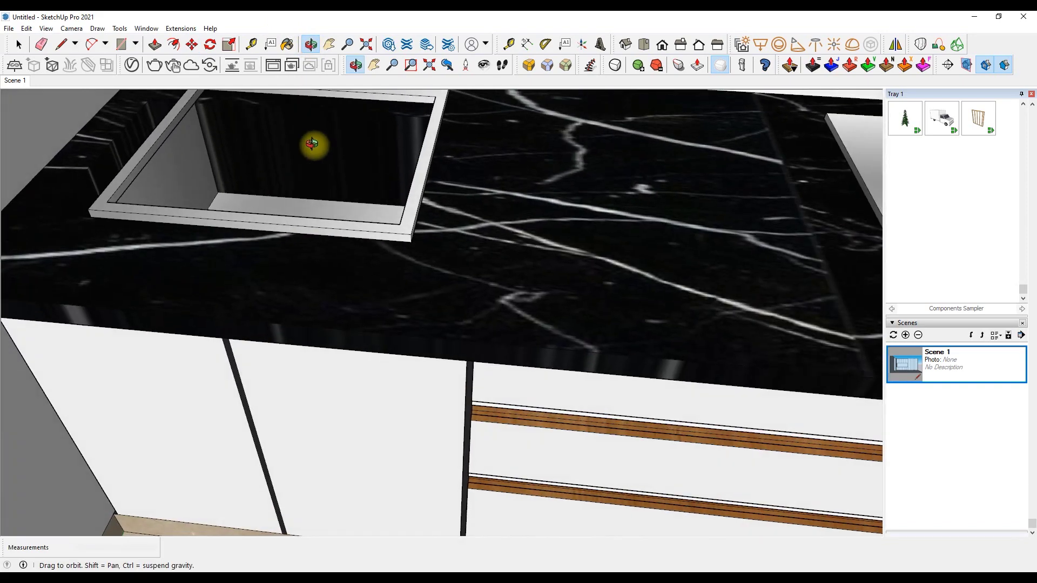
{"action": "left_click", "coordinate": [204, 189]}
{"action": "key", "text": "o"}
{"action": "left_click_drag", "start_coordinate": [203, 189], "coordinate": [389, 115]}
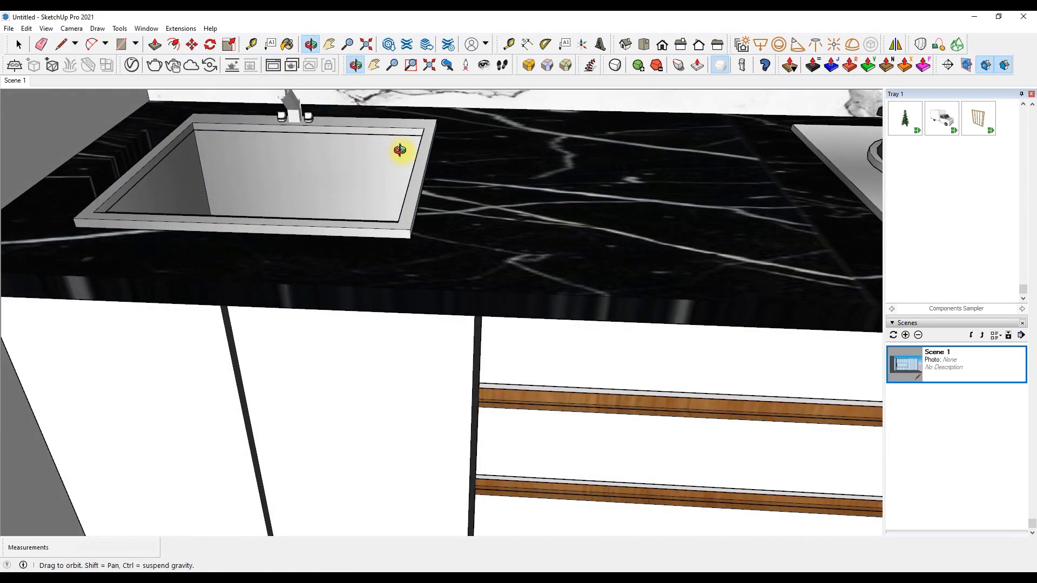
- Nudge the sink slightly left and orbit around to inspect its interior
{"action": "right_click", "coordinate": [292, 149]}
{"action": "left_click", "coordinate": [298, 155]}
{"action": "key", "text": "m"}
{"action": "left_click", "coordinate": [335, 157]}
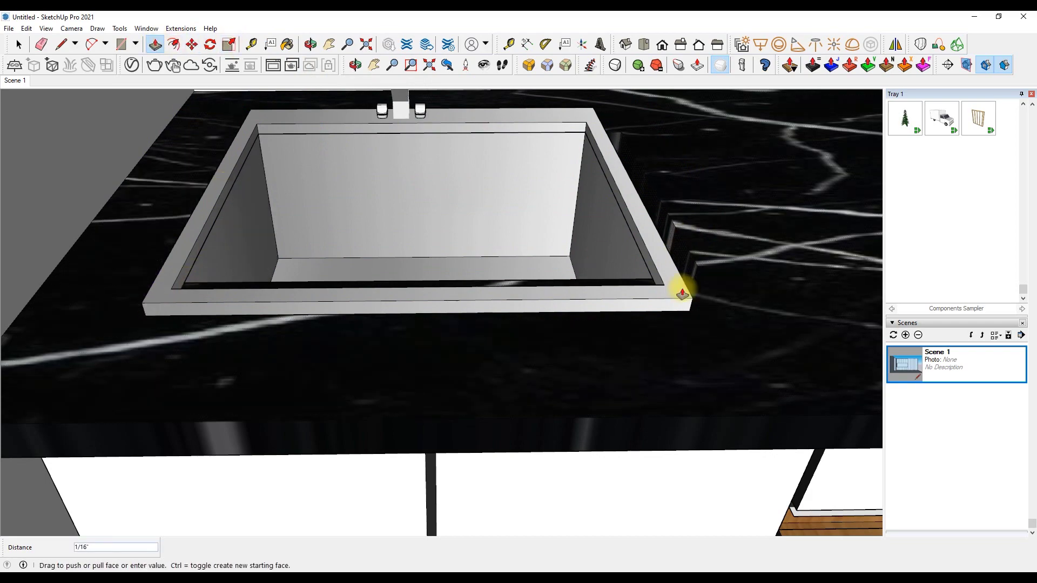
{"action": "middle_click_drag", "start_coordinate": [377, 180], "coordinate": [342, 180]}
{"action": "scroll", "coordinate": [342, 180], "scroll_direction": "up", "scroll_amount": 3}
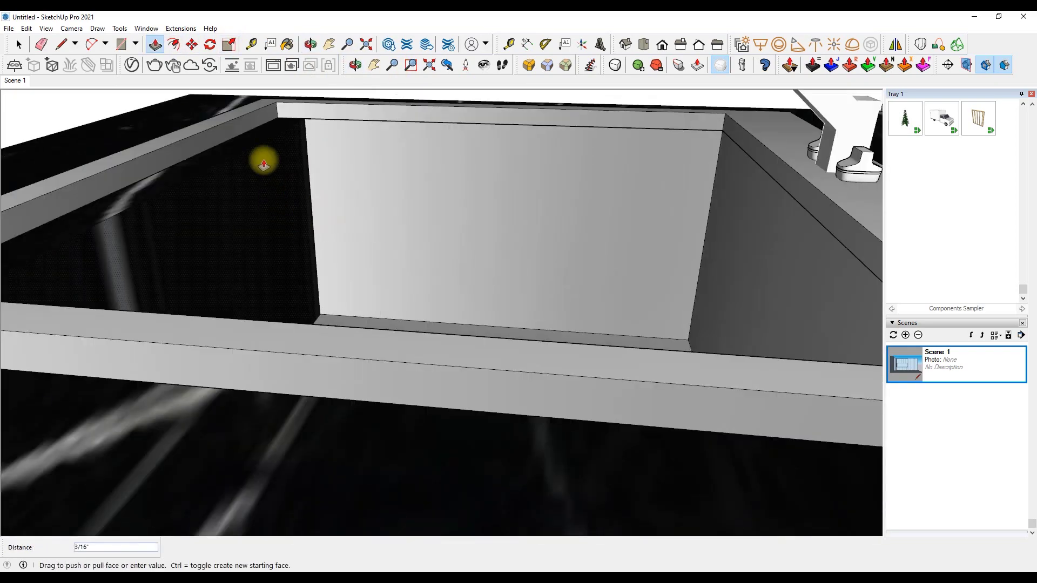
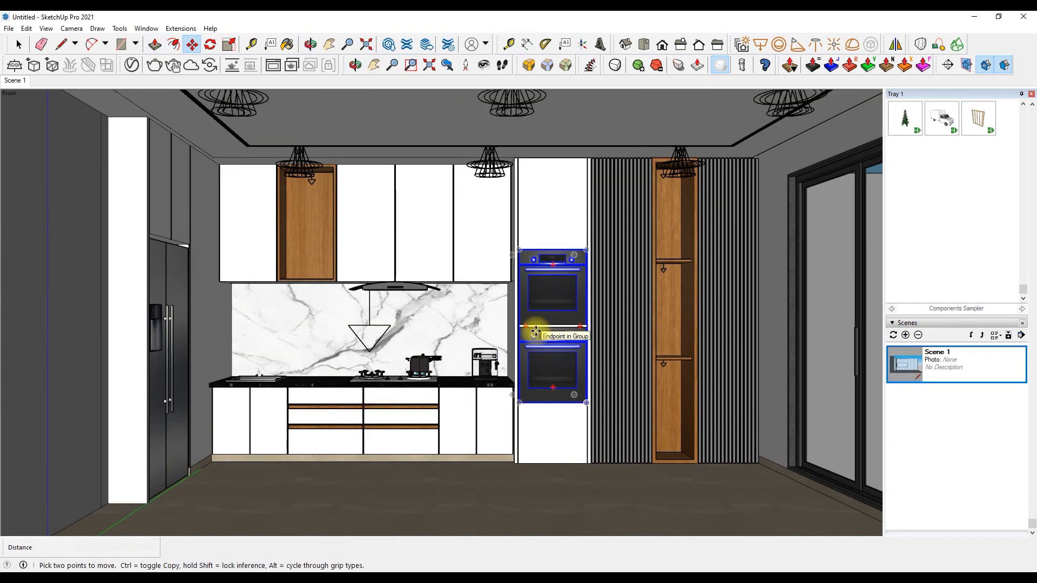
- Move the white plant pot onto the open upper cabinet shelf, then return to the front view
{"action": "key", "text": "m"}
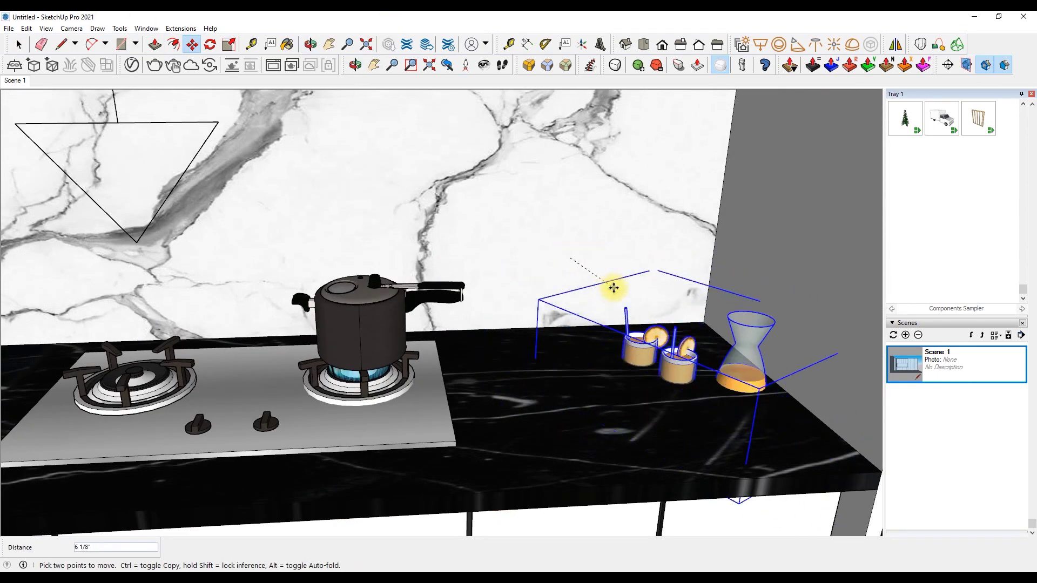
{"action": "key", "text": "space"}
{"action": "left_click", "coordinate": [192, 43]}
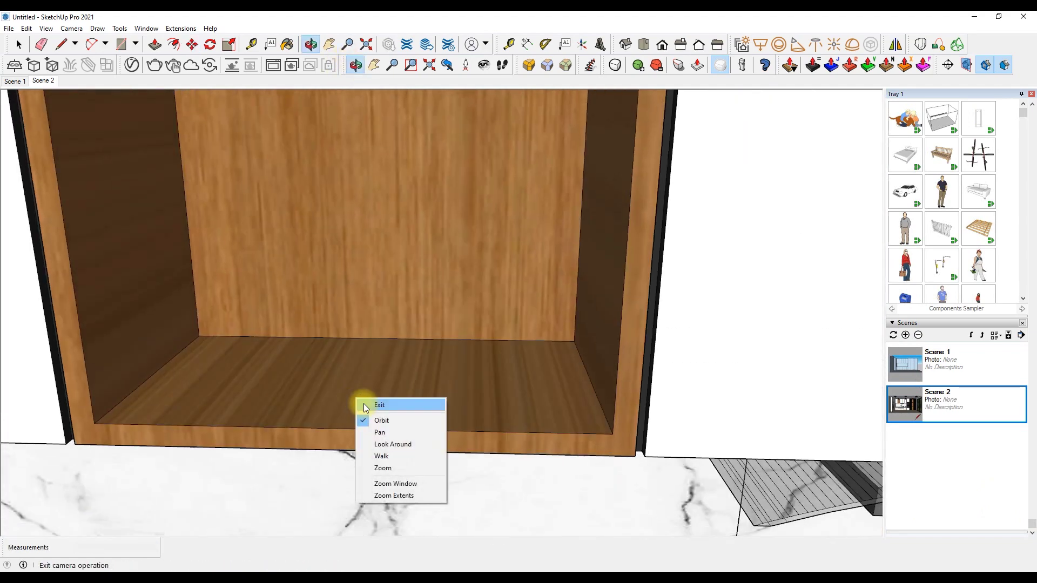
{"action": "left_click", "coordinate": [373, 406]}
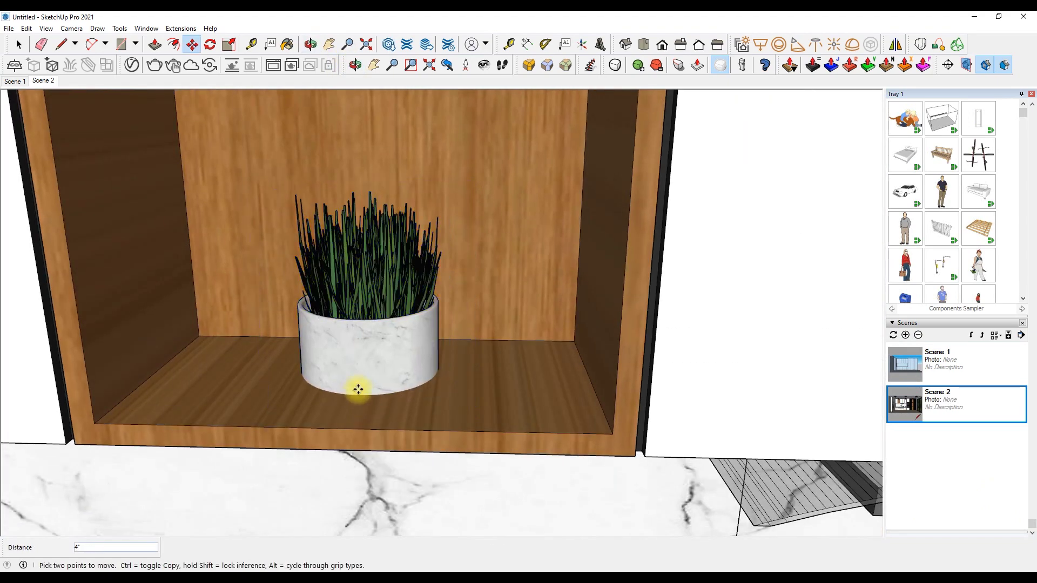
{"action": "left_click", "coordinate": [361, 359]}
{"action": "scroll", "coordinate": [361, 358], "scroll_direction": "up", "scroll_amount": 5}
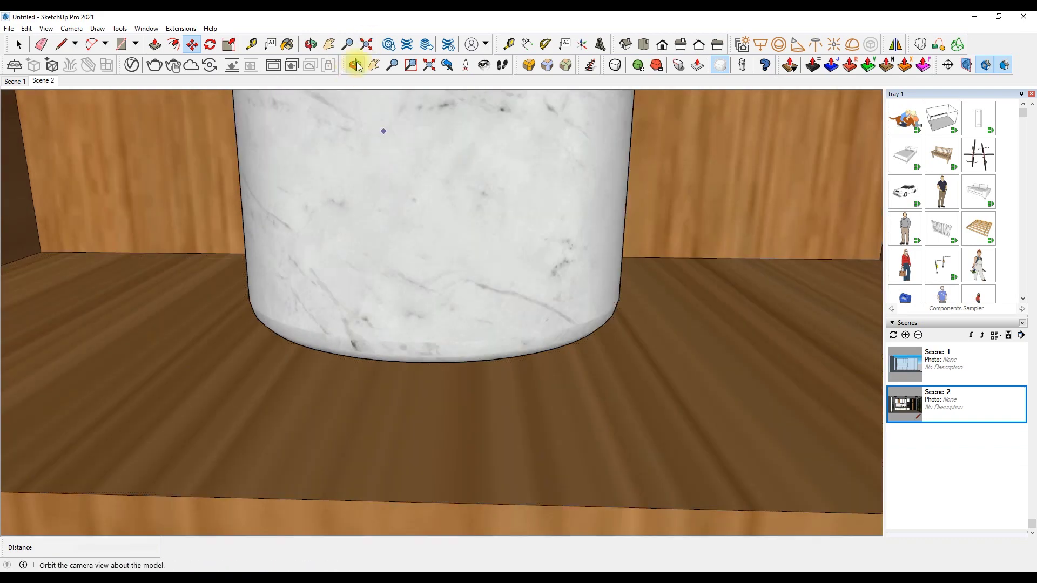
{"action": "middle_click_drag", "start_coordinate": [381, 130], "coordinate": [366, 193]}
{"action": "double_click", "coordinate": [899, 408]}
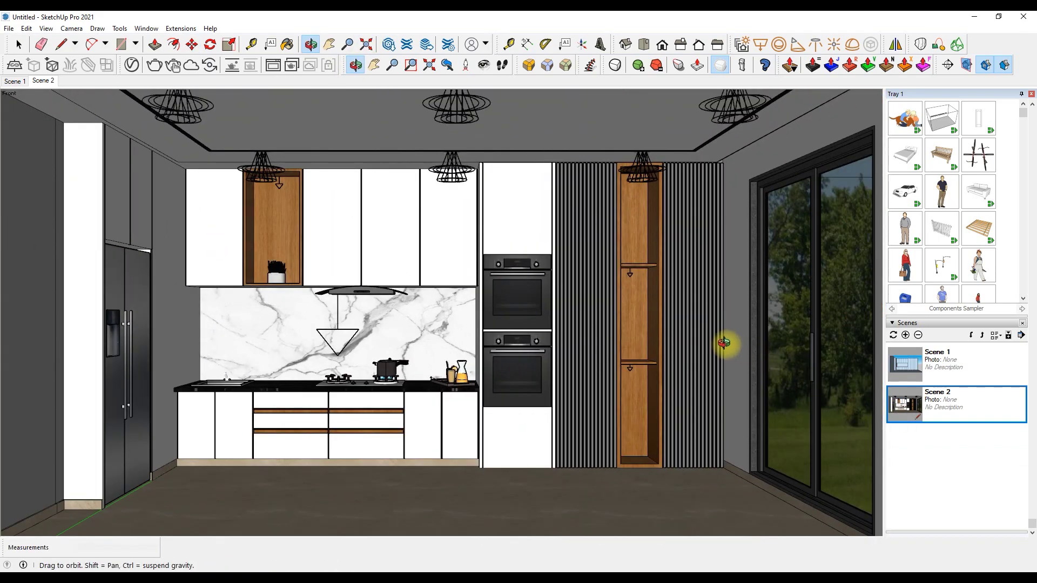
- Scale the plant pot up by 1.15 and return to Scene 2
{"action": "left_click", "coordinate": [229, 44]}
{"action": "scroll", "coordinate": [261, 250], "scroll_direction": "up", "scroll_amount": 3}
{"action": "scroll", "coordinate": [324, 185], "scroll_direction": "up", "scroll_amount": 2}
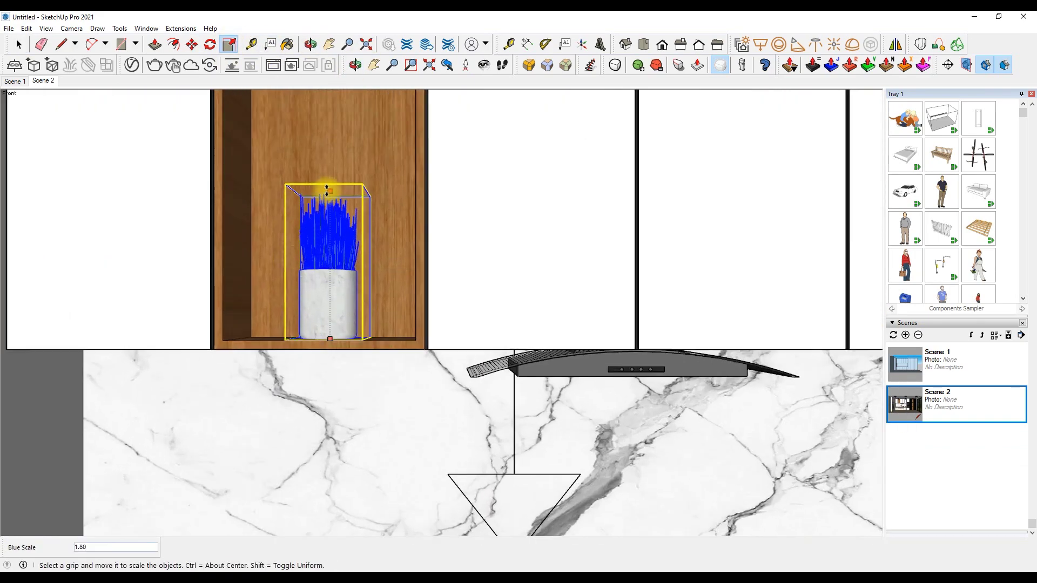
{"action": "scroll", "coordinate": [287, 194], "scroll_direction": "down", "scroll_amount": 1}
{"action": "scroll", "coordinate": [409, 121], "scroll_direction": "down", "scroll_amount": 4}
{"action": "scroll", "coordinate": [324, 270], "scroll_direction": "up", "scroll_amount": 4}
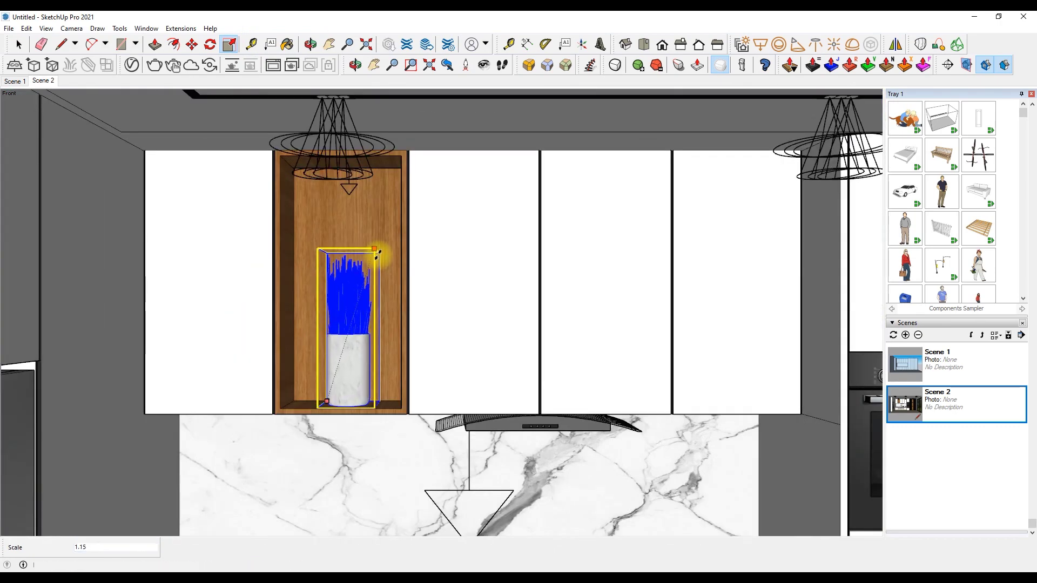
{"action": "left_click", "coordinate": [377, 254]}
{"action": "scroll", "coordinate": [353, 259], "scroll_direction": "up", "scroll_amount": 2}
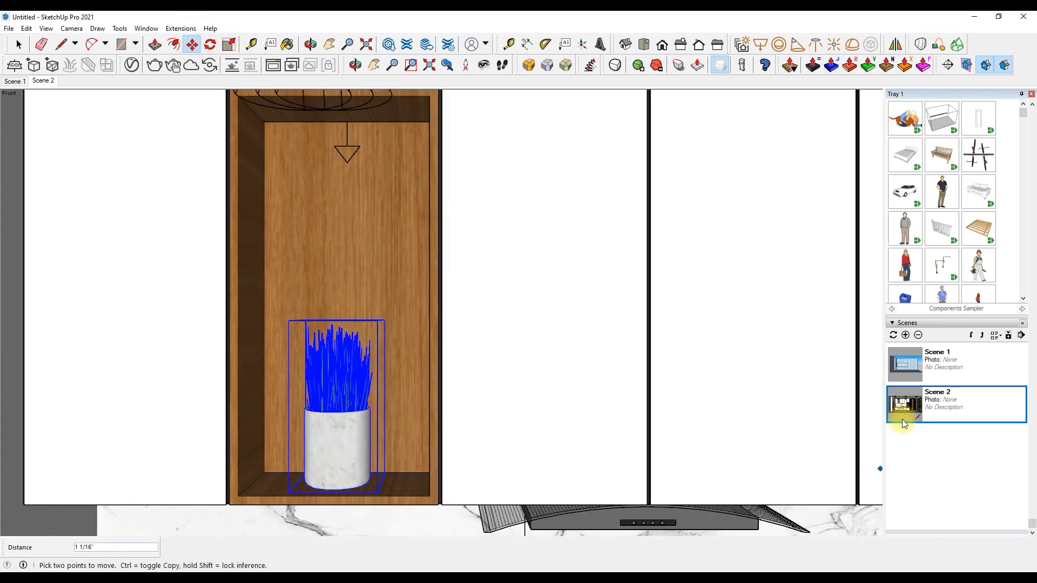
{"action": "double_click", "coordinate": [902, 417]}
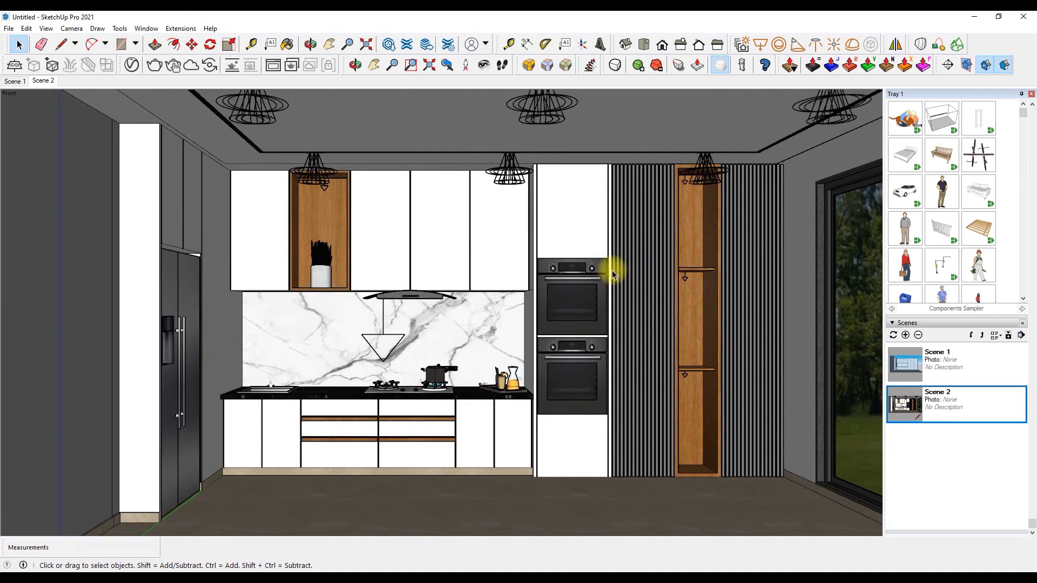
{"action": "key", "text": "ctrl+v"}
{"action": "scroll", "coordinate": [621, 308], "scroll_direction": "up", "scroll_amount": 1}
- Place the pasted tall vase on a shelf of the tall wooden niche
{"action": "scroll", "coordinate": [637, 324], "scroll_direction": "up", "scroll_amount": 2}
{"action": "scroll", "coordinate": [642, 345], "scroll_direction": "up", "scroll_amount": 5}
{"action": "scroll", "coordinate": [646, 359], "scroll_direction": "up", "scroll_amount": 2}
{"action": "left_click", "coordinate": [639, 361]}
{"action": "middle_click_drag", "start_coordinate": [639, 361], "coordinate": [616, 316]}
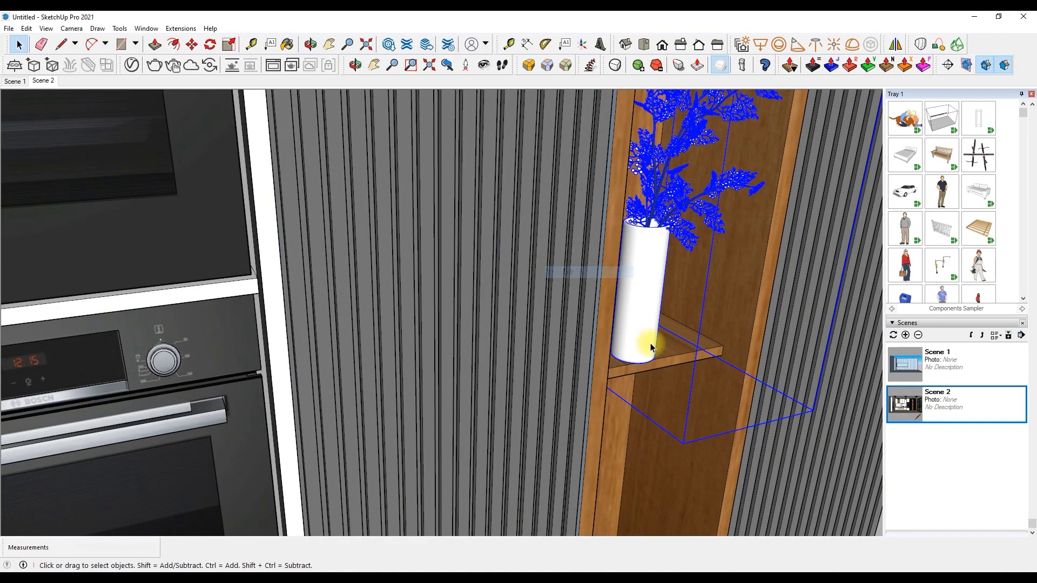
{"action": "left_click", "coordinate": [189, 45]}
{"action": "left_click", "coordinate": [675, 402]}
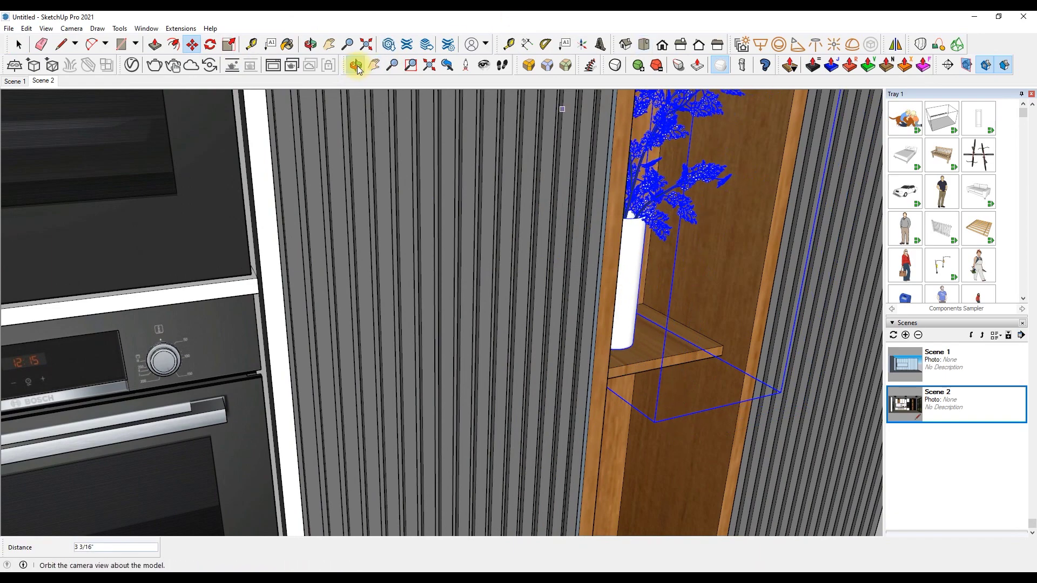
{"action": "middle_click_drag", "start_coordinate": [486, 270], "coordinate": [513, 302]}
{"action": "scroll", "coordinate": [514, 329], "scroll_direction": "up", "scroll_amount": 3}
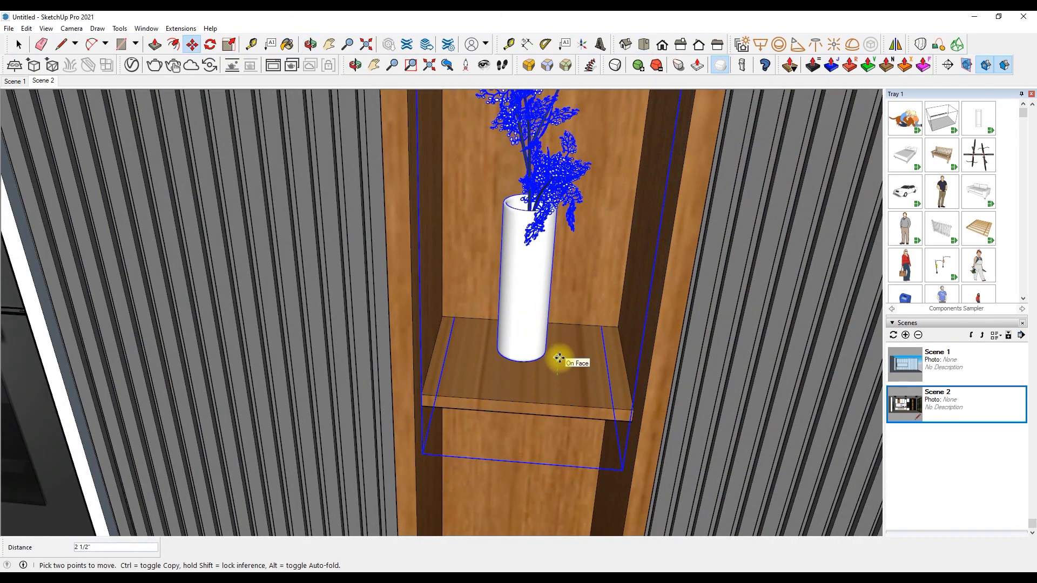
{"action": "left_click", "coordinate": [537, 283]}
{"action": "scroll", "coordinate": [556, 222], "scroll_direction": "down", "scroll_amount": 5}
{"action": "key", "text": "space"}
- Put the round flower vase in the niche and raise it with a typed vertical move of 5
{"action": "key", "text": "m"}
{"action": "left_click", "coordinate": [540, 261]}
{"action": "scroll", "coordinate": [540, 260], "scroll_direction": "down", "scroll_amount": 5}
{"action": "scroll", "coordinate": [475, 363], "scroll_direction": "up", "scroll_amount": 5}
{"action": "scroll", "coordinate": [484, 389], "scroll_direction": "up", "scroll_amount": 3}
{"action": "scroll", "coordinate": [473, 405], "scroll_direction": "down", "scroll_amount": 2}
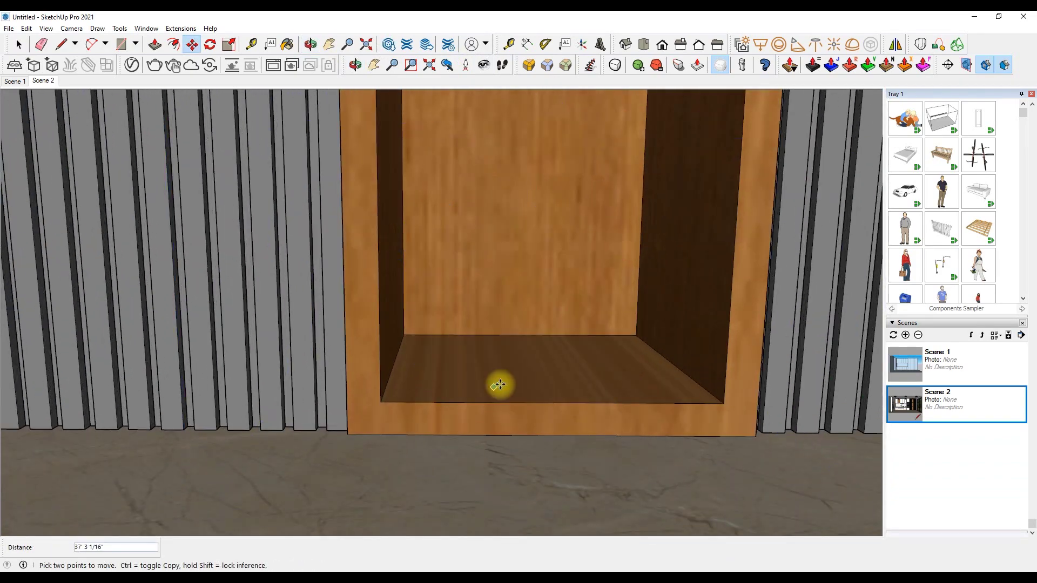
{"action": "scroll", "coordinate": [499, 384], "scroll_direction": "down", "scroll_amount": 4}
{"action": "left_click", "coordinate": [493, 326]}
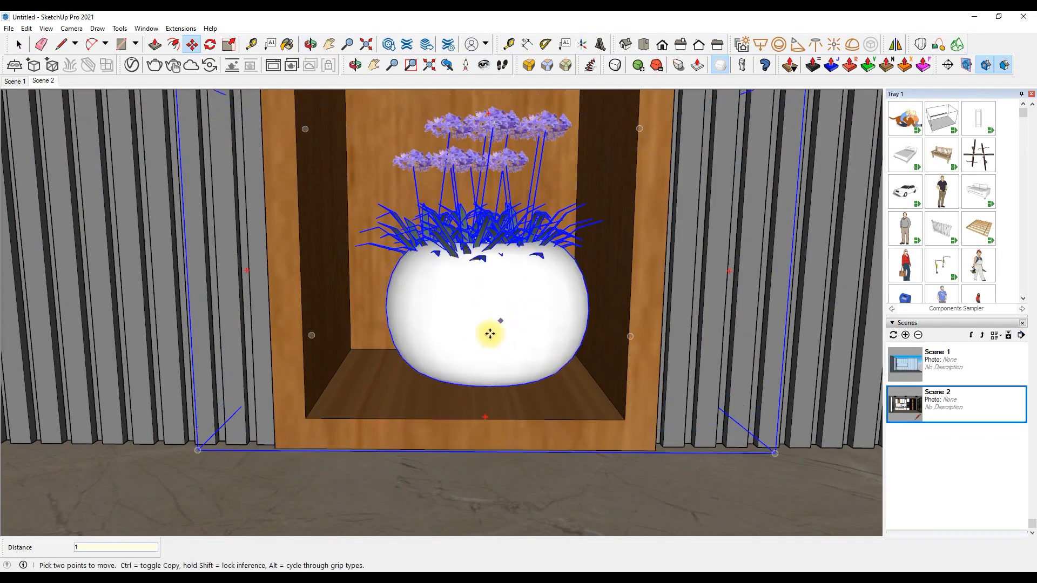
{"action": "left_click", "coordinate": [489, 334]}
{"action": "middle_click_drag", "start_coordinate": [489, 334], "coordinate": [370, 146]}
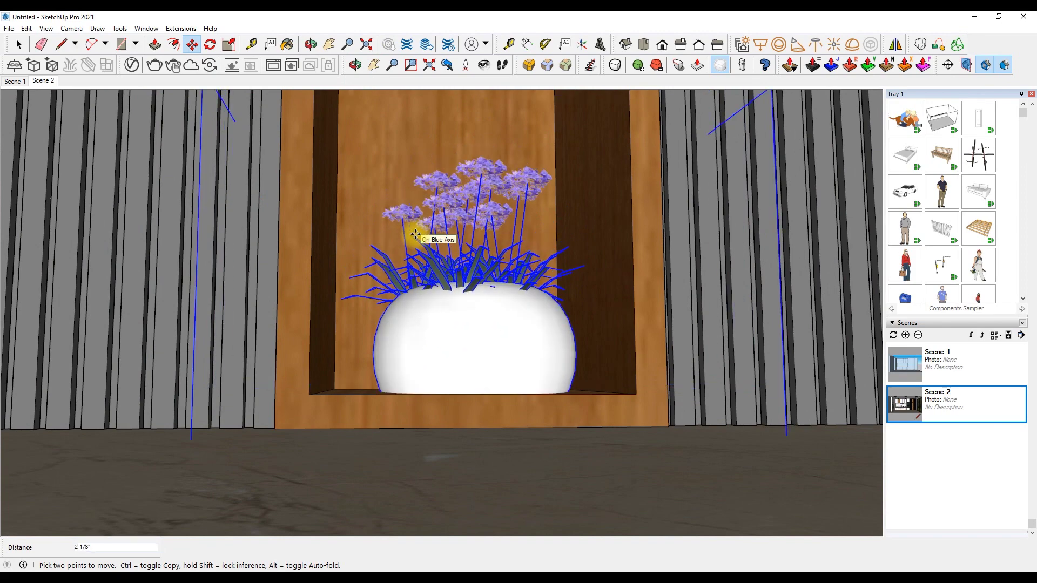
{"action": "type", "text": "5"}
{"action": "key", "text": "Return"}
{"action": "scroll", "coordinate": [796, 386], "scroll_direction": "down", "scroll_amount": 2}
{"action": "scroll", "coordinate": [859, 394], "scroll_direction": "down", "scroll_amount": 5}
{"action": "scroll", "coordinate": [825, 376], "scroll_direction": "down", "scroll_amount": 3}
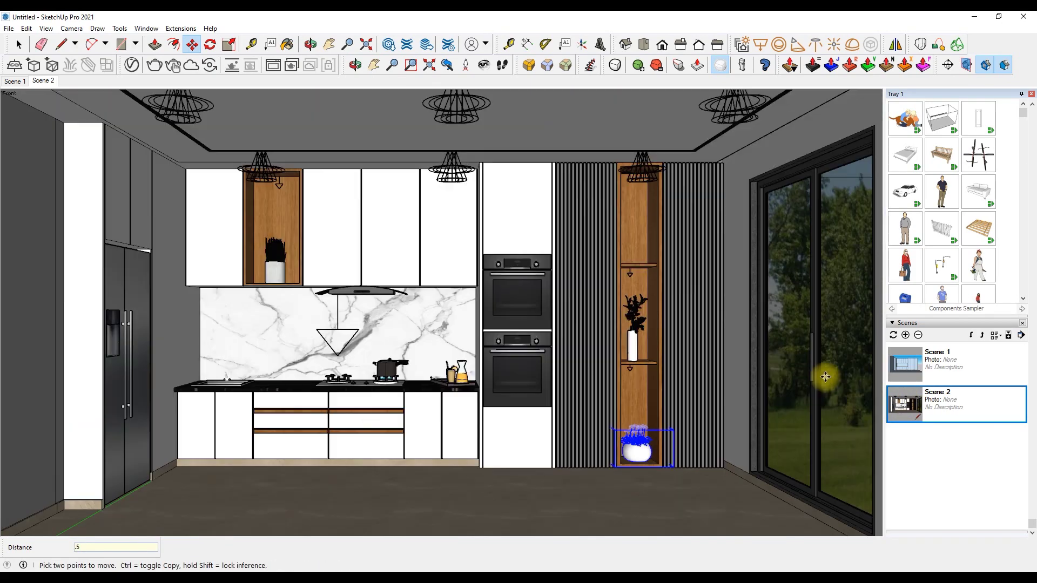
- Unhide the window curtains, check V-Ray Render Output settings, and start the render
{"action": "left_click", "coordinate": [130, 66]}
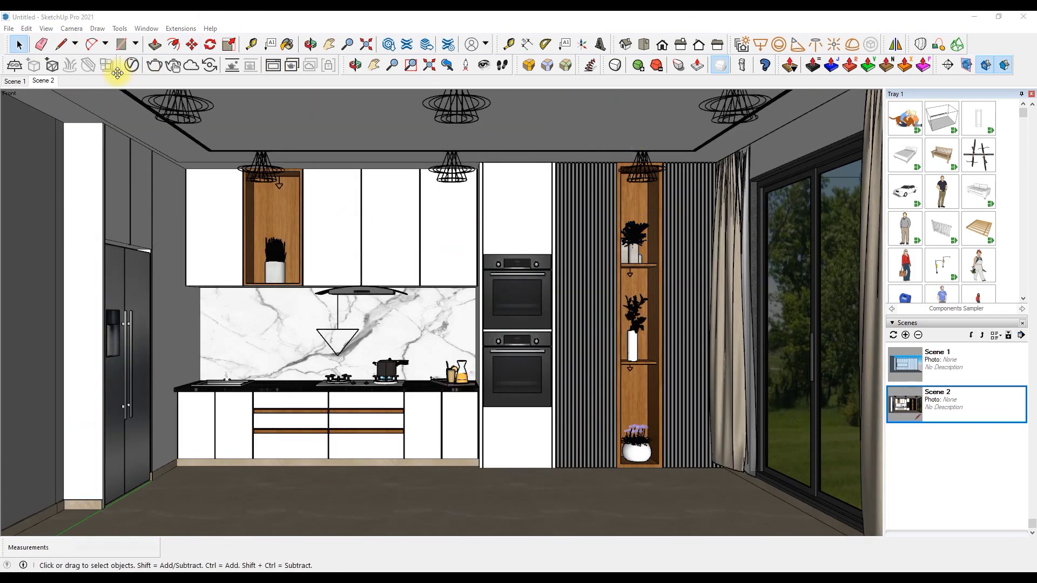
{"action": "left_click", "coordinate": [116, 71]}
{"action": "left_click", "coordinate": [550, 170]}
{"action": "left_click", "coordinate": [464, 315]}
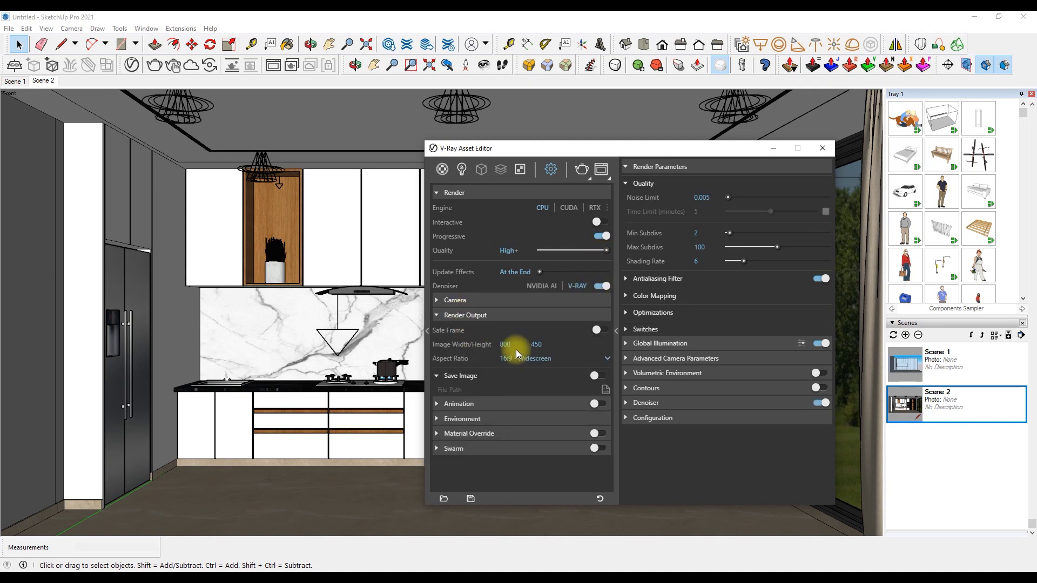
{"action": "left_click", "coordinate": [816, 149]}
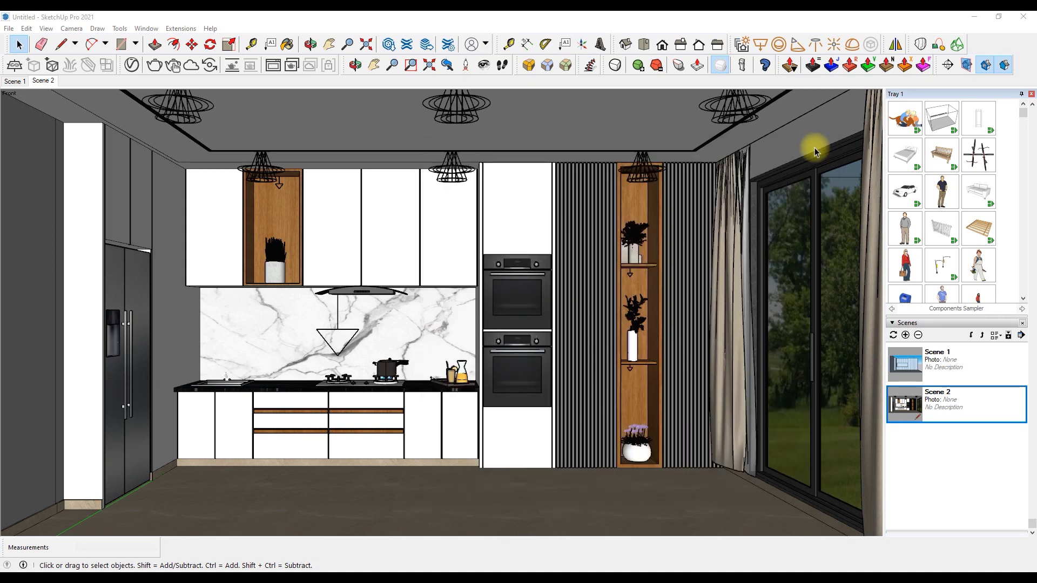
{"action": "left_click", "coordinate": [167, 71]}
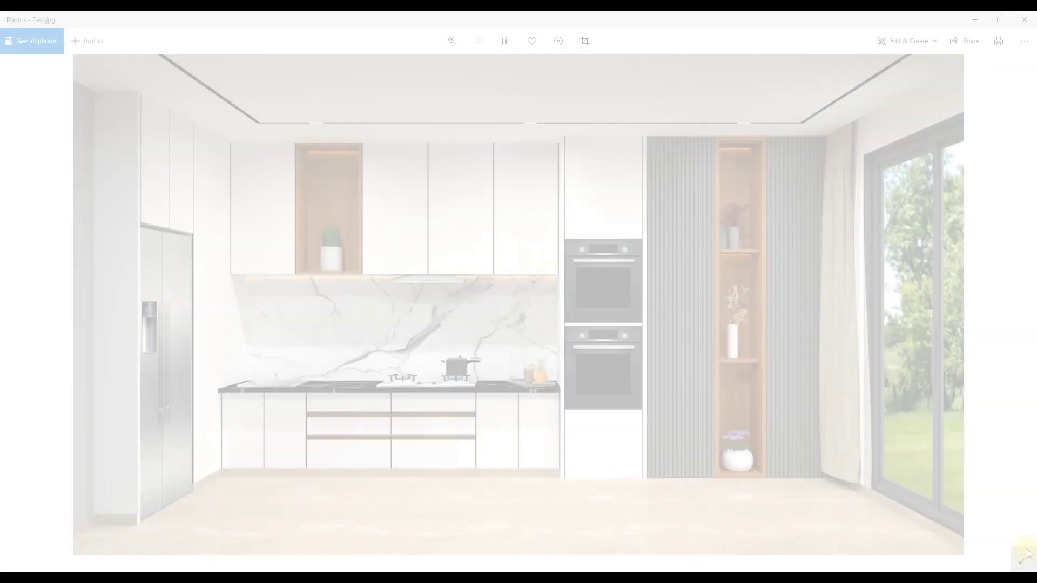
- Show the finished photorealistic V-Ray kitchen render full screen
{"action": "left_click", "coordinate": [1025, 554]}
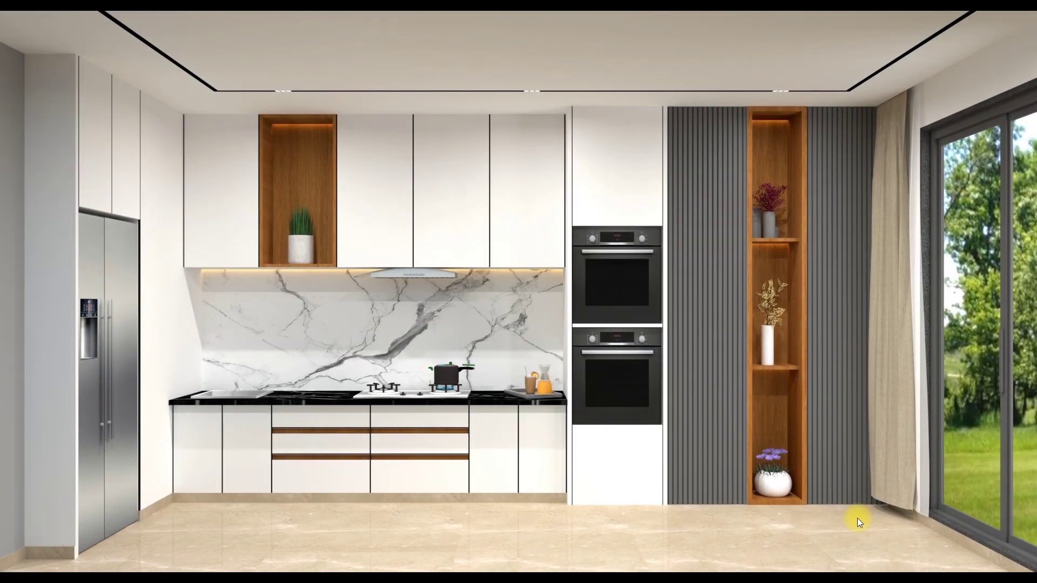